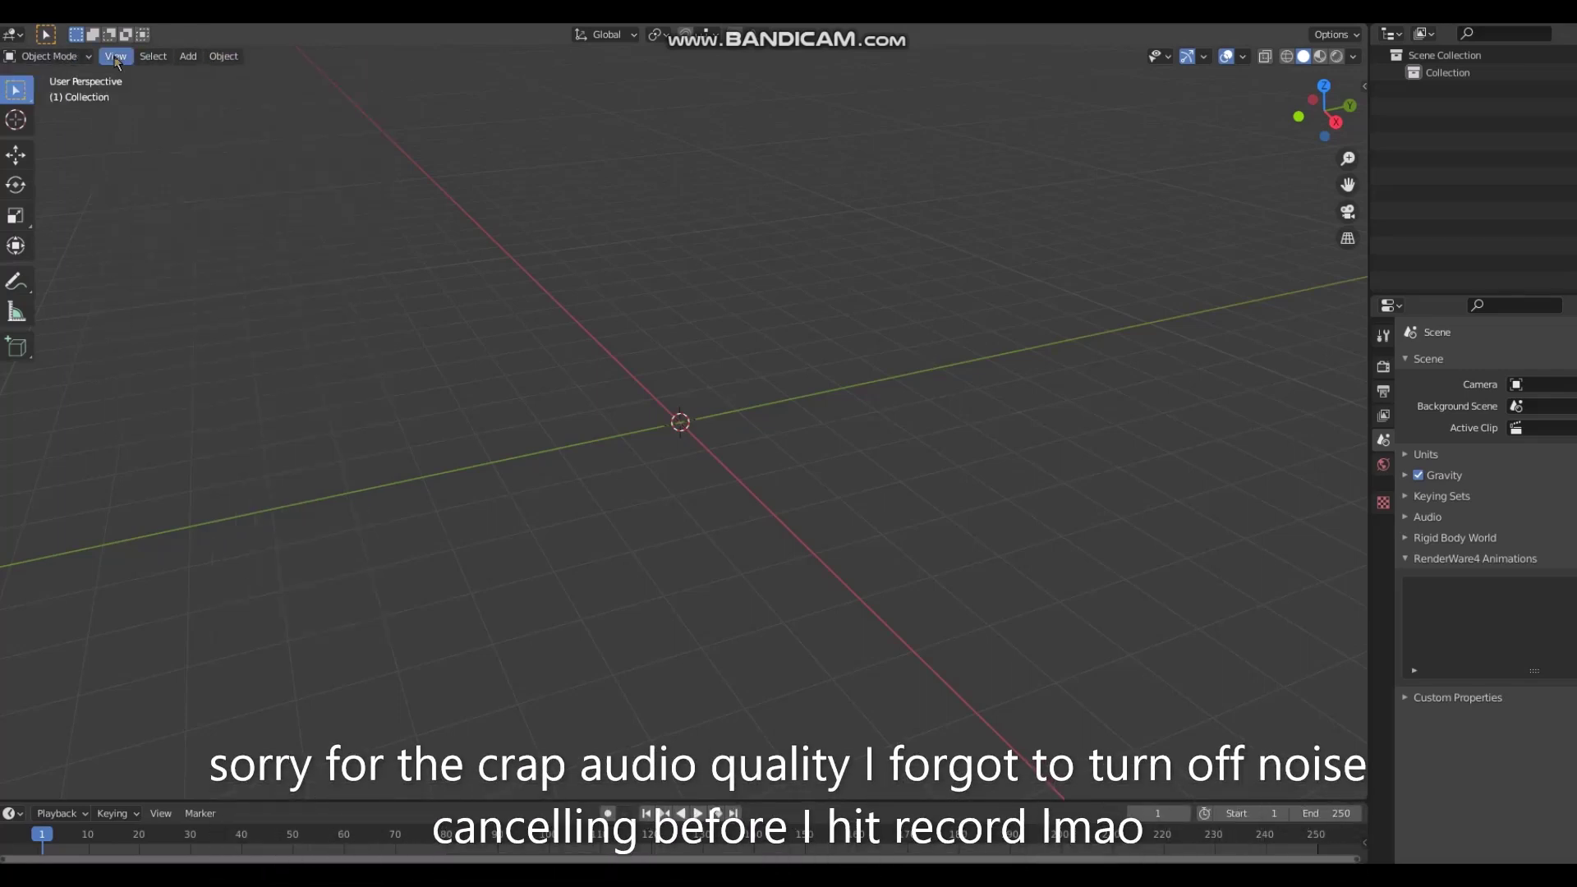
Step: Add a cube mesh at the origin of the empty scene
{"action": "left_click", "coordinate": [224, 55]}
{"action": "mouse_move", "coordinate": [188, 56]}
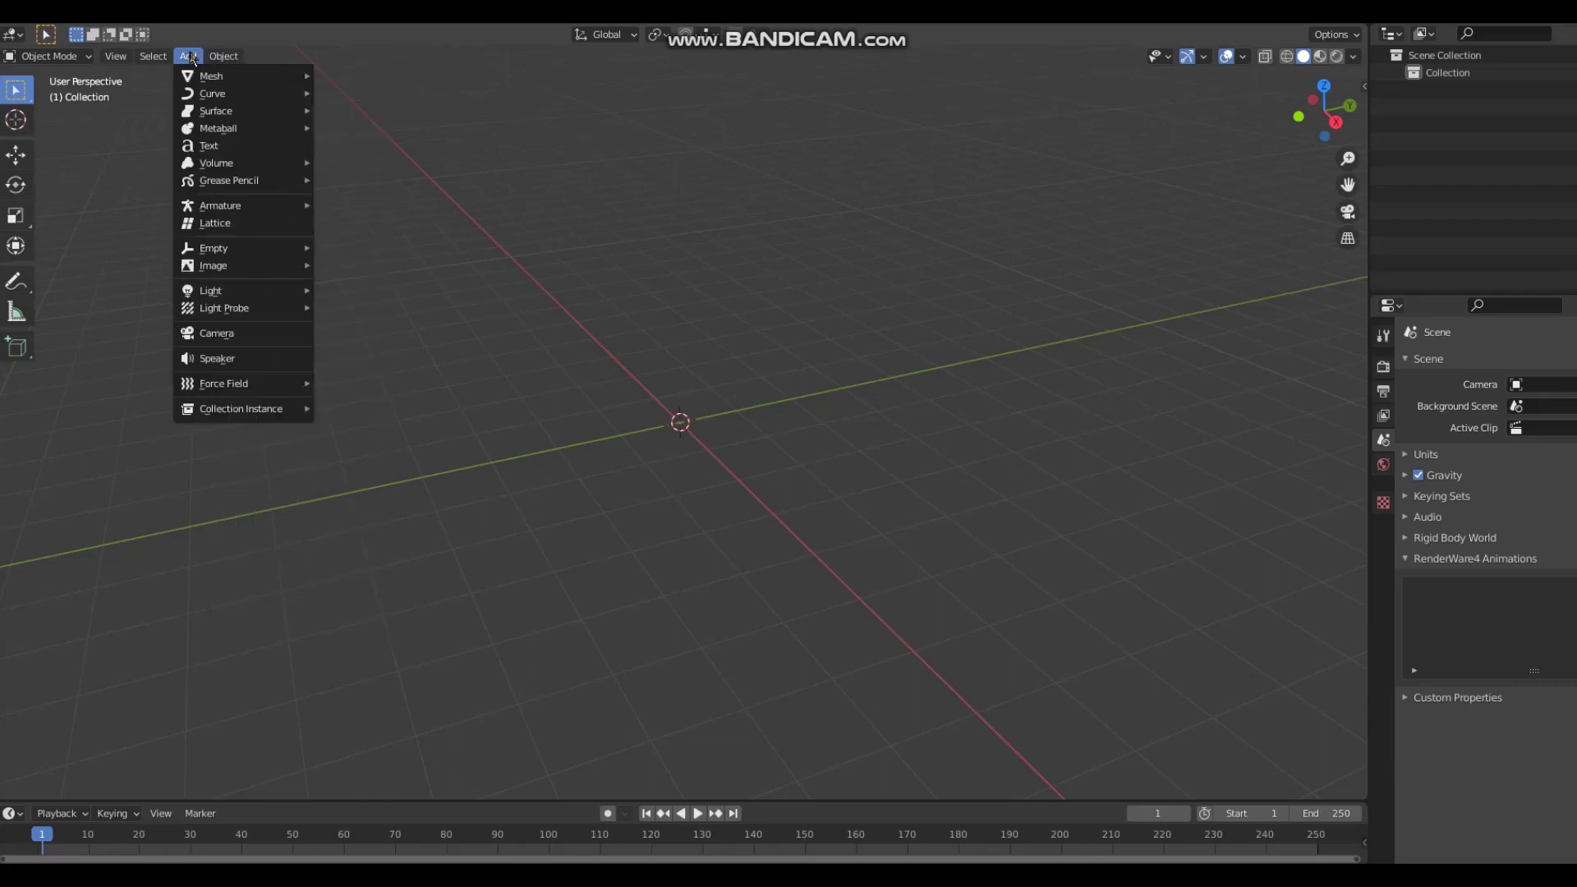
{"action": "left_click", "coordinate": [361, 99]}
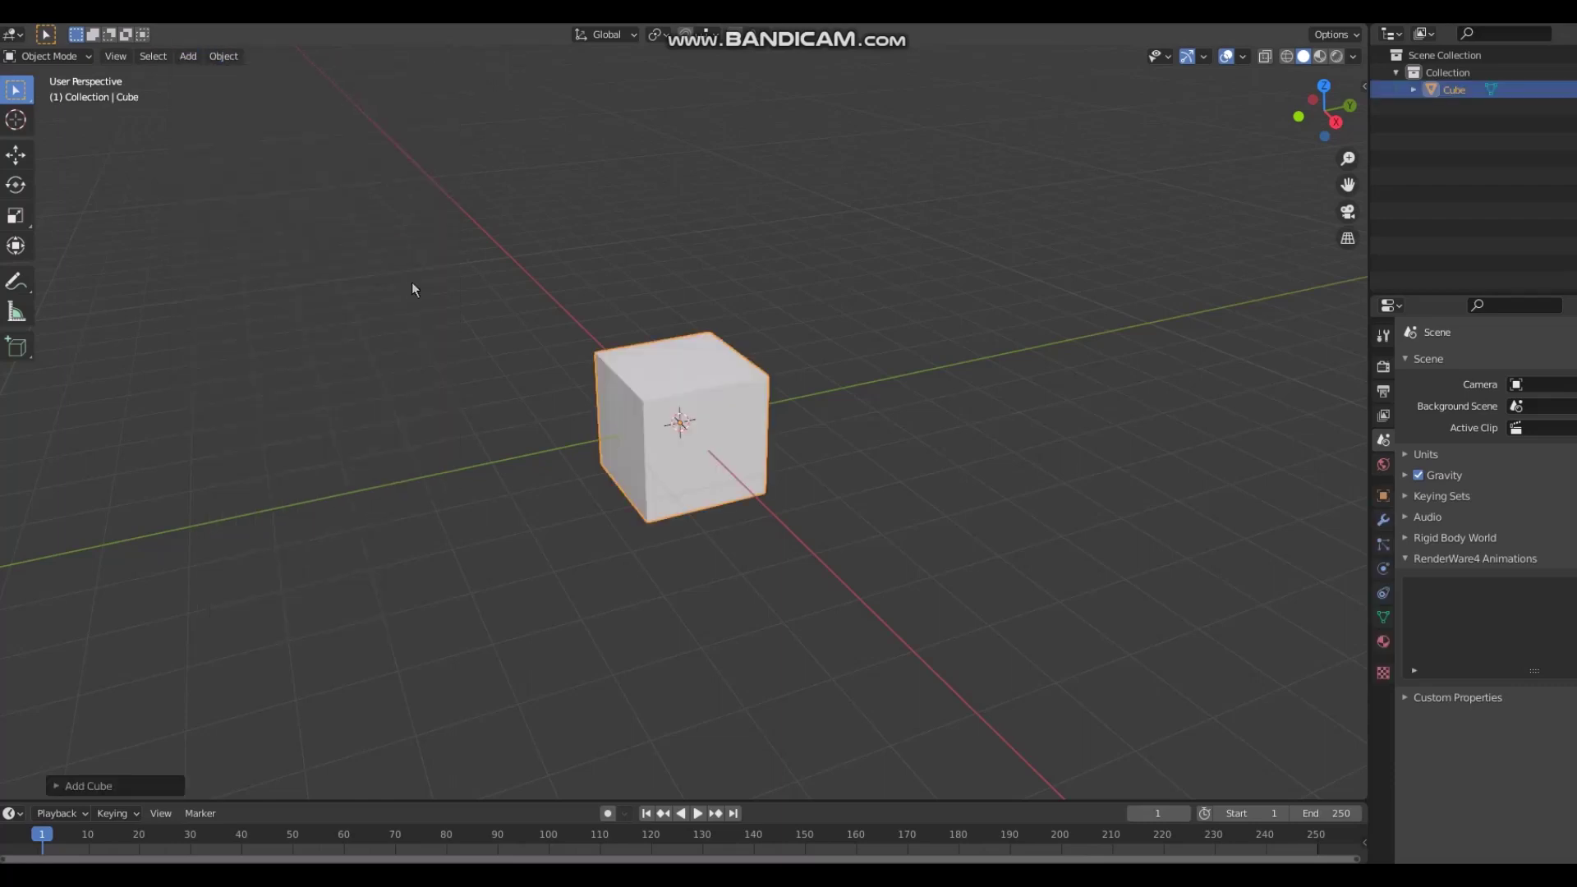
{"action": "scroll", "coordinate": [412, 283], "scroll_direction": "up", "scroll_amount": 3}
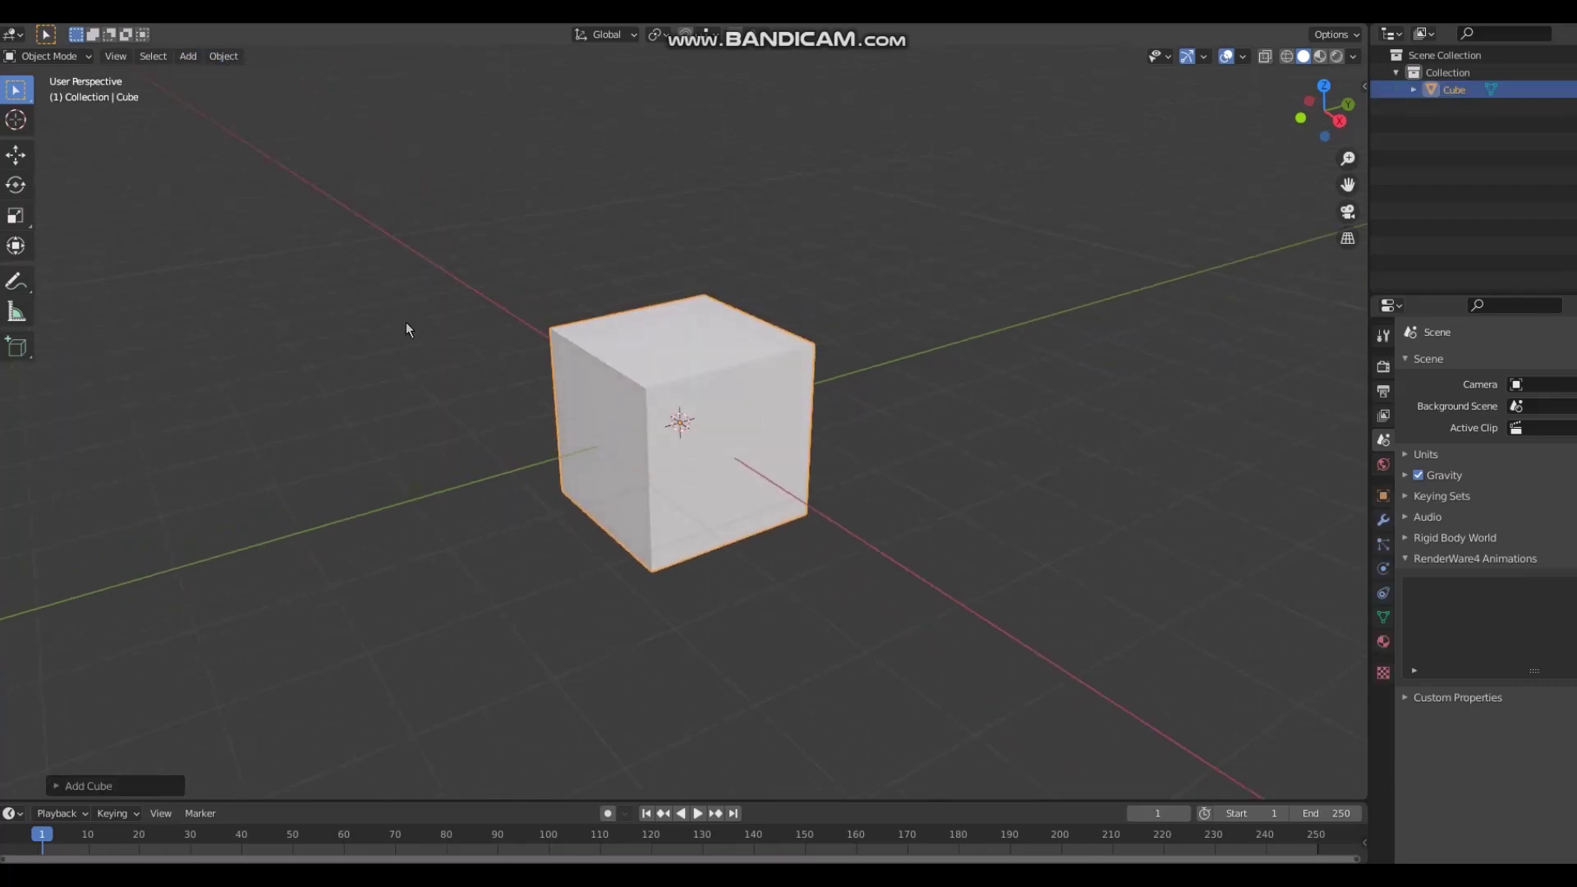
{"action": "key", "text": "KP_1"}
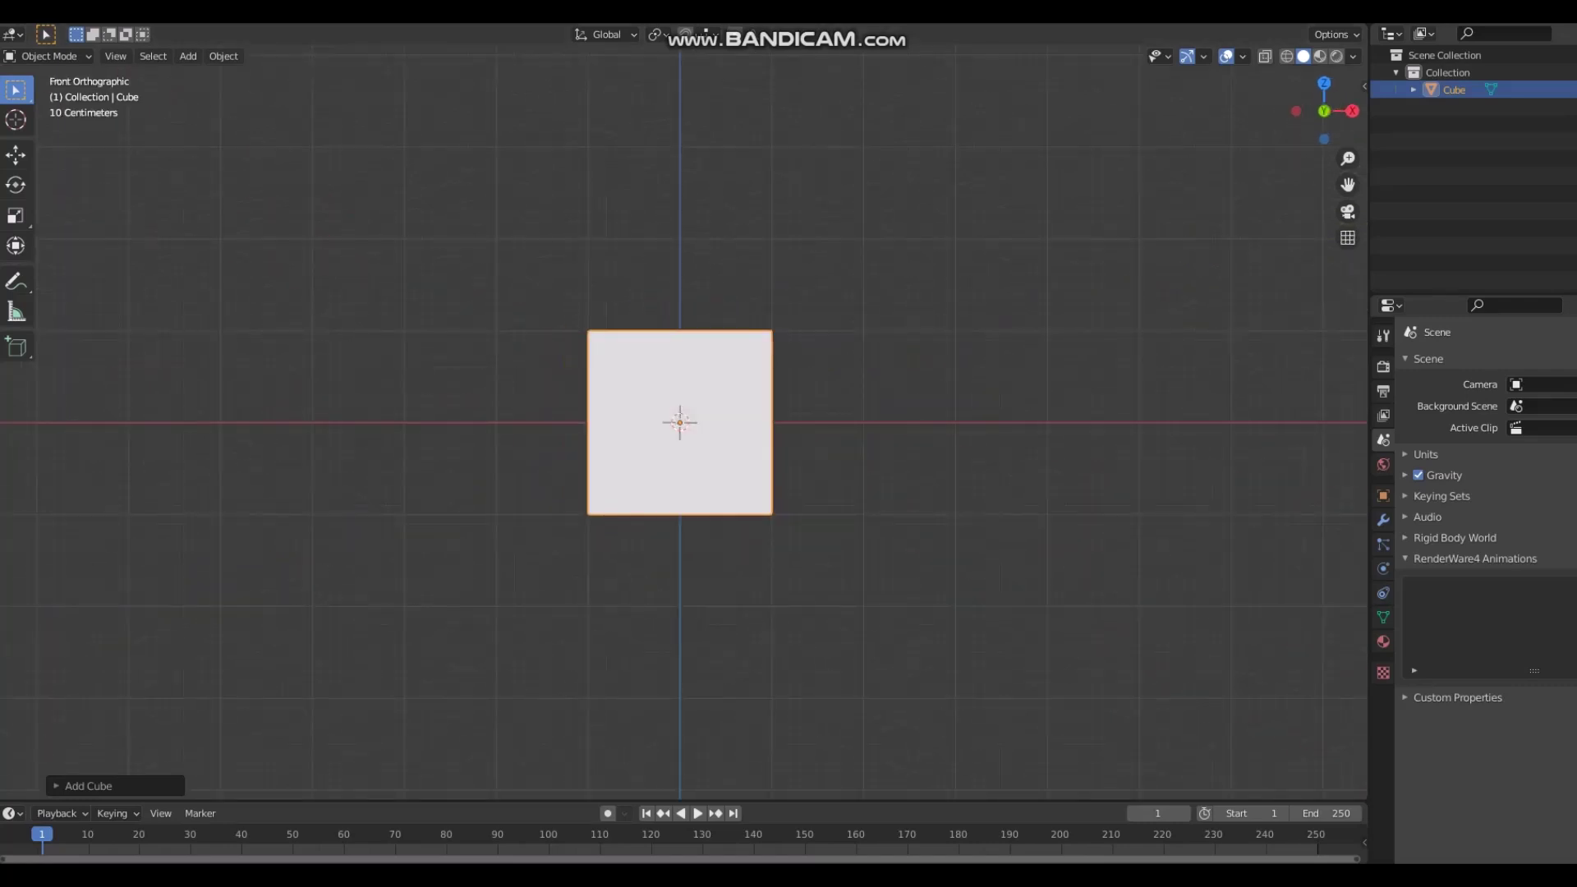
Step: Toggle the cube between Object Mode and Edit Mode, ending in Edit Mode
{"action": "left_click", "coordinate": [47, 56]}
{"action": "left_click", "coordinate": [50, 95]}
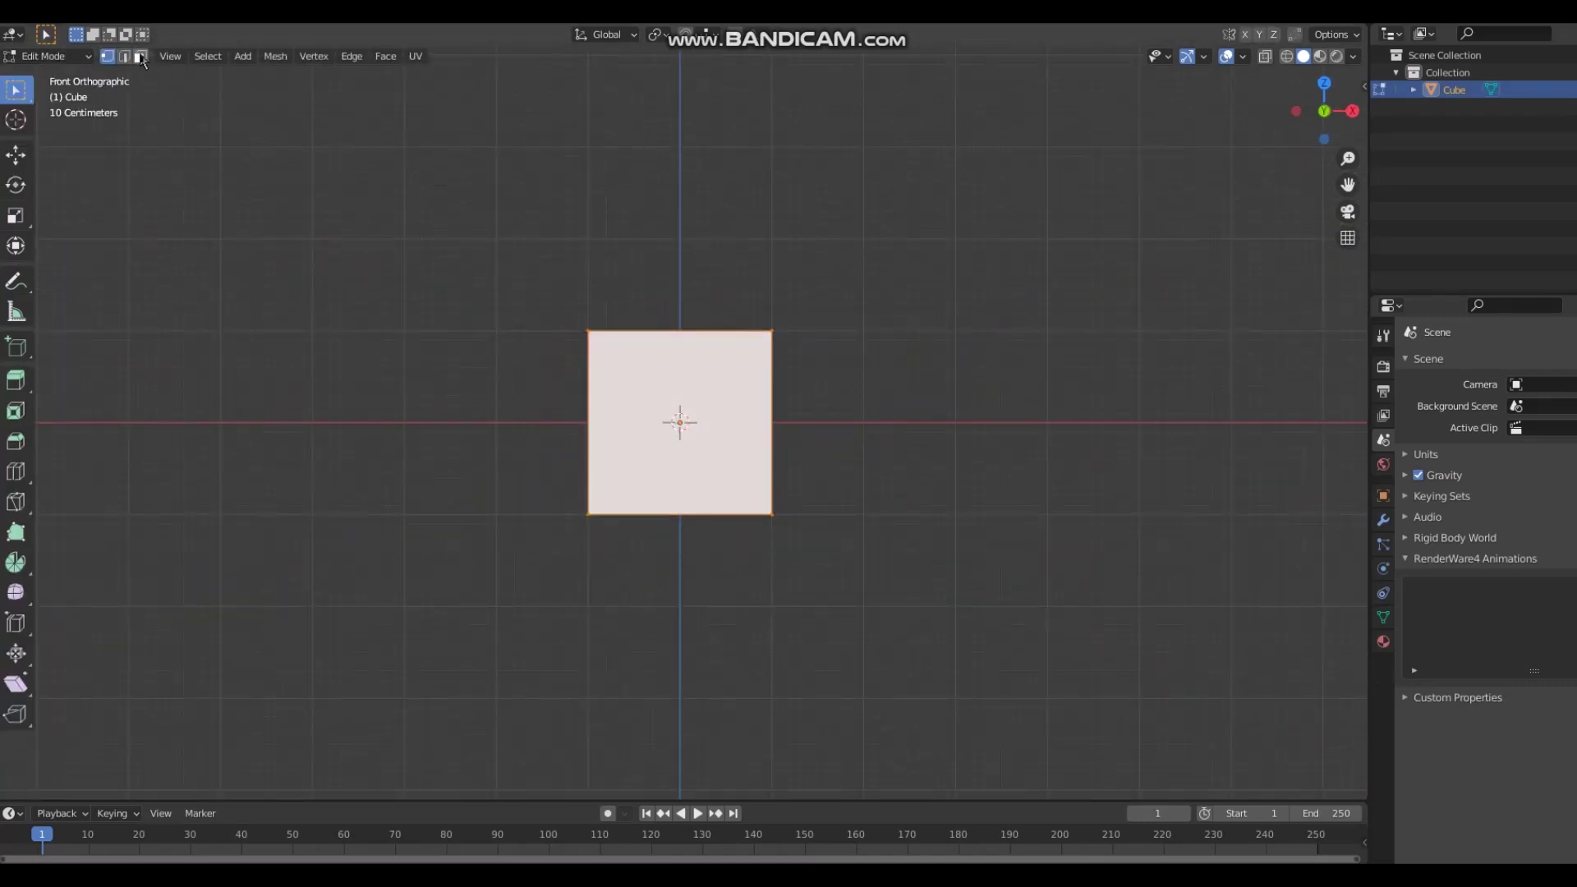
{"action": "left_click", "coordinate": [47, 55]}
{"action": "left_click", "coordinate": [50, 76]}
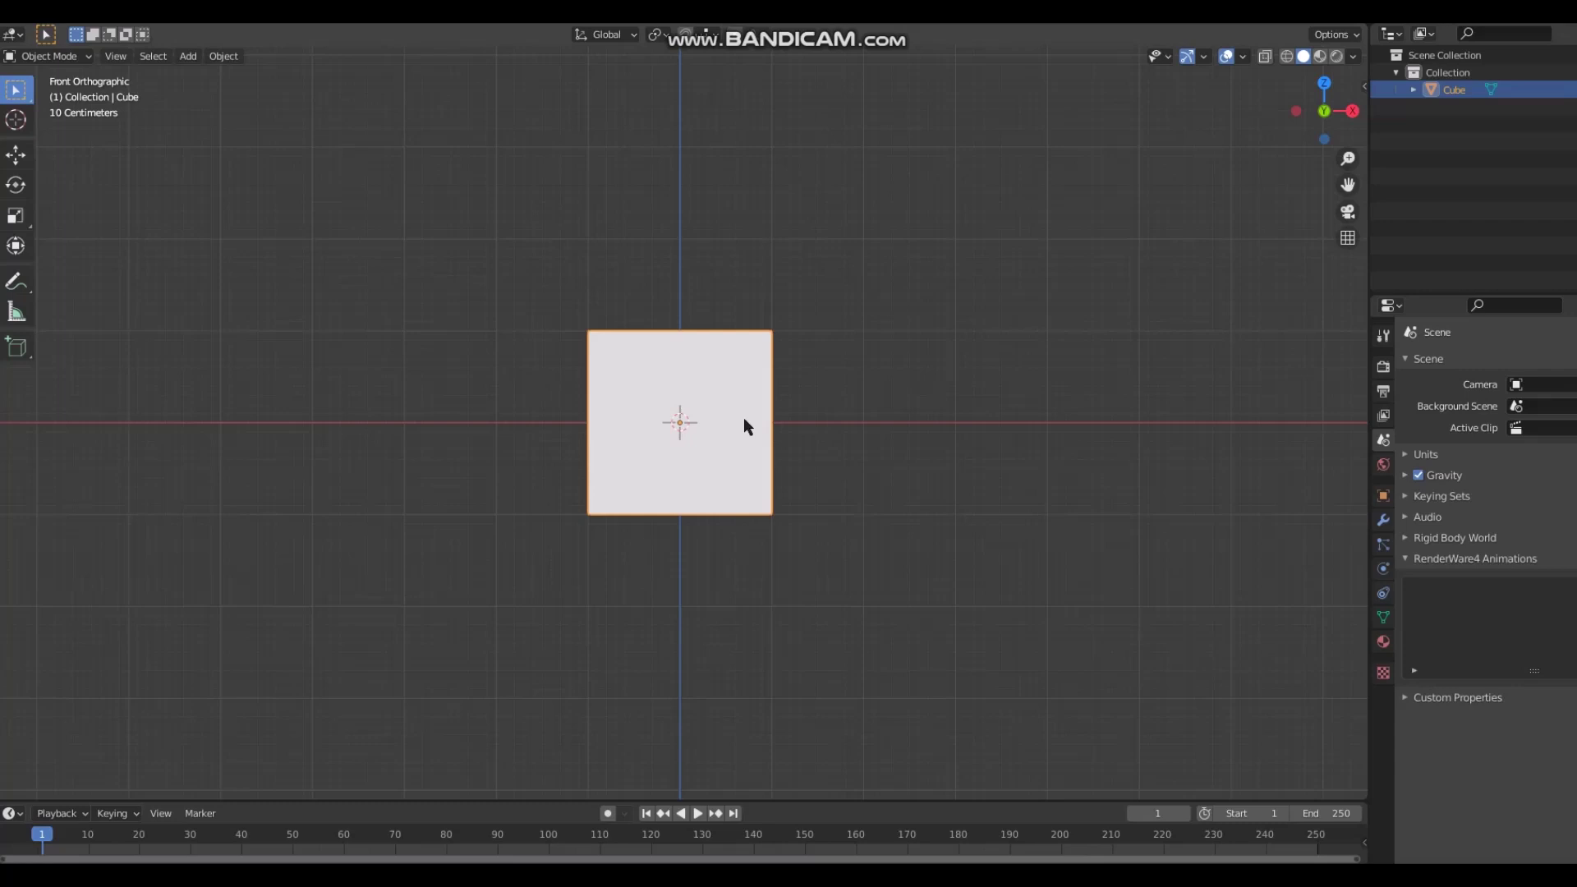
{"action": "left_click", "coordinate": [67, 57]}
{"action": "left_click", "coordinate": [49, 95]}
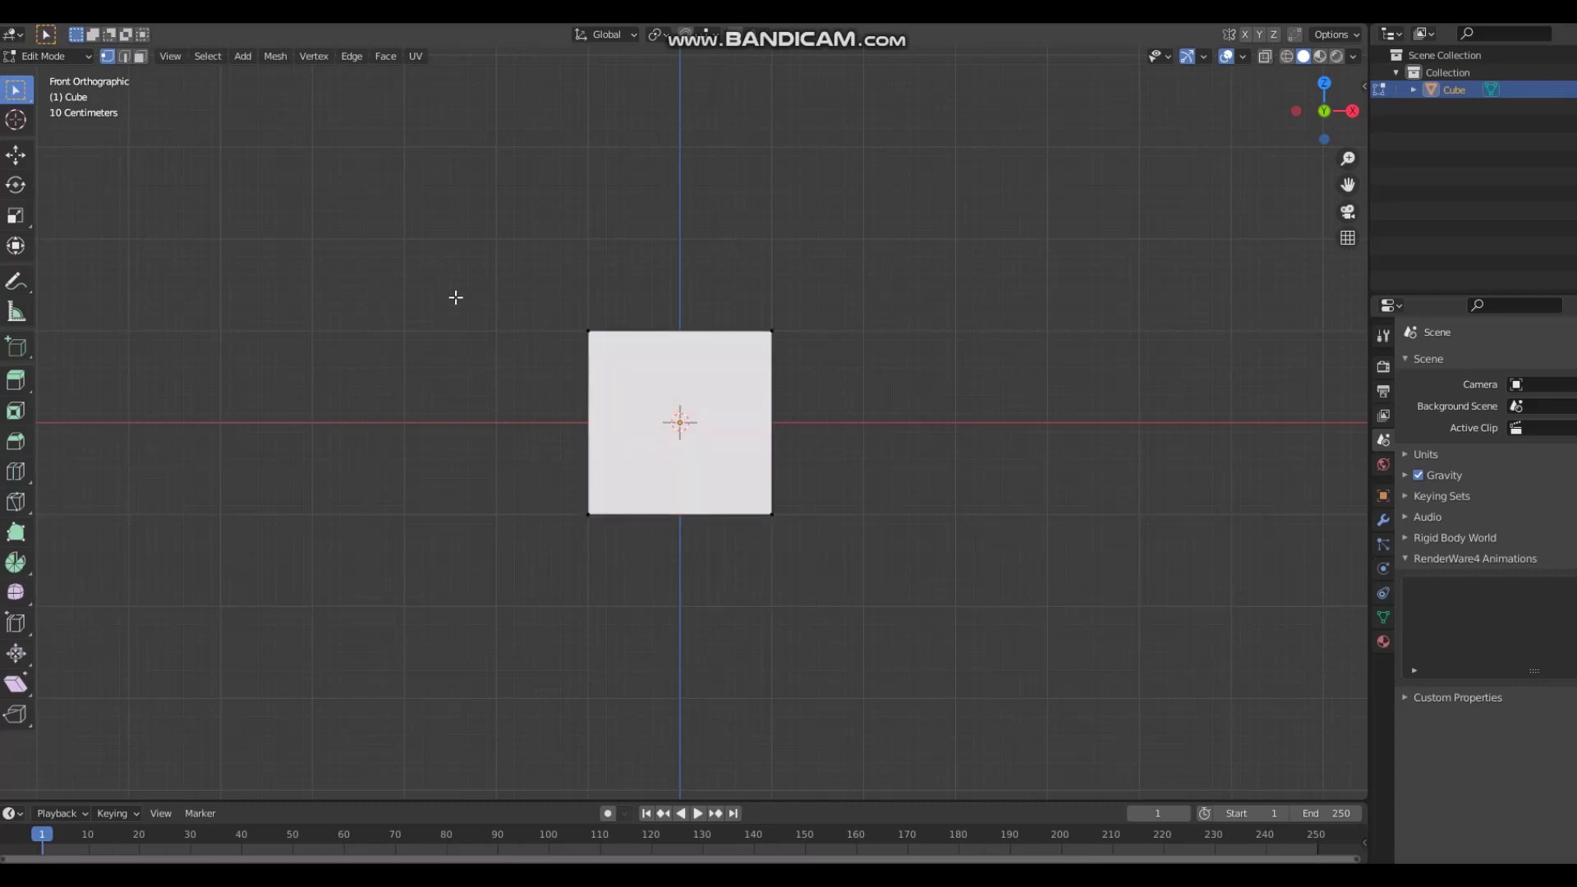
Step: Select individual corner vertices of the cube and examine them from several sides
{"action": "middle_click_drag", "start_coordinate": [454, 296], "coordinate": [543, 426]}
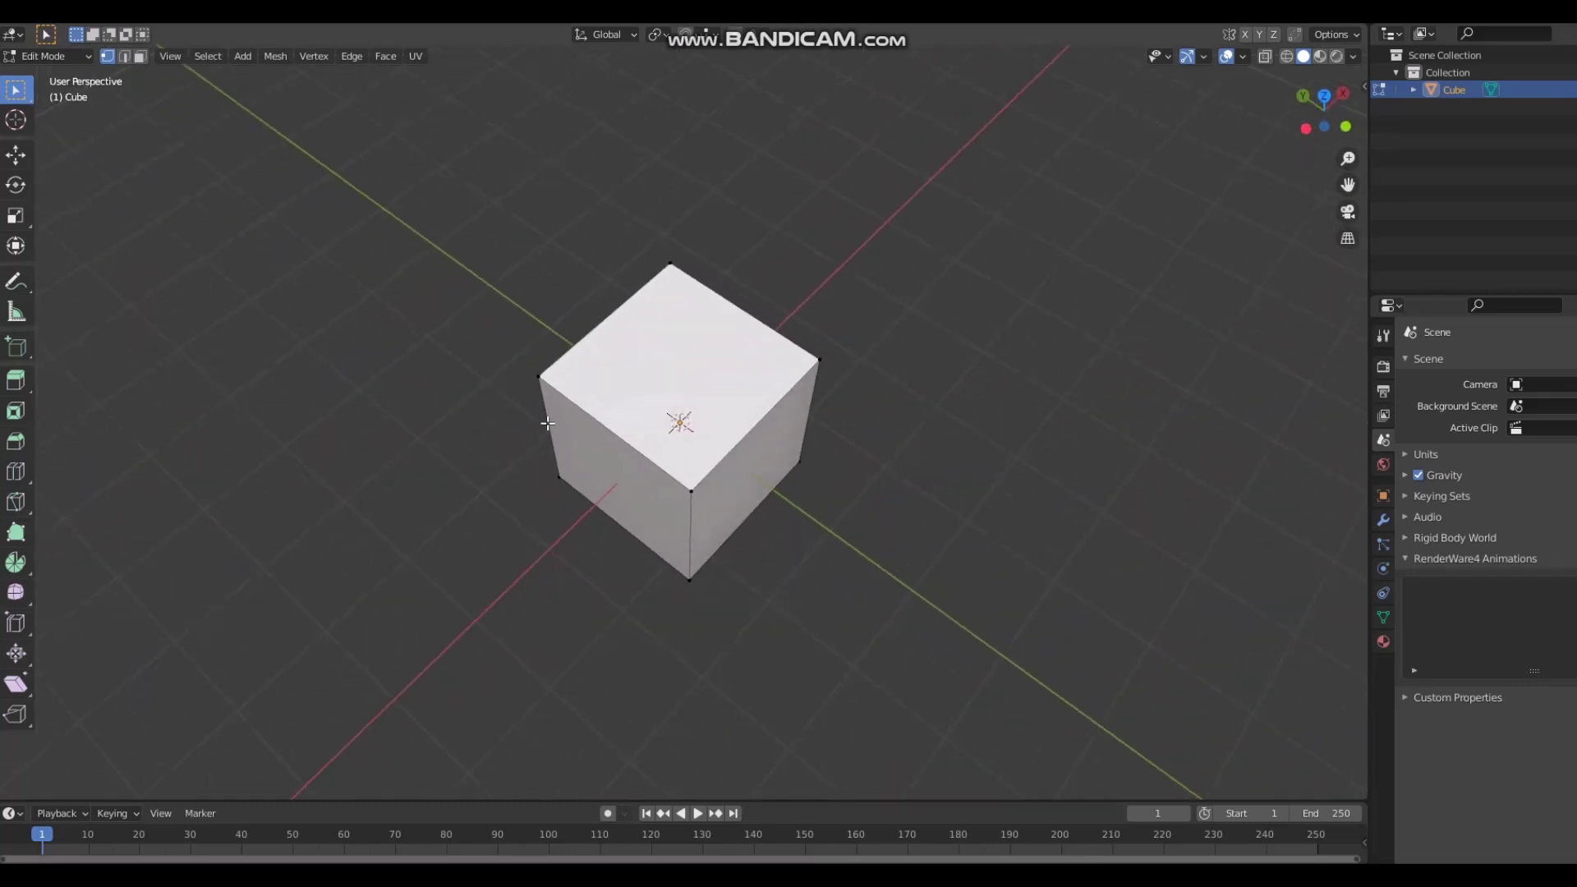
{"action": "key", "text": "KP_1"}
{"action": "scroll", "coordinate": [546, 422], "scroll_direction": "up", "scroll_amount": 4}
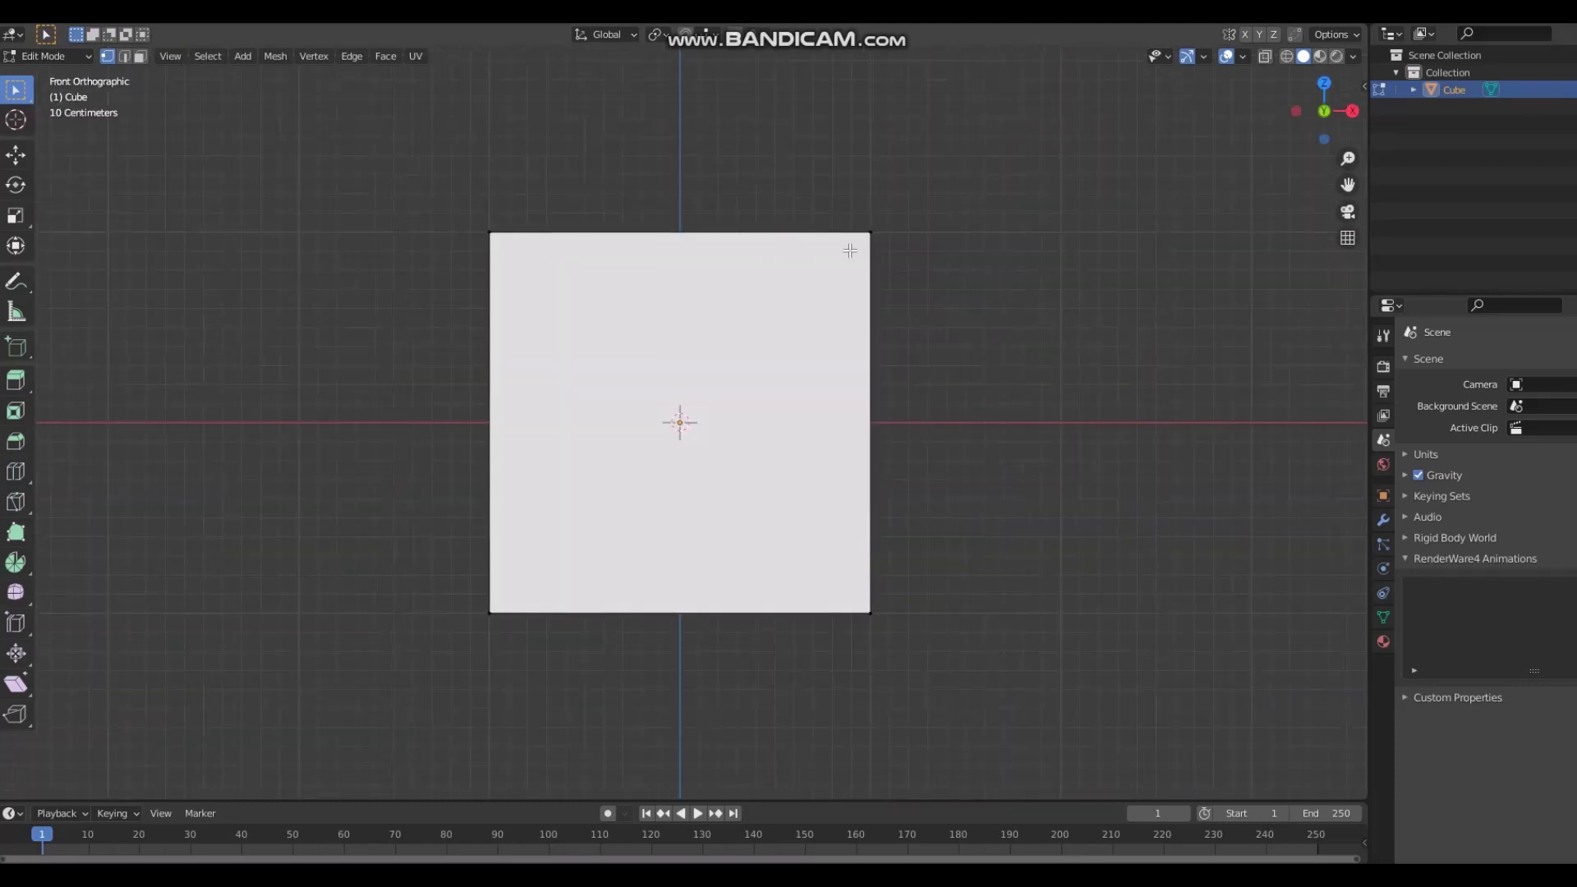
{"action": "middle_click_drag", "start_coordinate": [850, 251], "coordinate": [949, 359]}
{"action": "left_click", "coordinate": [418, 355]}
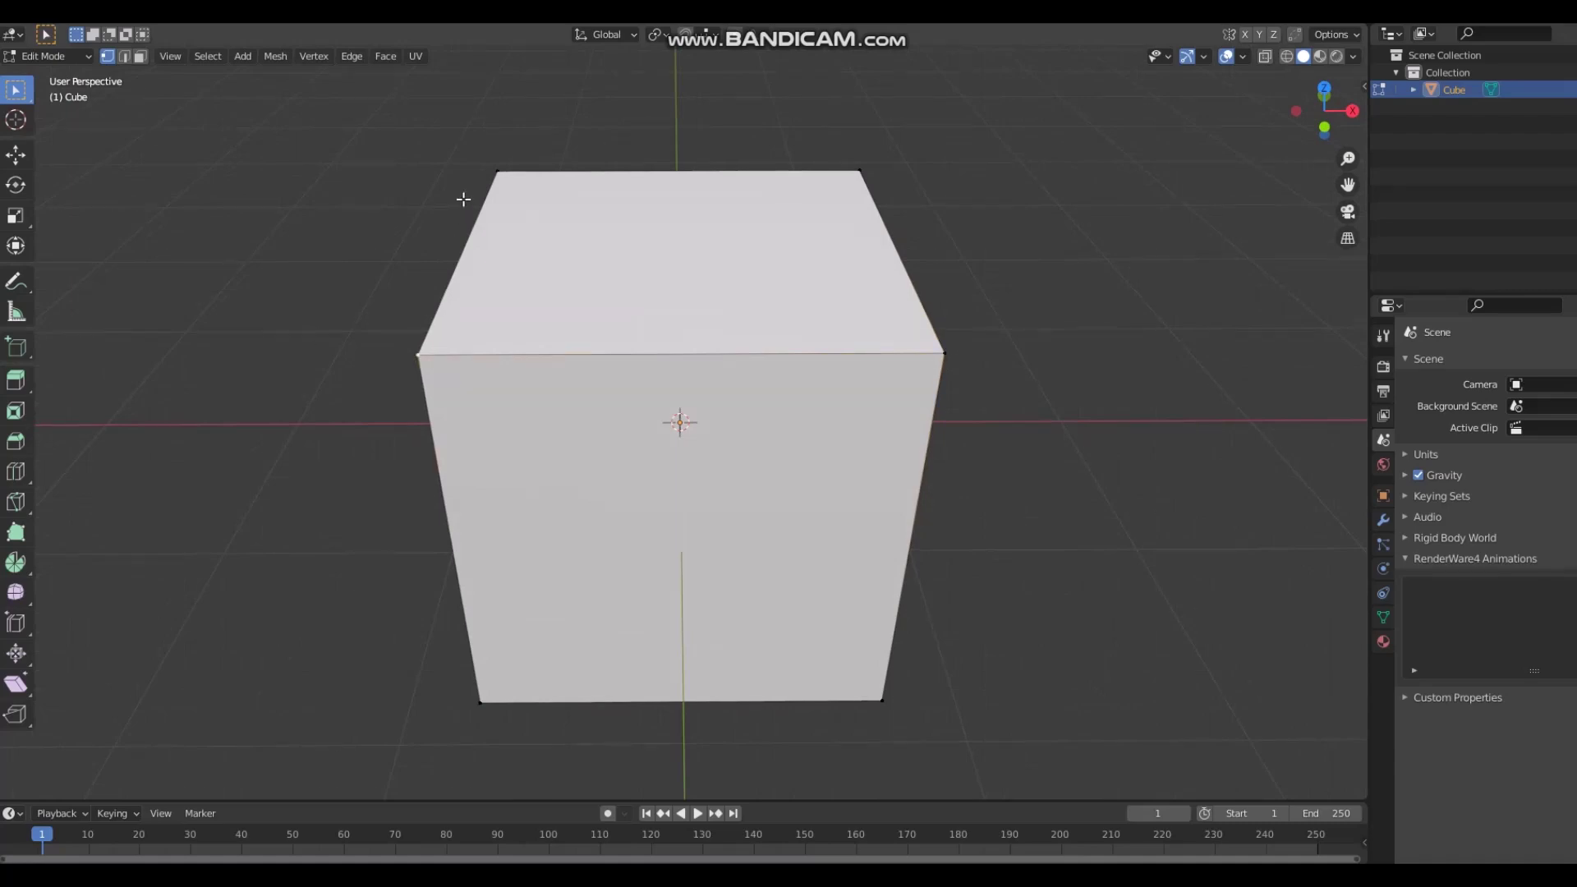
{"action": "left_click", "coordinate": [499, 173], "text": "shift"}
{"action": "middle_click_drag", "start_coordinate": [851, 261], "coordinate": [589, 599]}
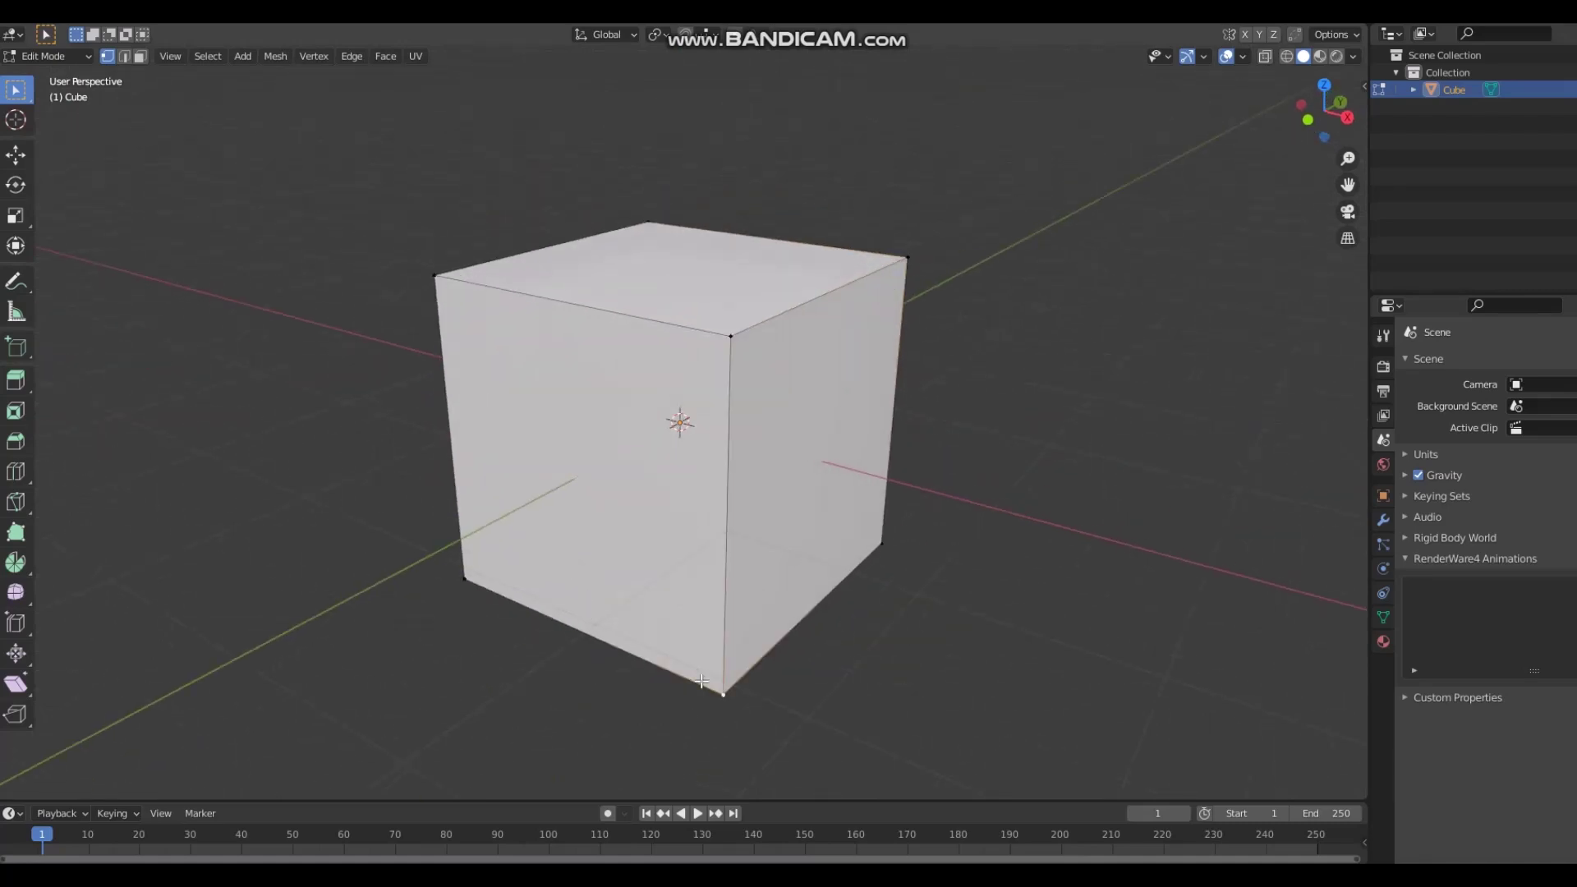
{"action": "middle_click_drag", "start_coordinate": [481, 575], "coordinate": [715, 656]}
{"action": "key", "text": "KP_1"}
{"action": "key", "text": "KP_5"}
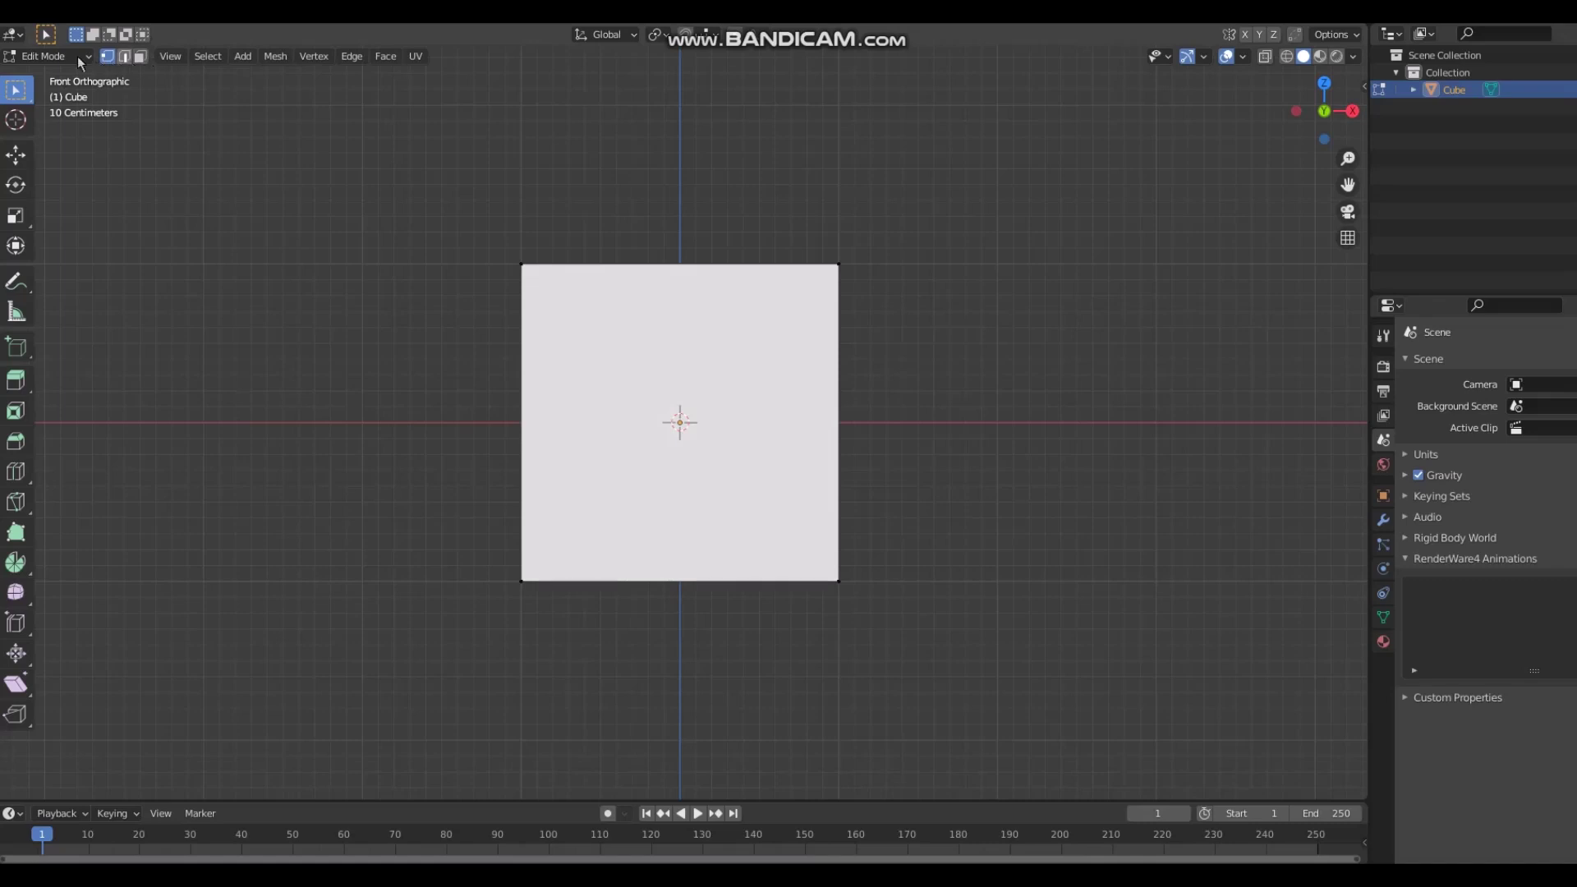
Step: Switch to face selection and extrude the cube's -Y side face a short distance outward along its normal
{"action": "middle_click_drag", "start_coordinate": [697, 308], "coordinate": [704, 369]}
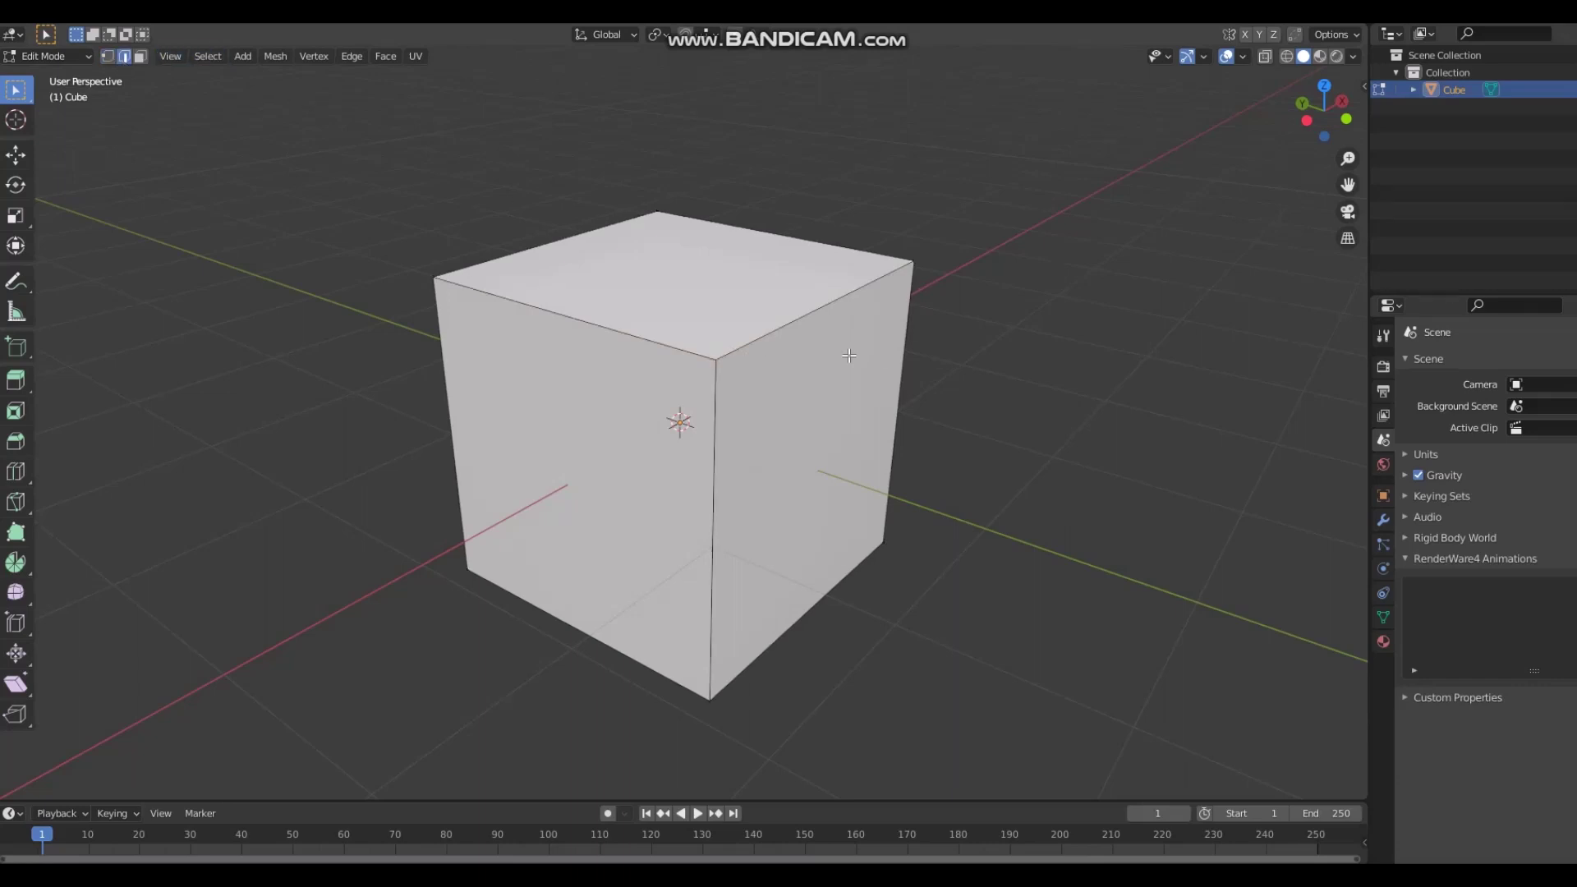
{"action": "left_click", "coordinate": [124, 57]}
{"action": "left_click", "coordinate": [140, 56]}
{"action": "left_click", "coordinate": [762, 414]}
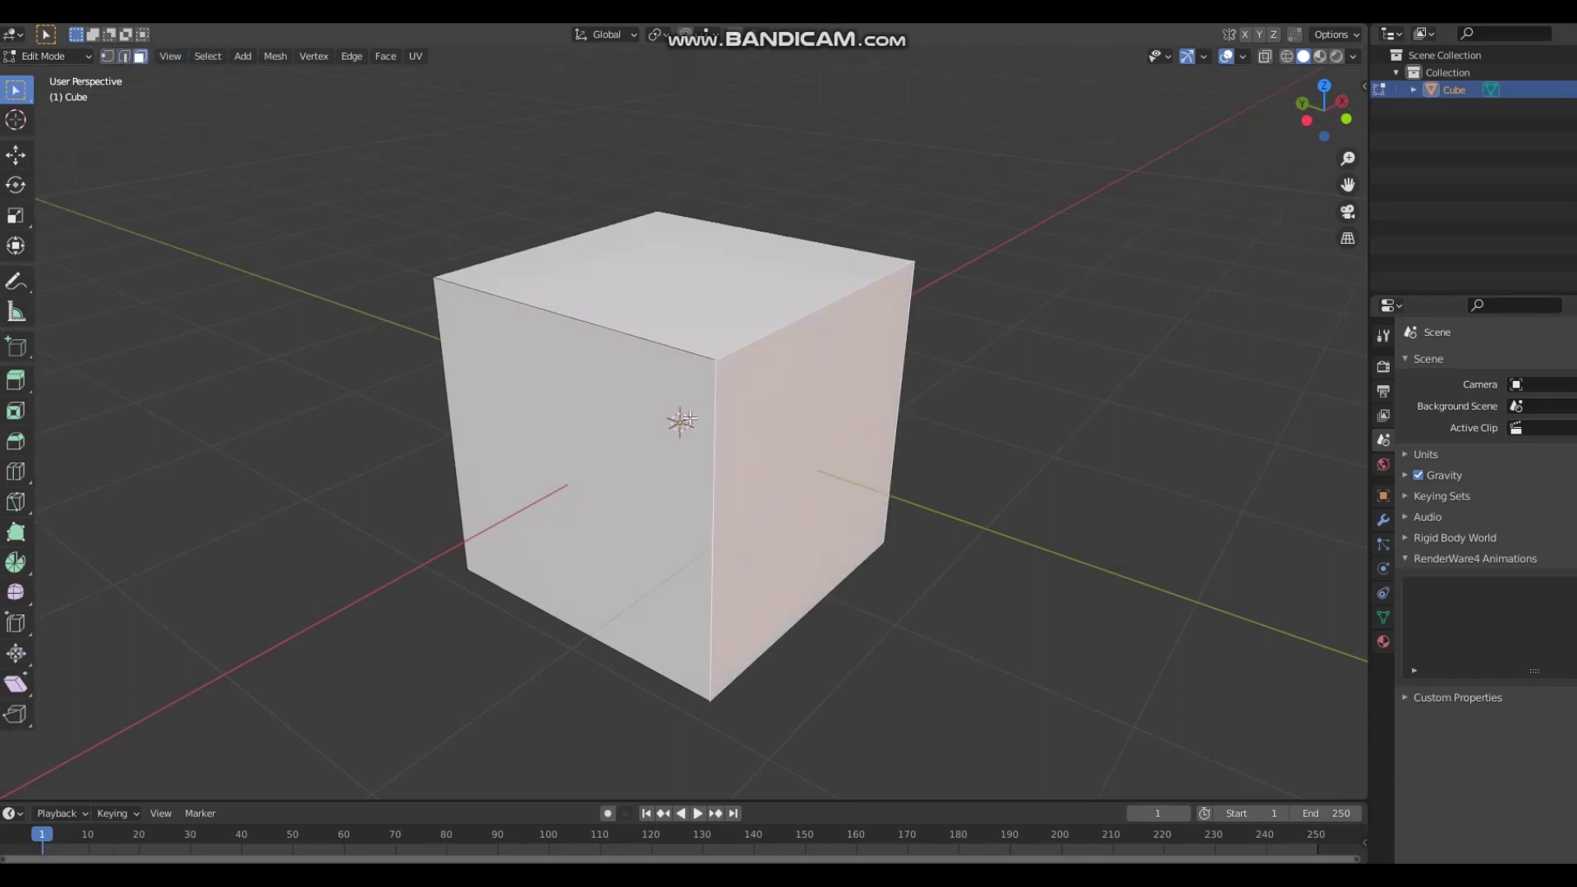
{"action": "scroll", "coordinate": [762, 414], "scroll_direction": "down", "scroll_amount": 3}
{"action": "mouse_move", "coordinate": [826, 415]}
{"action": "middle_mouse_down"}
{"action": "mouse_move", "coordinate": [733, 430]}
{"action": "mouse_move", "coordinate": [825, 431]}
{"action": "middle_mouse_up"}
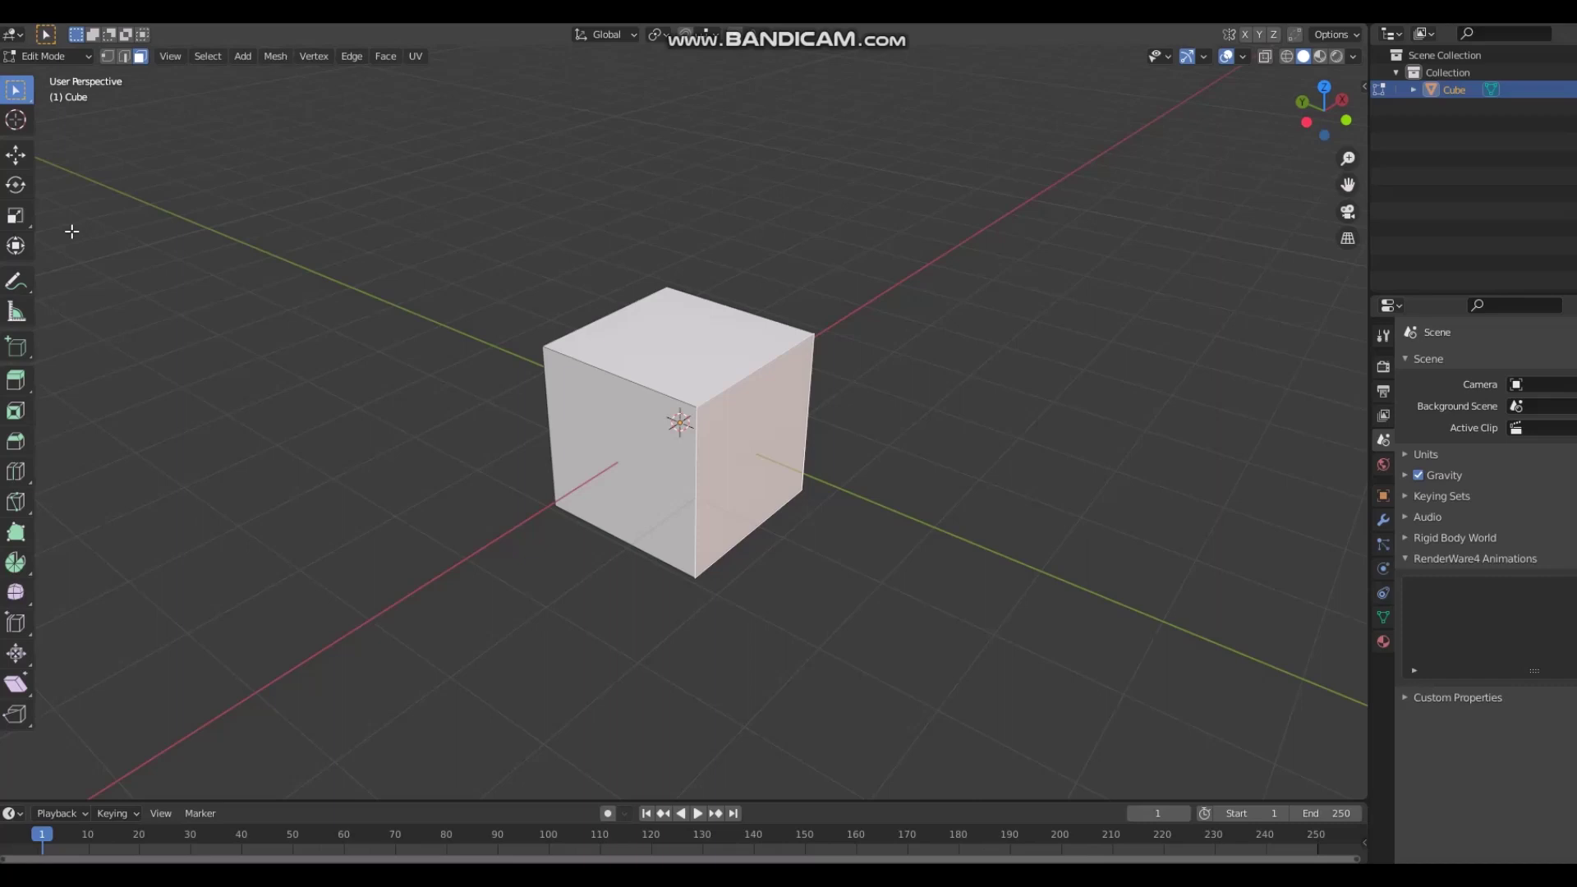
{"action": "left_click", "coordinate": [16, 379]}
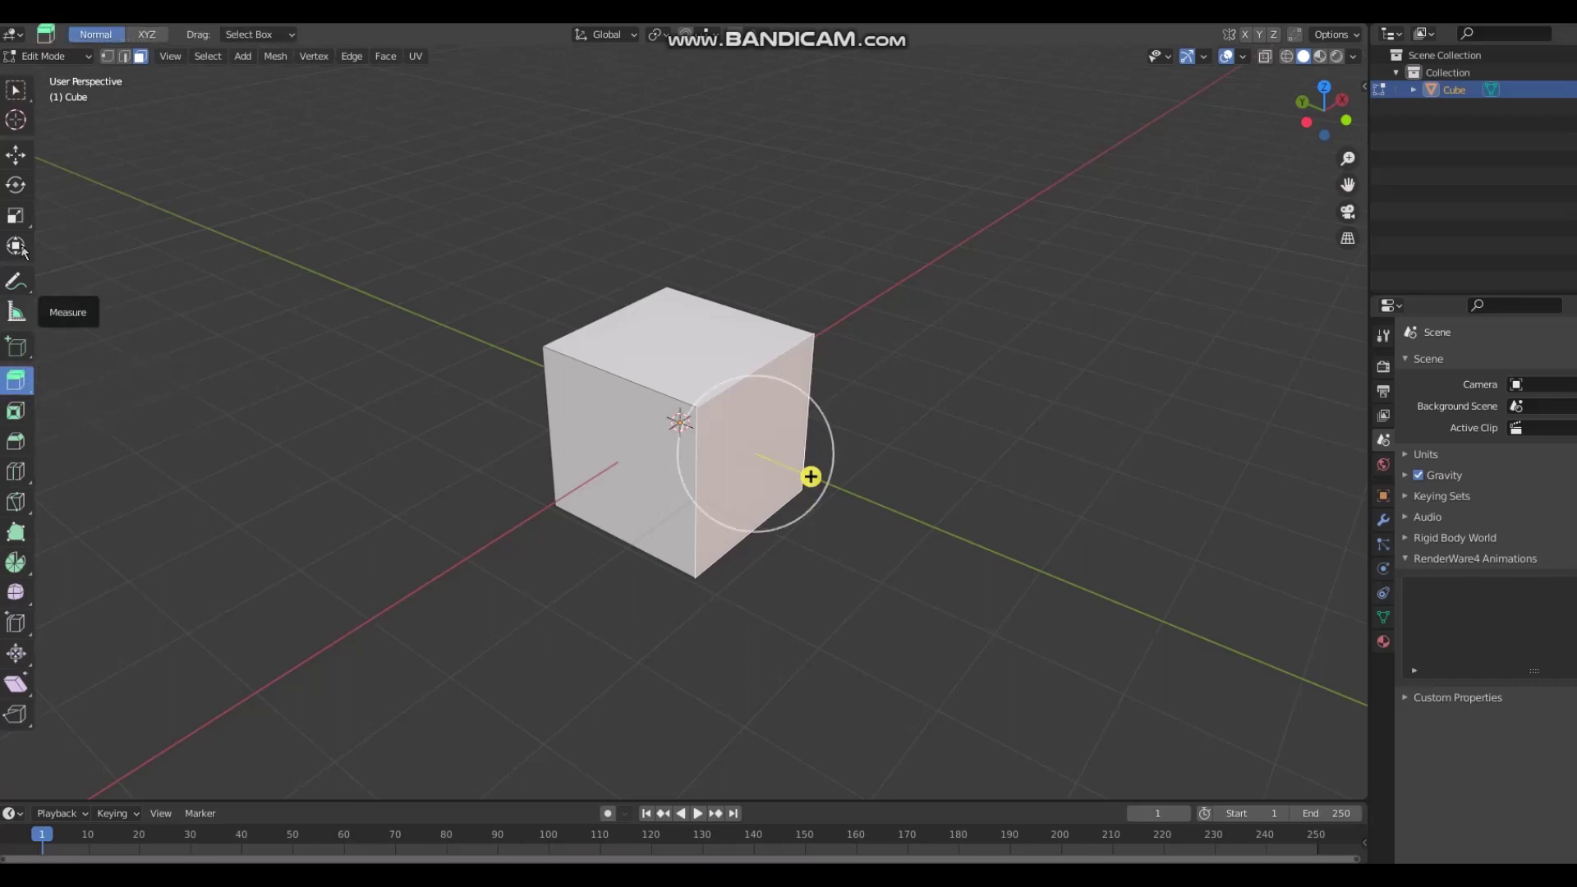
{"action": "left_click_drag", "start_coordinate": [811, 477], "coordinate": [810, 504]}
{"action": "middle_click_drag", "start_coordinate": [810, 504], "coordinate": [328, 405]}
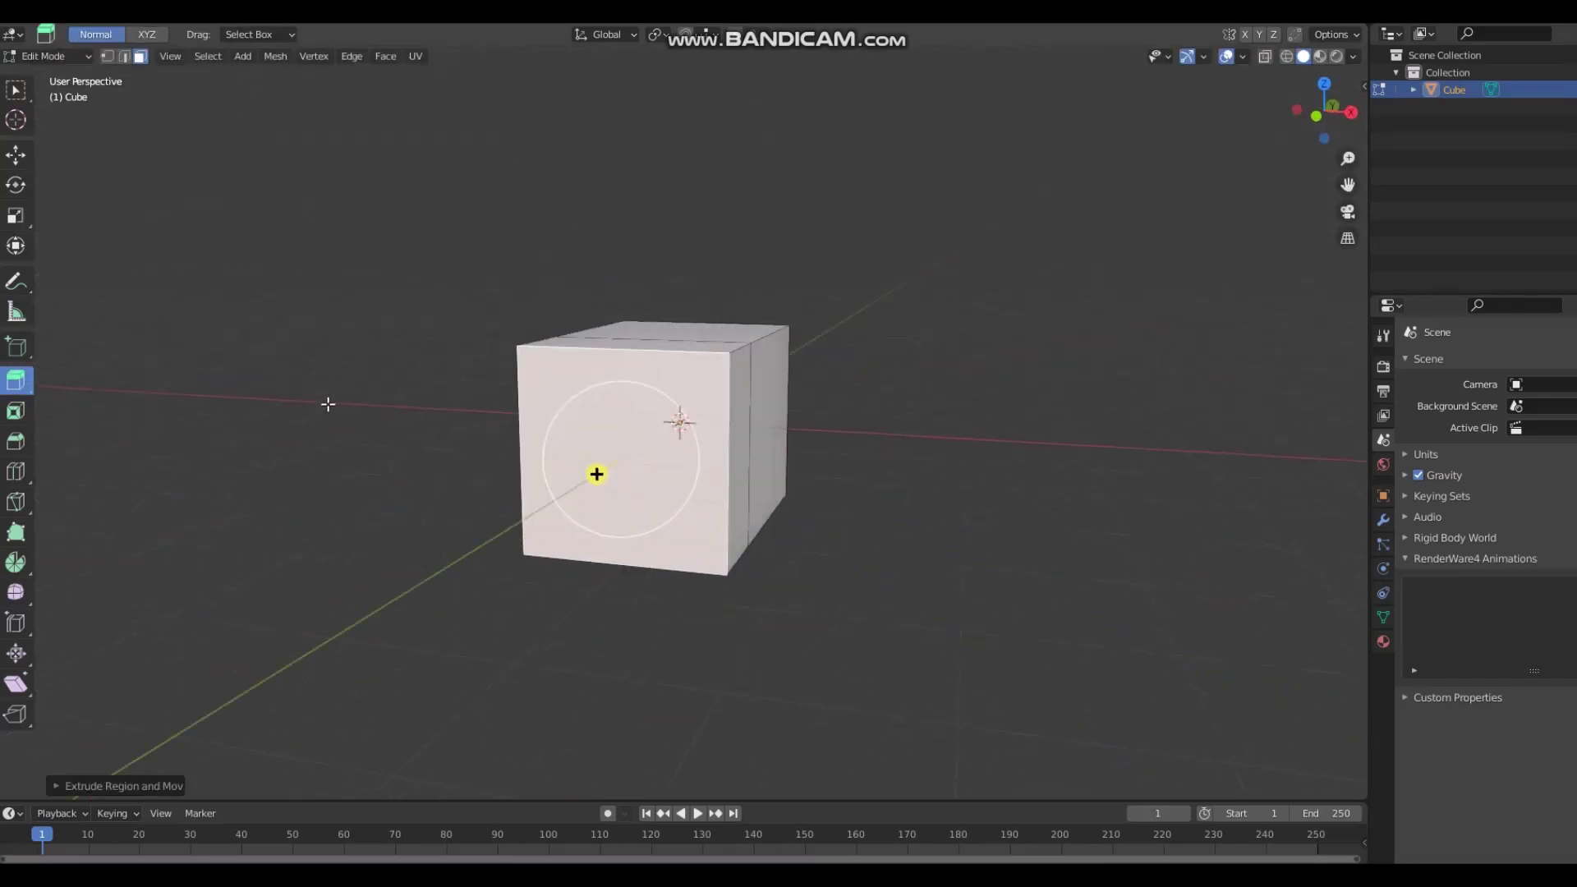
Step: Scale down the extruded -Y end face and lower it so that end of the block tapers
{"action": "key", "text": "s"}
{"action": "left_click", "coordinate": [415, 386]}
{"action": "left_click", "coordinate": [18, 154]}
{"action": "mouse_move", "coordinate": [731, 403]}
{"action": "middle_mouse_down"}
{"action": "mouse_move", "coordinate": [587, 403]}
{"action": "mouse_move", "coordinate": [880, 397]}
{"action": "mouse_move", "coordinate": [703, 412]}
{"action": "middle_mouse_up"}
Step: Select the whole mesh and look through the available mesh editing commands
{"action": "key", "text": "a"}
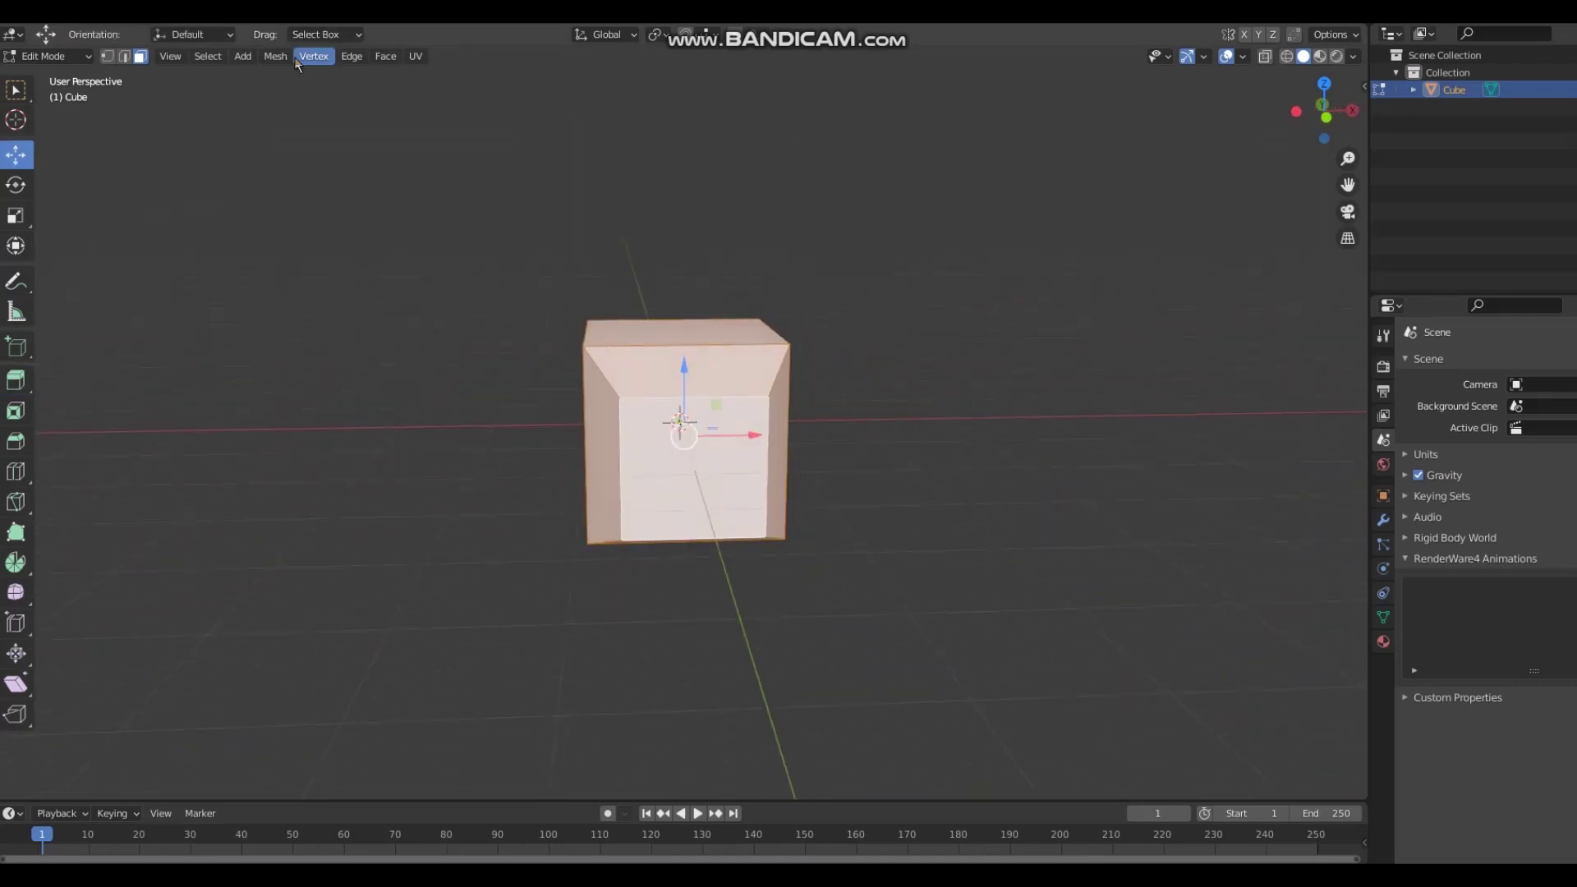
{"action": "left_click", "coordinate": [275, 56]}
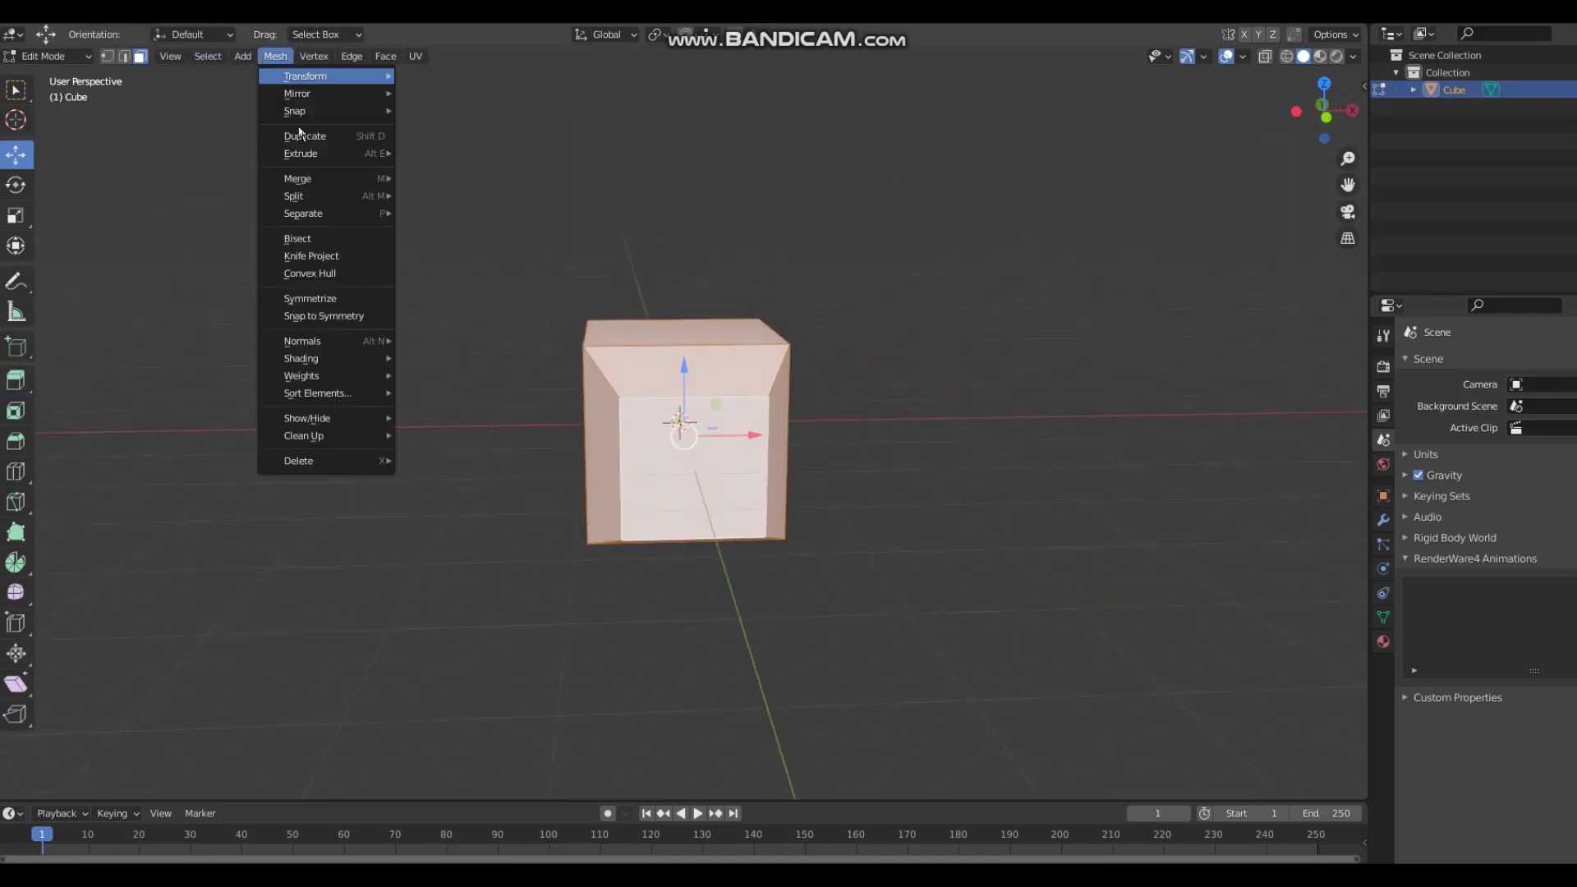
{"action": "left_click", "coordinate": [273, 59]}
{"action": "left_click", "coordinate": [275, 58]}
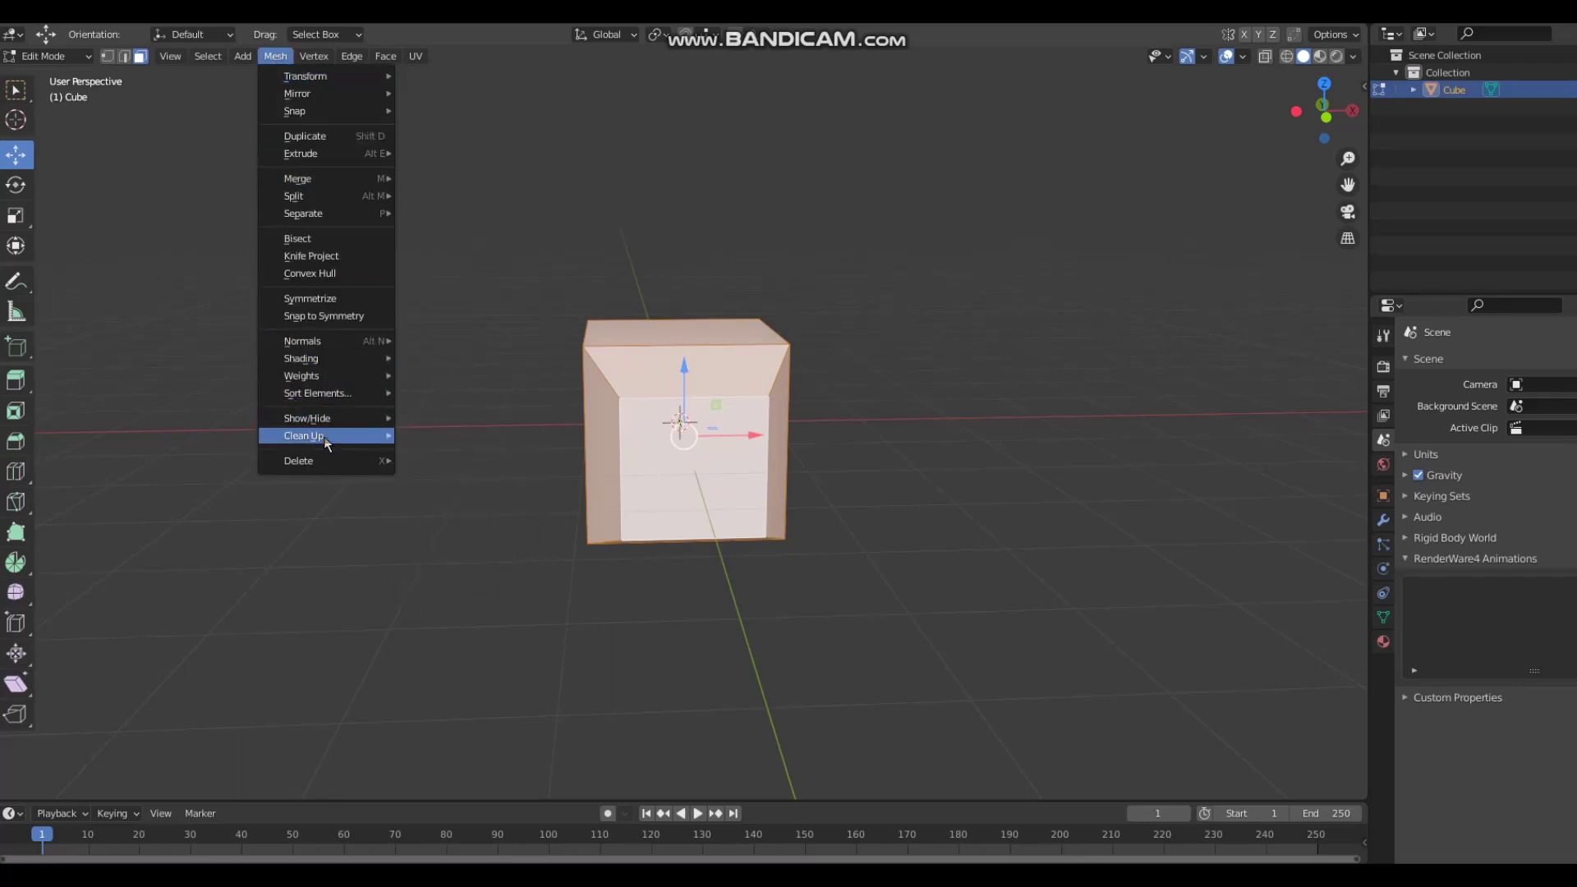
{"action": "mouse_move", "coordinate": [327, 445]}
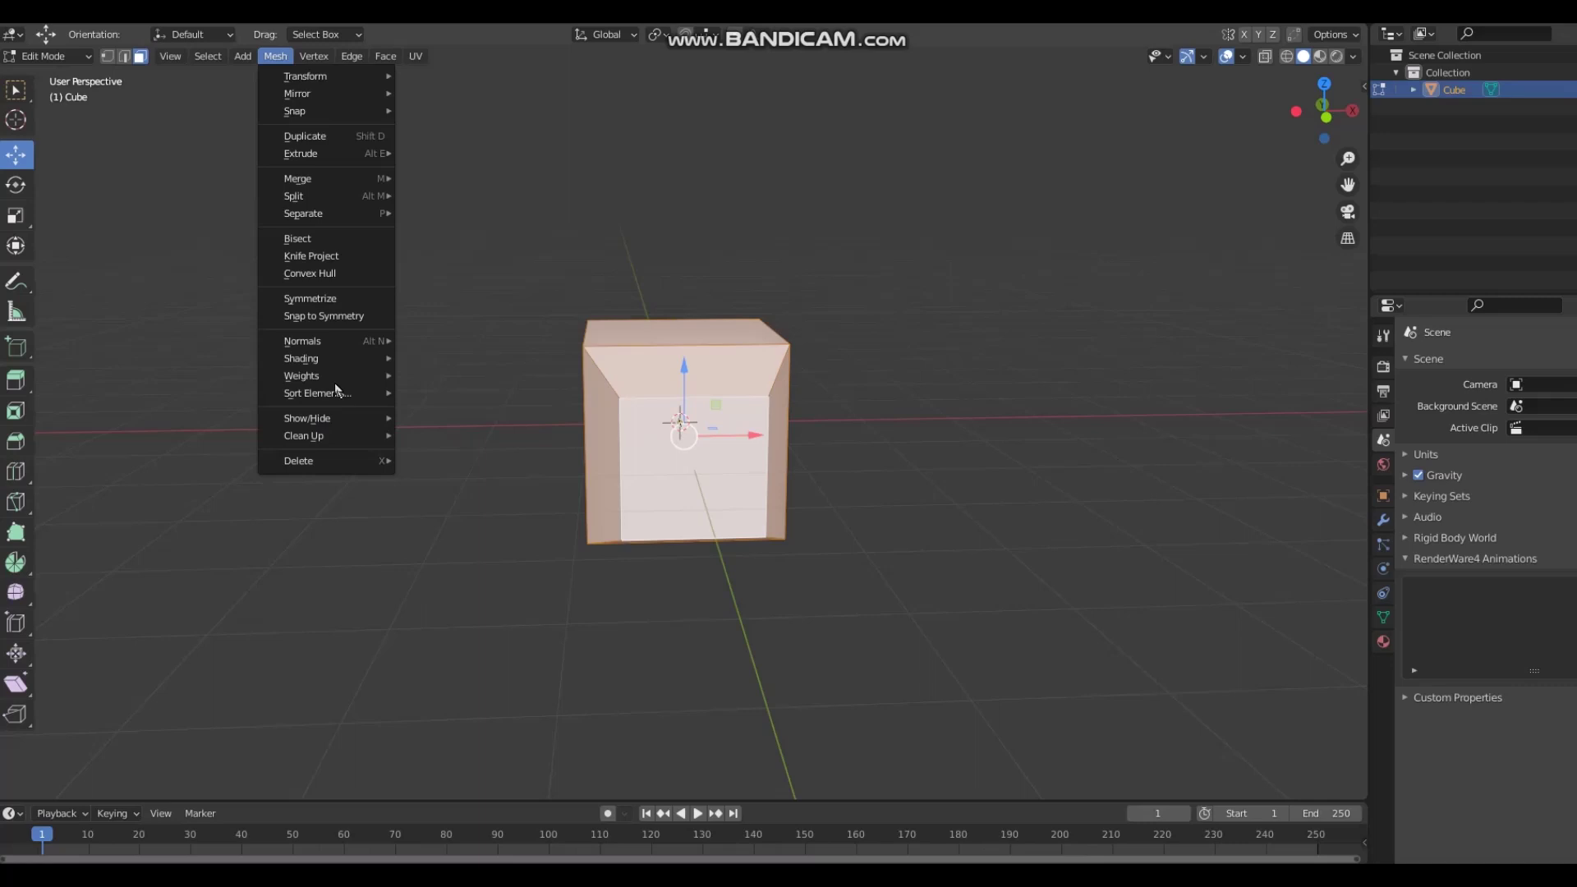
{"action": "left_click", "coordinate": [271, 57]}
{"action": "left_click", "coordinate": [271, 58]}
{"action": "mouse_move", "coordinate": [322, 436]}
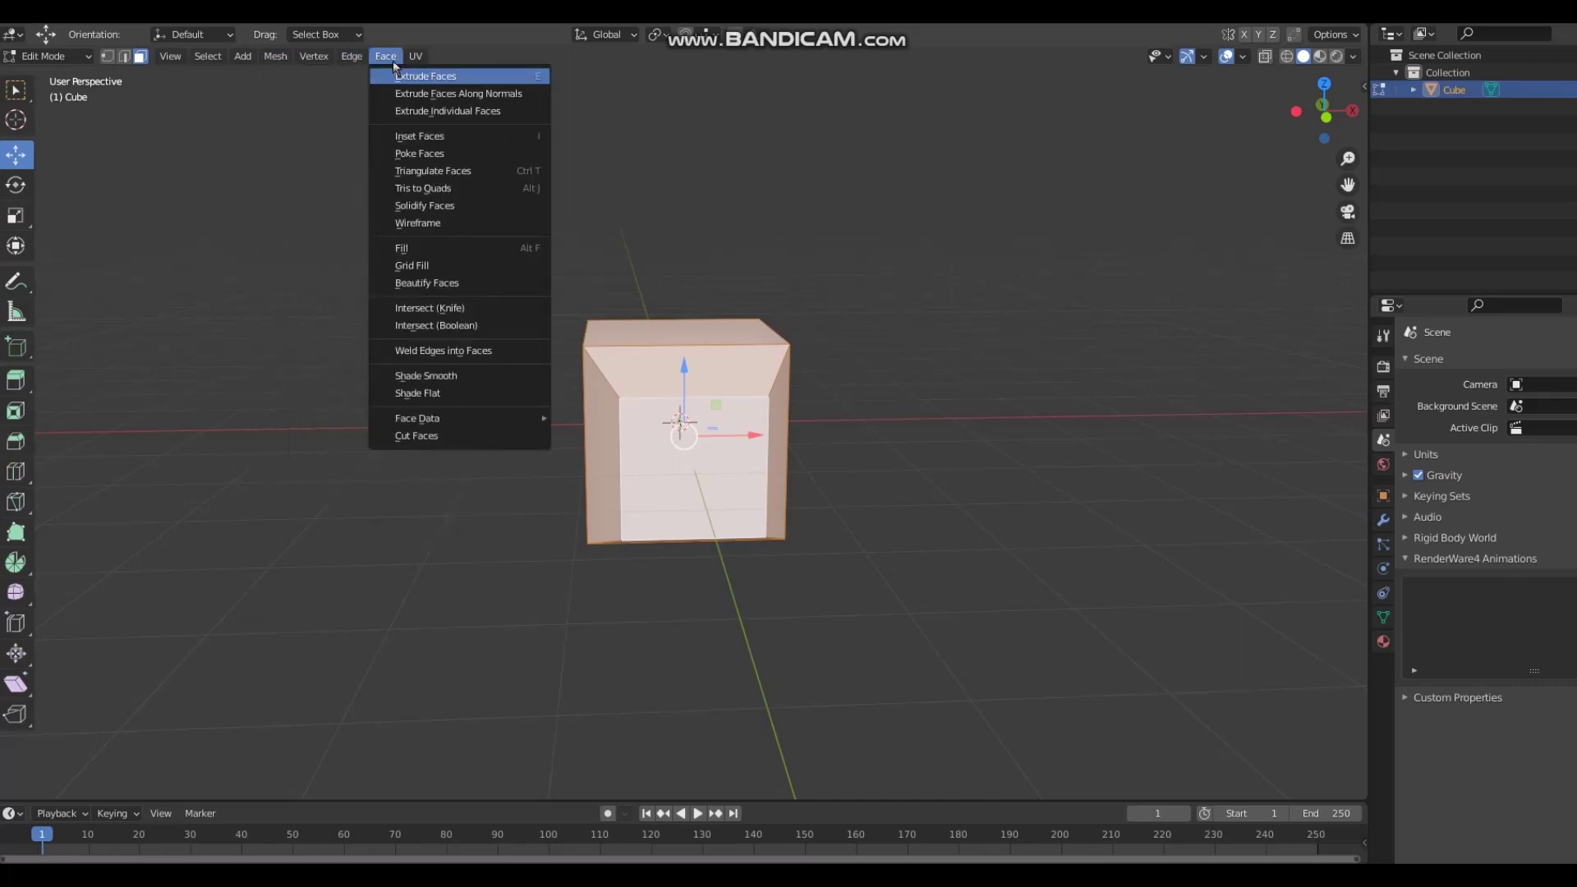
Step: Assign the shortcut Ctrl Alt V to the Smooth Vertices command
{"action": "left_click", "coordinate": [314, 55]}
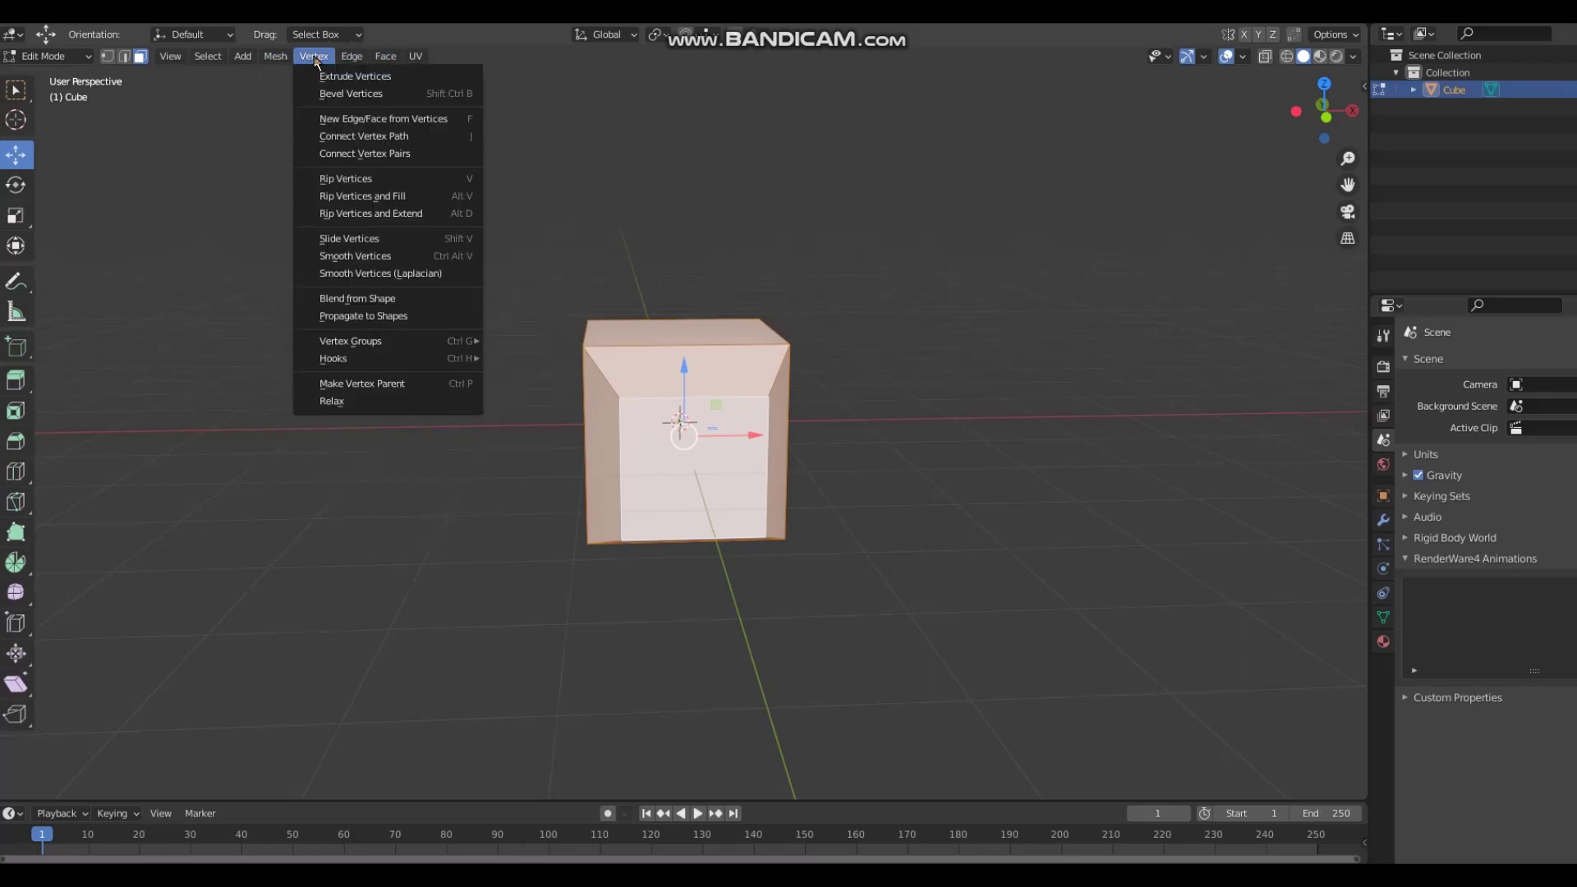
{"action": "right_click", "coordinate": [384, 258]}
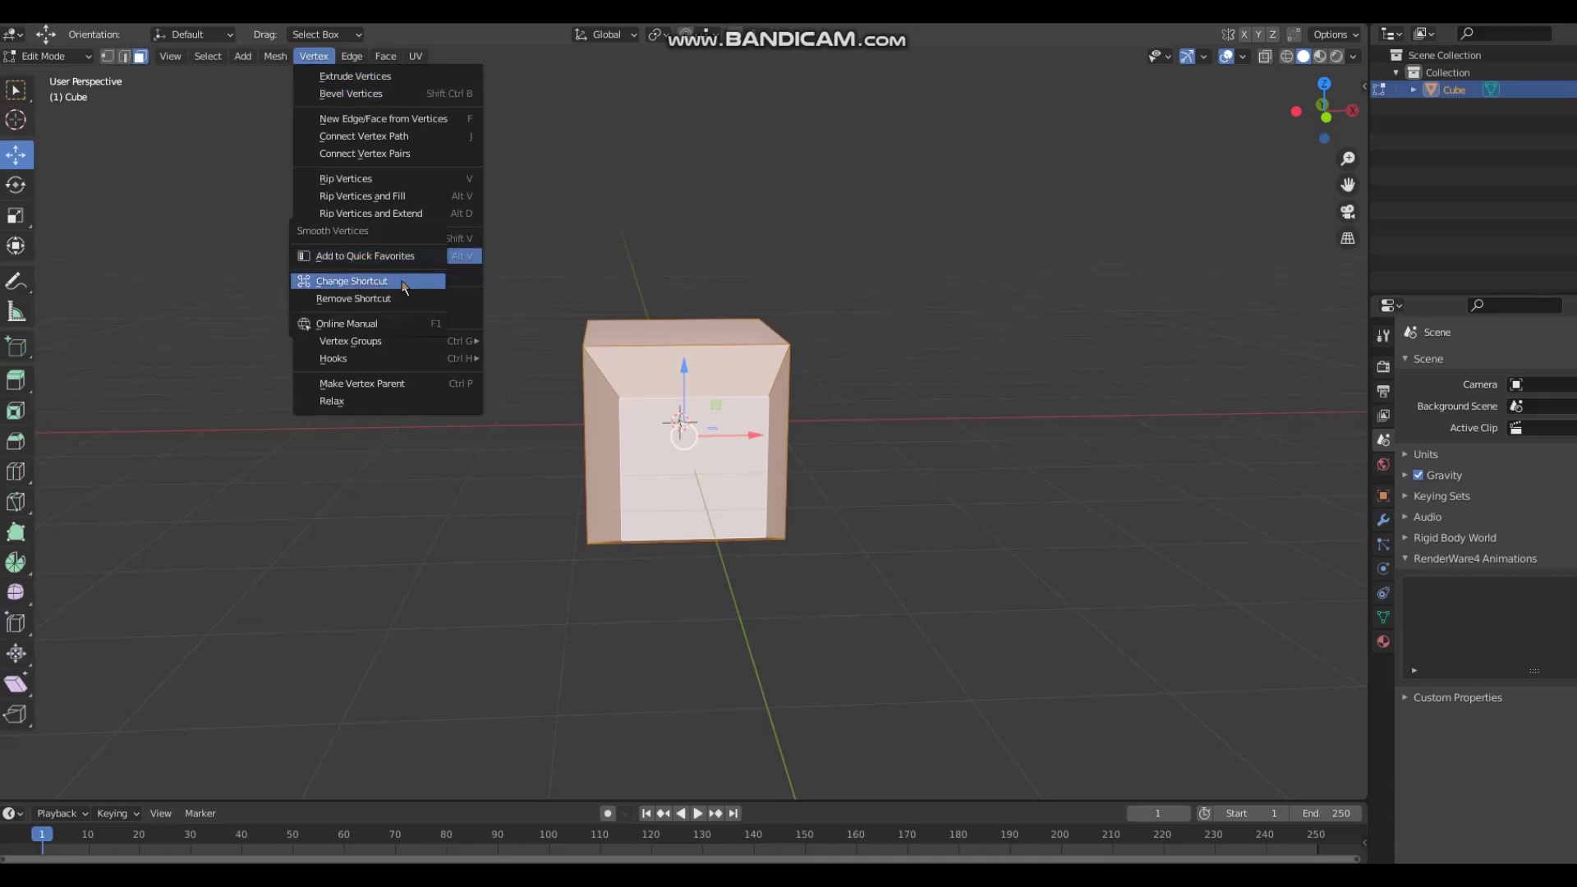
{"action": "left_click", "coordinate": [404, 282]}
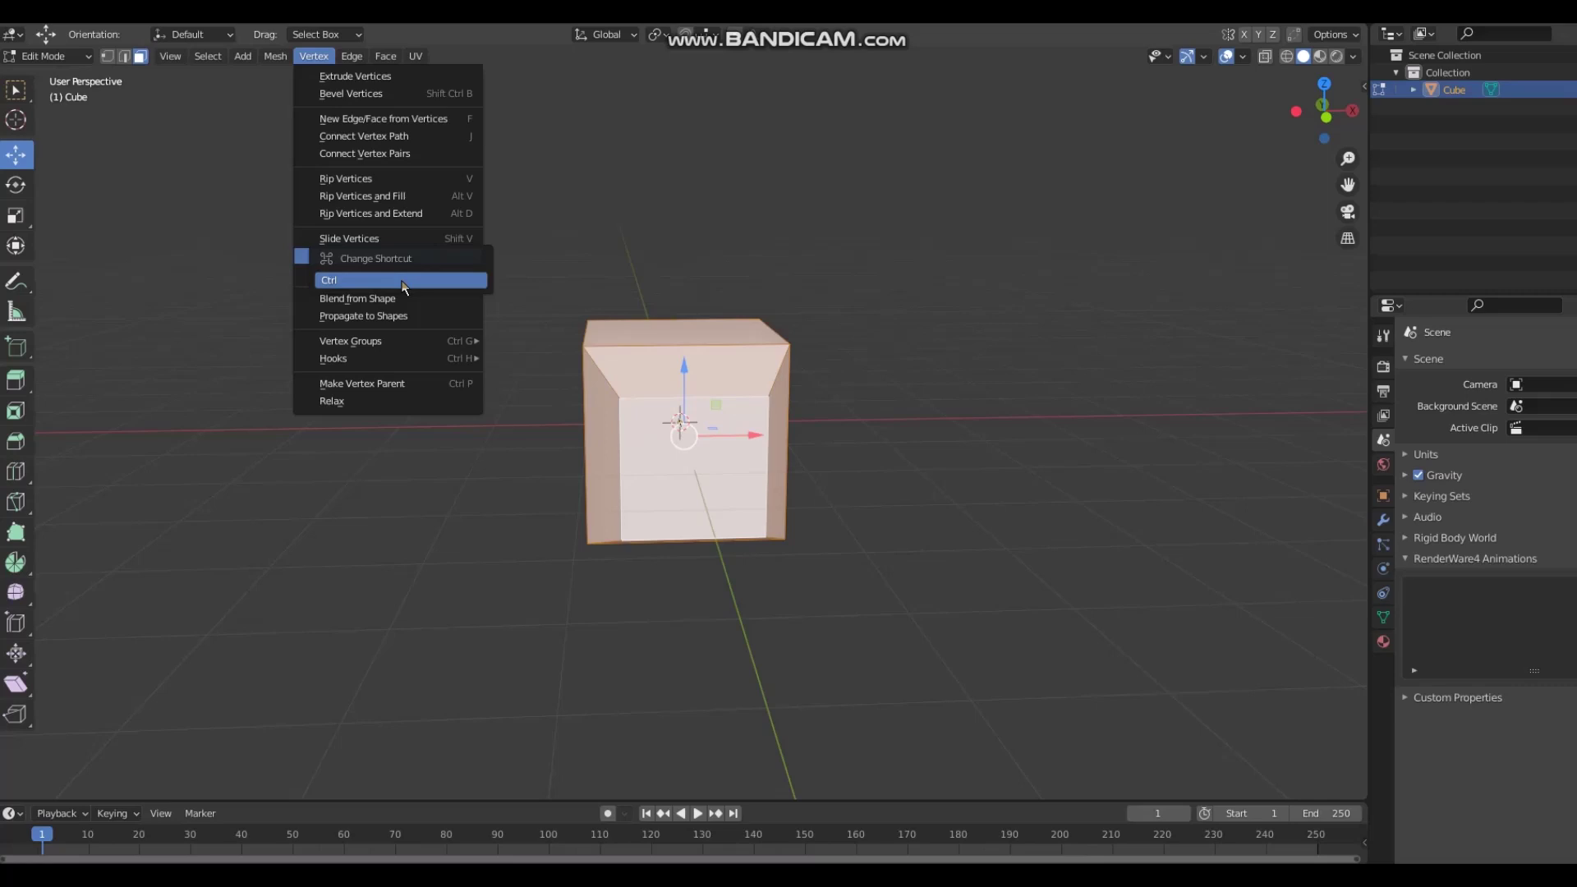
{"action": "key", "text": "ctrl+alt+v"}
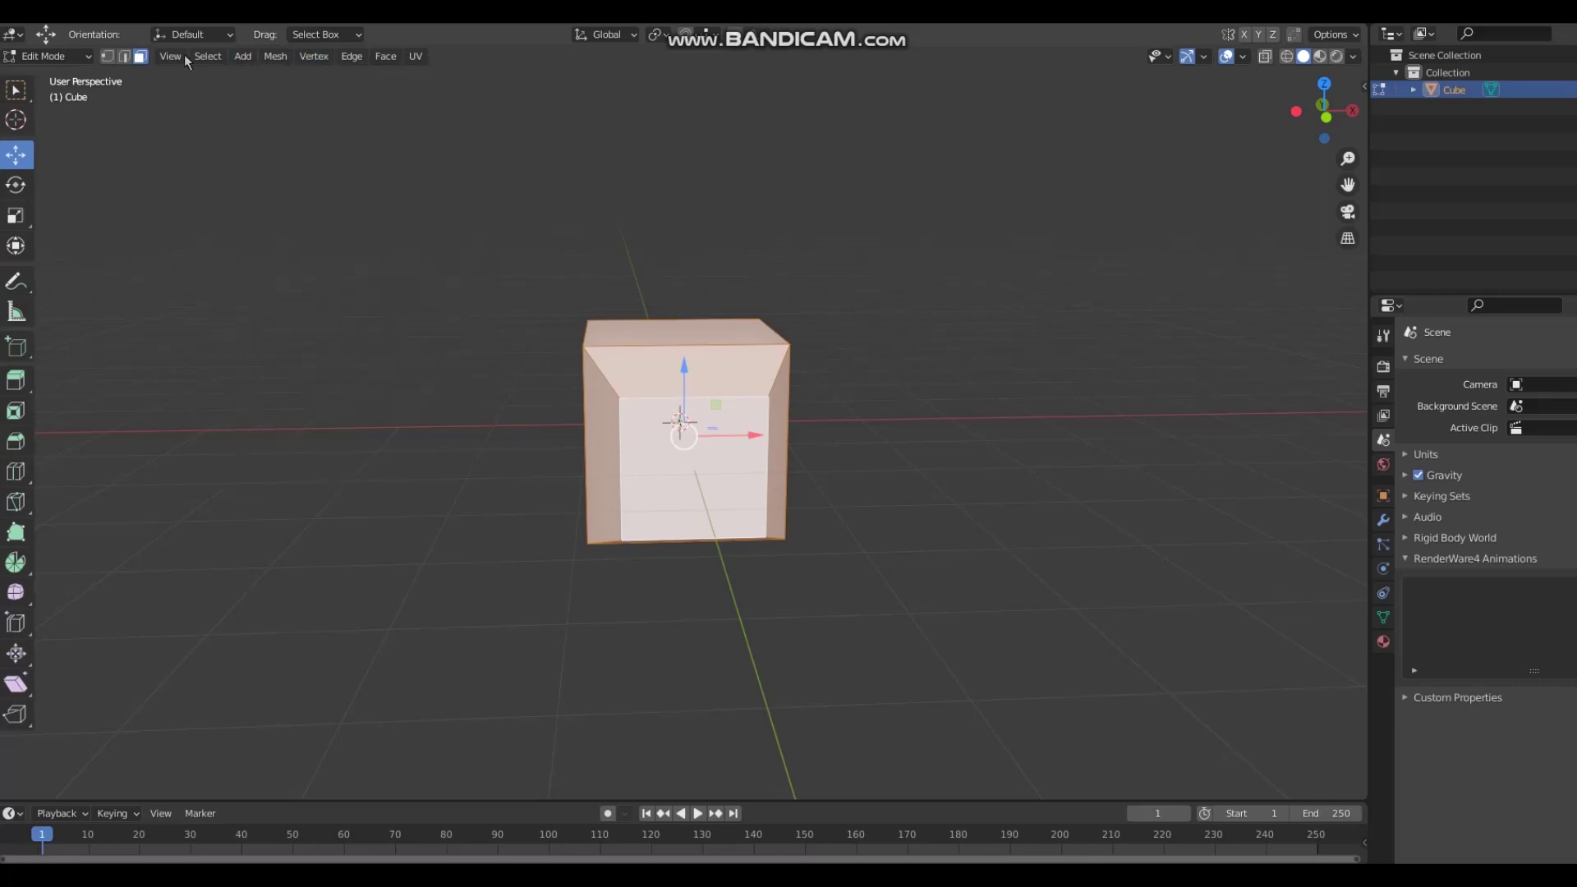
Step: Assign Ctrl = as the shortcut for selecting more and Ctrl - for selecting less
{"action": "left_click", "coordinate": [208, 56]}
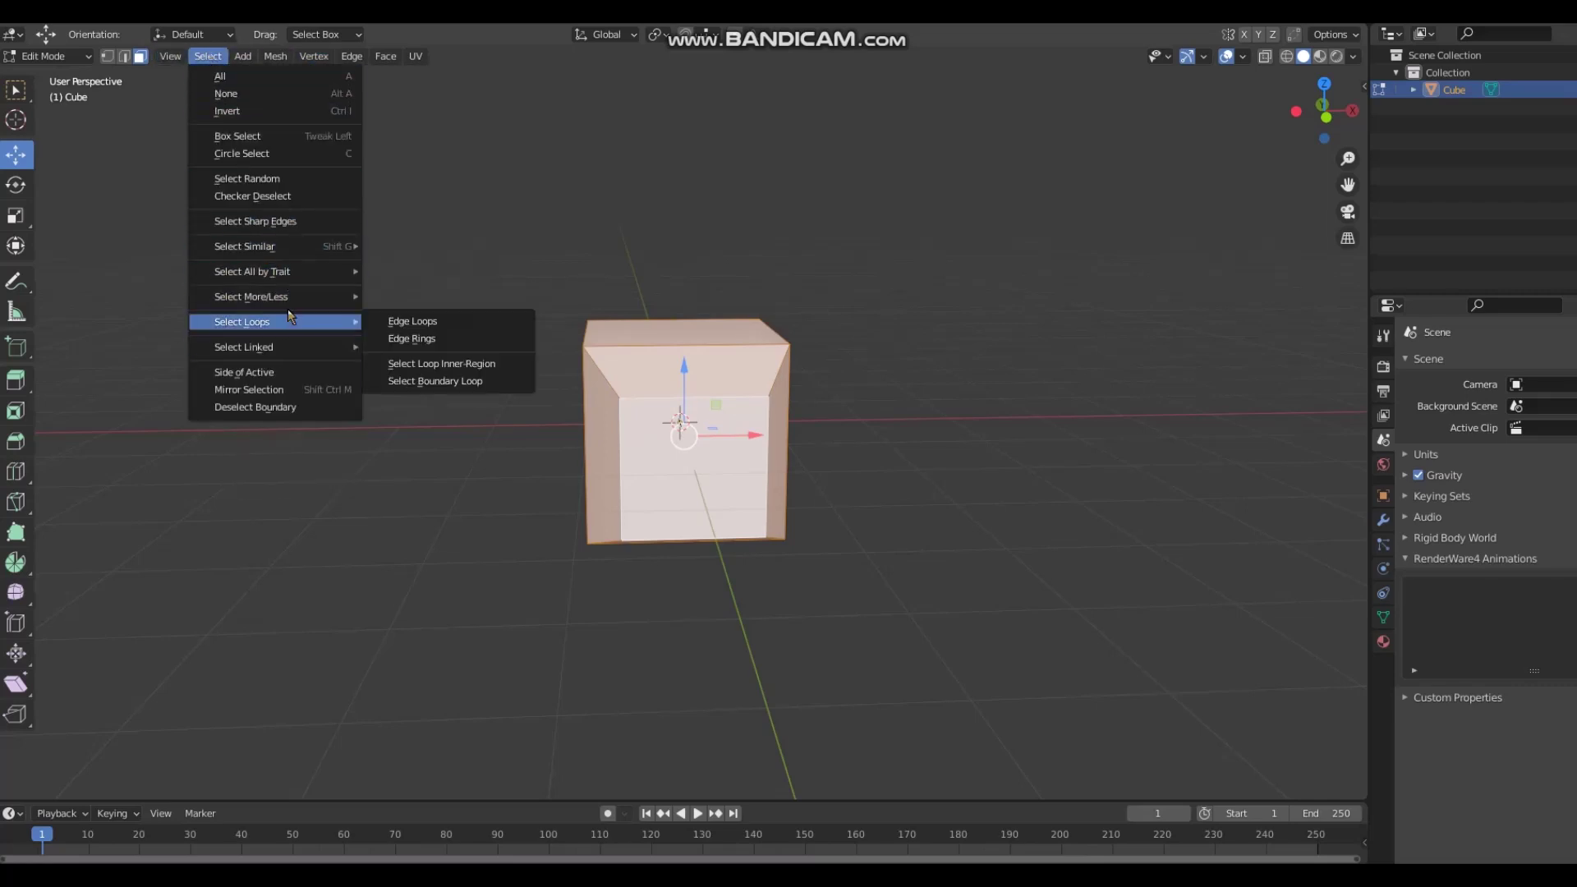
{"action": "mouse_move", "coordinate": [292, 297]}
{"action": "right_click", "coordinate": [382, 297]}
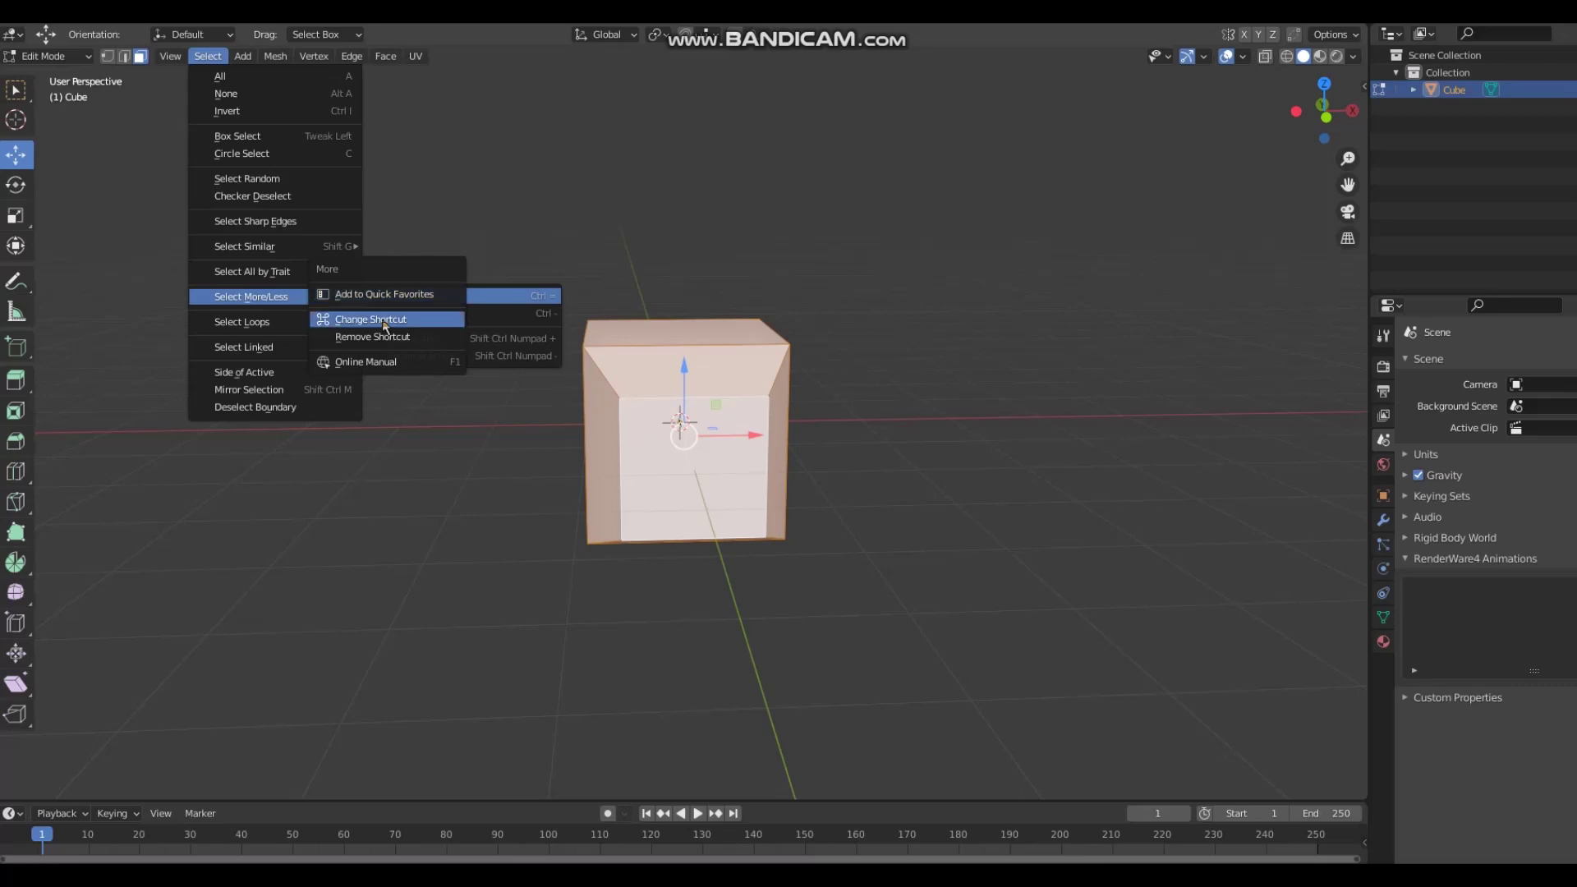
{"action": "left_click", "coordinate": [386, 319]}
{"action": "key", "text": "ctrl+equal"}
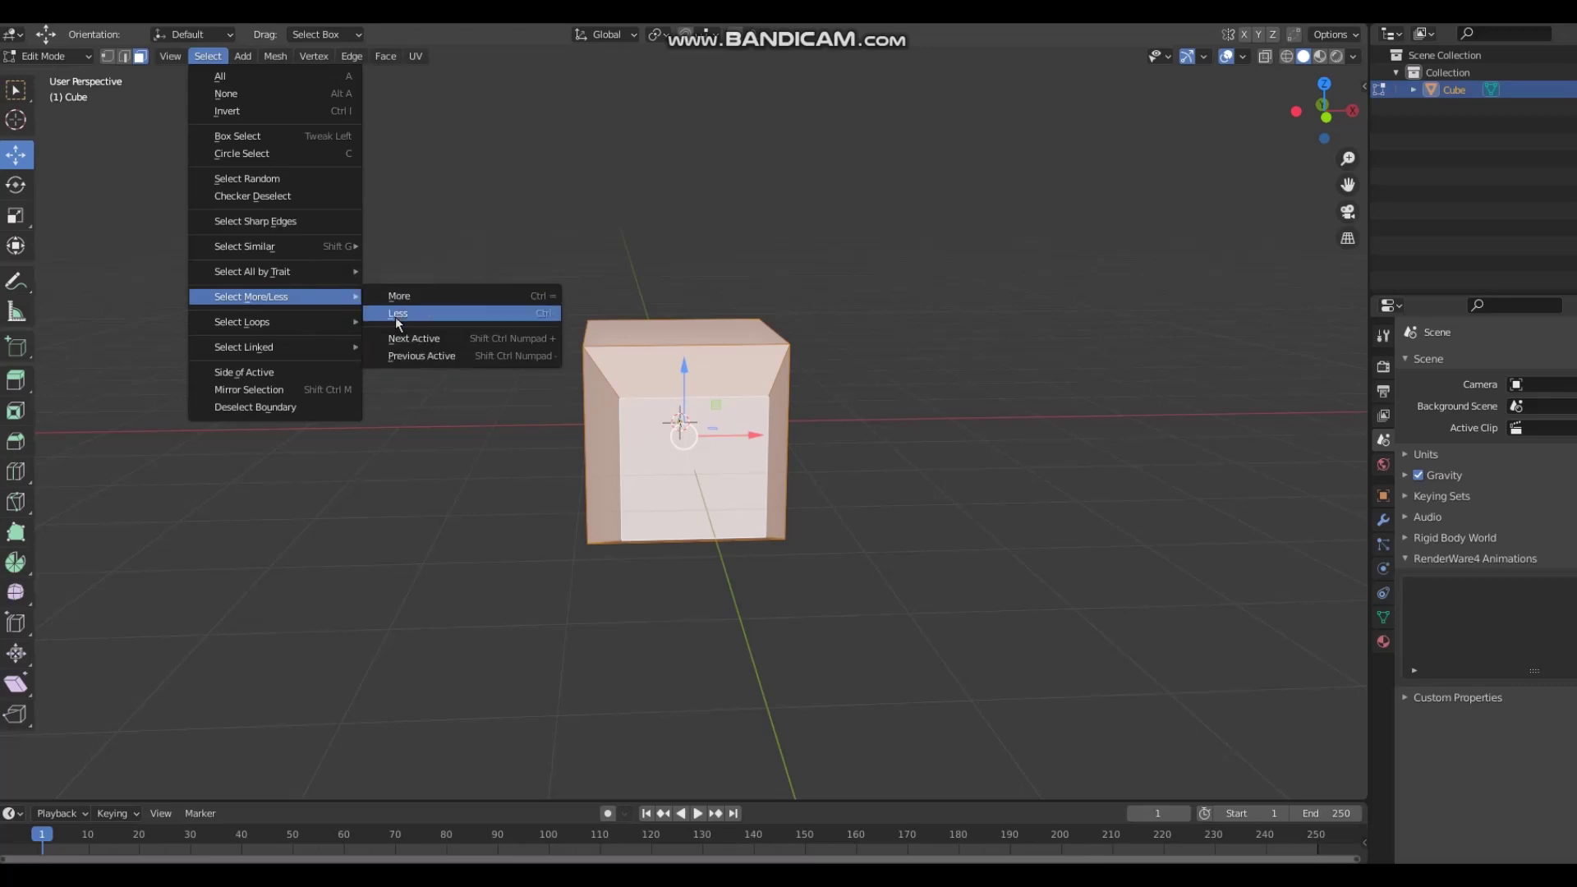
{"action": "right_click", "coordinate": [397, 318]}
{"action": "left_click", "coordinate": [362, 341]}
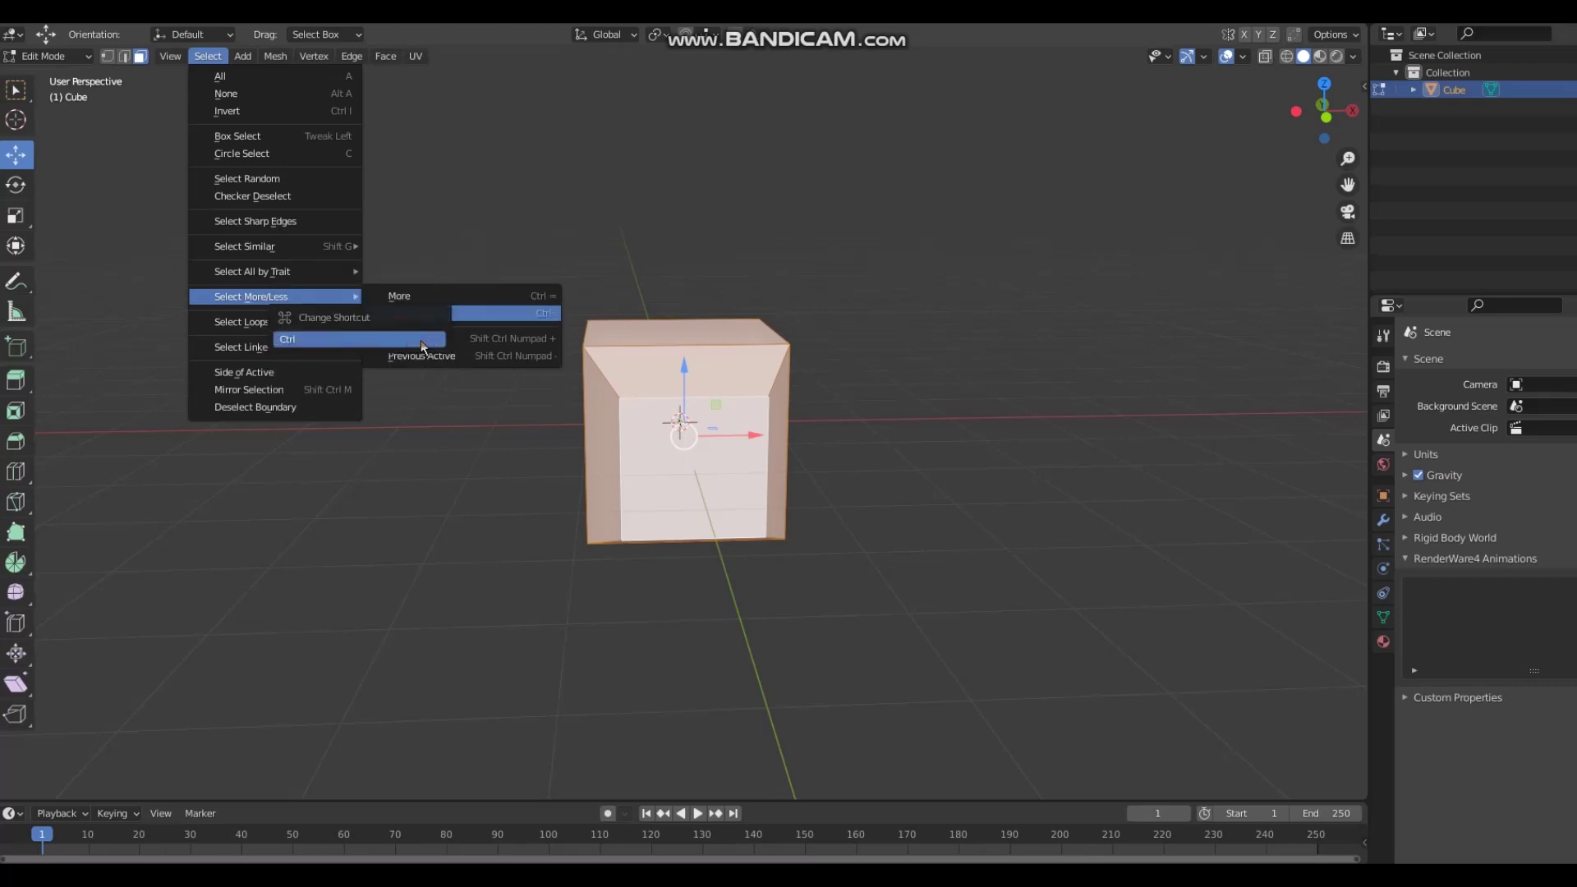
{"action": "key", "text": "ctrl+minus"}
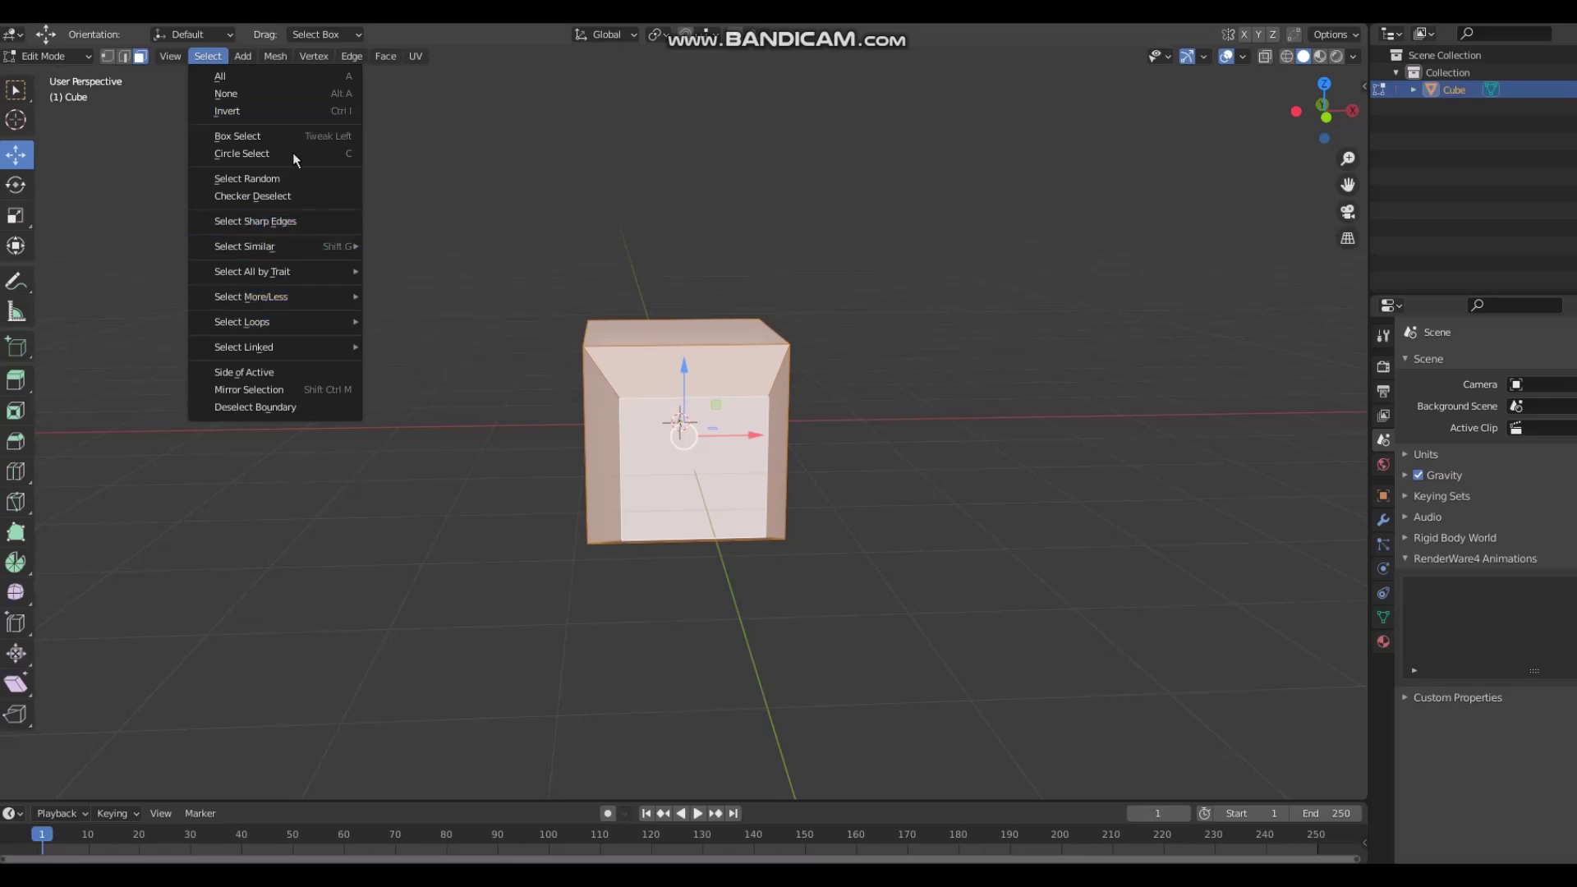
Step: Select and deselect the whole mesh repeatedly, leaving nothing selected
{"action": "mouse_move", "coordinate": [491, 428]}
{"action": "middle_mouse_down"}
{"action": "mouse_move", "coordinate": [825, 437]}
{"action": "mouse_move", "coordinate": [950, 528]}
{"action": "mouse_move", "coordinate": [592, 517]}
{"action": "mouse_move", "coordinate": [335, 446]}
{"action": "mouse_move", "coordinate": [496, 447]}
{"action": "middle_mouse_up"}
{"action": "key", "text": "a"}
{"action": "middle_click_drag", "start_coordinate": [394, 447], "coordinate": [310, 447]}
{"action": "key", "text": "alt+a"}
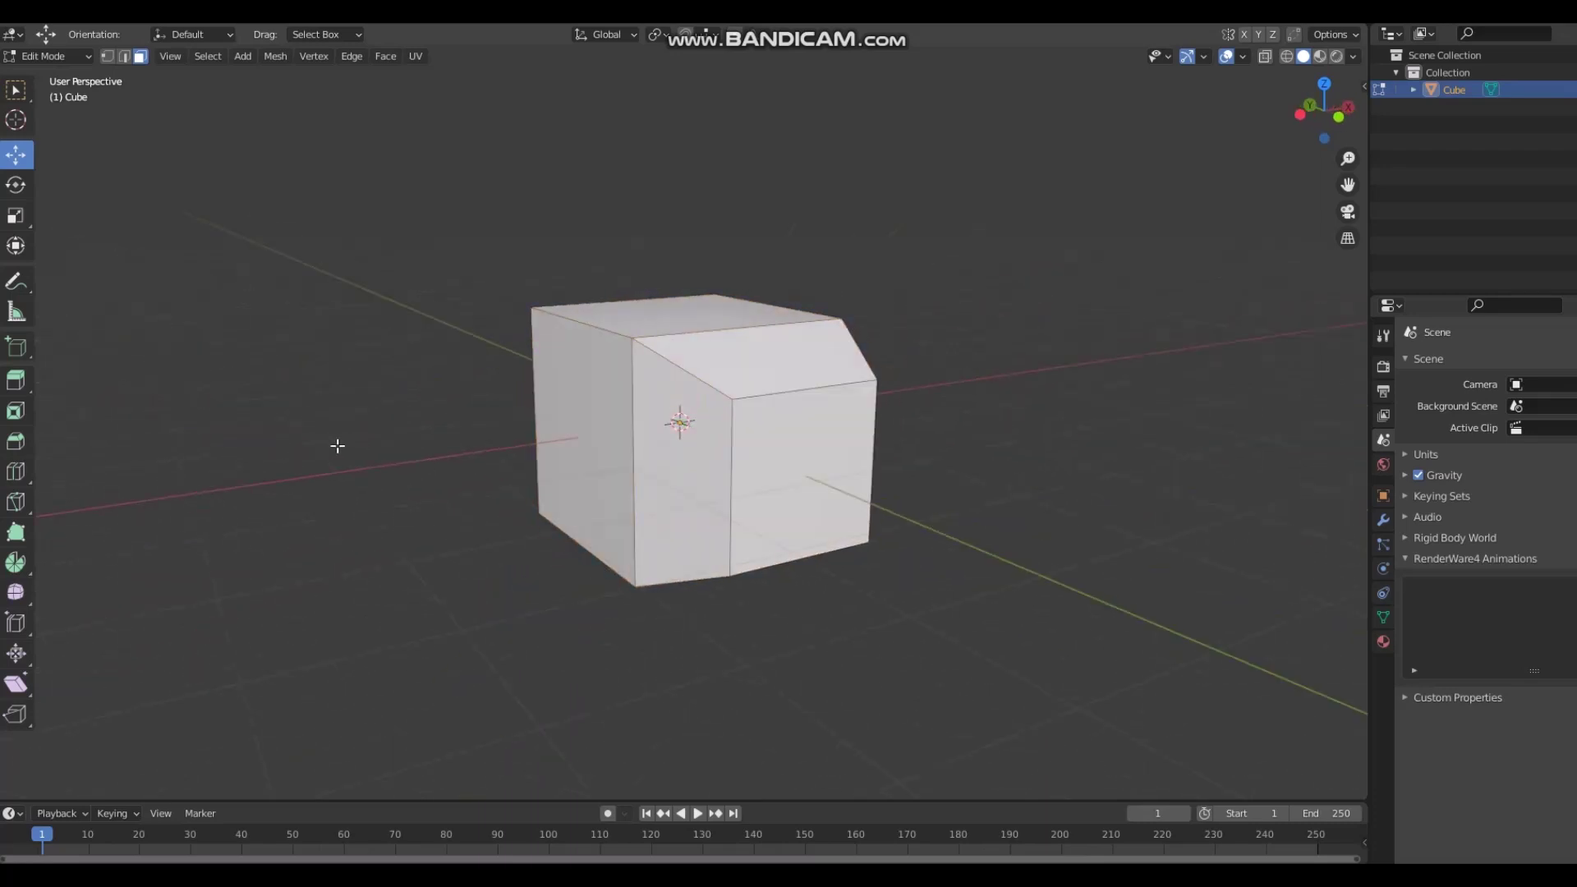
{"action": "key", "text": "a"}
{"action": "key", "text": "alt+a"}
{"action": "key", "text": "a"}
{"action": "key", "text": "alt+a"}
{"action": "key", "text": "a"}
{"action": "middle_click_drag", "start_coordinate": [534, 451], "coordinate": [460, 461]}
{"action": "key", "text": "alt+a"}
Step: Cut three horizontal edge loops at different heights around the block and return to face selection with nothing selected
{"action": "left_click", "coordinate": [16, 471]}
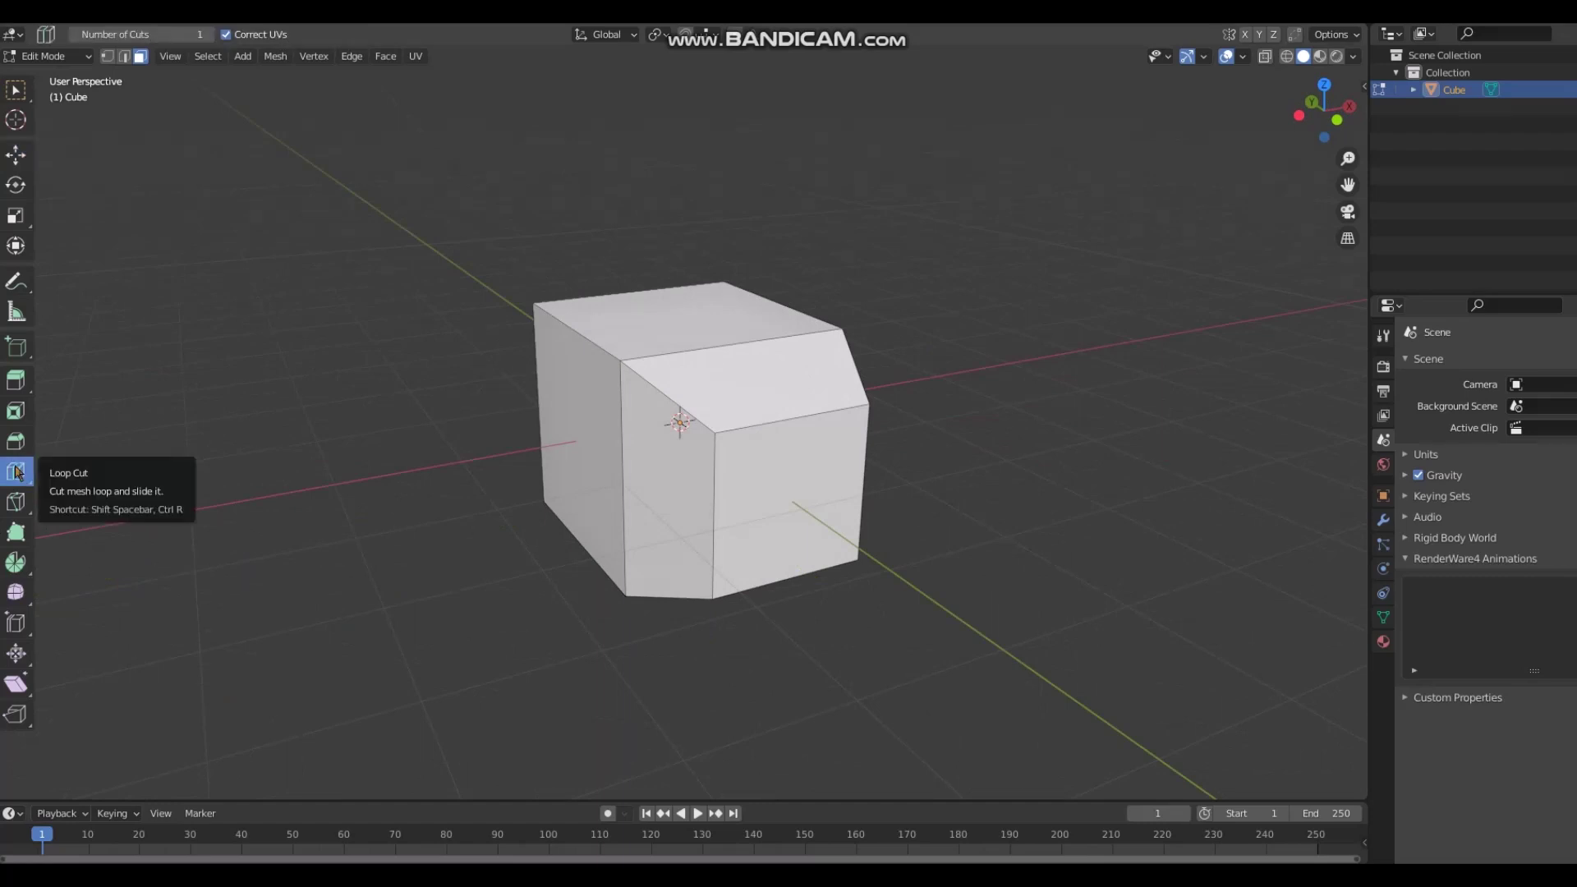
{"action": "left_click", "coordinate": [696, 481]}
{"action": "left_click", "coordinate": [711, 467]}
{"action": "left_click", "coordinate": [707, 539]}
{"action": "middle_click_drag", "start_coordinate": [55, 611], "coordinate": [183, 588]}
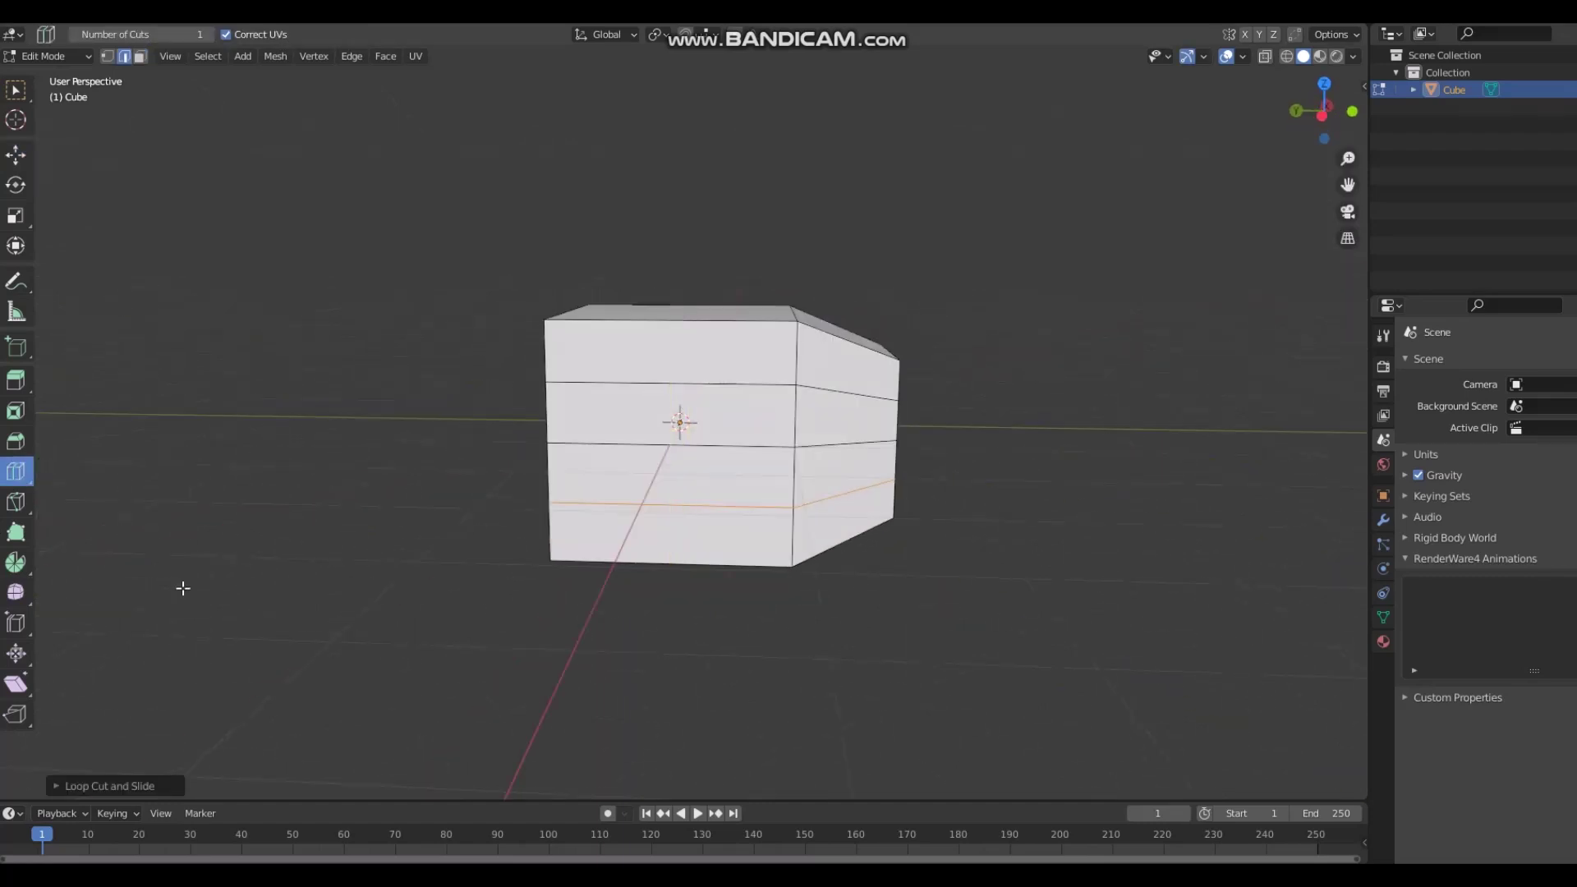
{"action": "left_click", "coordinate": [140, 56]}
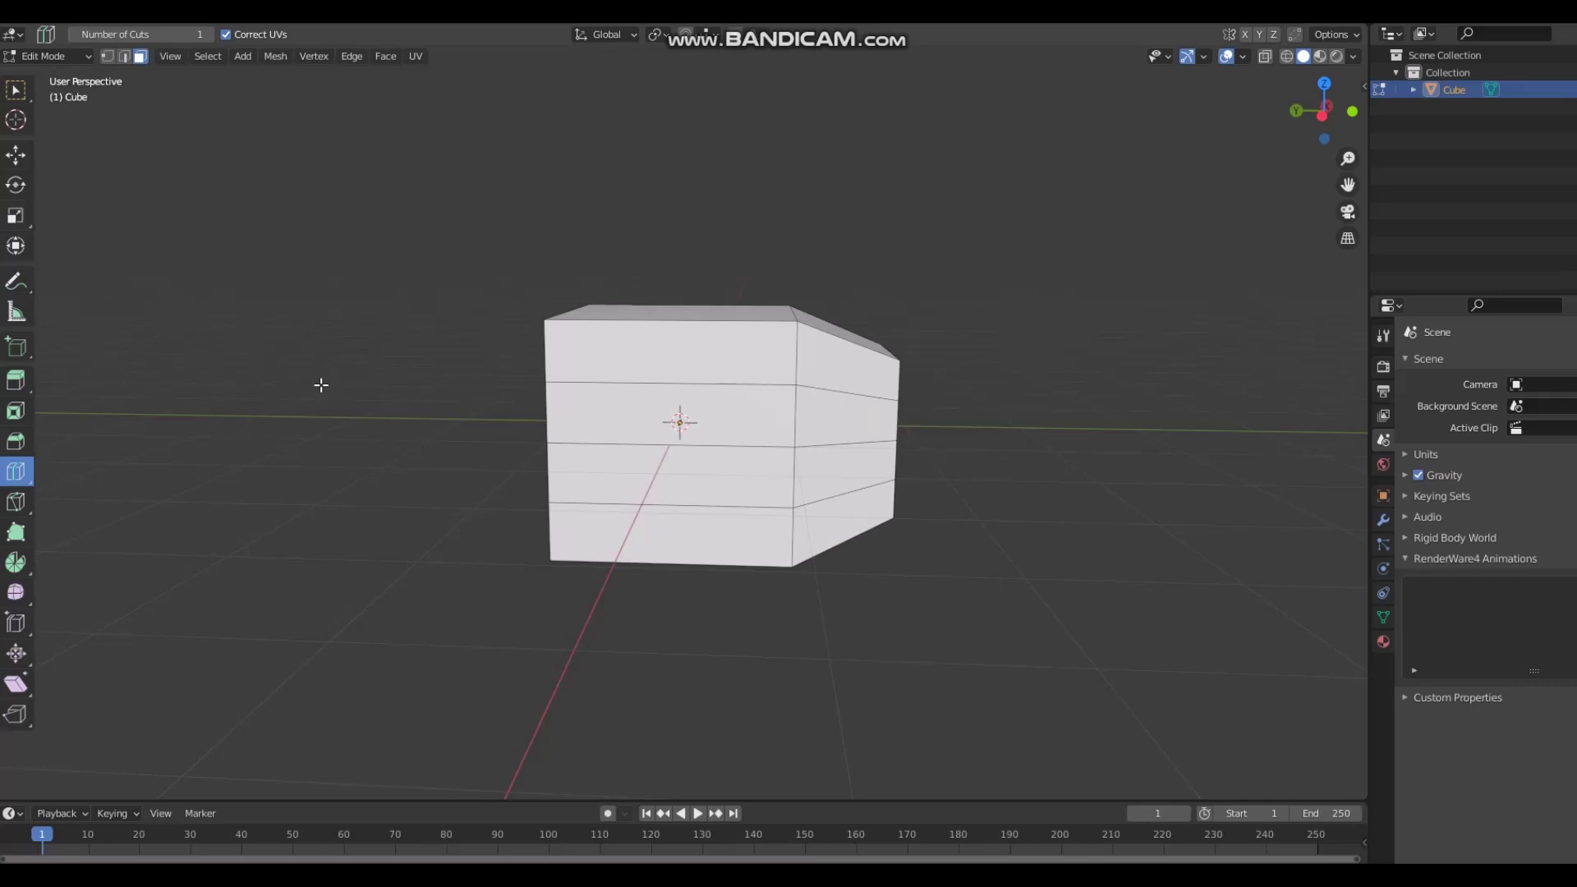
{"action": "middle_click_drag", "start_coordinate": [320, 384], "coordinate": [243, 384]}
{"action": "left_click", "coordinate": [17, 156]}
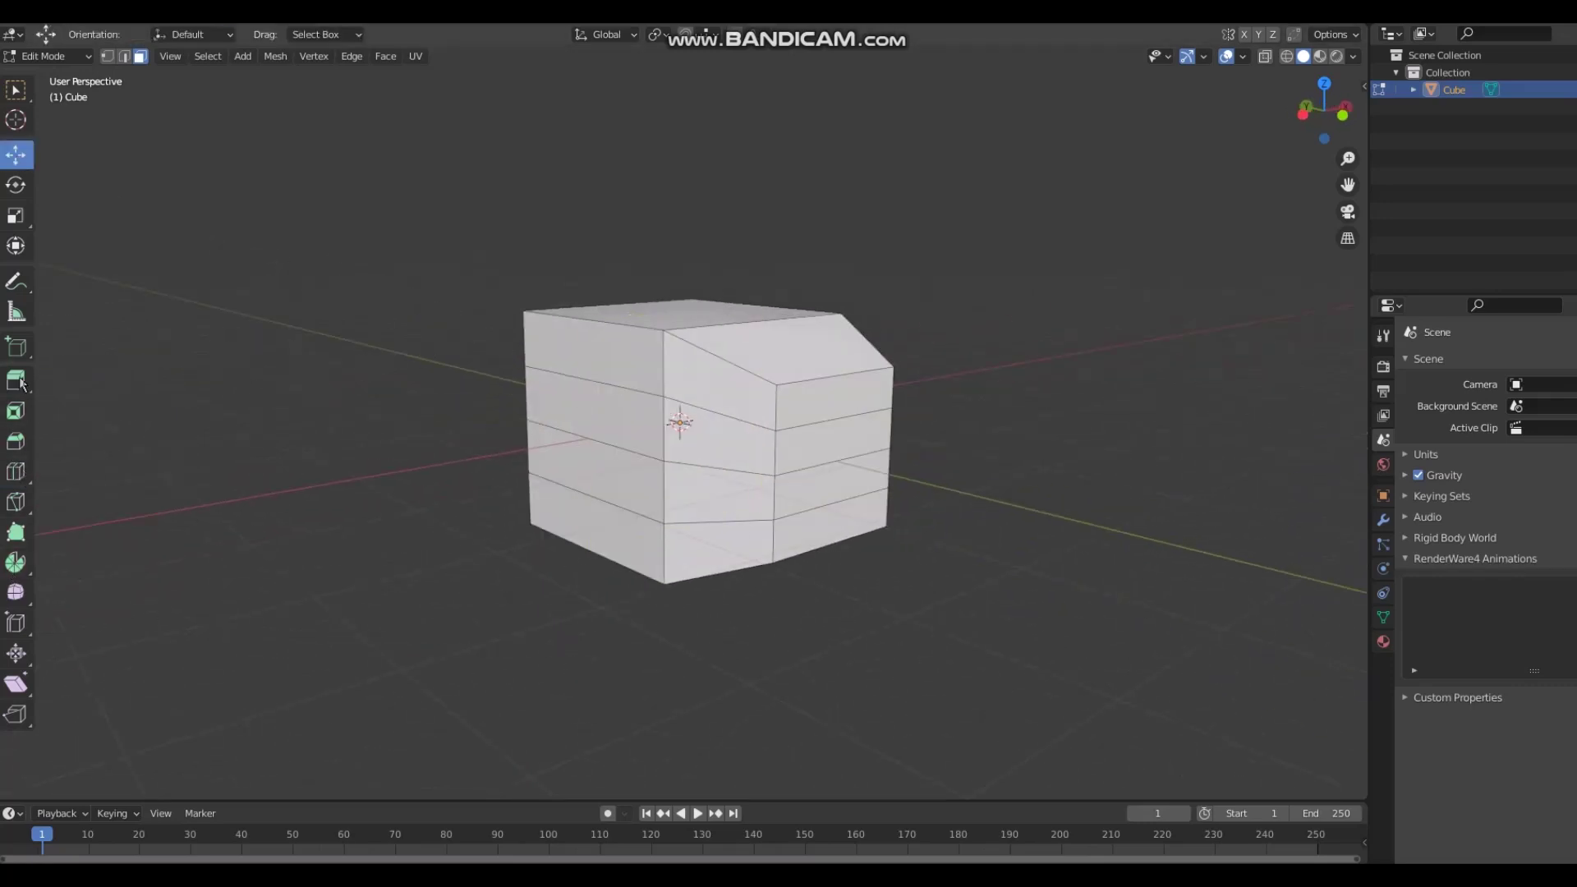
{"action": "left_click", "coordinate": [16, 471]}
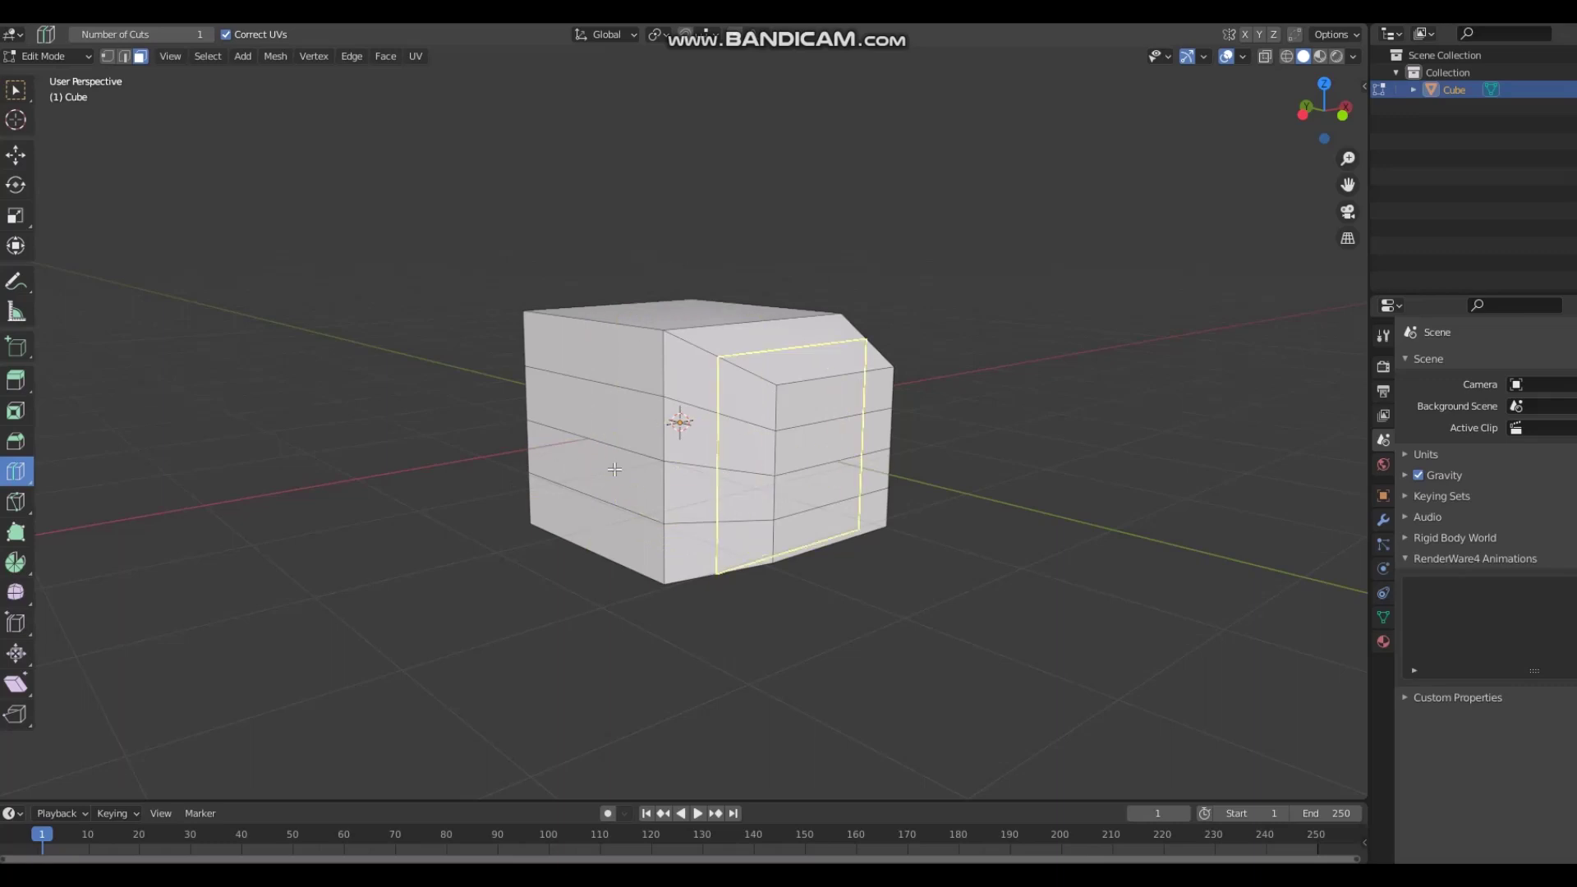
{"action": "middle_click_drag", "start_coordinate": [530, 509], "coordinate": [704, 488]}
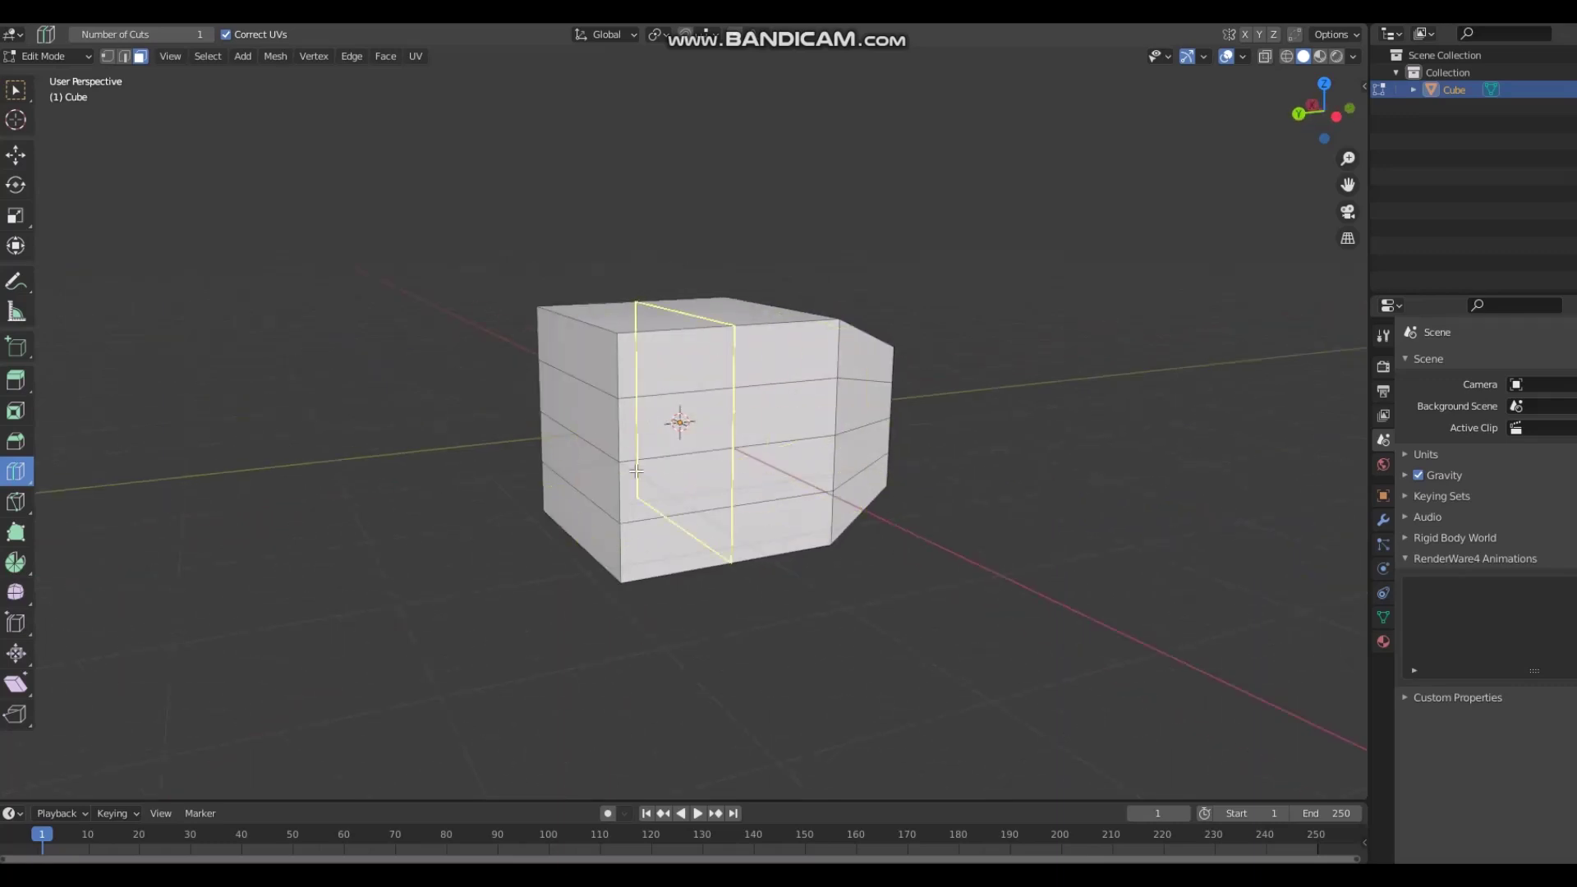
{"action": "middle_click_drag", "start_coordinate": [1081, 472], "coordinate": [692, 461]}
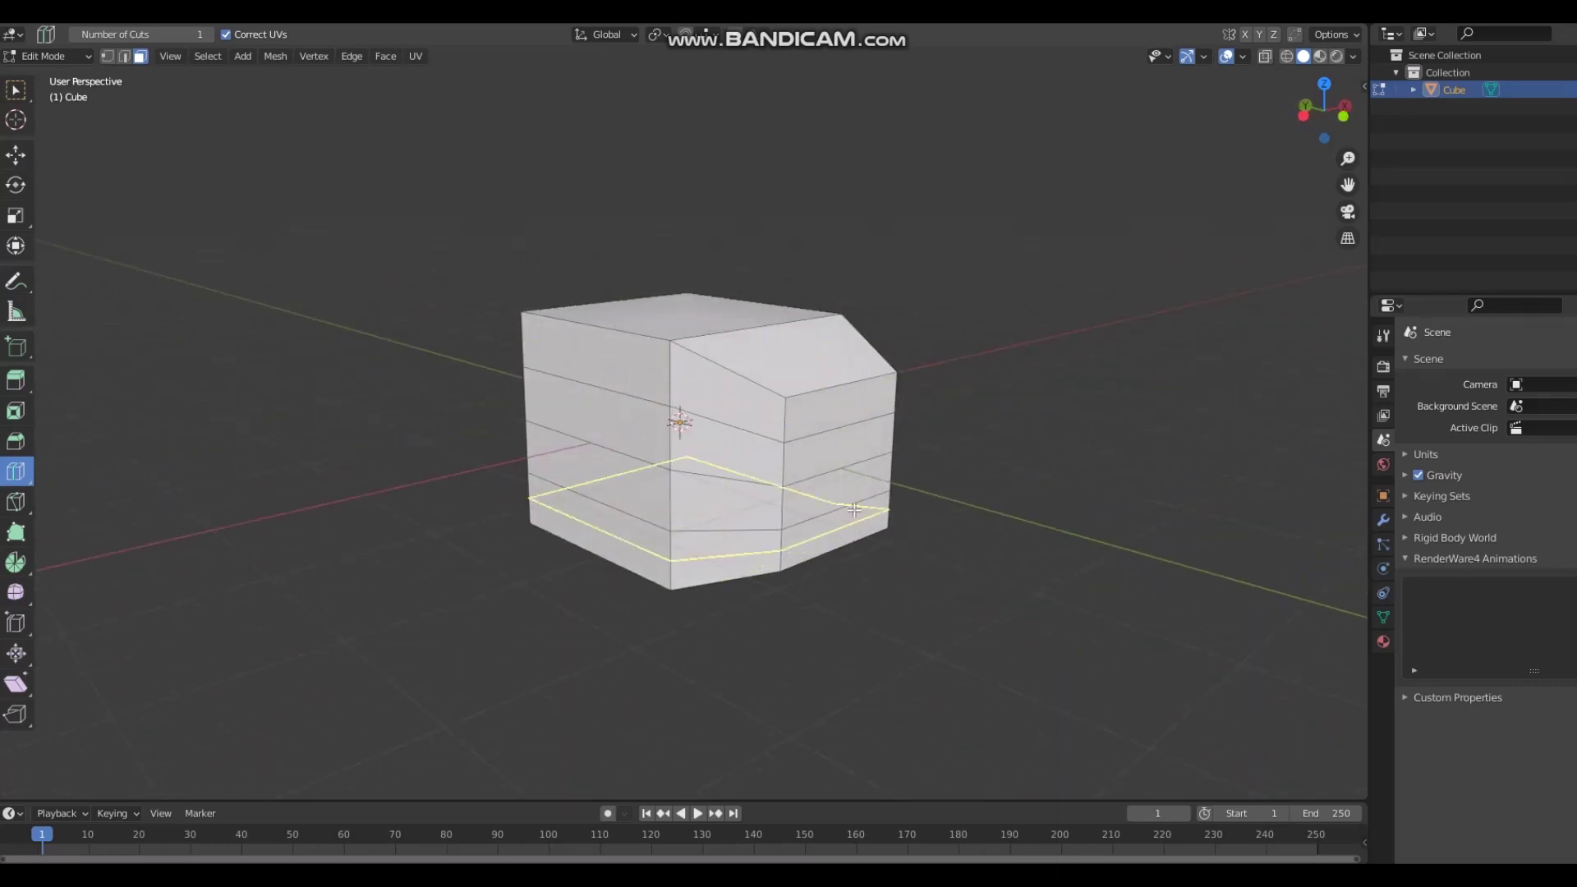
Step: Select a face loop around the block, try to scale it, and clear the selection
{"action": "left_click", "coordinate": [14, 159]}
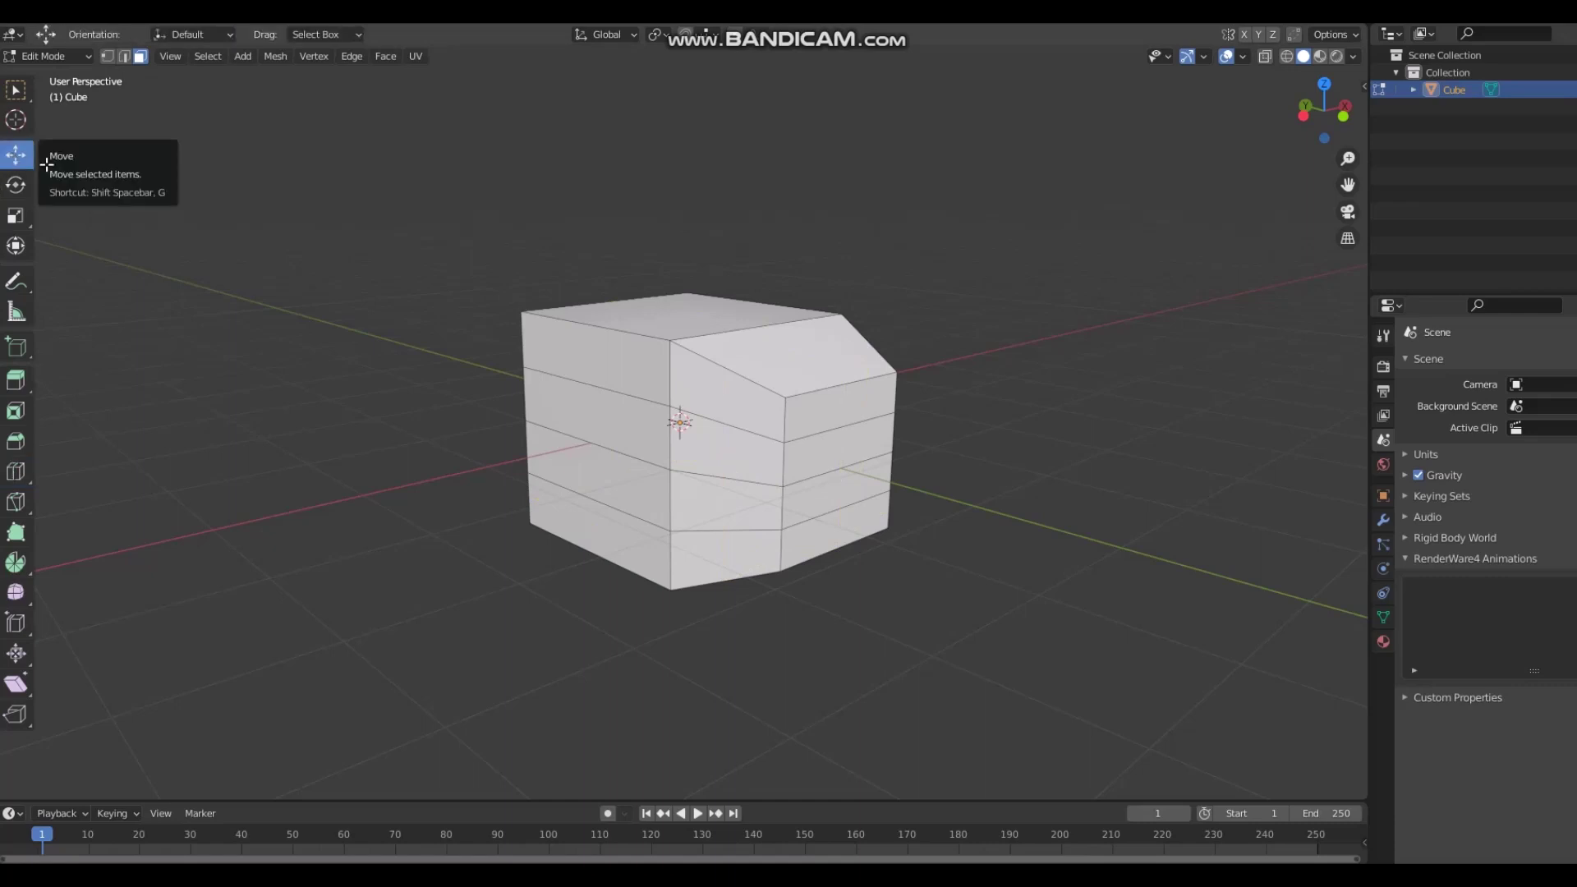
{"action": "middle_click_drag", "start_coordinate": [259, 331], "coordinate": [782, 451]}
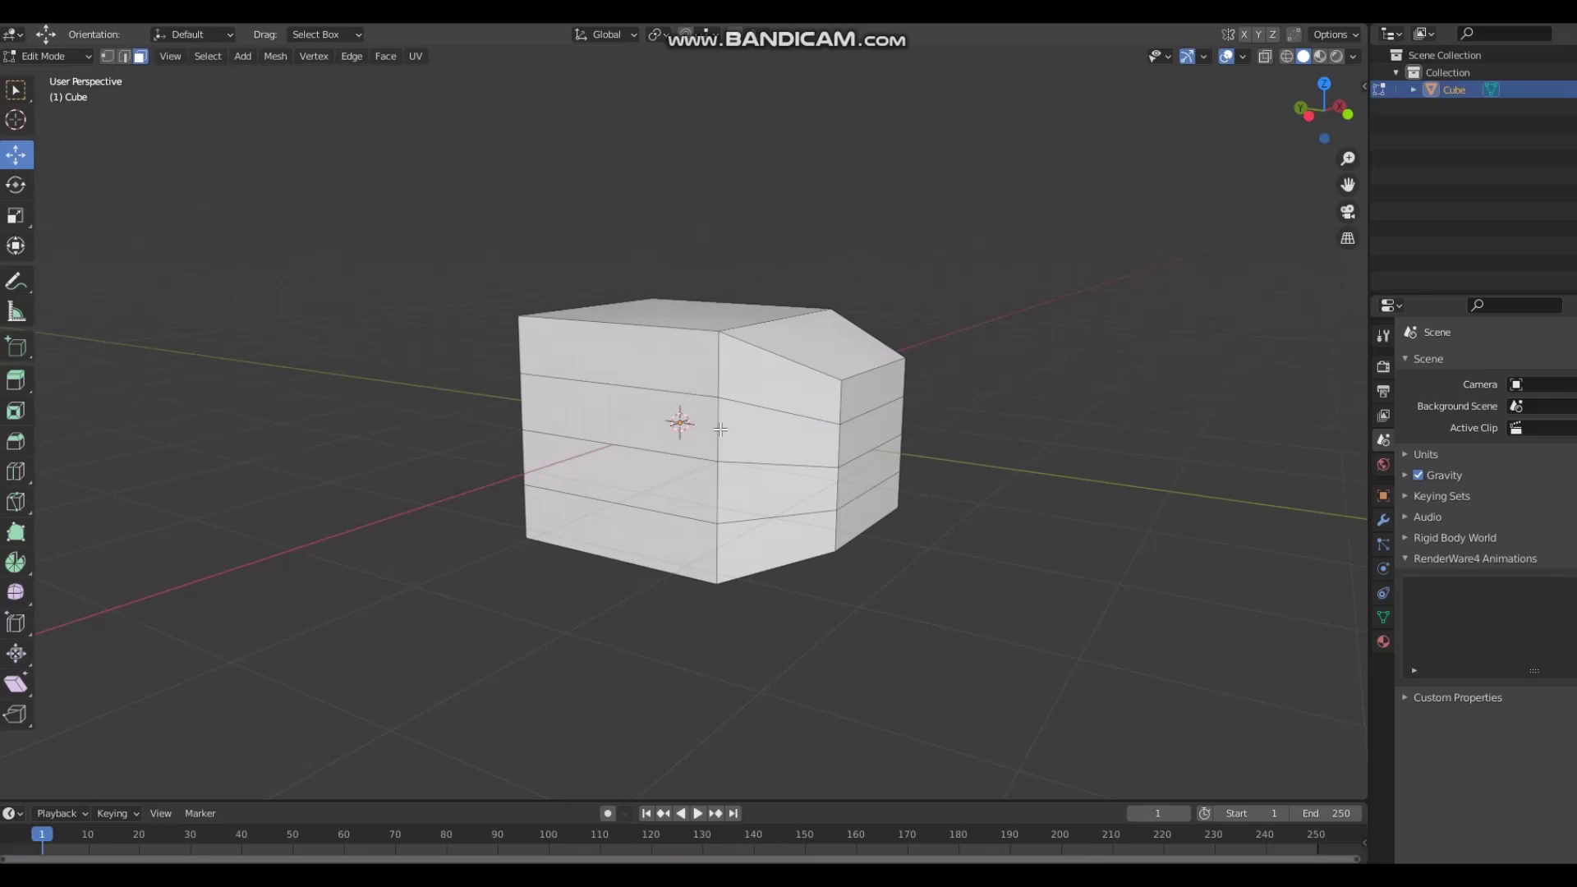
{"action": "left_click", "coordinate": [721, 430], "text": "alt"}
{"action": "middle_click_drag", "start_coordinate": [547, 458], "coordinate": [641, 452]}
{"action": "key", "text": "s"}
{"action": "right_click", "coordinate": [308, 375]}
{"action": "left_click", "coordinate": [342, 419]}
Step: Select the vertical face loop running over the block's side, deselect it, and repeat the loop selection once more before clearing it
{"action": "left_click", "coordinate": [740, 356], "text": "alt"}
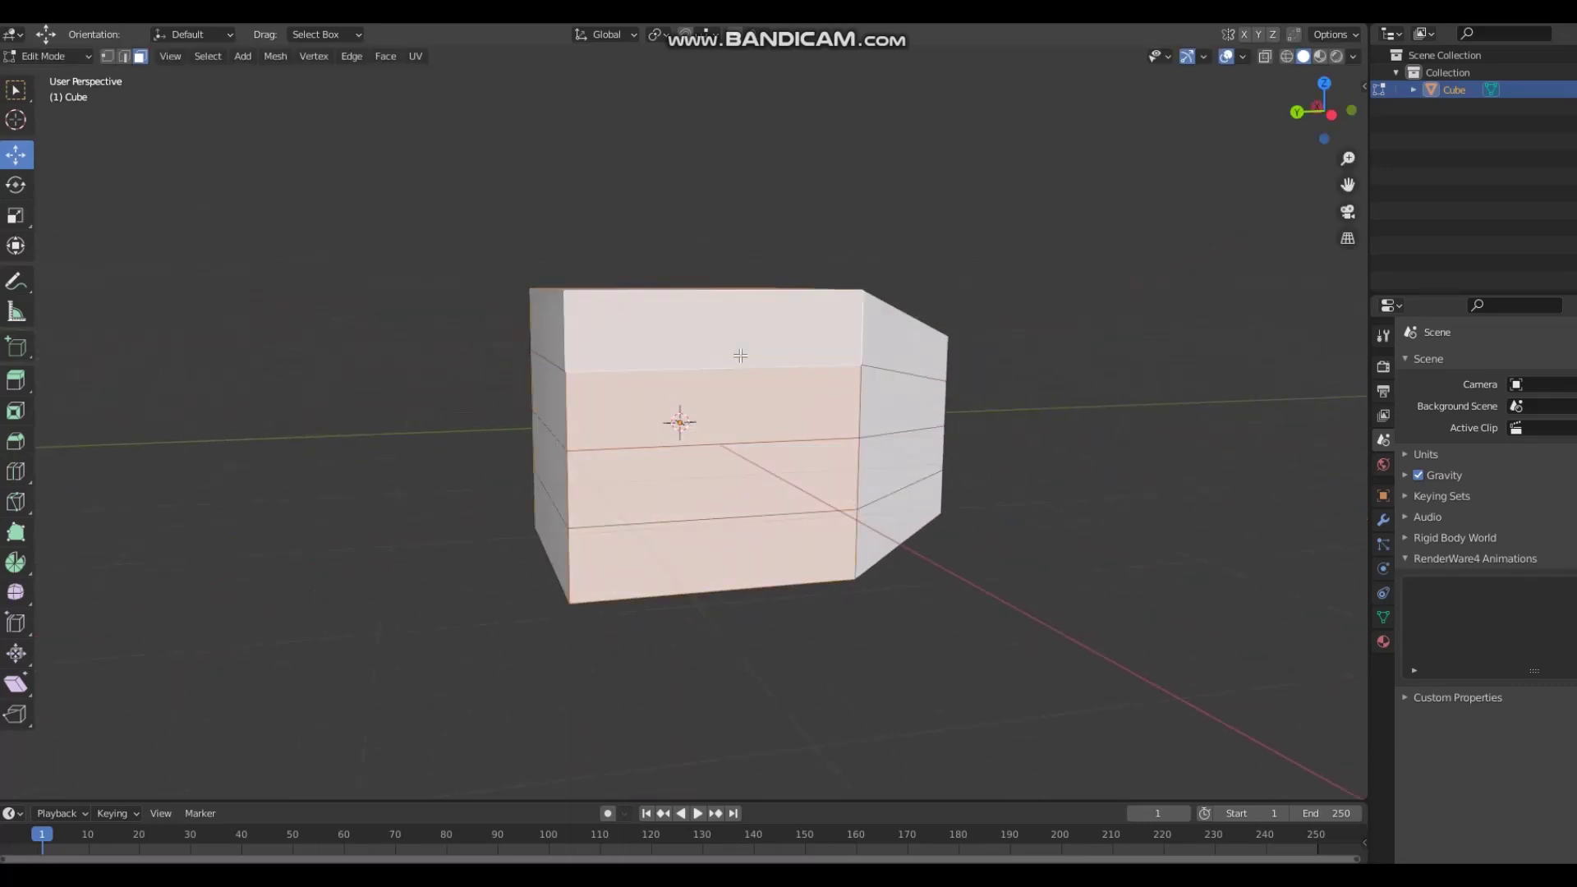
{"action": "middle_click_drag", "start_coordinate": [675, 661], "coordinate": [171, 673]}
{"action": "left_click", "coordinate": [170, 673]}
{"action": "left_click", "coordinate": [708, 370], "text": "alt"}
{"action": "middle_click_drag", "start_coordinate": [398, 493], "coordinate": [603, 489]}
{"action": "left_click", "coordinate": [199, 693]}
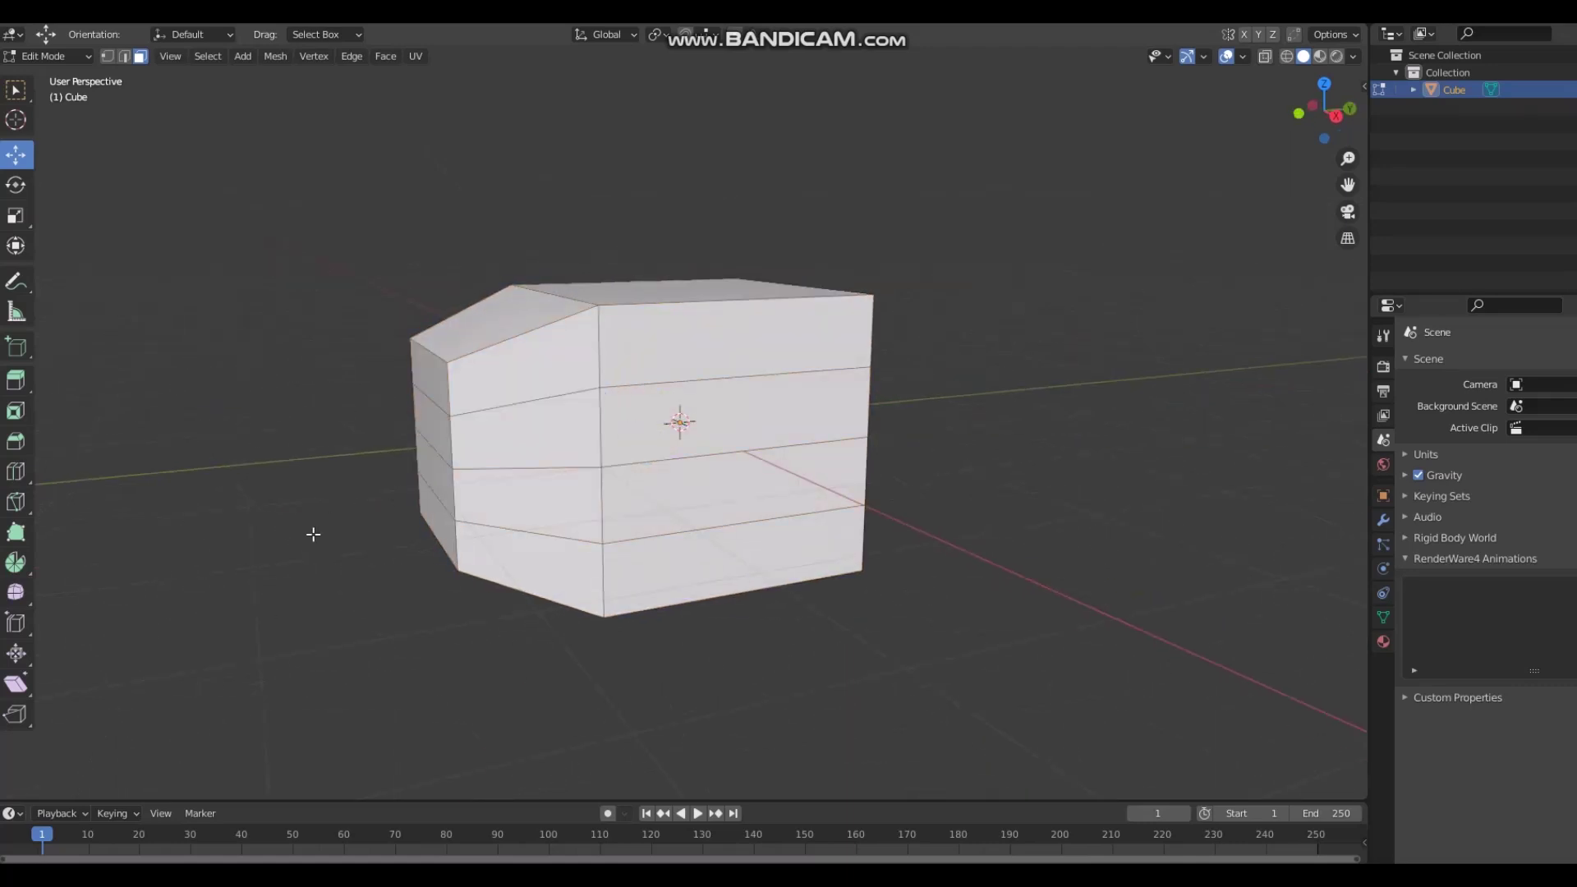
Step: Select the whole mesh and symmetrize it across the X axis, from -X to +X
{"action": "middle_click_drag", "start_coordinate": [313, 535], "coordinate": [395, 574]}
{"action": "key", "text": "a"}
{"action": "left_click", "coordinate": [275, 56]}
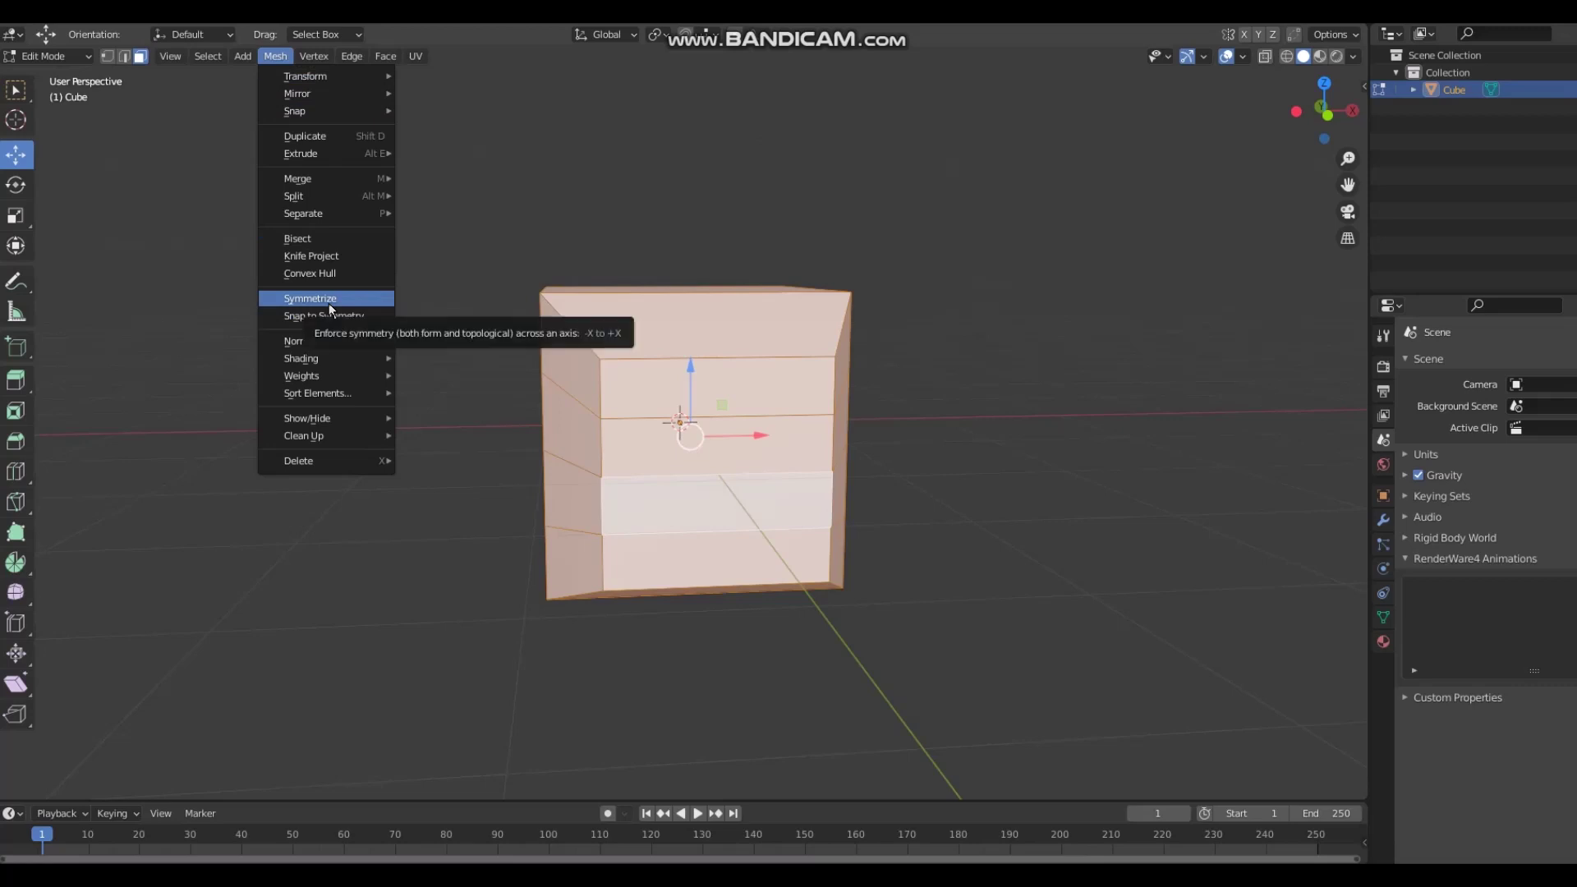
{"action": "left_click", "coordinate": [275, 56]}
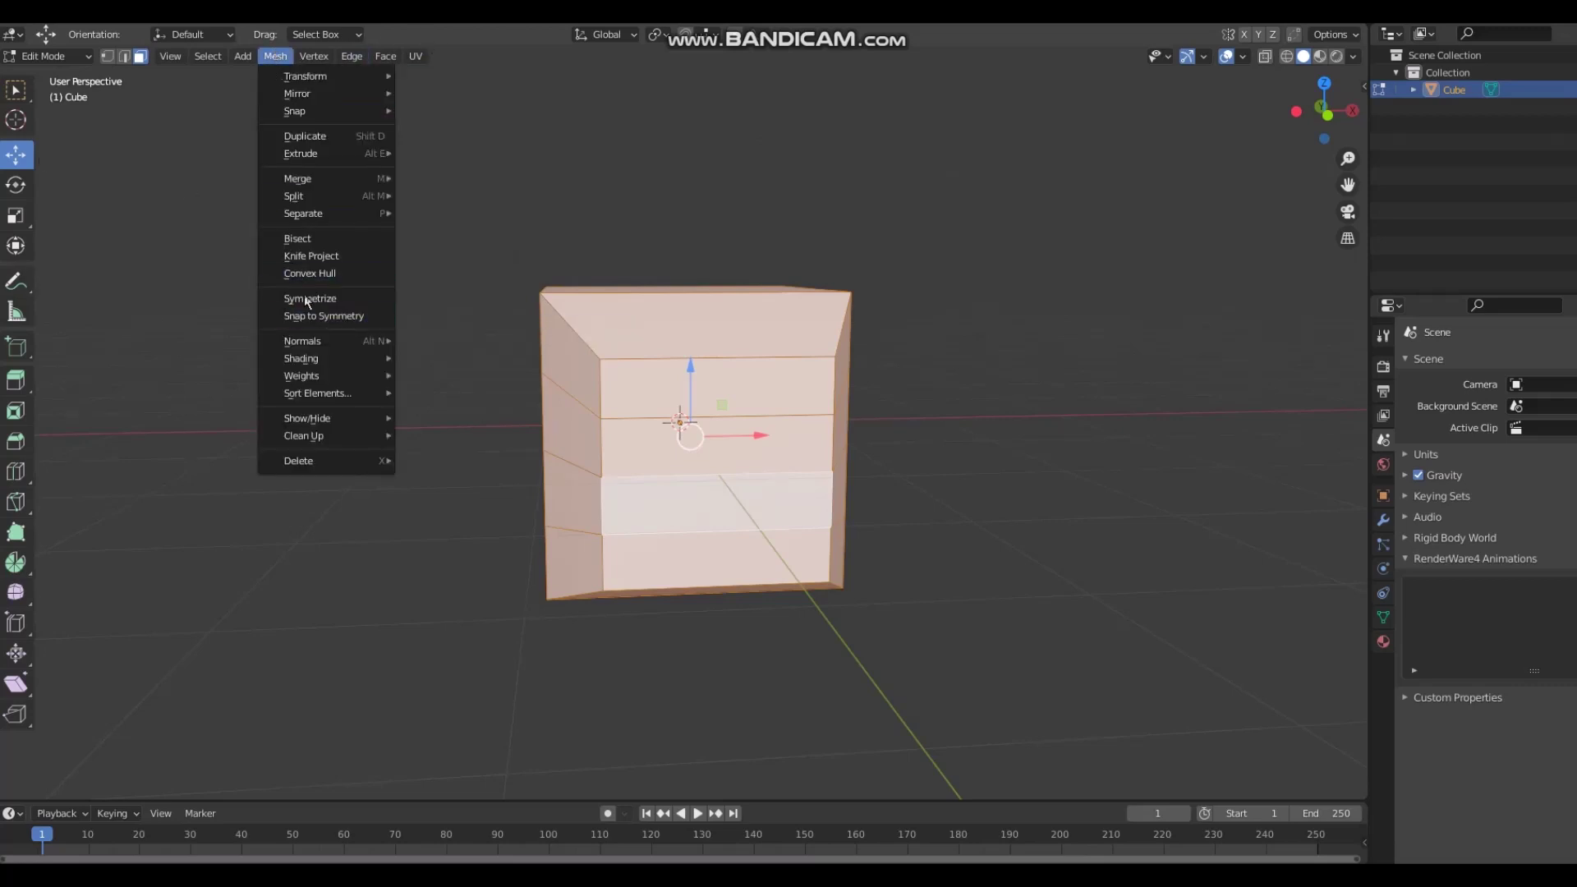
{"action": "left_click", "coordinate": [345, 298]}
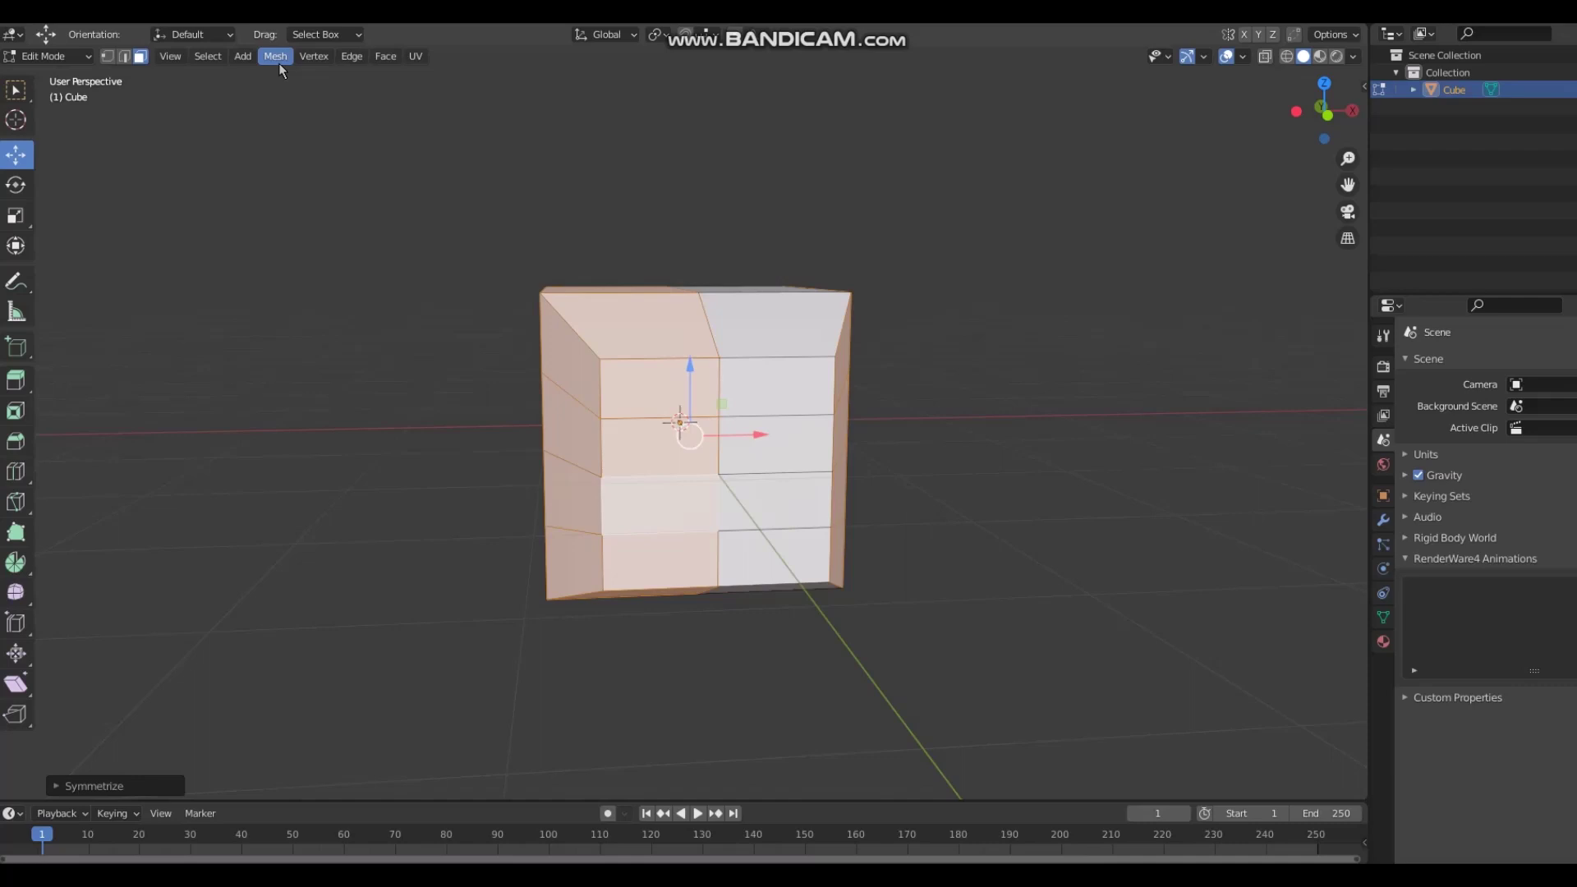
Step: Select the whole mesh and repeat Smooth Vertices many times until the block becomes a small egg-like form
{"action": "middle_click_drag", "start_coordinate": [350, 405], "coordinate": [415, 407]}
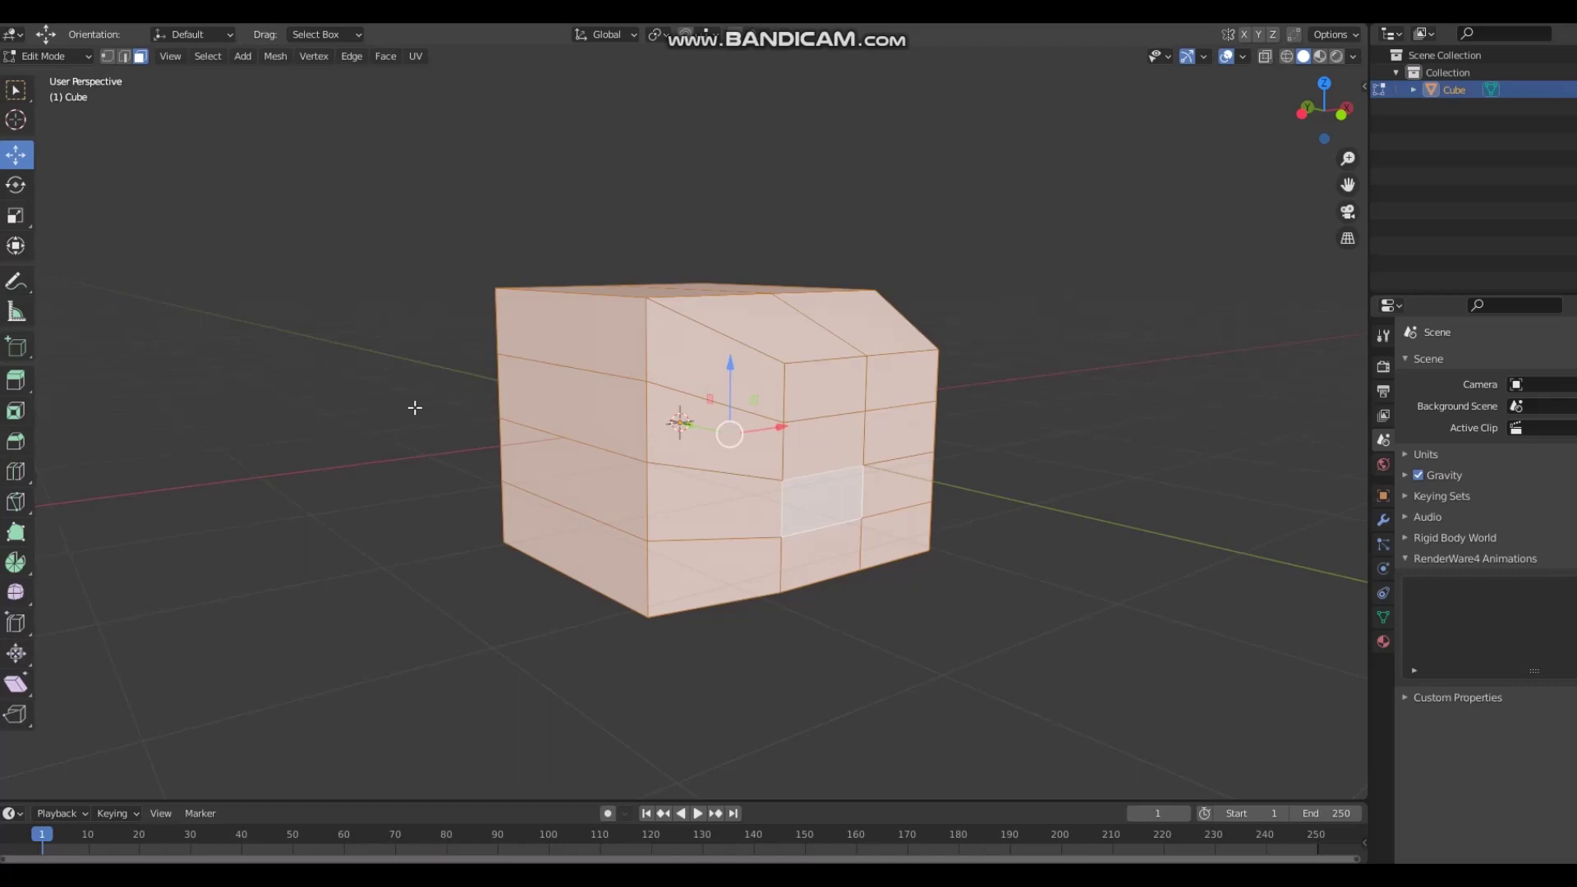
{"action": "key", "text": "shift+r"}
{"action": "key", "text": "shift+r"}
{"action": "key", "text": "shift+r"}
{"action": "key", "text": "shift+r"}
{"action": "key", "text": "shift+r"}
{"action": "key", "text": "shift+r"}
{"action": "key", "text": "shift+r"}
{"action": "key", "text": "shift+r"}
{"action": "key", "text": "shift+r"}
{"action": "key", "text": "shift+r"}
{"action": "key", "text": "shift+r"}
{"action": "key", "text": "shift+r"}
{"action": "key", "text": "shift+r"}
{"action": "key", "text": "shift+r"}
{"action": "key", "text": "shift+r"}
{"action": "key", "text": "shift+r"}
{"action": "key", "text": "shift+r"}
{"action": "key", "text": "shift+r"}
{"action": "key", "text": "shift+r"}
{"action": "key", "text": "shift+r"}
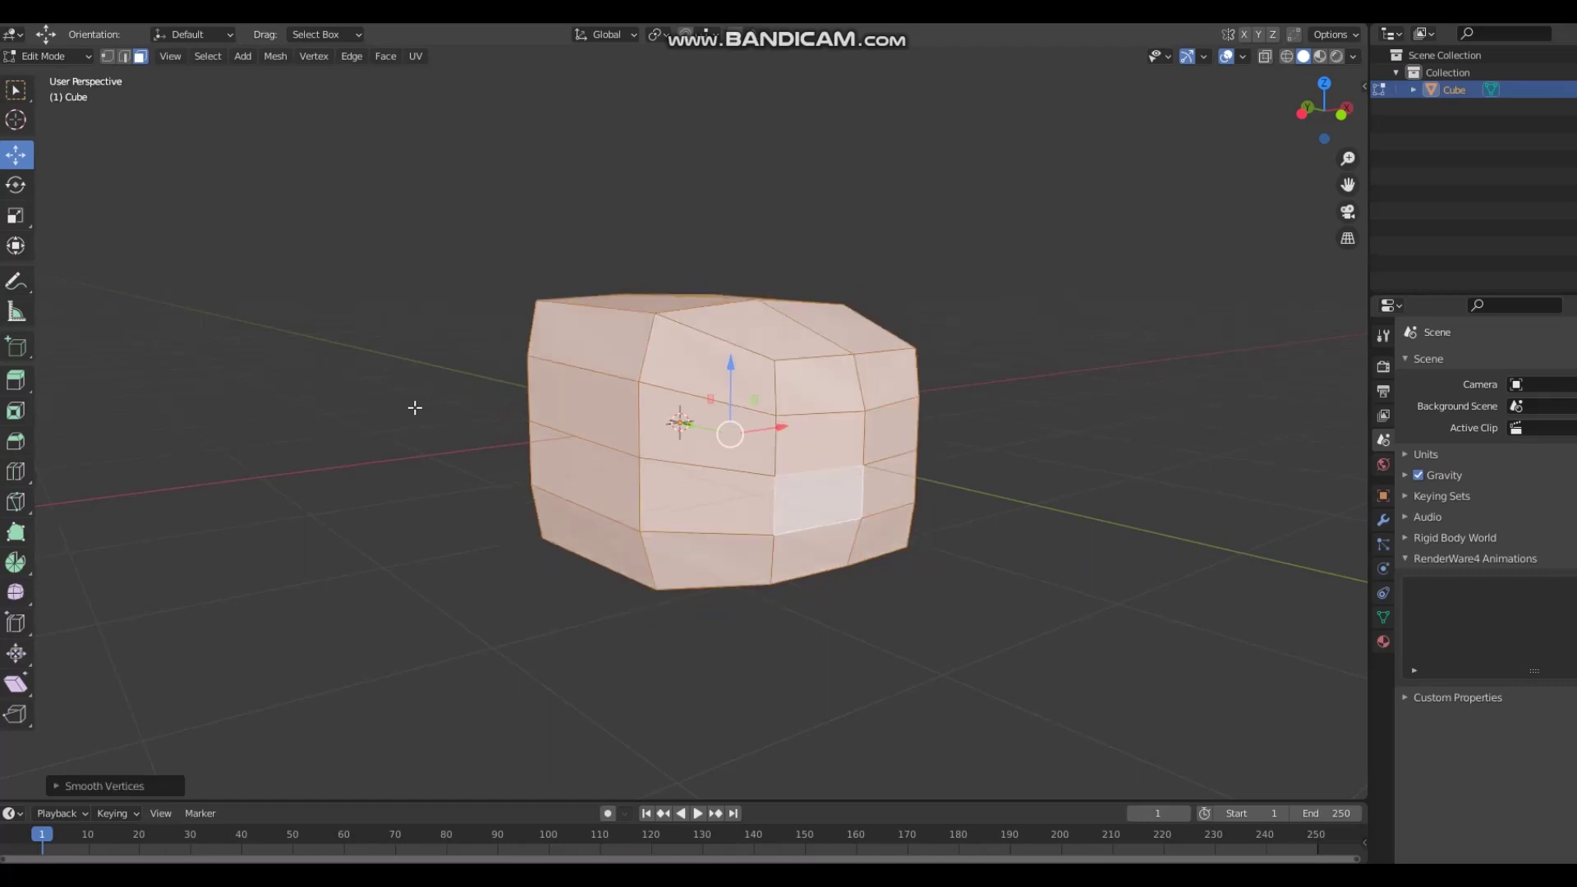
Step: Scale the whole smoothed mesh up uniformly to roughly the height of the original block
{"action": "middle_click_drag", "start_coordinate": [415, 407], "coordinate": [373, 429]}
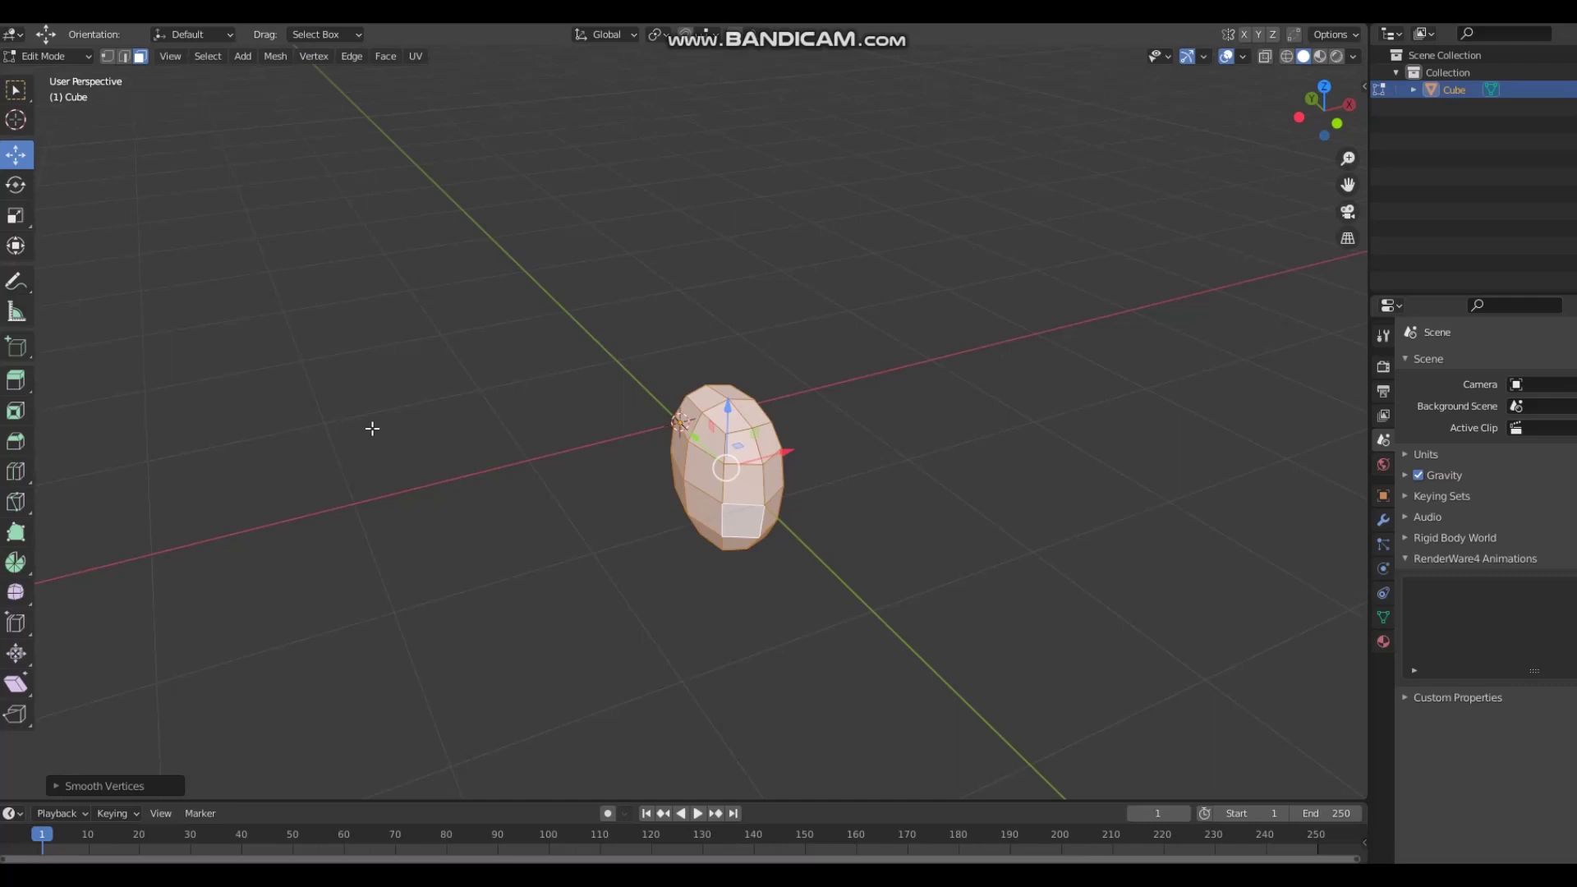
{"action": "key", "text": "s"}
{"action": "left_click", "coordinate": [1273, 468]}
{"action": "middle_click_drag", "start_coordinate": [785, 516], "coordinate": [658, 491]}
Step: Try scaling the whole mesh along the X axis with the Scale tool and undo it
{"action": "left_click", "coordinate": [16, 215]}
{"action": "left_click_drag", "start_coordinate": [770, 428], "coordinate": [794, 422]}
{"action": "key", "text": "ctrl+z"}
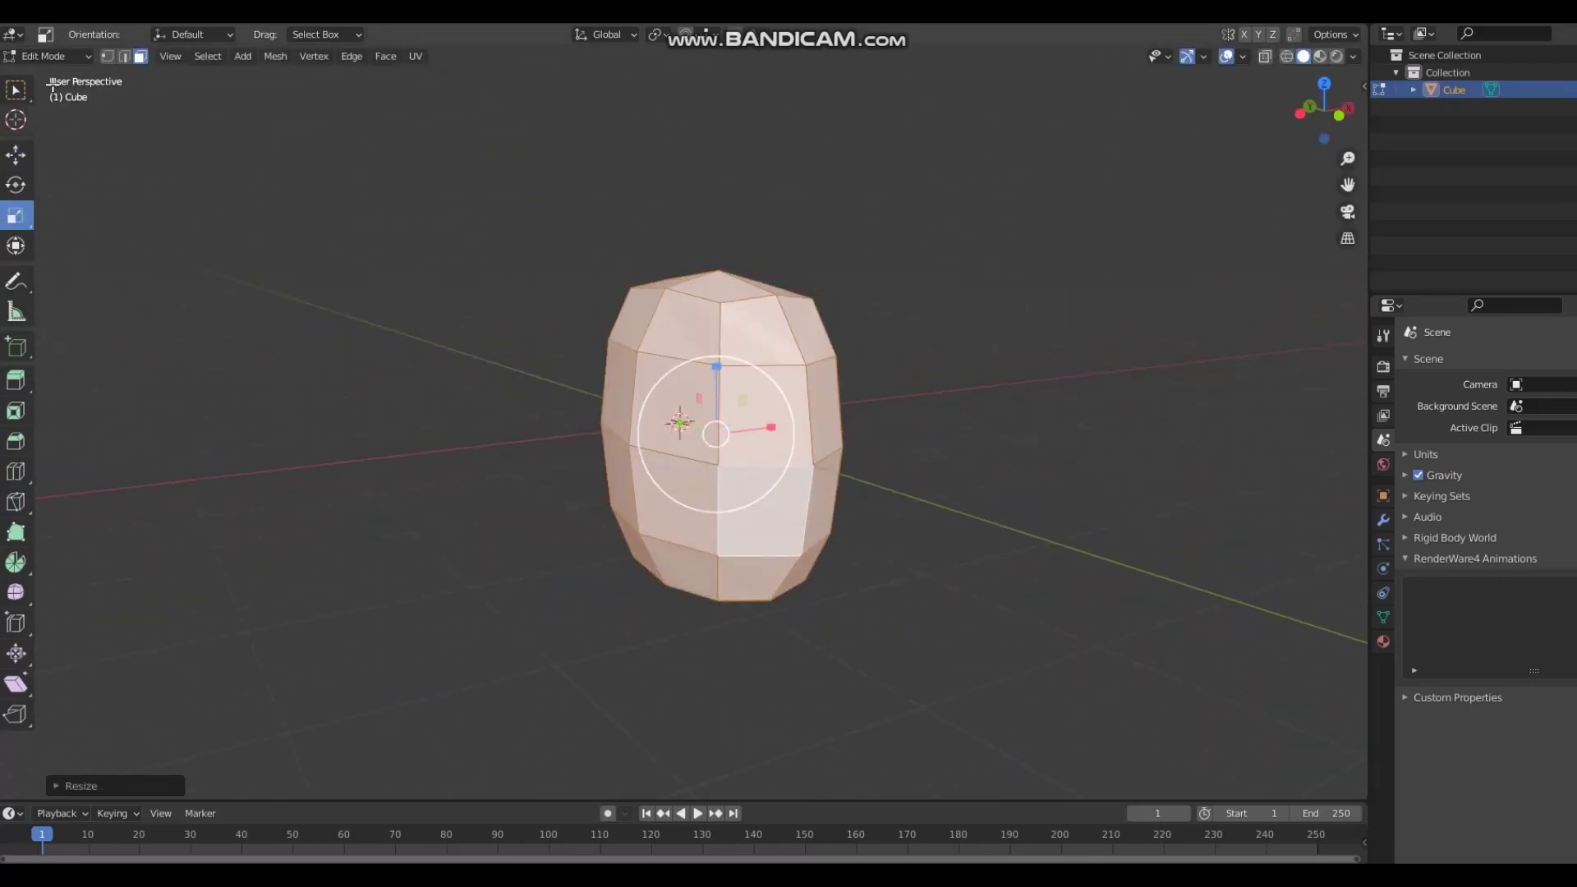
Step: Try moving the mesh along the X axis and rotating it freely, cancelling both transformations
{"action": "left_click", "coordinate": [15, 158]}
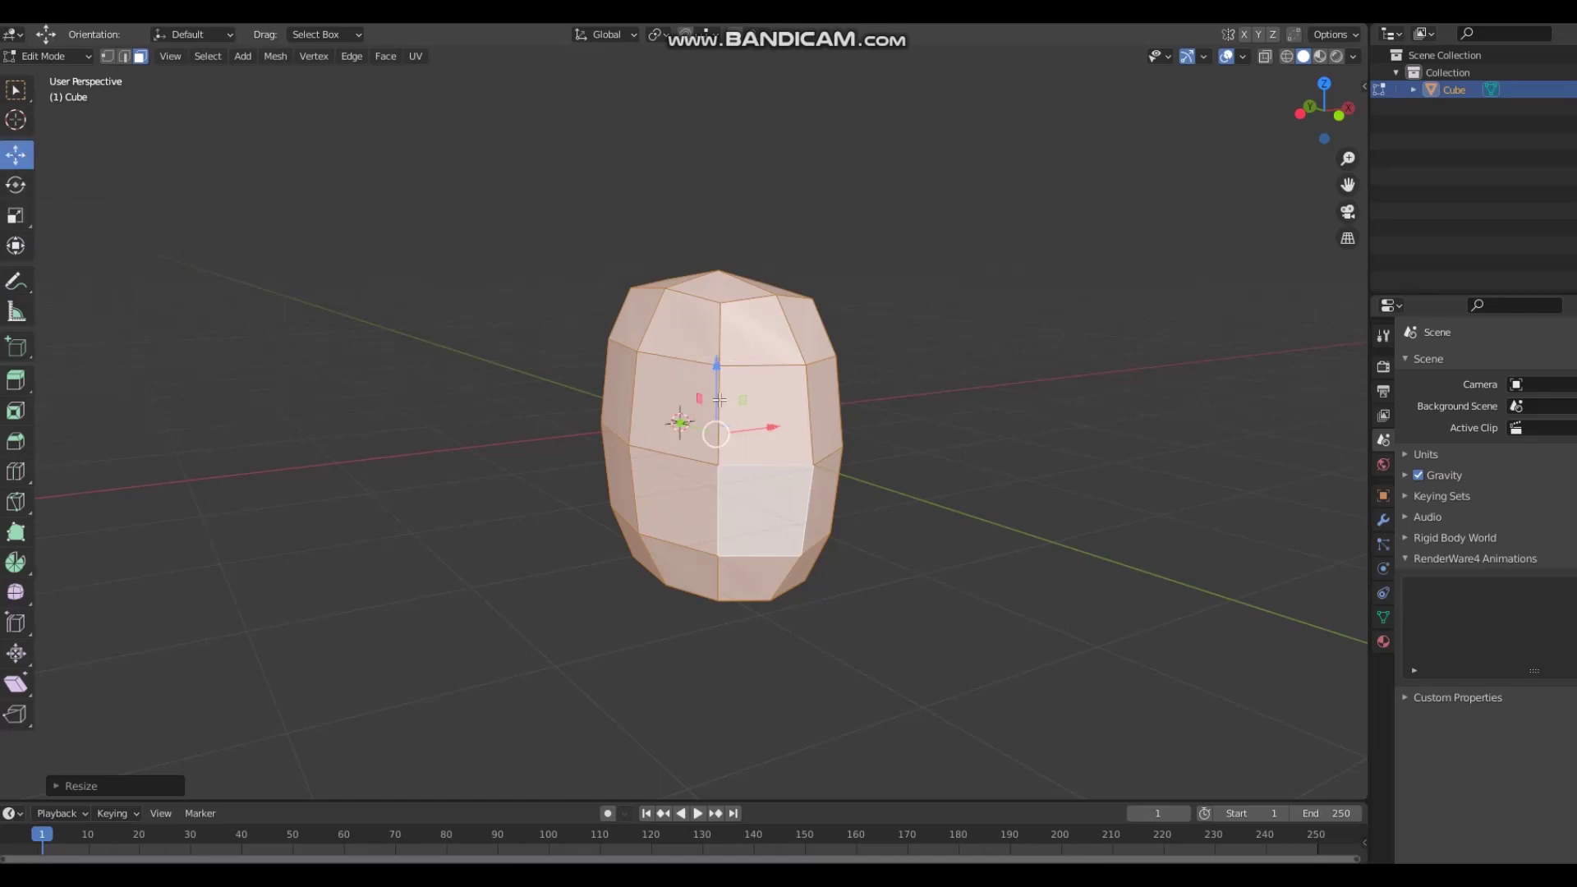
{"action": "left_click_drag", "start_coordinate": [771, 427], "coordinate": [841, 493]}
{"action": "right_click", "coordinate": [842, 493]}
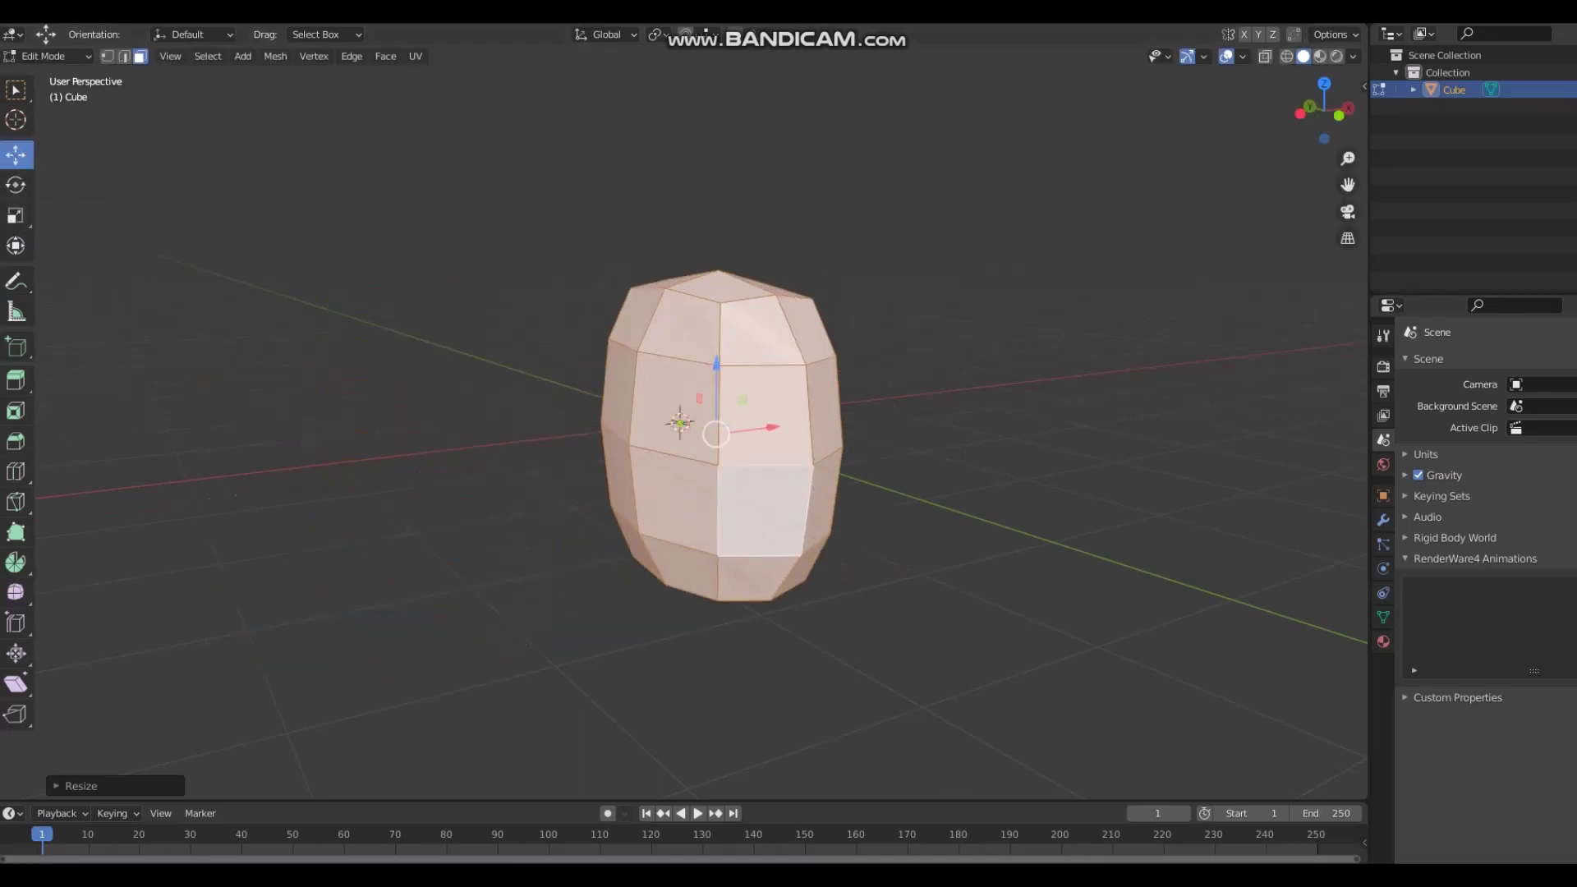
{"action": "left_click", "coordinate": [14, 185]}
{"action": "key", "text": "r"}
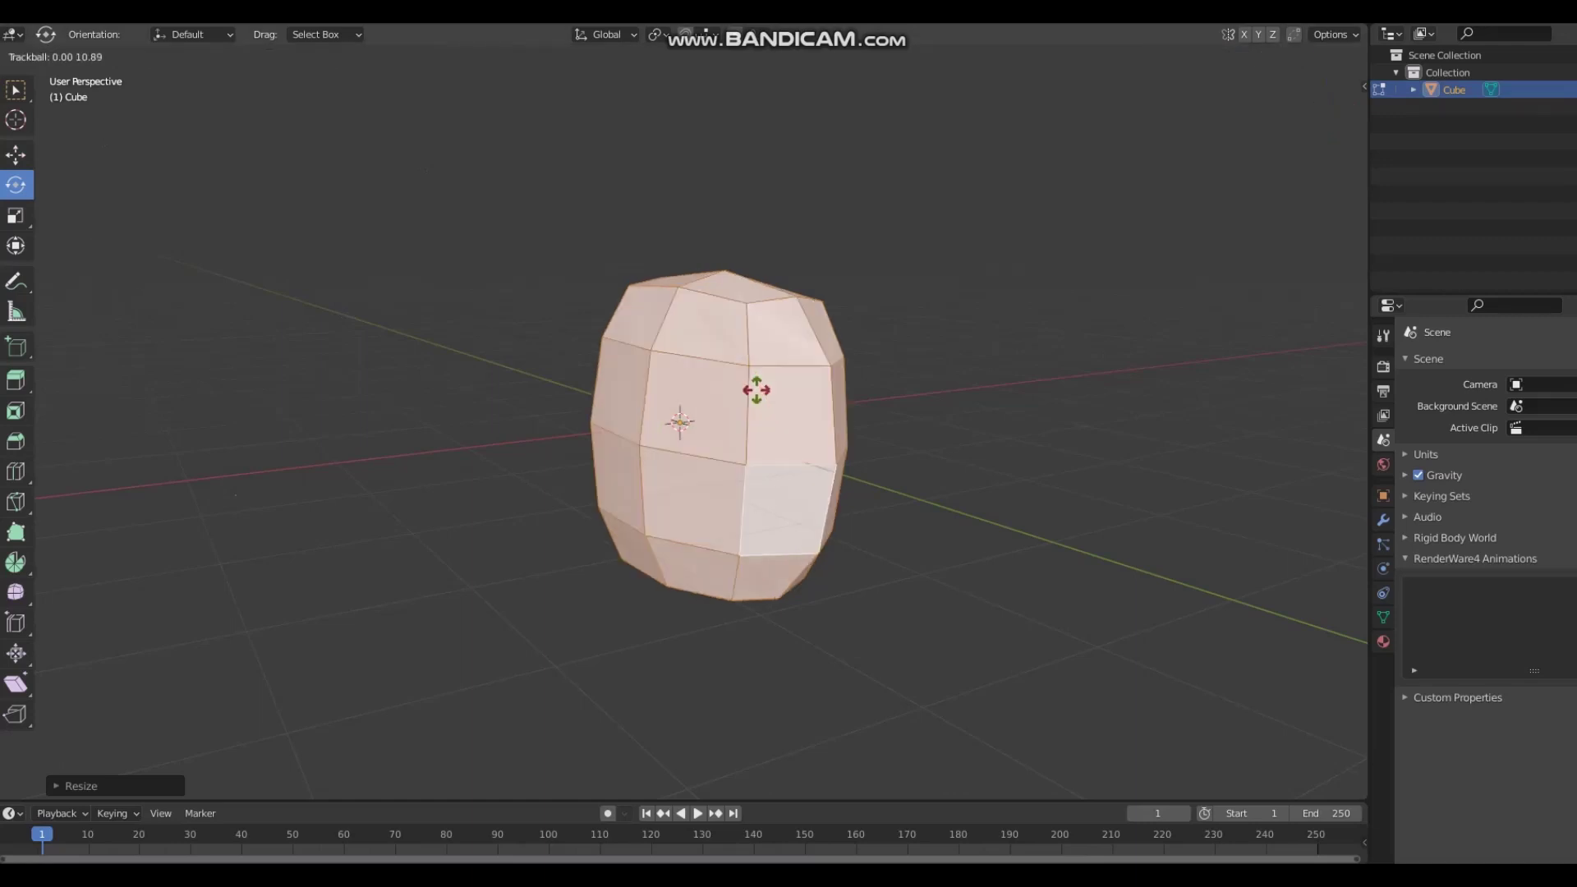
{"action": "key", "text": "Escape"}
Step: Widen the mesh horizontally with the Scale tool until it is nearly as wide as tall, and clear the selection
{"action": "left_click", "coordinate": [20, 223]}
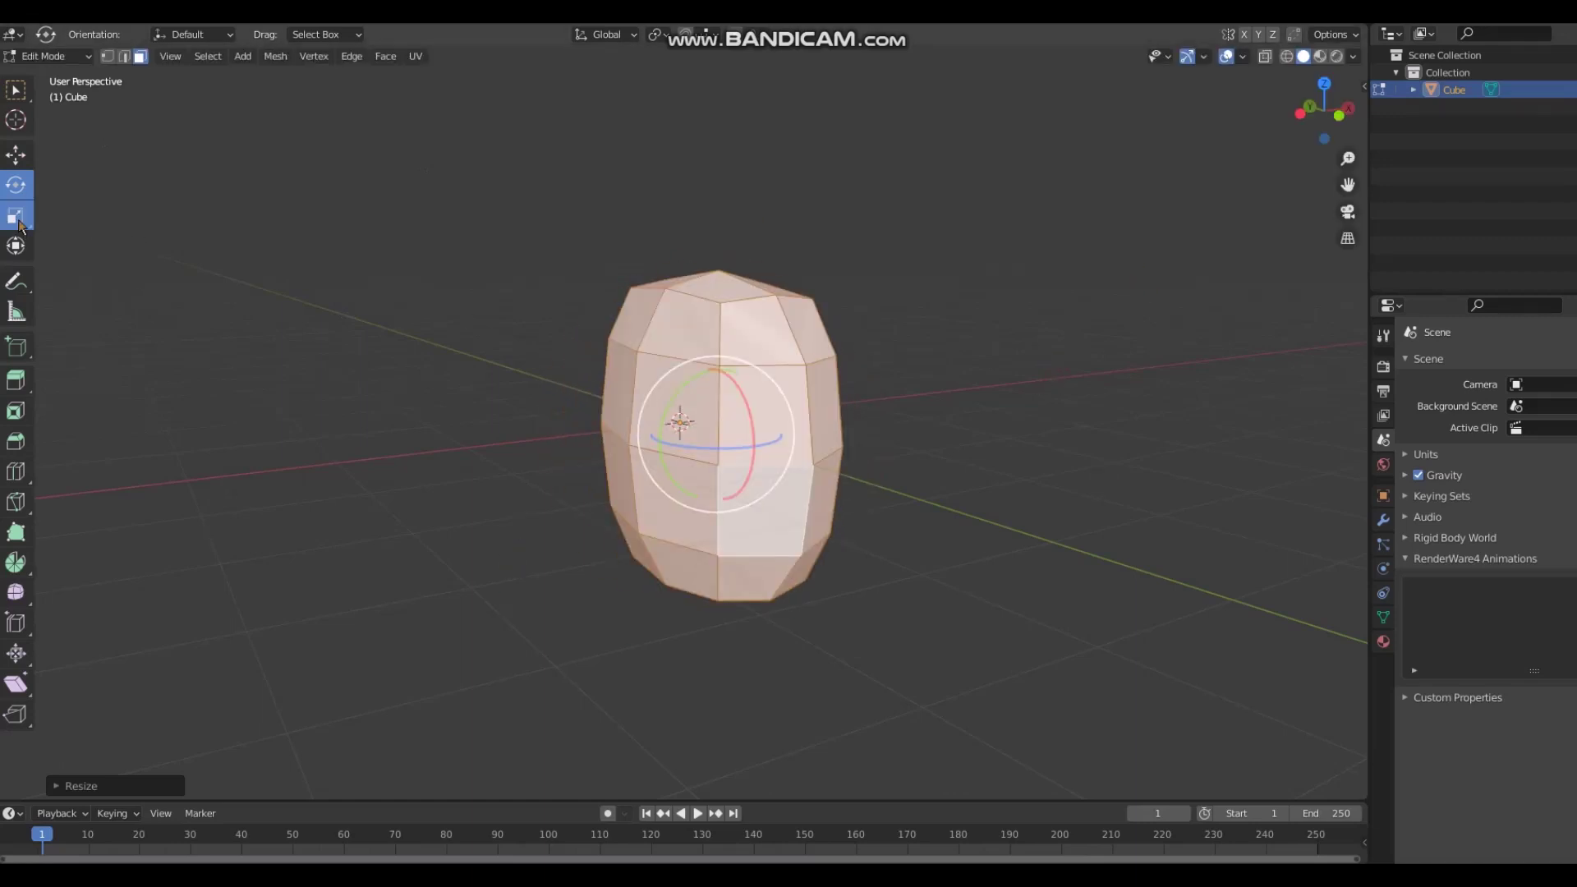
{"action": "middle_click_drag", "start_coordinate": [707, 427], "coordinate": [758, 433]}
{"action": "left_click_drag", "start_coordinate": [747, 435], "coordinate": [928, 550]}
{"action": "key", "text": "Escape"}
{"action": "middle_click_drag", "start_coordinate": [928, 550], "coordinate": [694, 324]}
{"action": "key", "text": "alt+a"}
Step: Examine the mesh in the front and right orthographic views alternately, ending in the front view
{"action": "key", "text": "KP_1"}
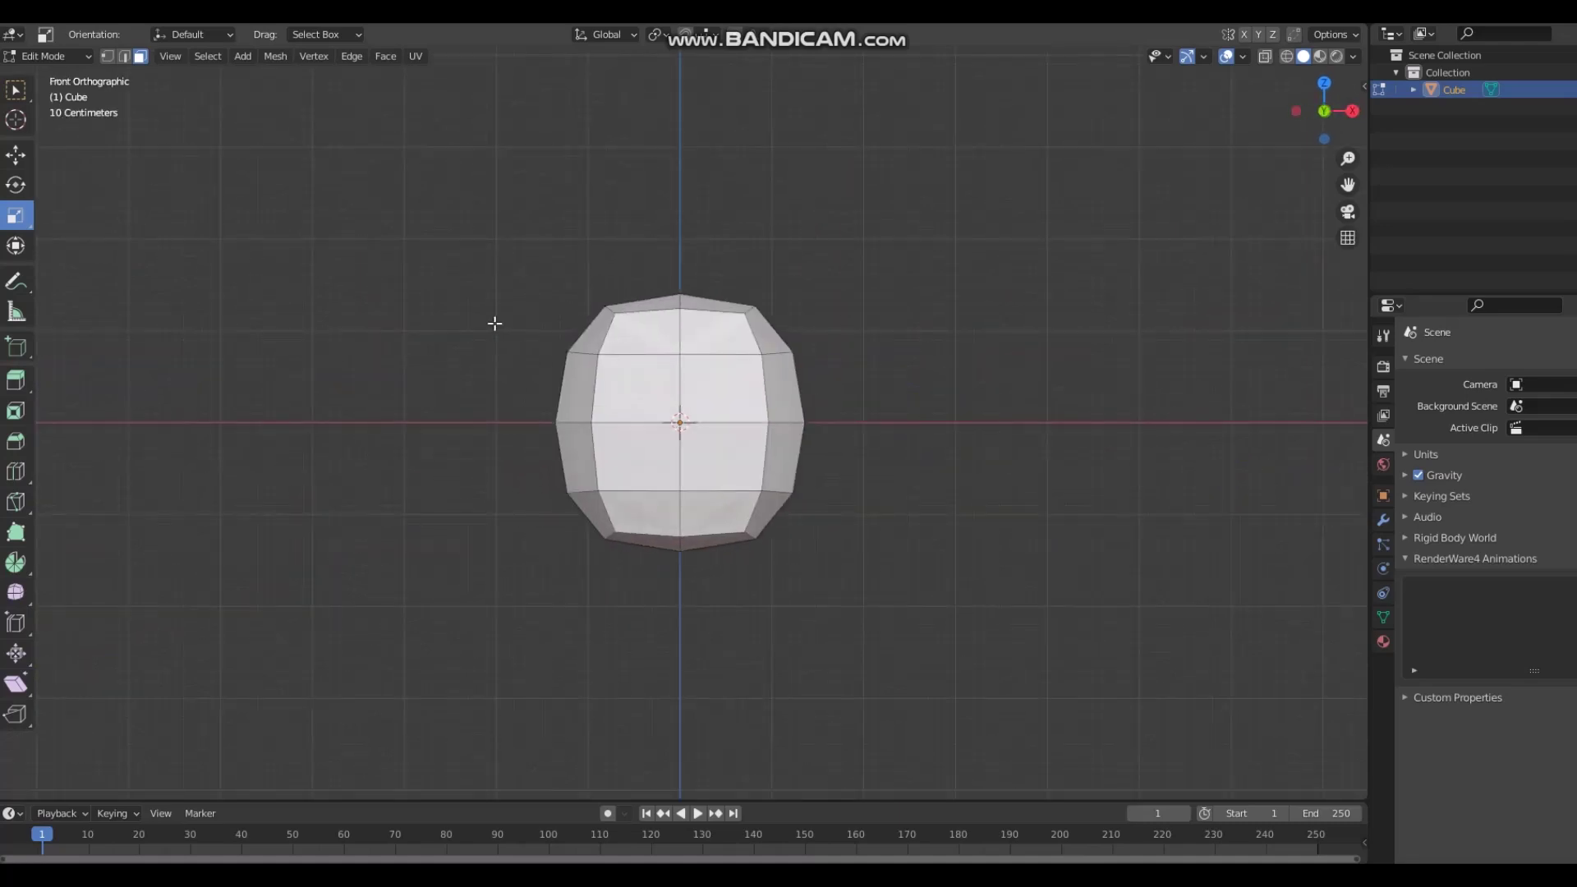
{"action": "scroll", "coordinate": [588, 347], "scroll_direction": "up", "scroll_amount": 1}
{"action": "mouse_move", "coordinate": [495, 322]}
{"action": "middle_mouse_down"}
{"action": "mouse_move", "coordinate": [588, 347]}
{"action": "mouse_move", "coordinate": [518, 303]}
{"action": "middle_mouse_up"}
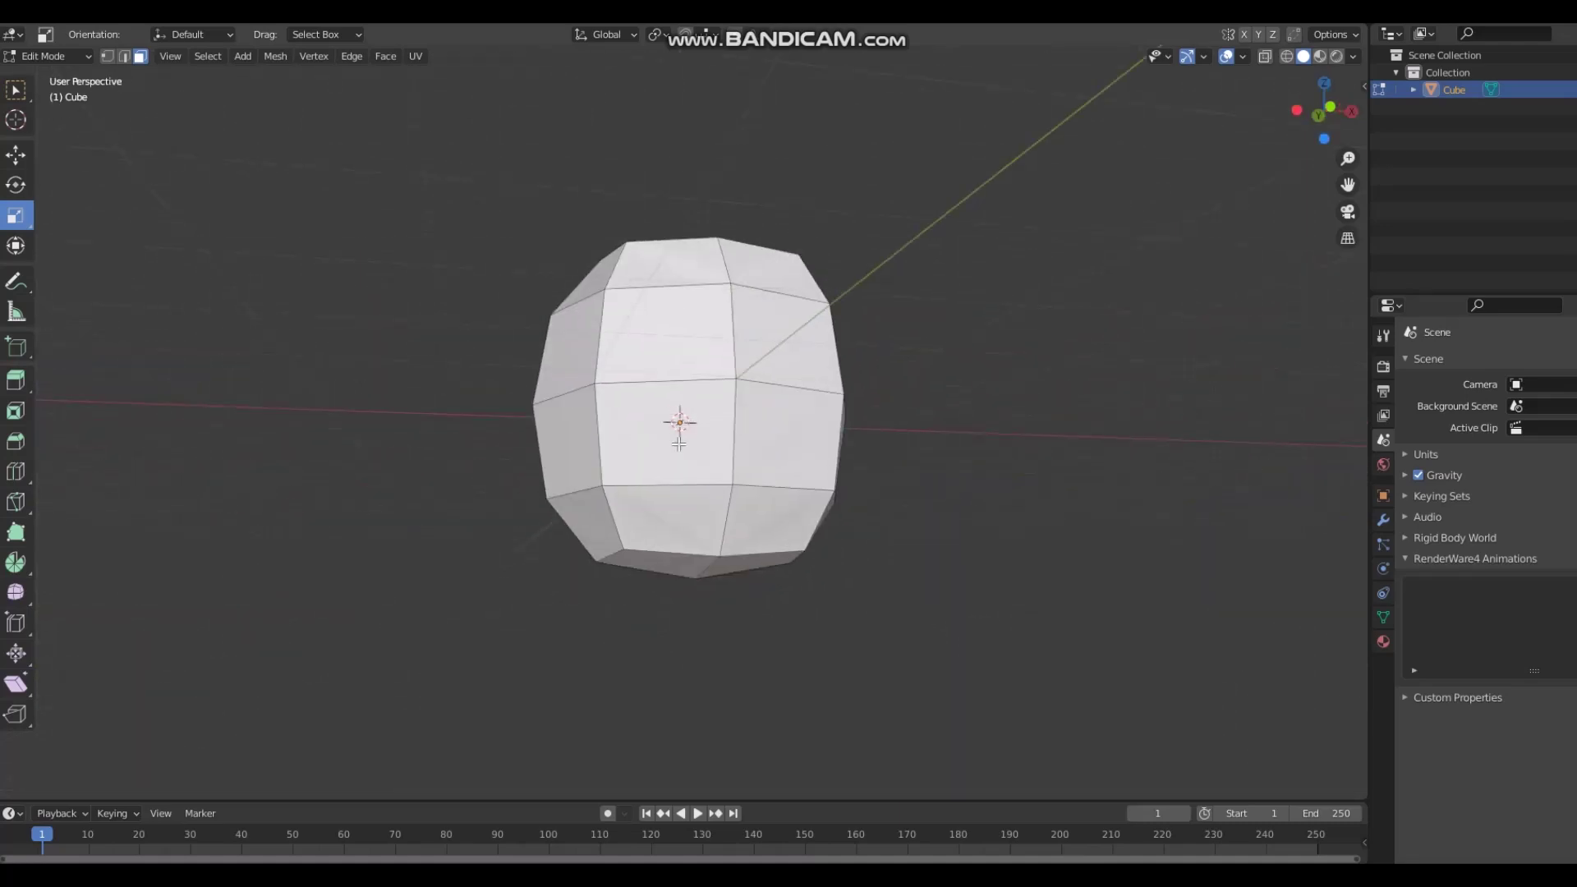
{"action": "key", "text": "KP_1"}
{"action": "key", "text": "KP_3"}
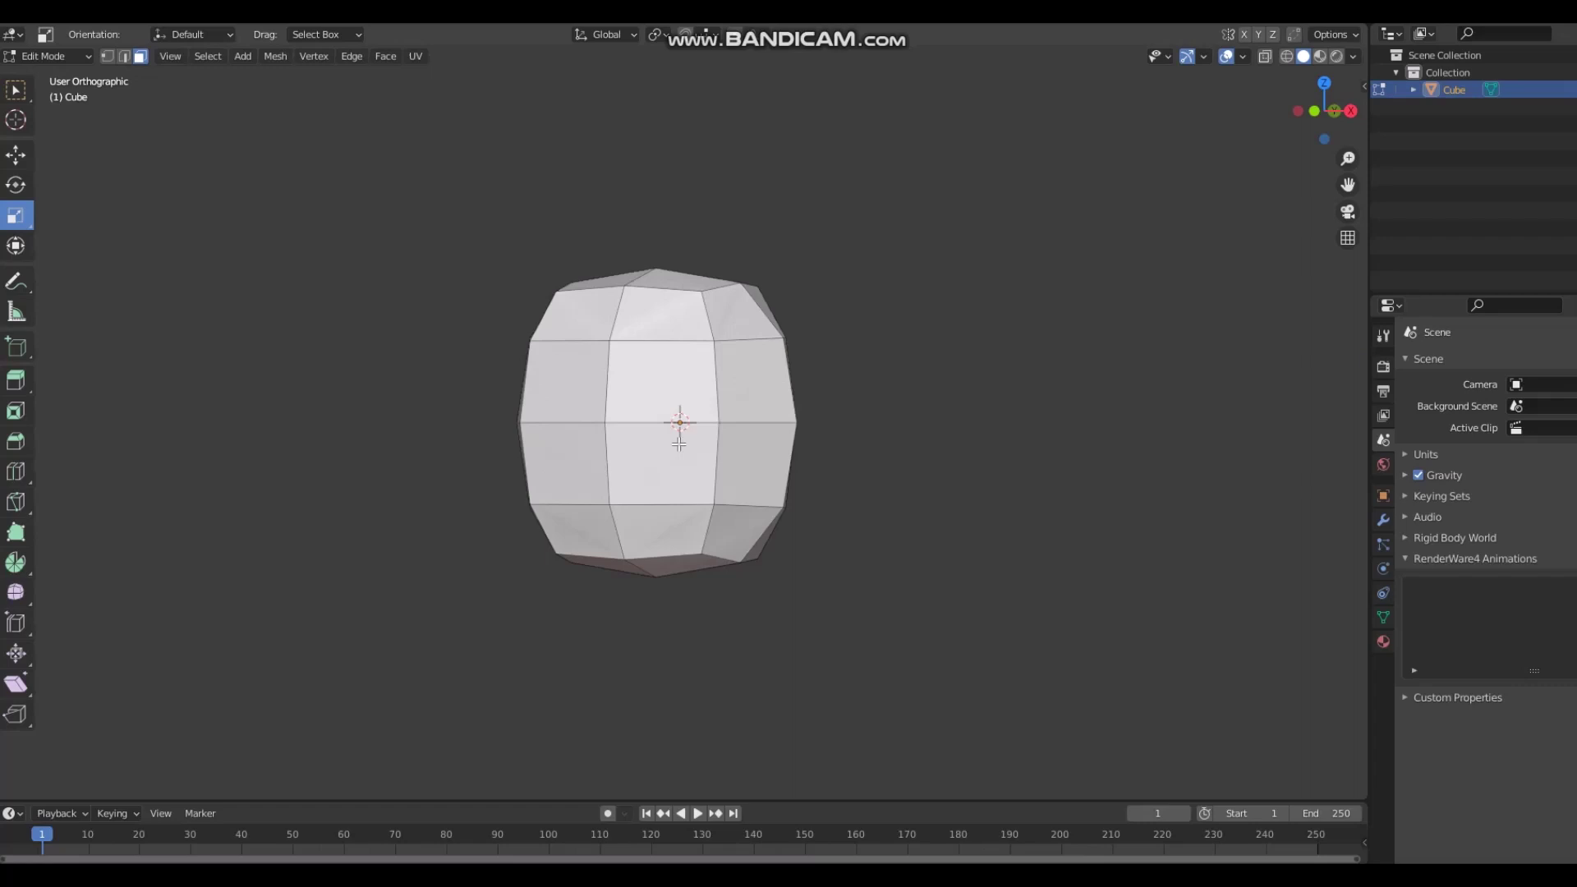
{"action": "key", "text": "KP_1"}
{"action": "key", "text": "KP_3"}
{"action": "key", "text": "KP_1"}
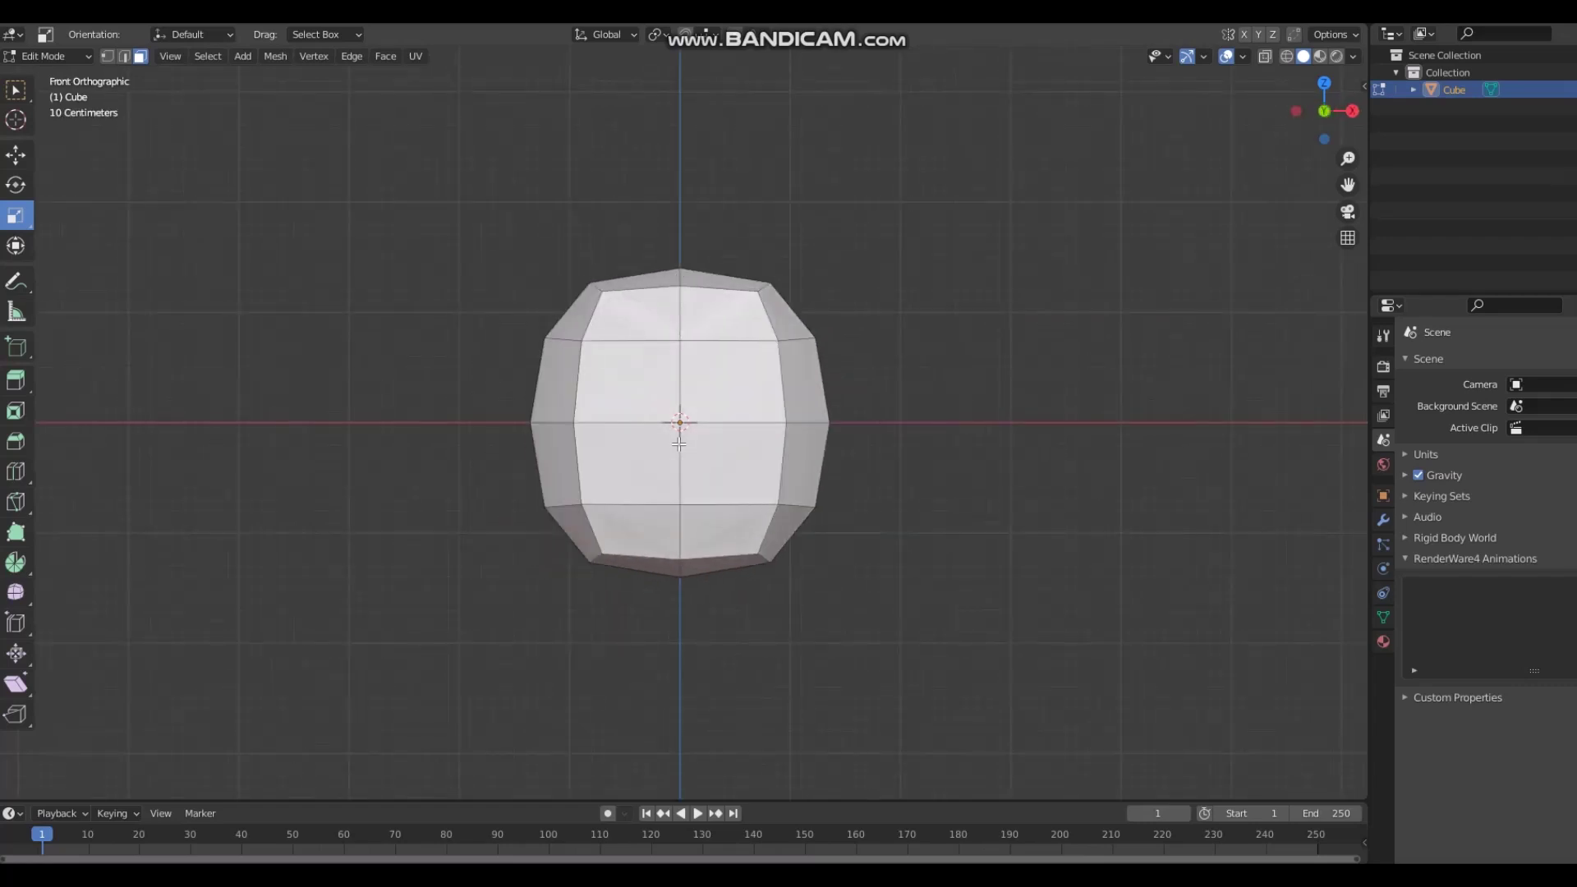
{"action": "key", "text": "KP_3"}
{"action": "key", "text": "KP_1"}
Step: Select the four central faces in the lower half of the mesh's front side
{"action": "left_click", "coordinate": [650, 507], "text": "shift"}
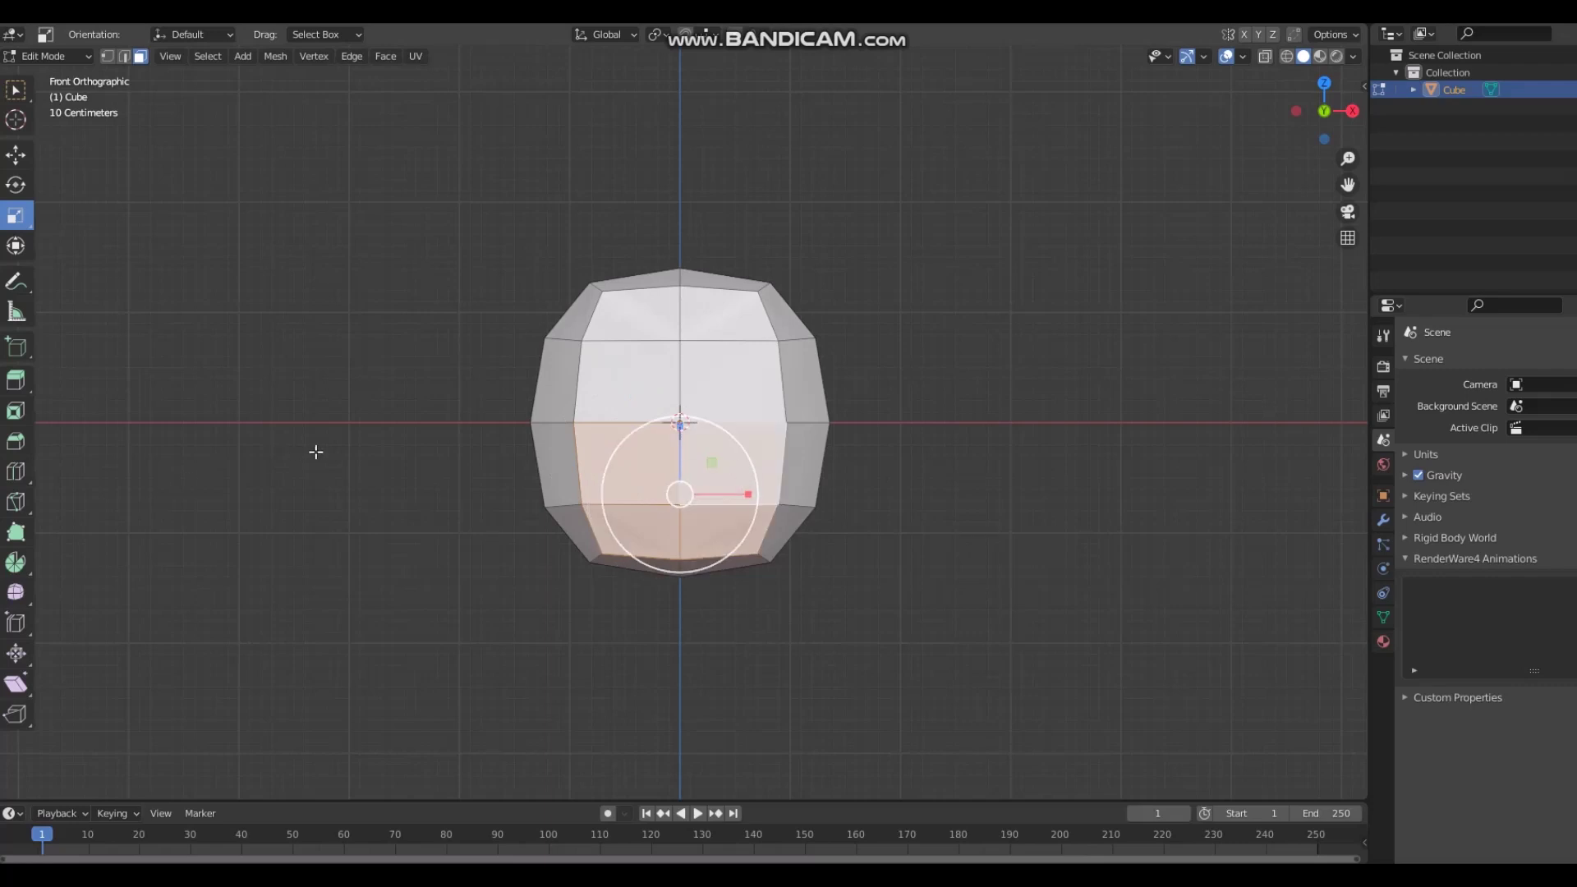
{"action": "left_click", "coordinate": [618, 478]}
{"action": "left_click", "coordinate": [640, 530], "text": "shift"}
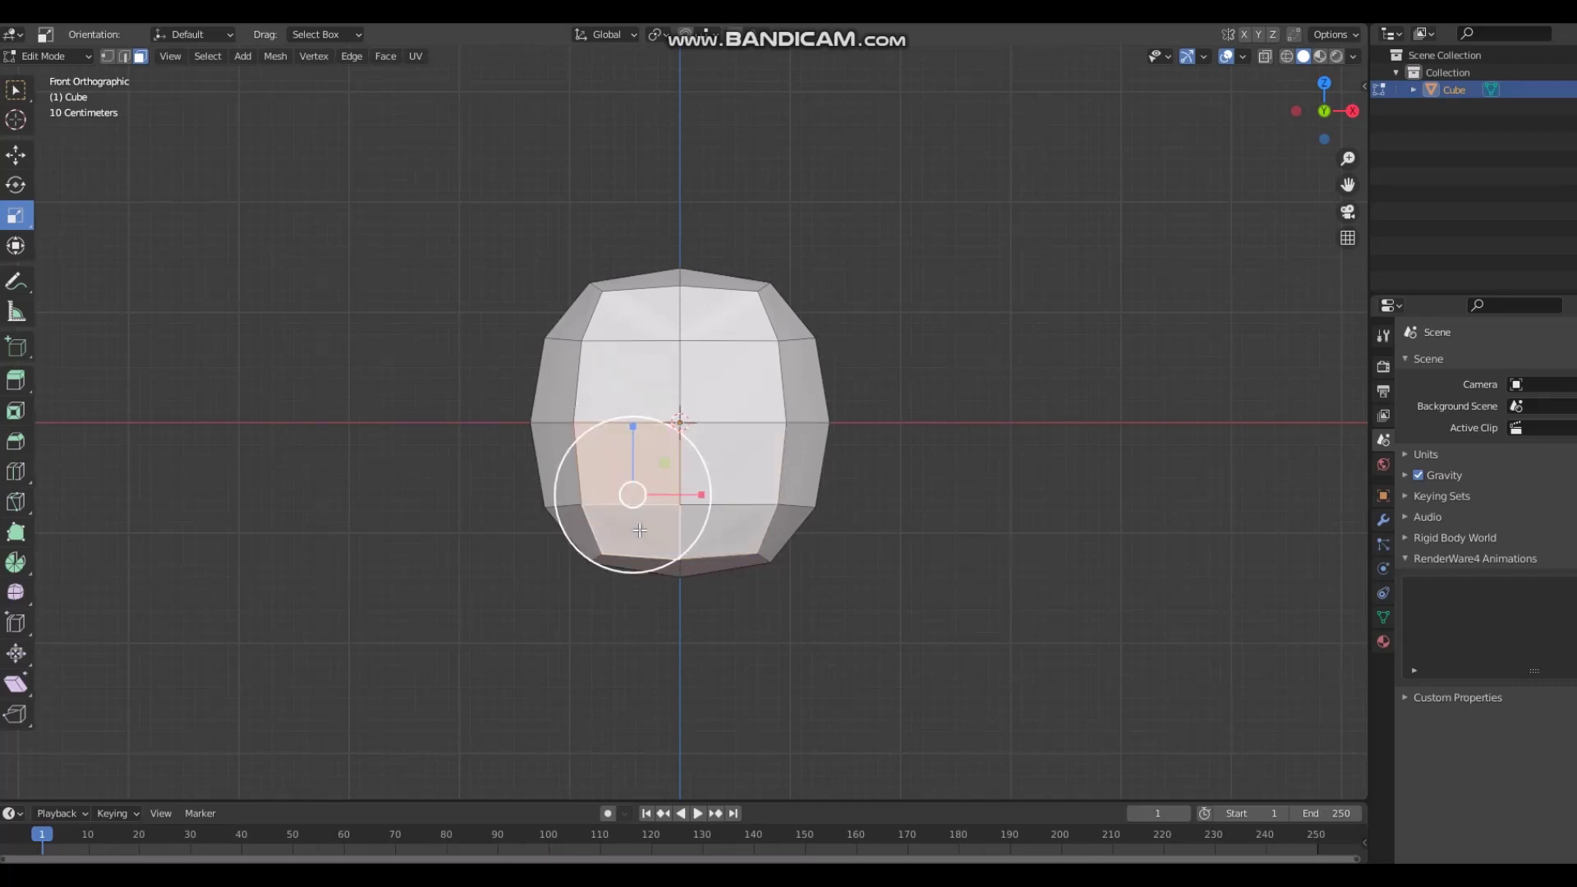
{"action": "left_click", "coordinate": [702, 530], "text": "shift"}
{"action": "left_click", "coordinate": [732, 465], "text": "shift"}
{"action": "scroll", "coordinate": [598, 478], "scroll_direction": "up", "scroll_amount": 1}
{"action": "middle_click_drag", "start_coordinate": [598, 477], "coordinate": [680, 486]}
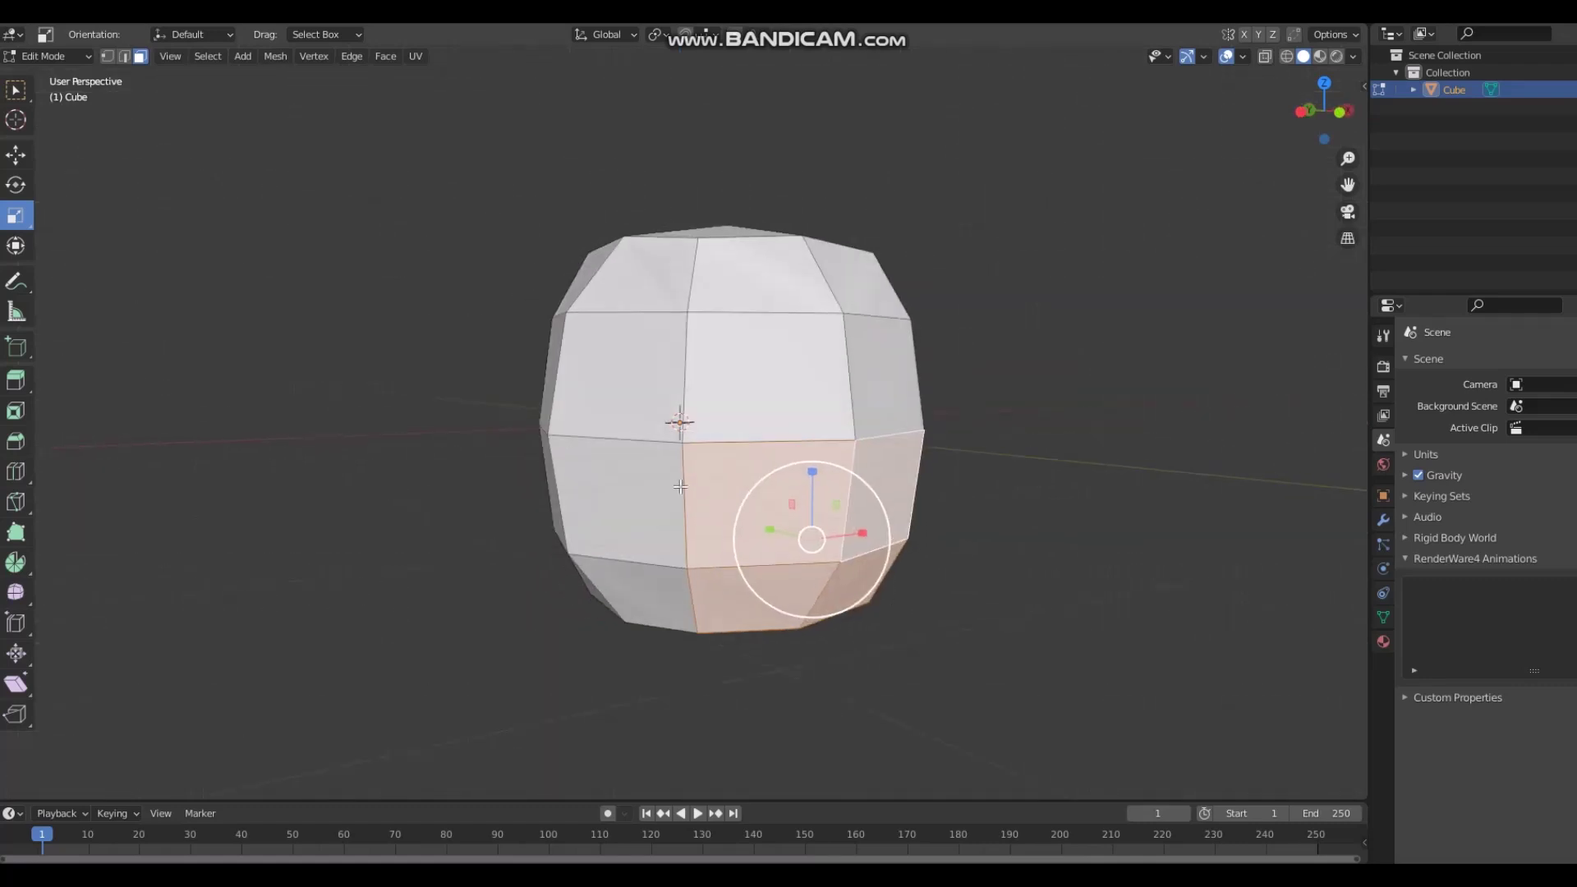
Step: Try extruding the four selected front faces outward along their normal and undo it
{"action": "scroll", "coordinate": [450, 604], "scroll_direction": "down", "scroll_amount": 2}
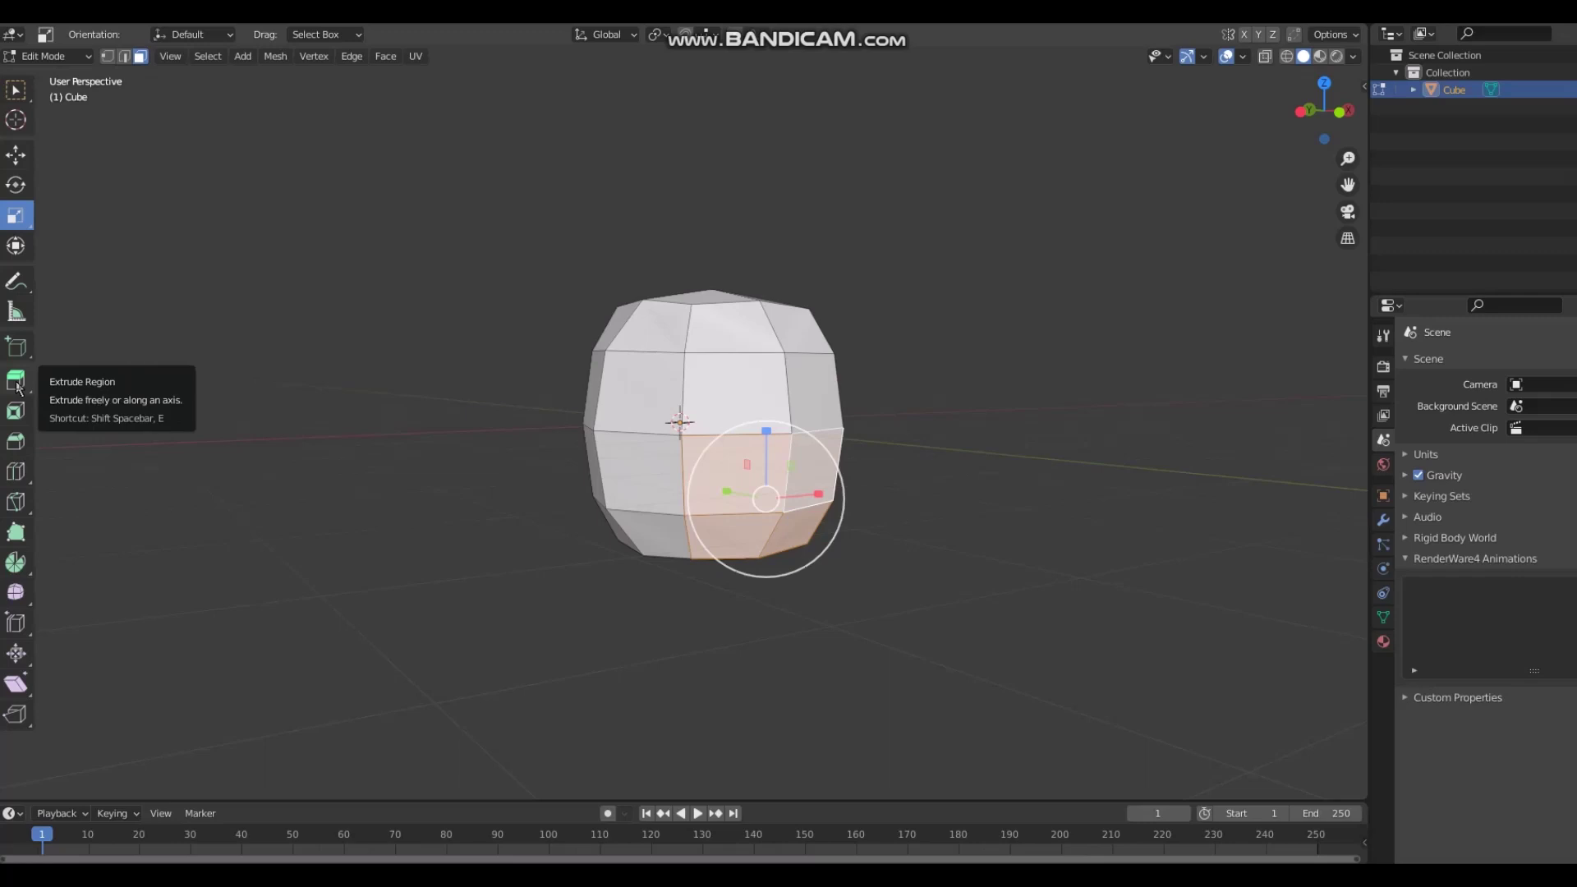
{"action": "middle_click_drag", "start_coordinate": [460, 352], "coordinate": [413, 357]}
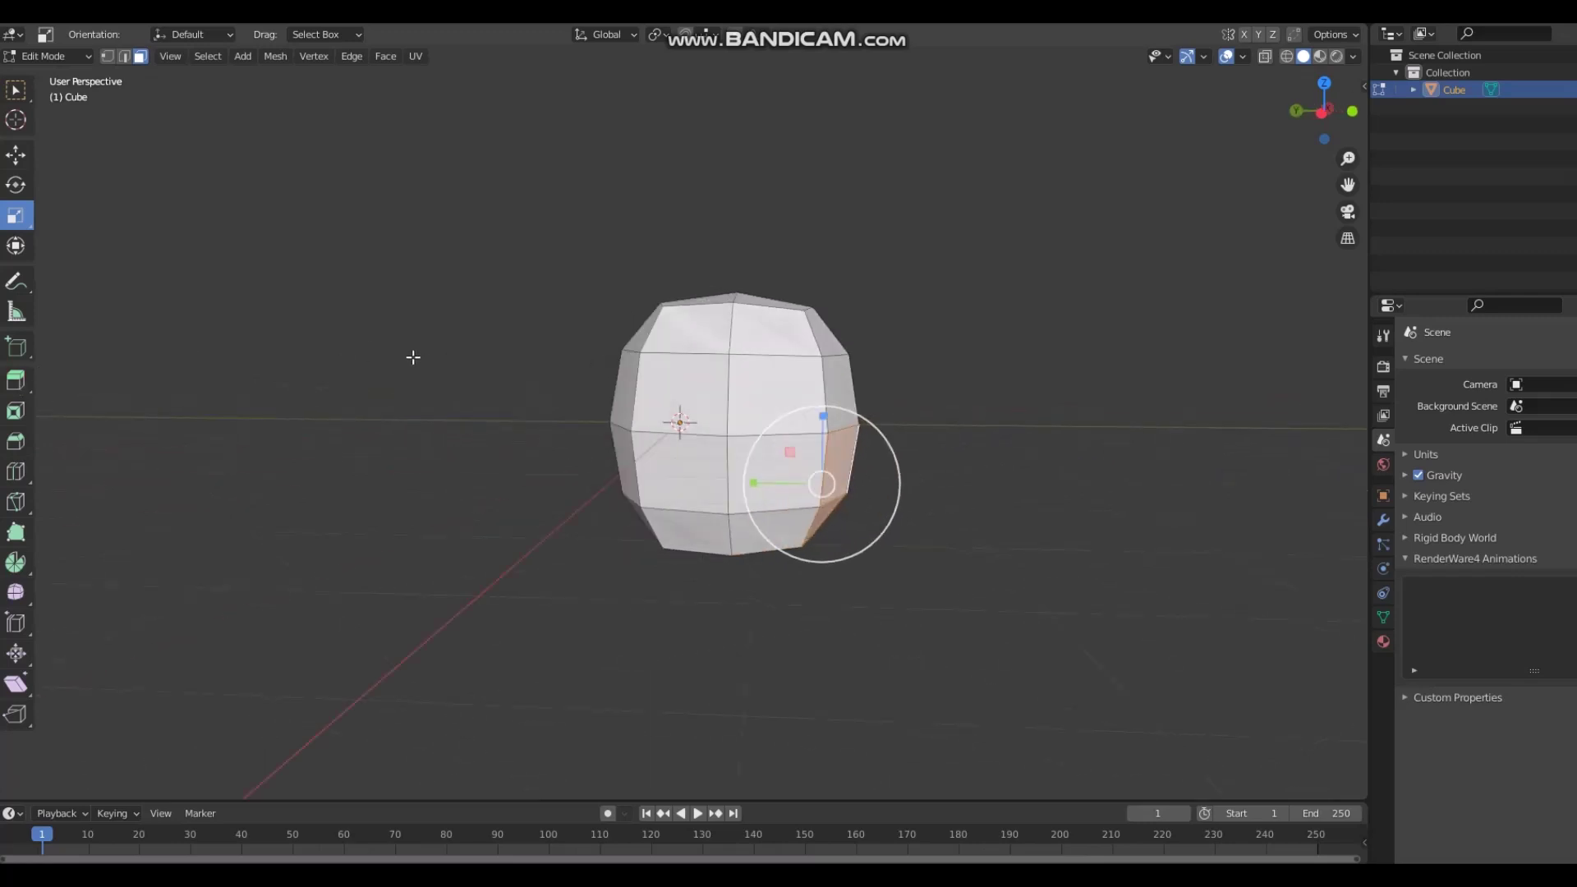
{"action": "key", "text": "e"}
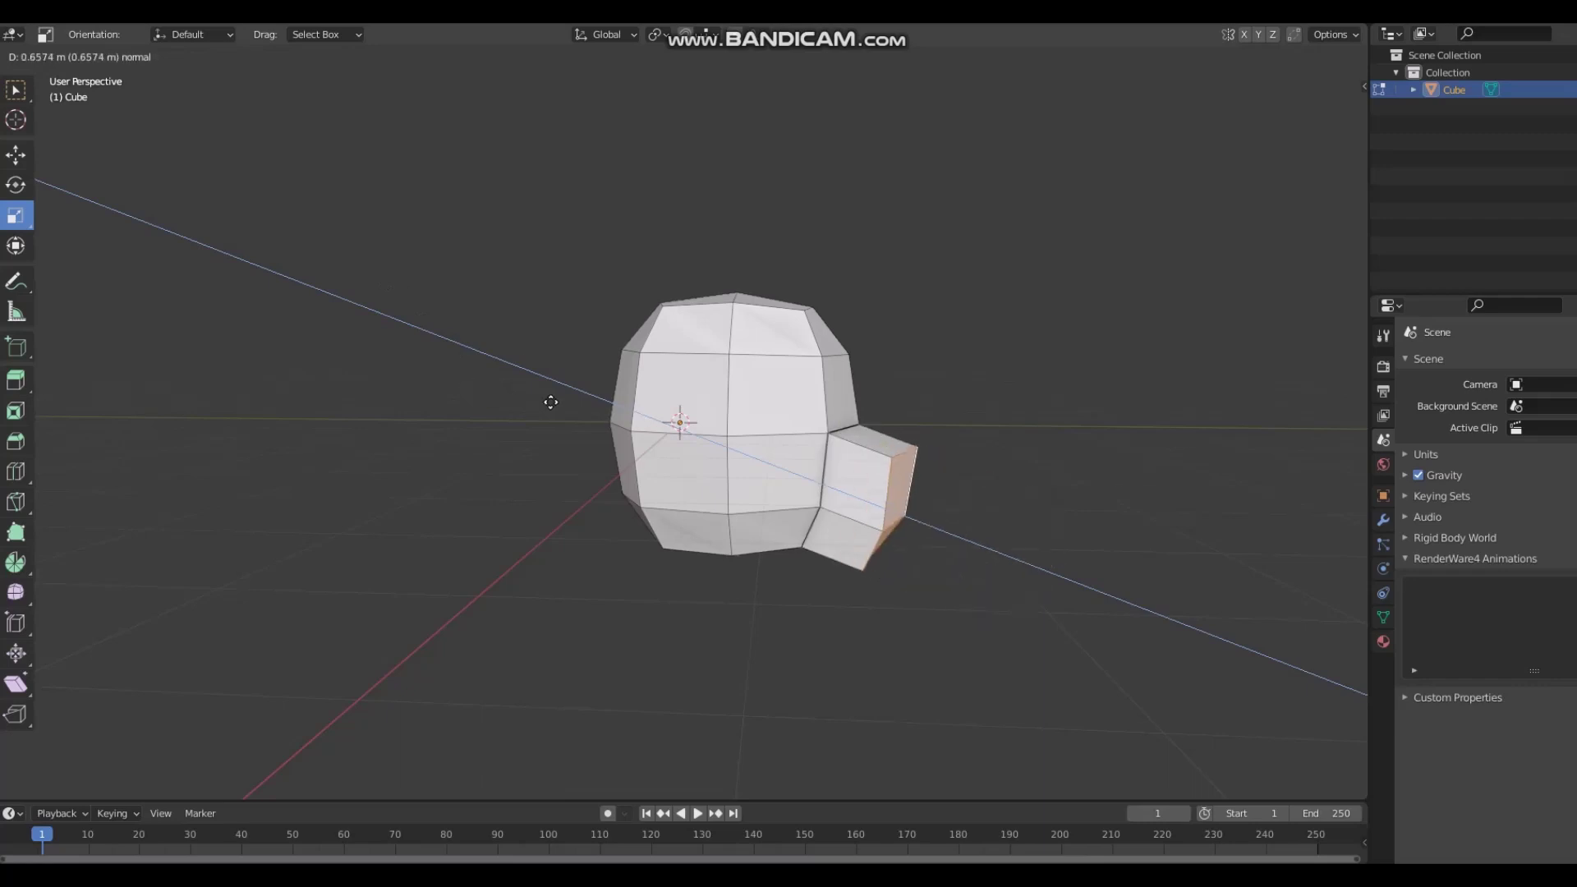
{"action": "key", "text": "Escape"}
{"action": "key", "text": "ctrl+z"}
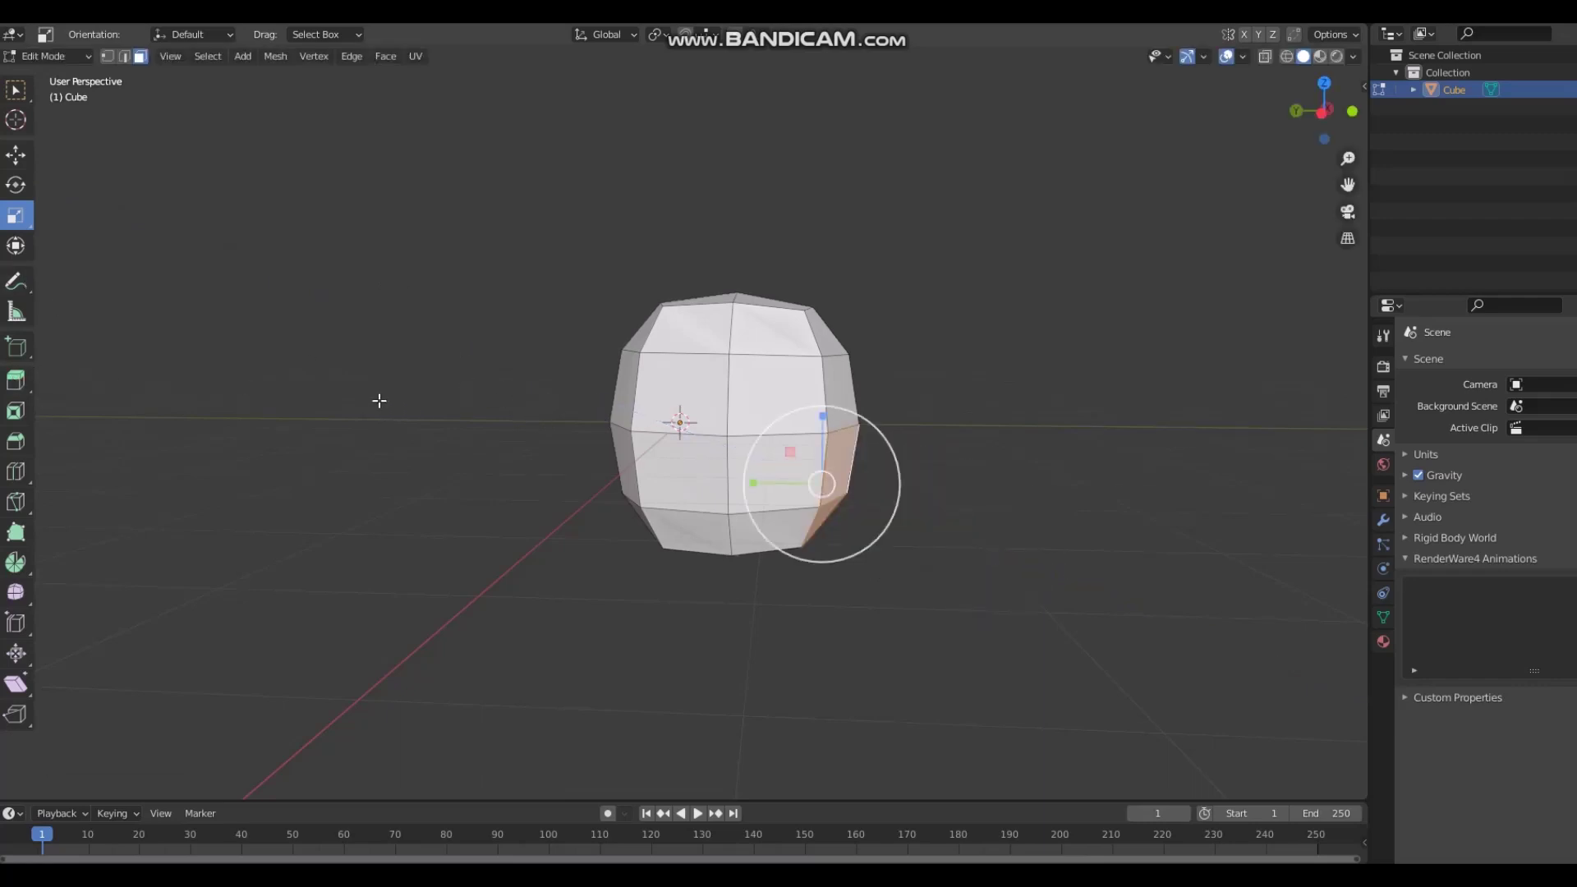
Step: Extrude the four lower front faces outward to form a protruding block on the rounded mesh
{"action": "middle_click_drag", "start_coordinate": [378, 400], "coordinate": [342, 337]}
{"action": "key", "text": "e"}
{"action": "left_click", "coordinate": [468, 493]}
{"action": "middle_click_drag", "start_coordinate": [469, 493], "coordinate": [62, 172]}
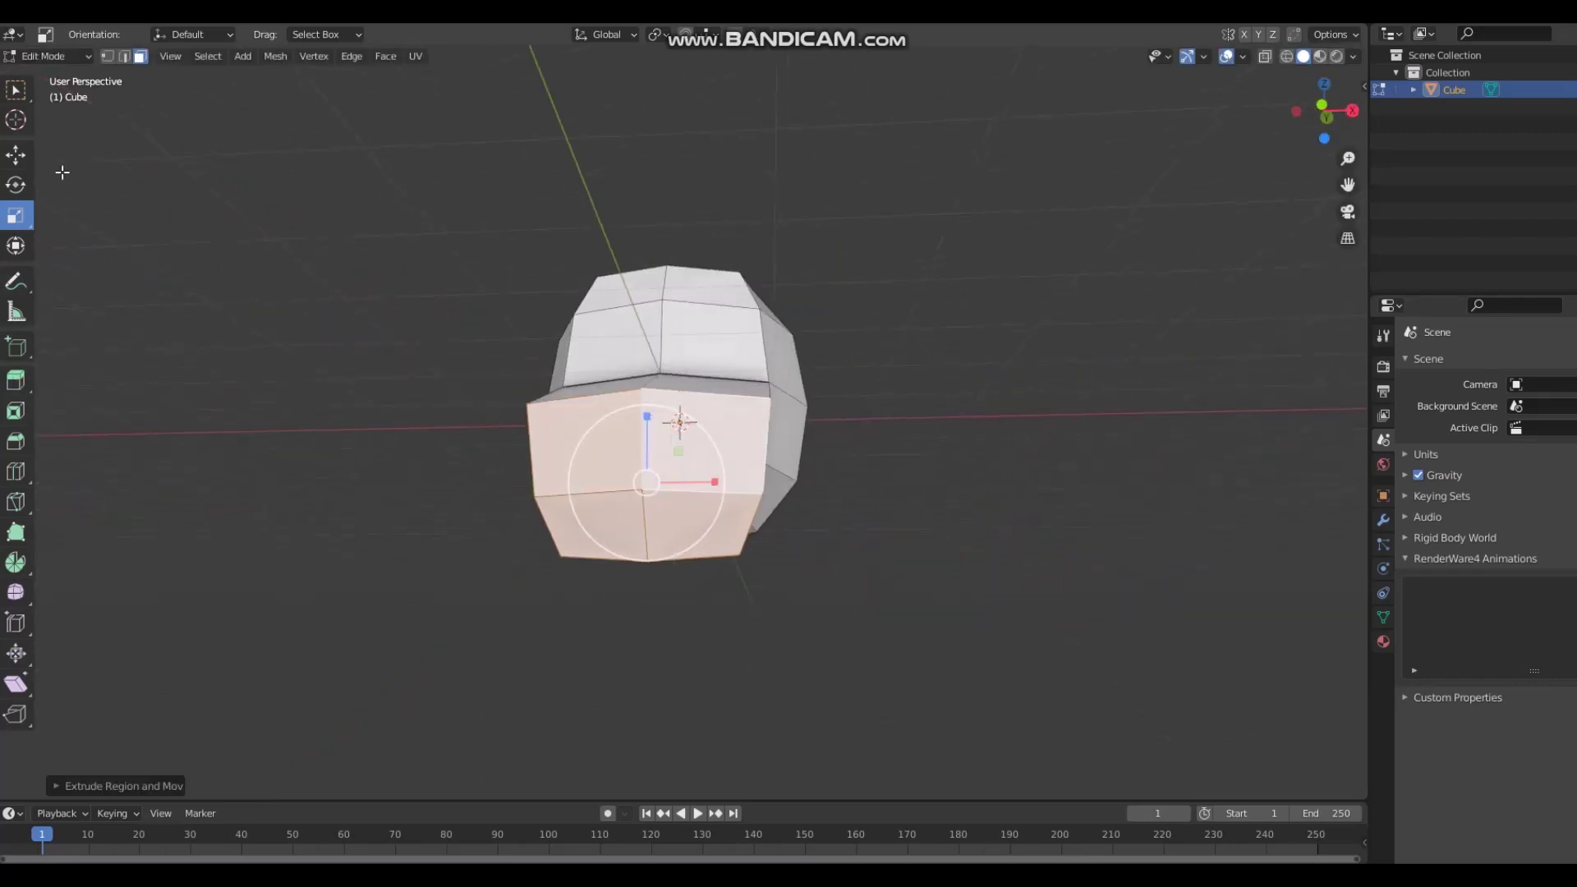
Step: Raise the extruded front faces slightly along the Z axis with the Move tool and deselect them
{"action": "left_click", "coordinate": [31, 156]}
{"action": "middle_click_drag", "start_coordinate": [481, 431], "coordinate": [525, 465]}
{"action": "left_click_drag", "start_coordinate": [435, 477], "coordinate": [435, 436]}
{"action": "middle_click_drag", "start_coordinate": [435, 435], "coordinate": [320, 493]}
{"action": "left_click", "coordinate": [409, 543]}
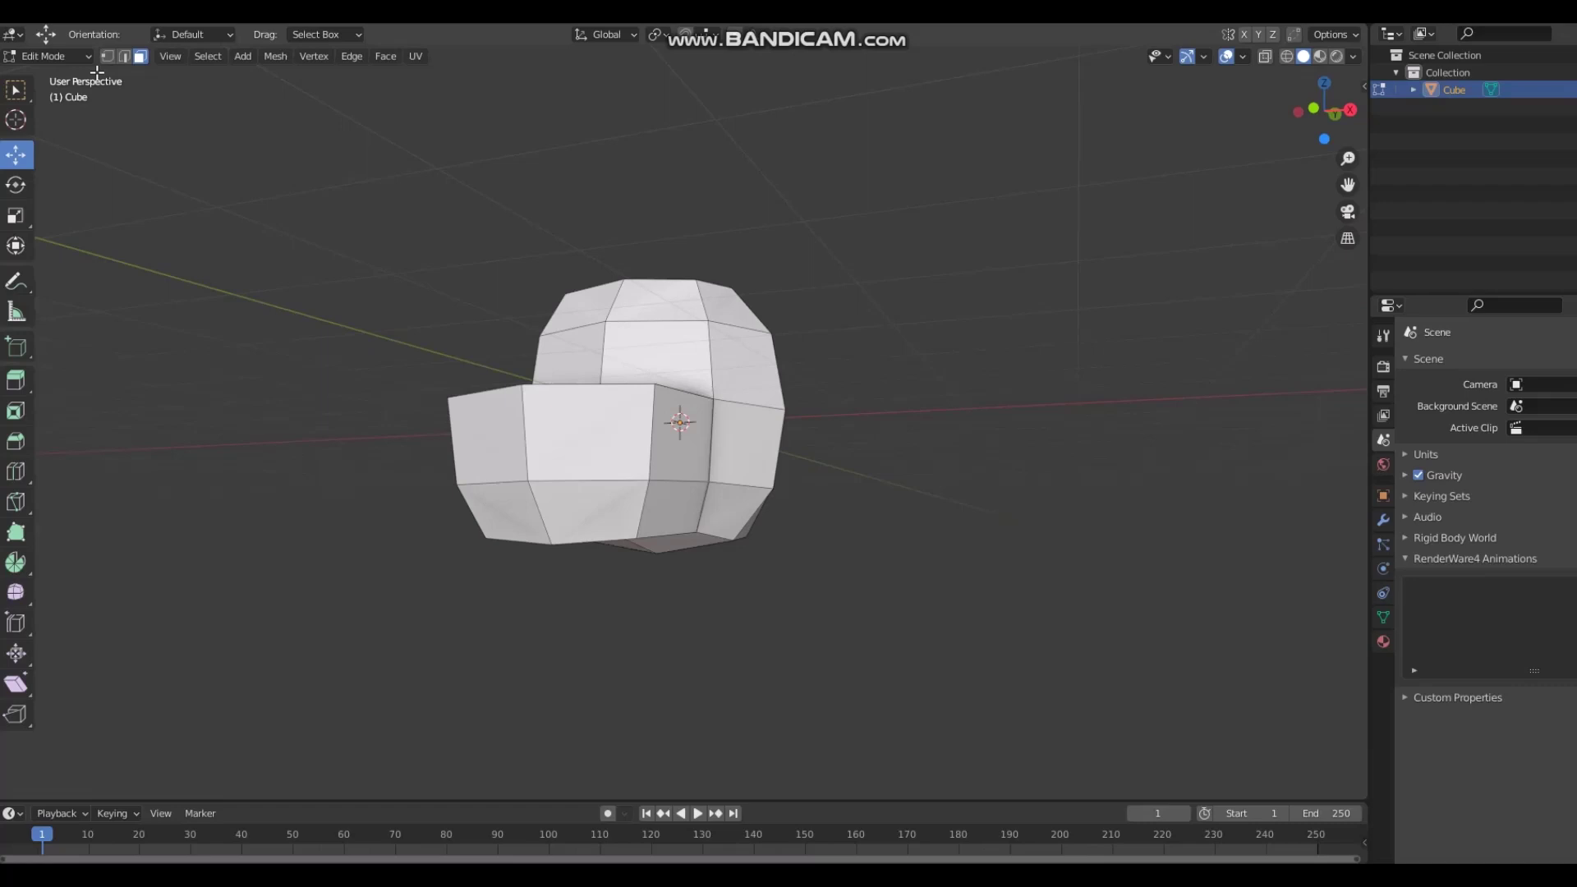
Step: Bevel the lower horizontal edge loop running around the head and protruding block with one segment, and switch to face selection
{"action": "left_click", "coordinate": [585, 476], "text": "alt"}
{"action": "middle_click_drag", "start_coordinate": [584, 477], "coordinate": [433, 512]}
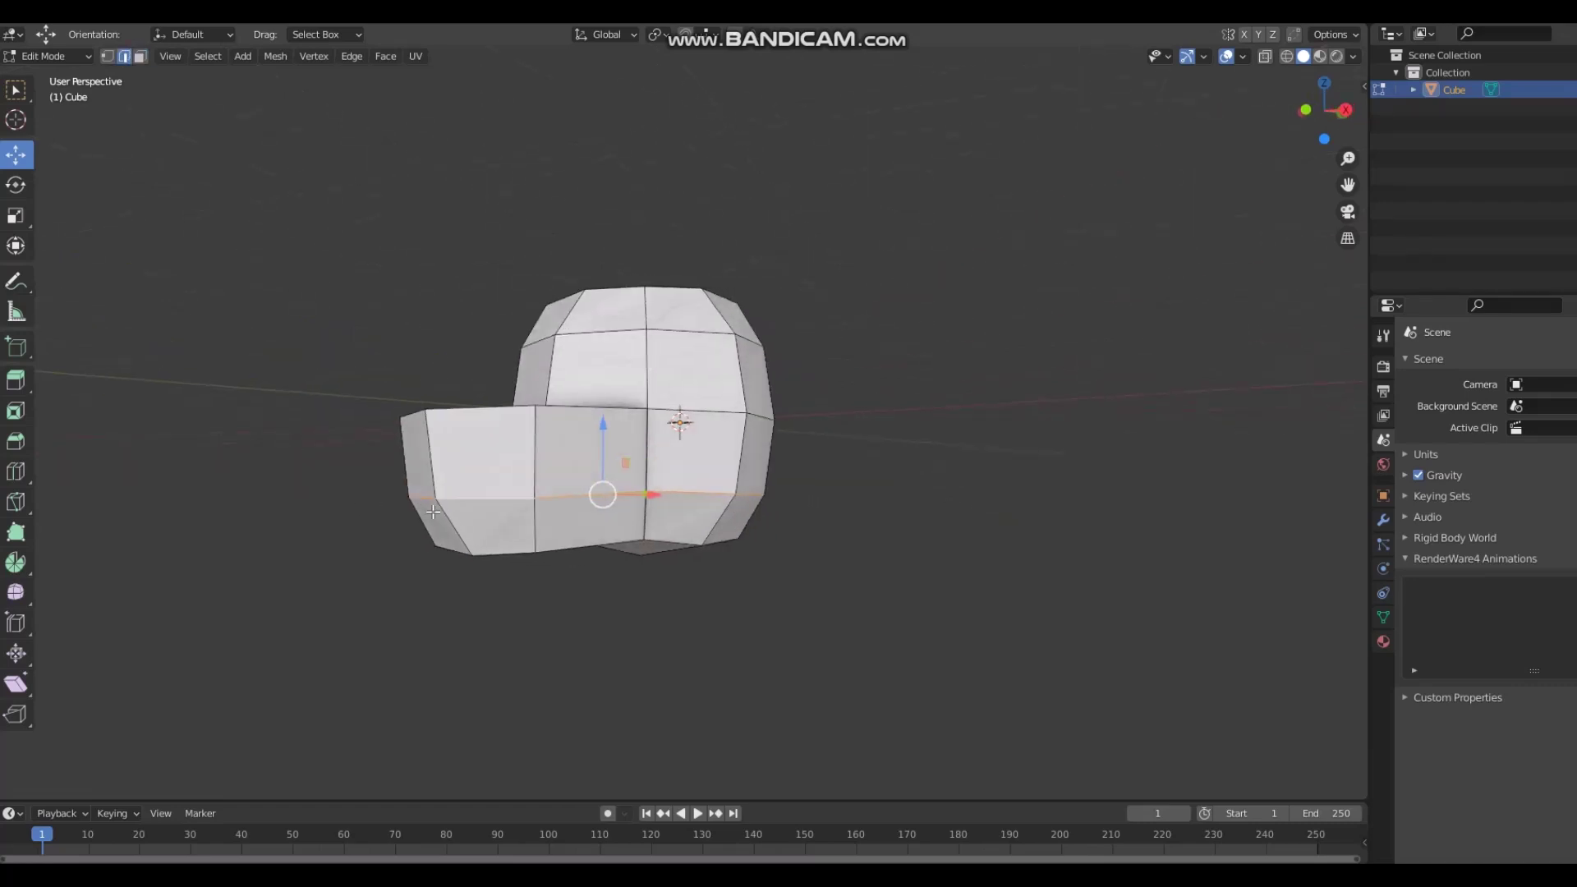
{"action": "left_click", "coordinate": [17, 444]}
{"action": "middle_click_drag", "start_coordinate": [332, 476], "coordinate": [366, 510]}
{"action": "scroll", "coordinate": [364, 516], "scroll_direction": "up", "scroll_amount": 1}
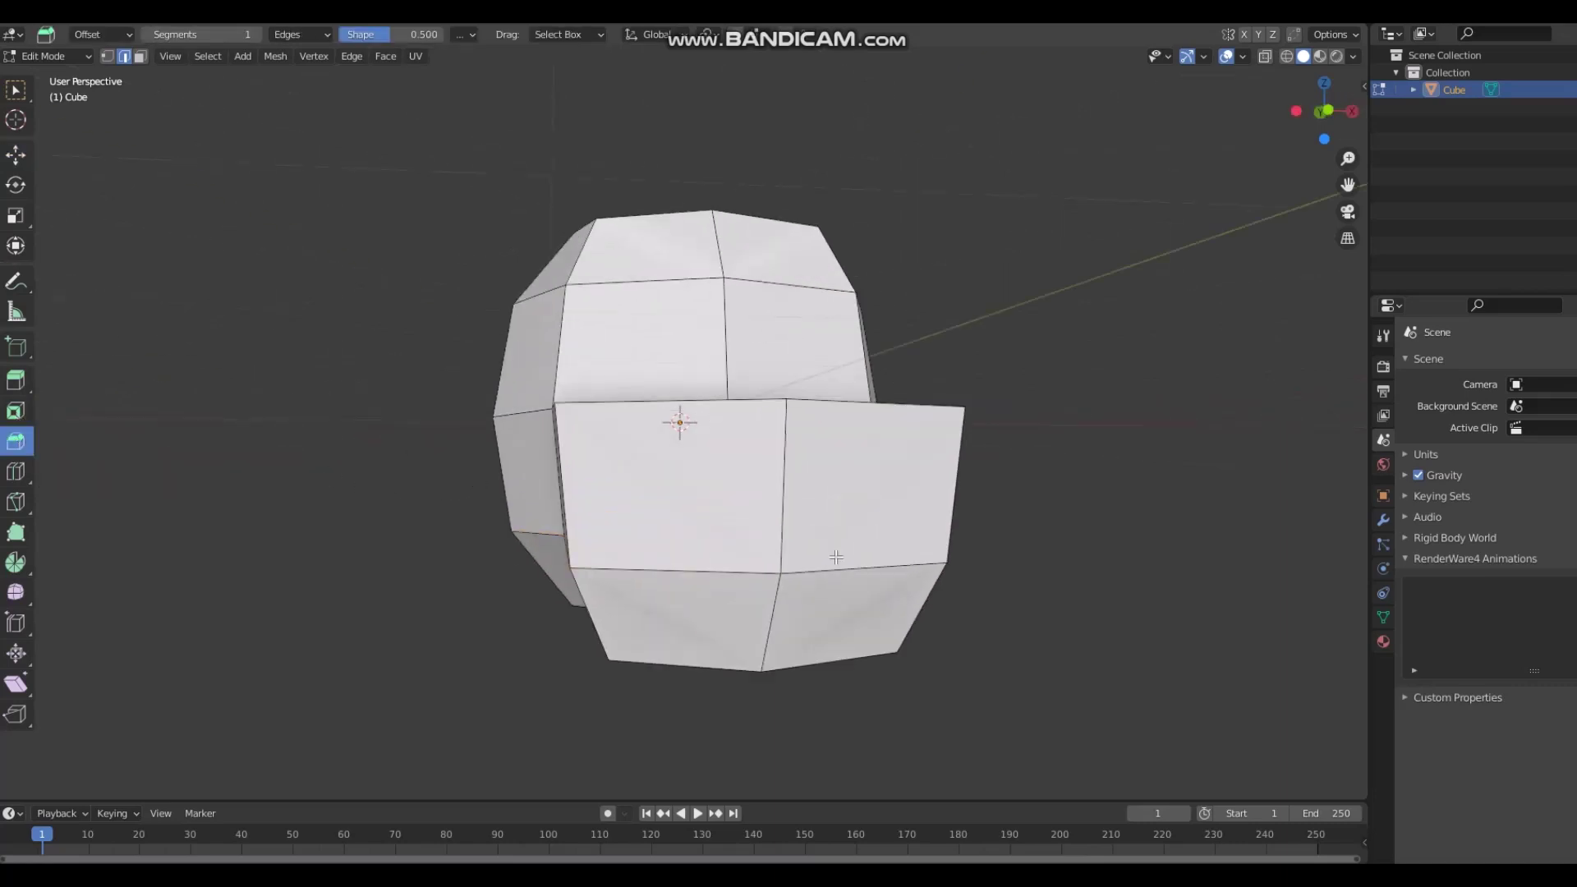
{"action": "middle_click_drag", "start_coordinate": [628, 620], "coordinate": [315, 498]}
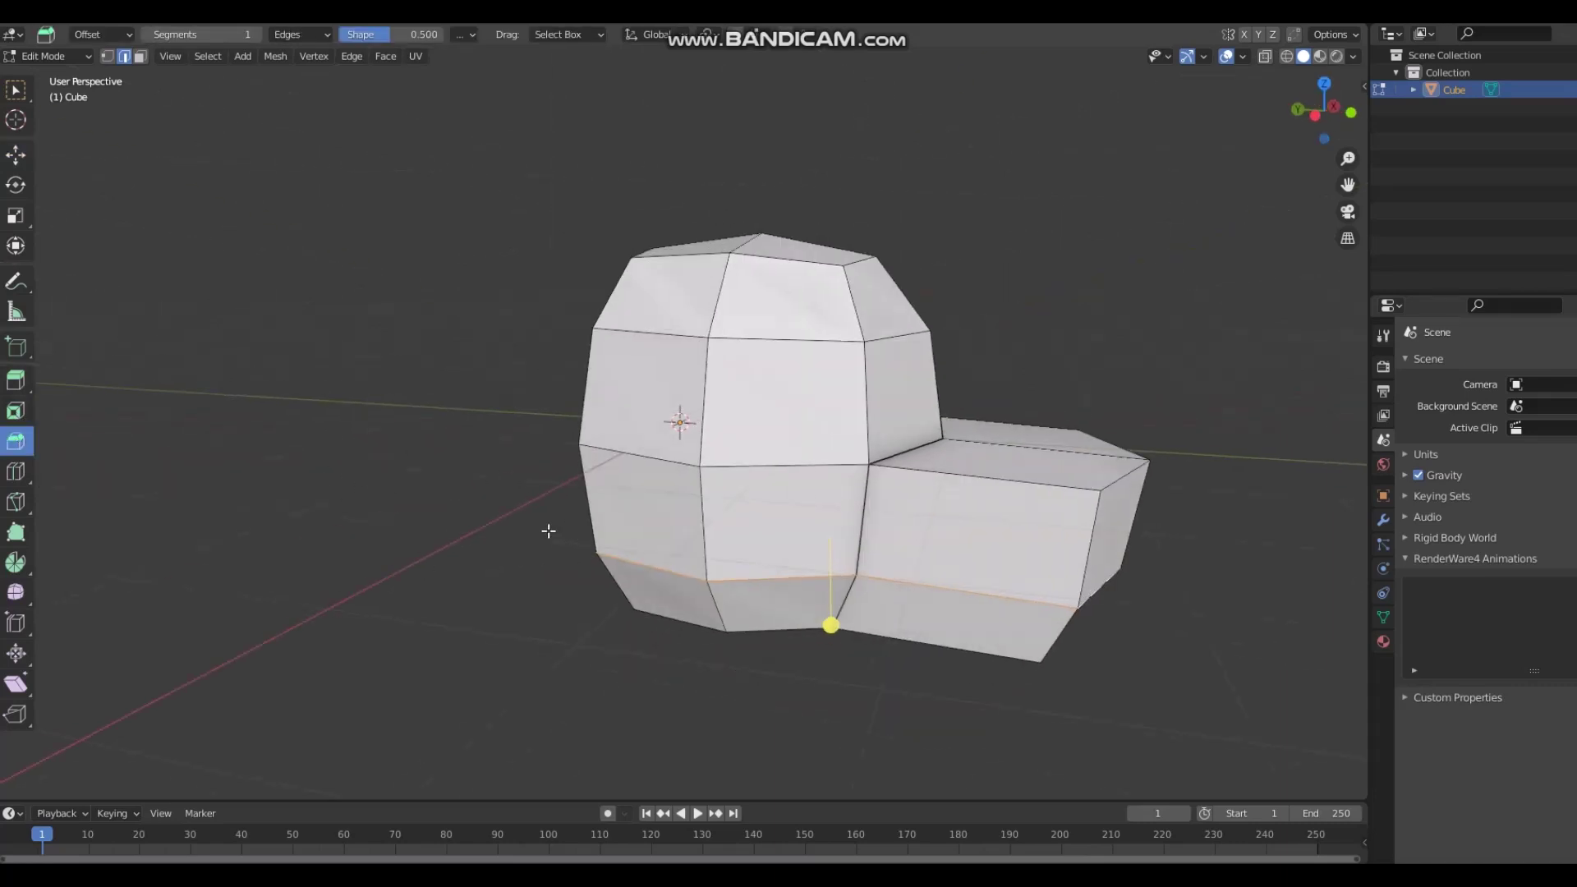
{"action": "middle_click_drag", "start_coordinate": [549, 532], "coordinate": [813, 587]}
{"action": "left_click_drag", "start_coordinate": [870, 462], "coordinate": [855, 594]}
{"action": "left_click", "coordinate": [460, 514]}
{"action": "middle_click_drag", "start_coordinate": [461, 514], "coordinate": [517, 566]}
{"action": "left_click", "coordinate": [140, 56]}
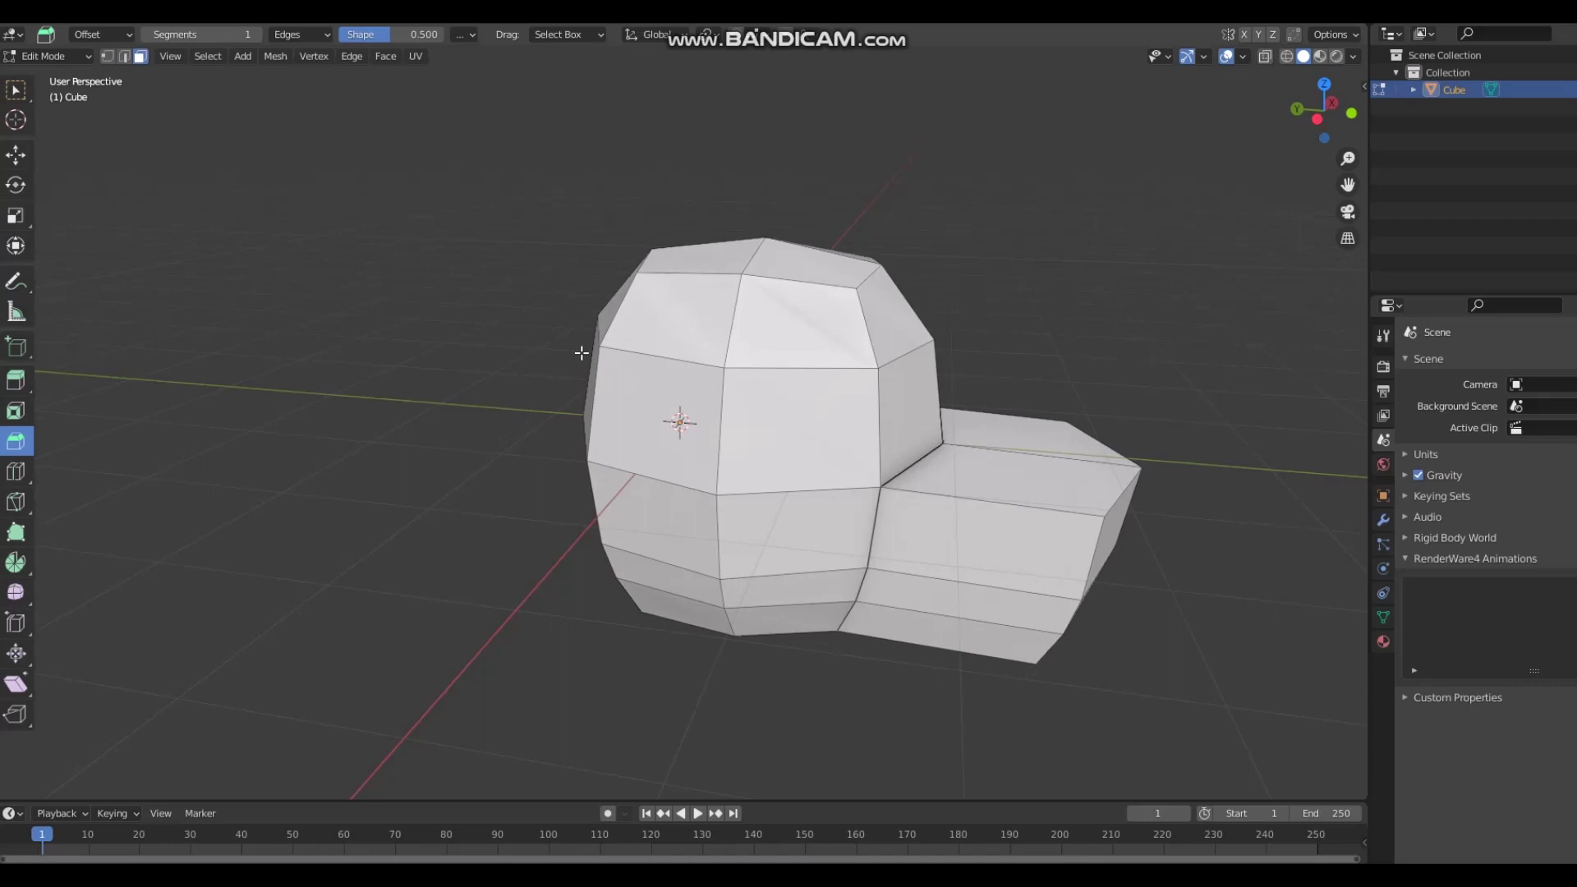
Step: Try bevelling the upper ring of faces together with the faces on top of the mesh, and undo it
{"action": "middle_click_drag", "start_coordinate": [581, 353], "coordinate": [780, 345]}
{"action": "left_click", "coordinate": [785, 342], "text": "alt"}
{"action": "left_click", "coordinate": [711, 252], "text": "shift"}
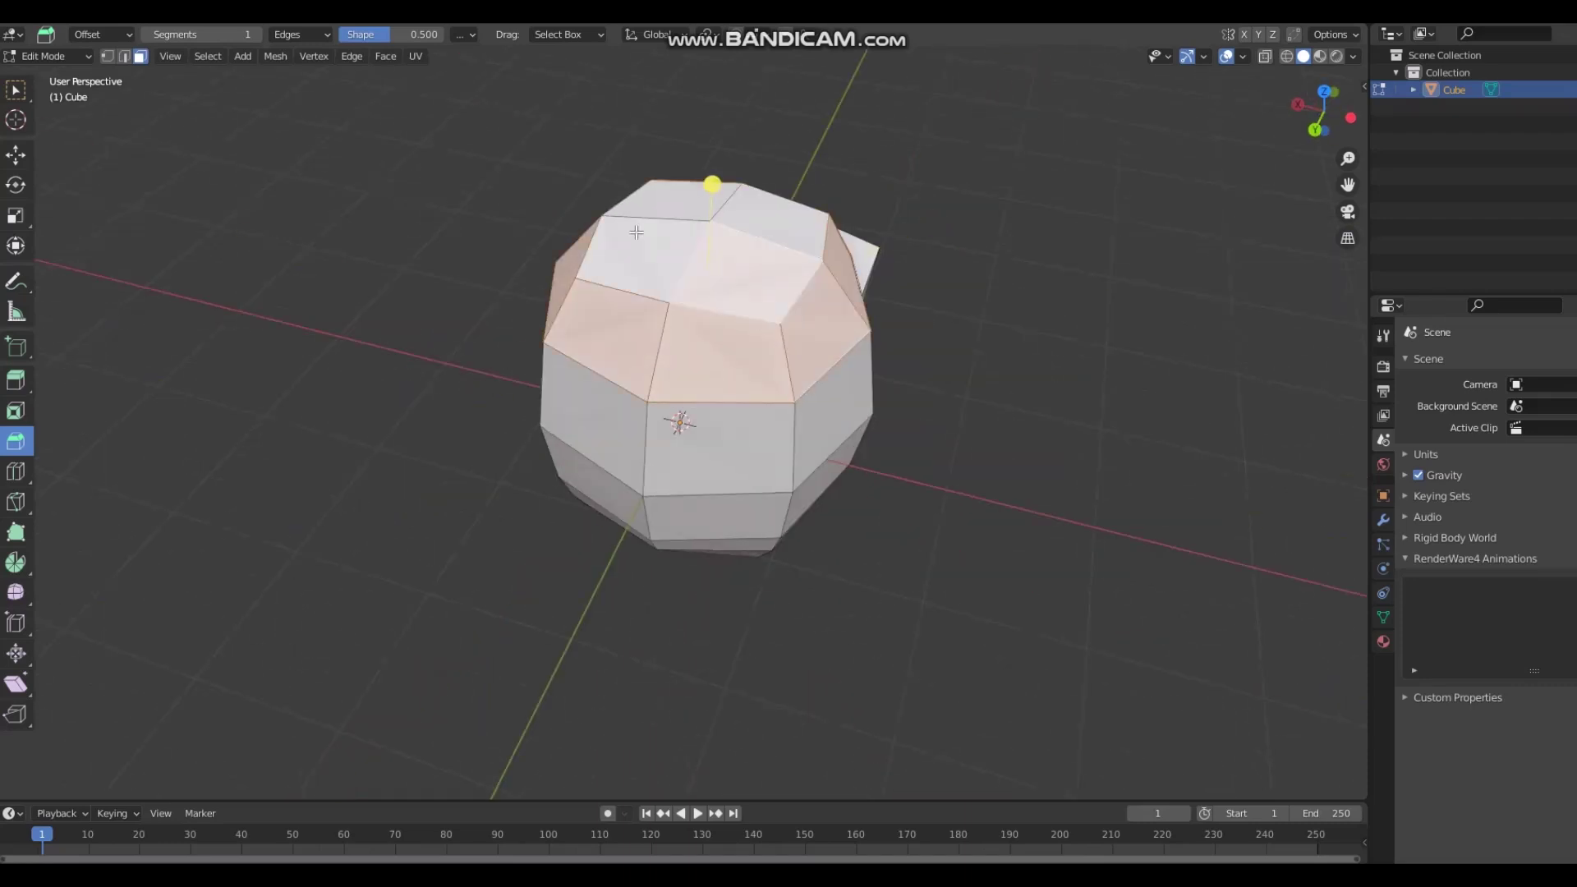
{"action": "left_click", "coordinate": [639, 234], "text": "shift"}
{"action": "left_click", "coordinate": [682, 198], "text": "shift"}
{"action": "left_click", "coordinate": [834, 243], "text": "shift"}
{"action": "middle_click_drag", "start_coordinate": [493, 219], "coordinate": [571, 192]}
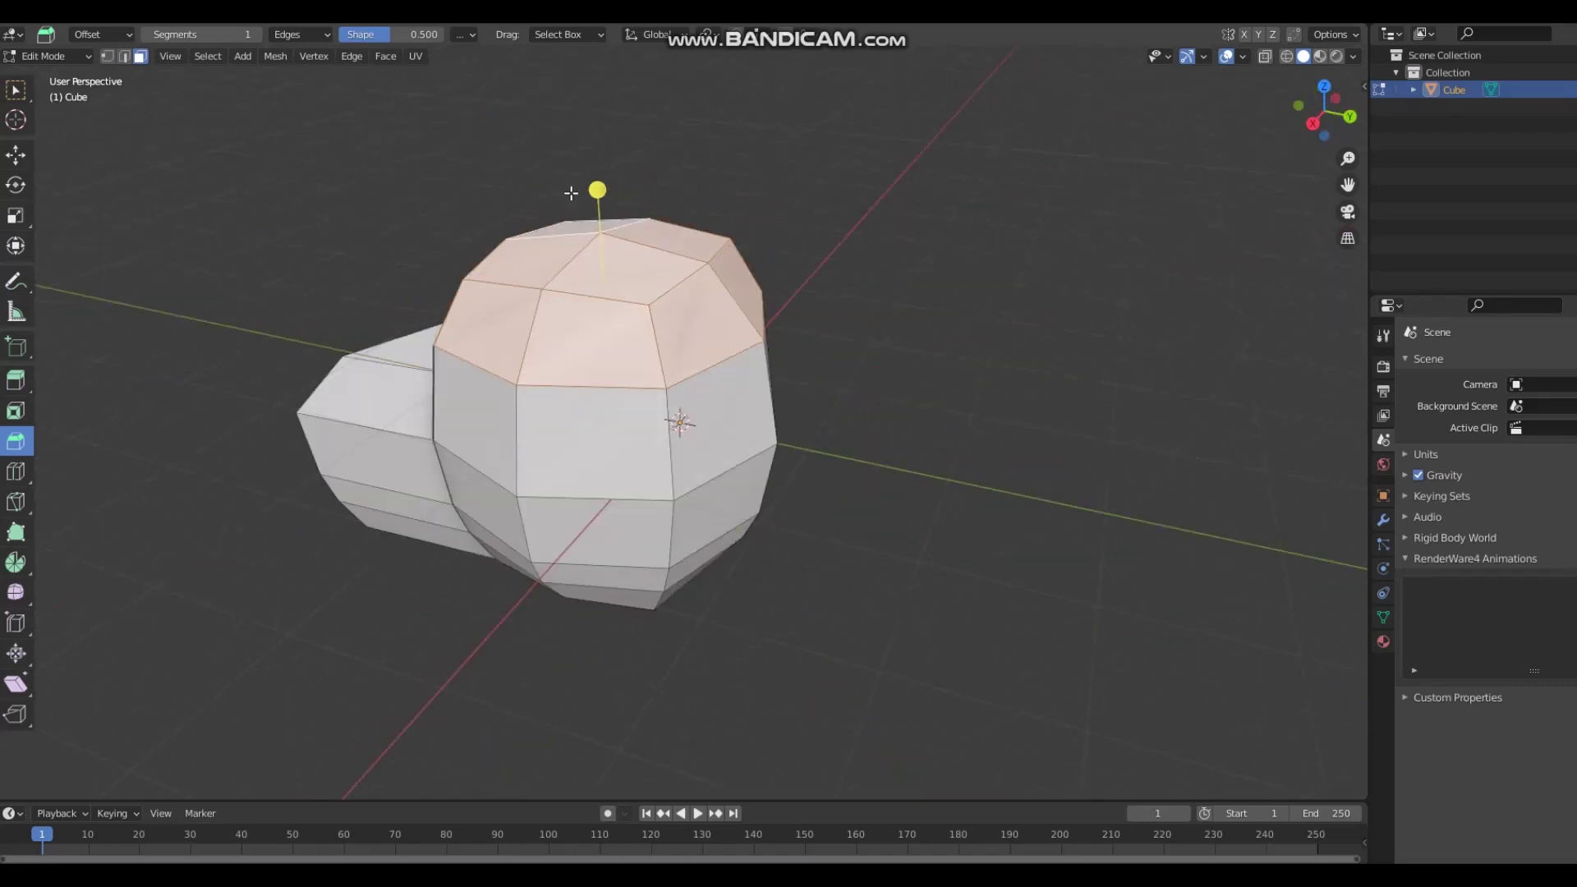
{"action": "left_click_drag", "start_coordinate": [597, 190], "coordinate": [605, 157]}
{"action": "key", "text": "ctrl+z"}
{"action": "key", "text": "ctrl+z"}
Step: Try bevelling a single face on top of the mesh and undo it
{"action": "left_click", "coordinate": [572, 271]}
{"action": "middle_click_drag", "start_coordinate": [572, 271], "coordinate": [637, 275]}
{"action": "left_click_drag", "start_coordinate": [663, 200], "coordinate": [668, 148]}
{"action": "key", "text": "ctrl+z"}
{"action": "middle_click_drag", "start_coordinate": [405, 331], "coordinate": [668, 422]}
{"action": "key", "text": "ctrl+z"}
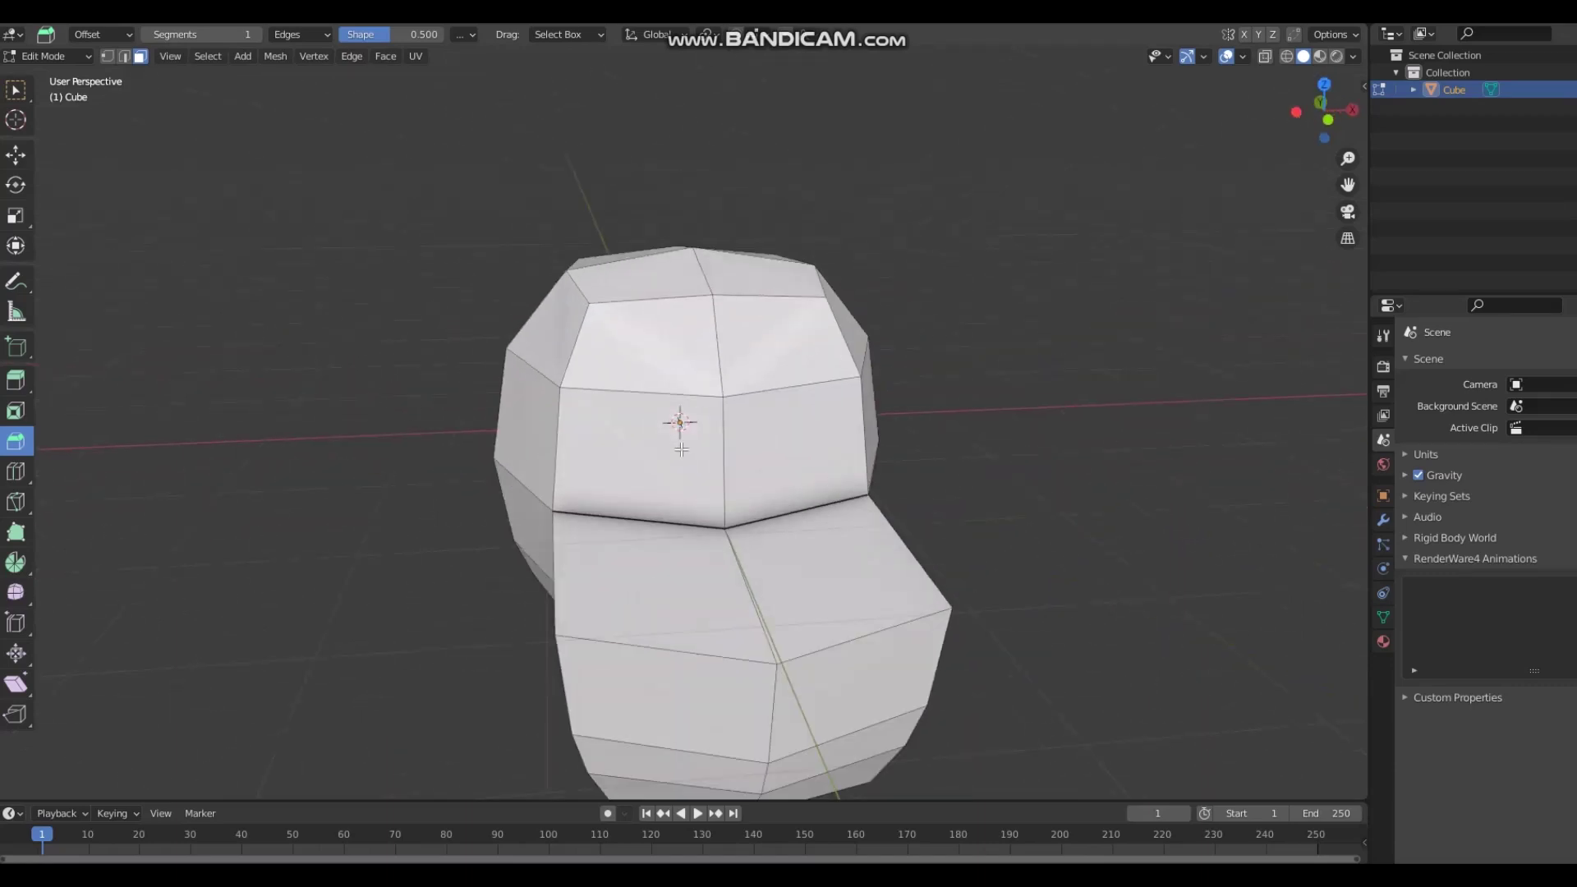
Step: Bevel the two front faces above the protruding block into smaller eye faces and select both inner faces
{"action": "left_click", "coordinate": [672, 424]}
{"action": "middle_click_drag", "start_coordinate": [770, 445], "coordinate": [567, 482]}
{"action": "left_click_drag", "start_coordinate": [541, 478], "coordinate": [515, 500]}
{"action": "left_click", "coordinate": [662, 498]}
{"action": "left_click", "coordinate": [513, 468], "text": "shift"}
{"action": "middle_click_drag", "start_coordinate": [439, 473], "coordinate": [530, 473]}
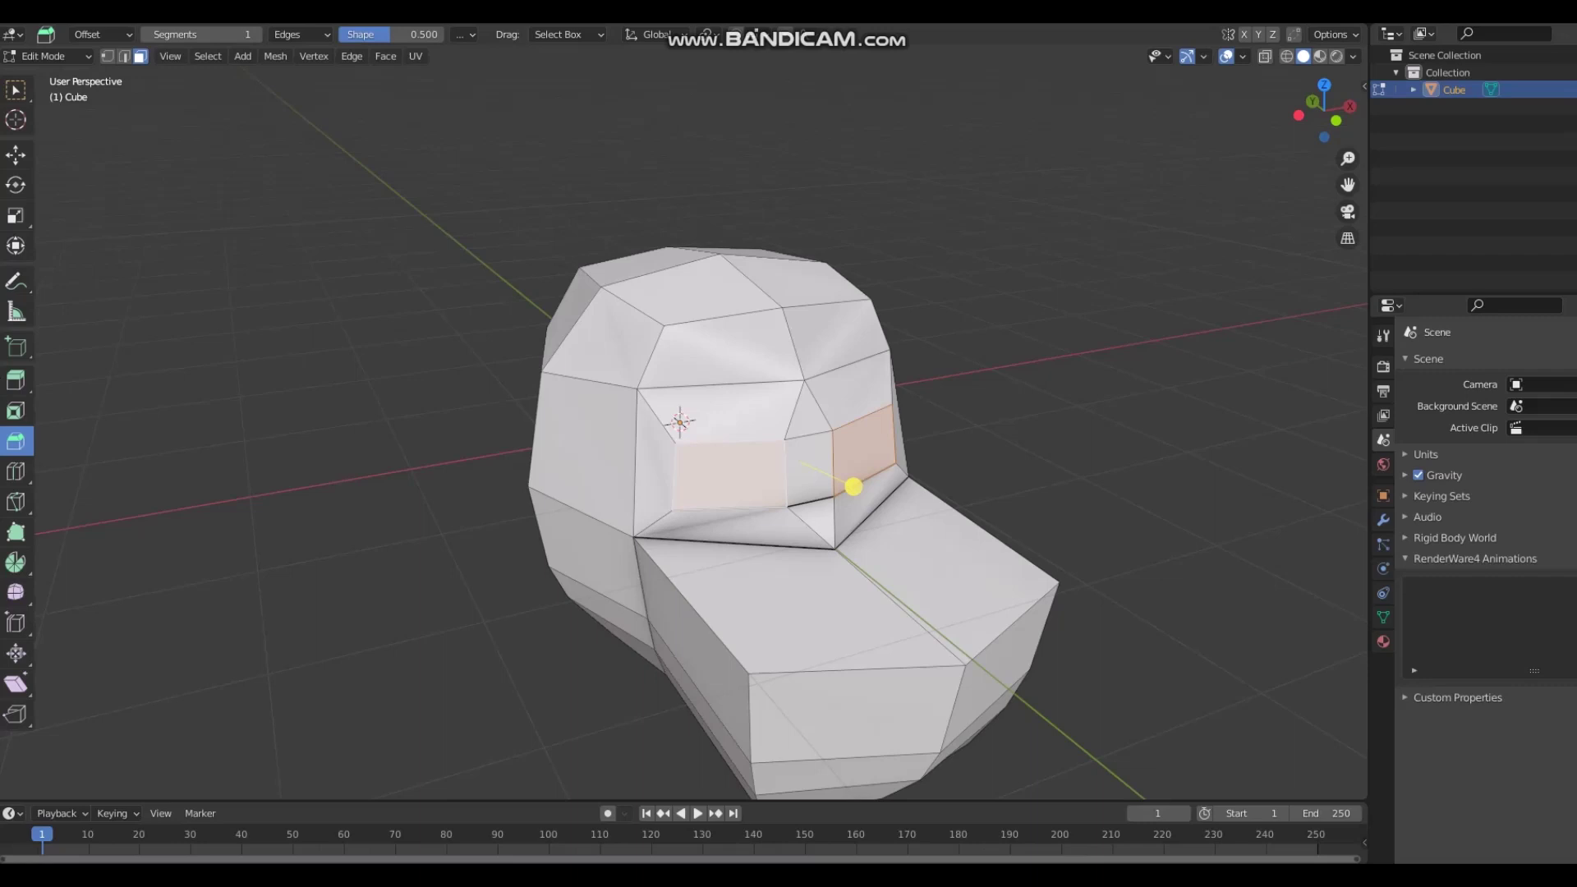
Step: Extrude the two selected eye faces inward to form recessed eye sockets
{"action": "left_click", "coordinate": [16, 380]}
{"action": "left_click_drag", "start_coordinate": [876, 495], "coordinate": [809, 465]}
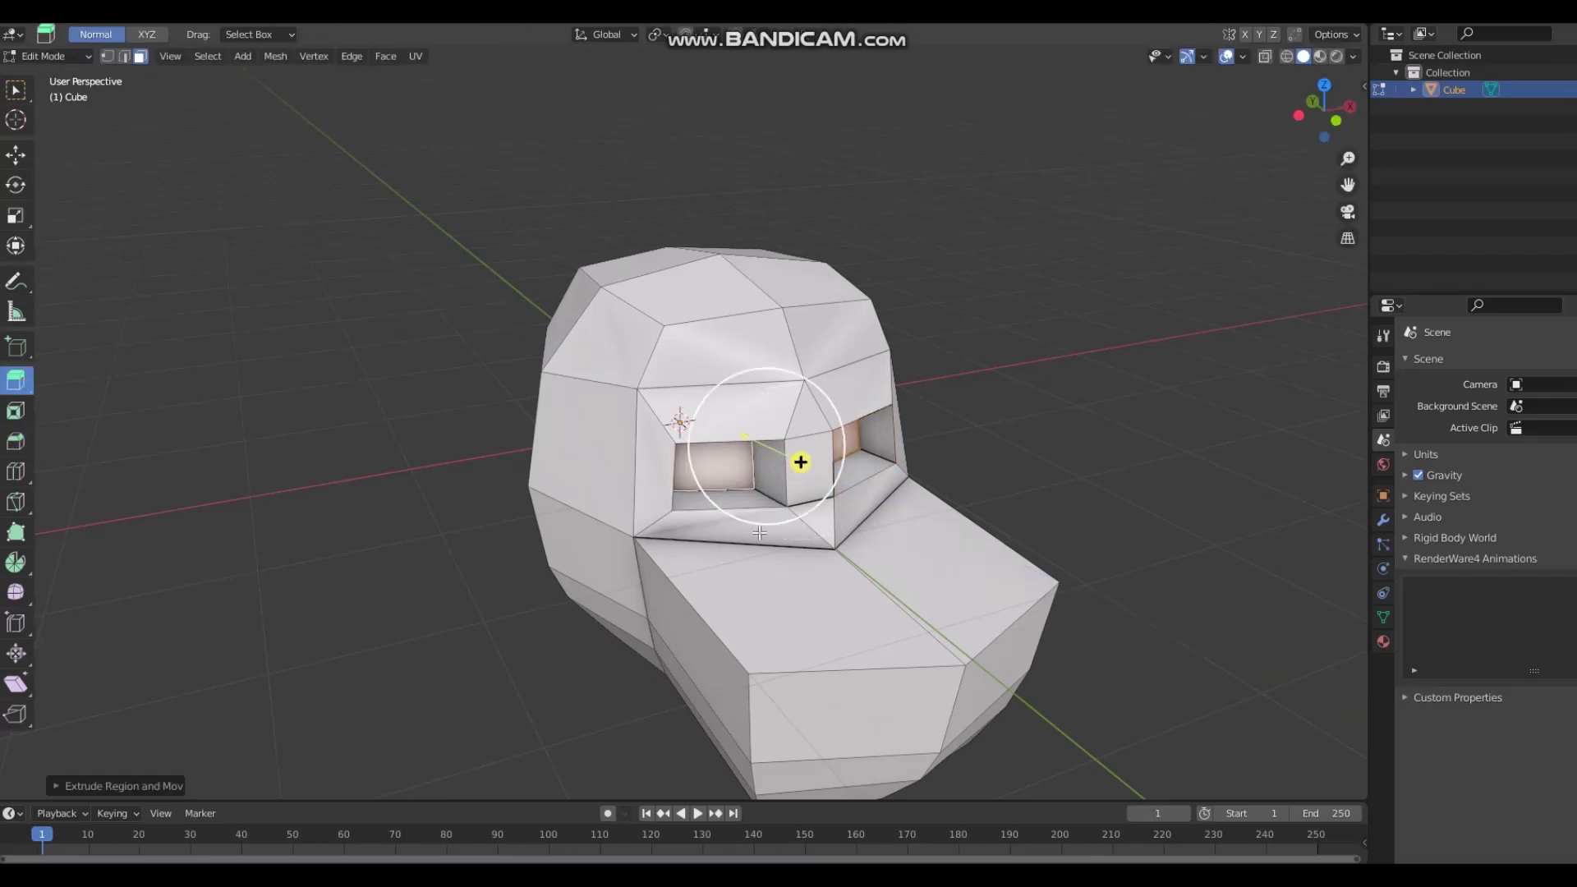
{"action": "middle_click_drag", "start_coordinate": [809, 465], "coordinate": [426, 518]}
Step: Select the whole mesh and add a Subdivision Surface modifier
{"action": "key", "text": "a"}
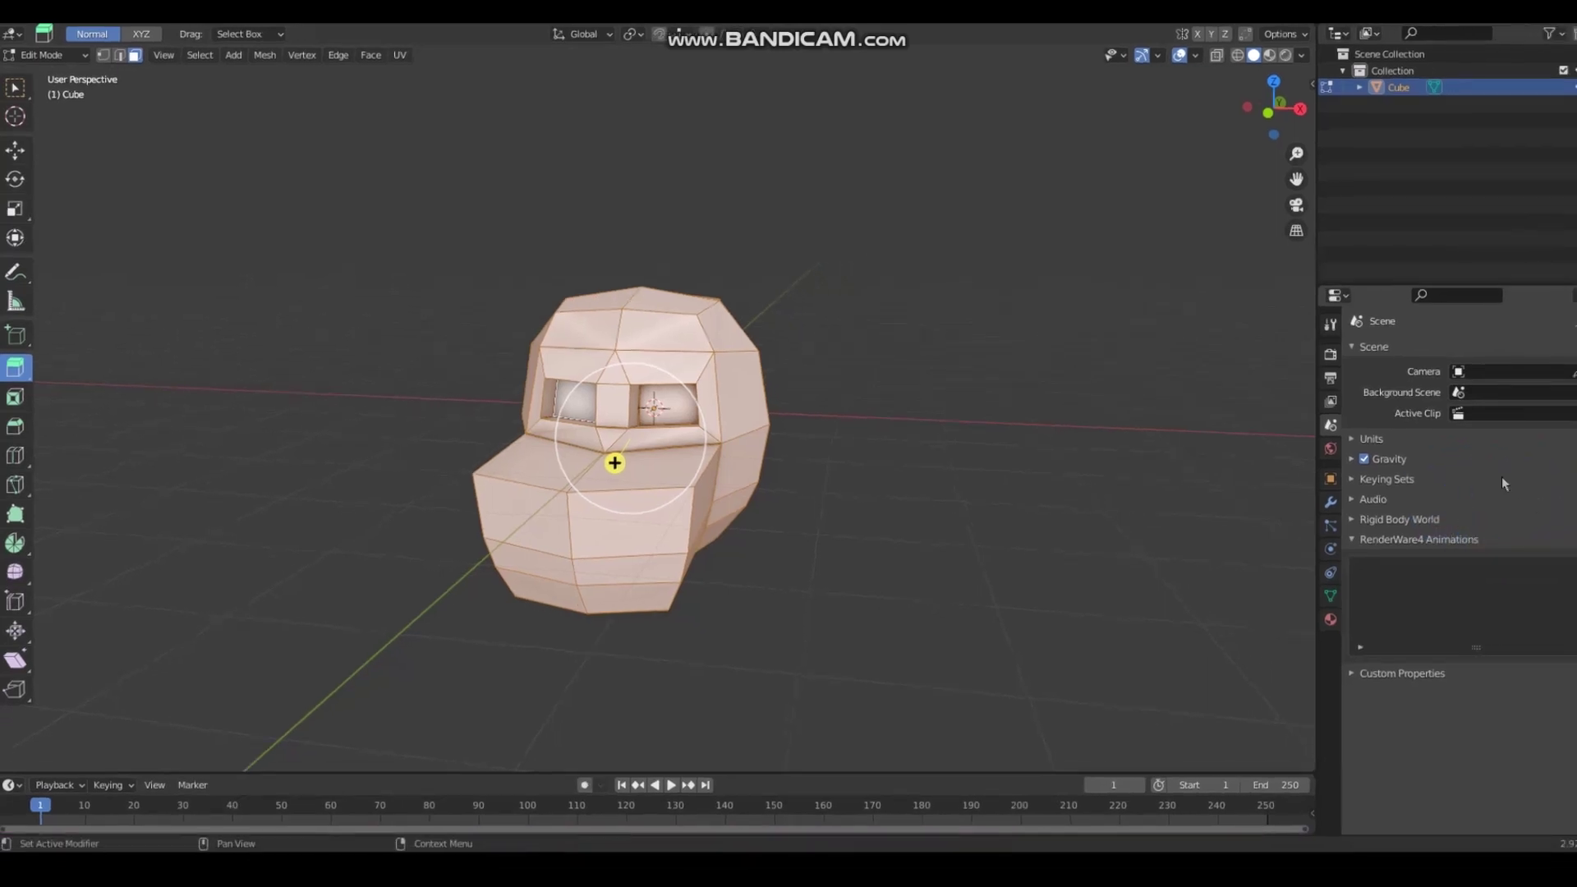
{"action": "left_click", "coordinate": [1330, 501]}
{"action": "left_click", "coordinate": [1423, 351]}
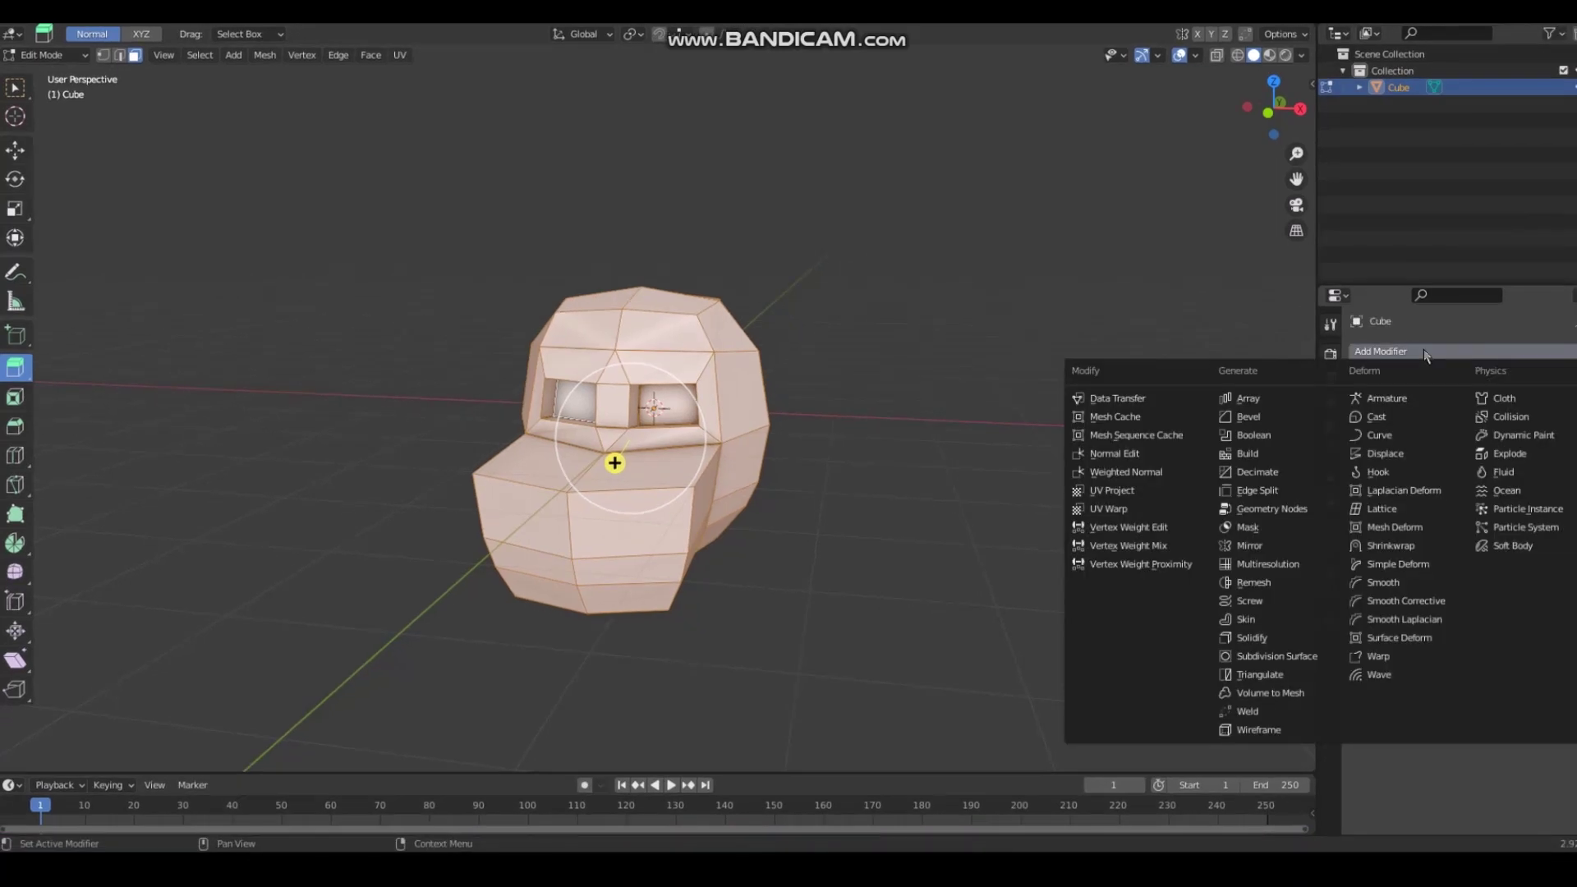
{"action": "left_click", "coordinate": [1278, 657]}
{"action": "middle_click_drag", "start_coordinate": [493, 493], "coordinate": [375, 466]}
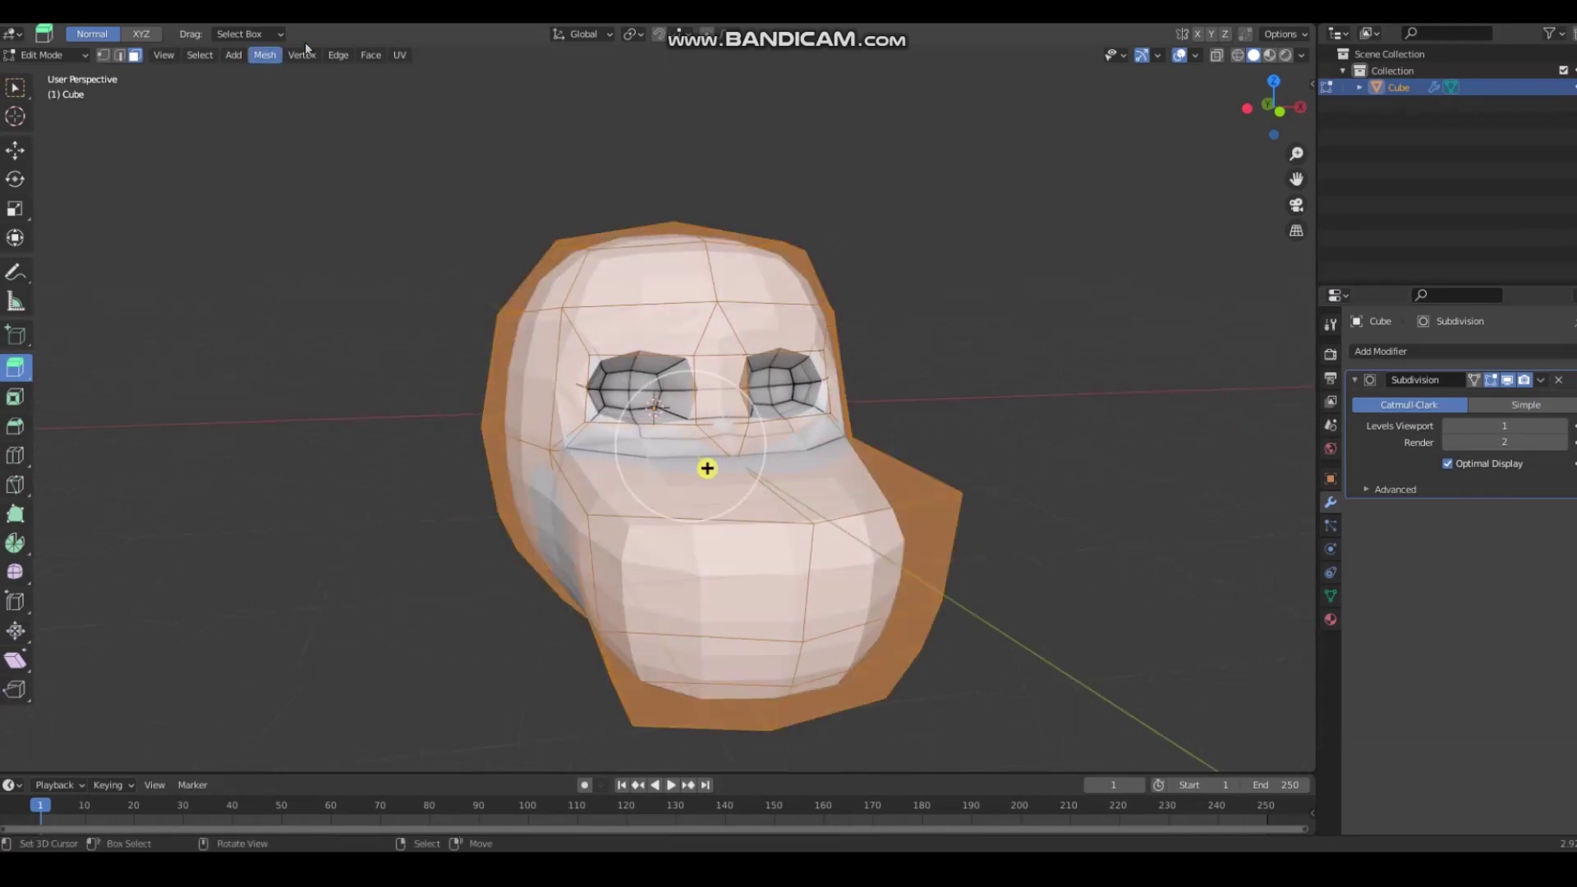
Step: Turn off the Cavity viewport shading option and apply smooth shading to all faces
{"action": "left_click", "coordinate": [1302, 55]}
{"action": "left_click", "coordinate": [1207, 431]}
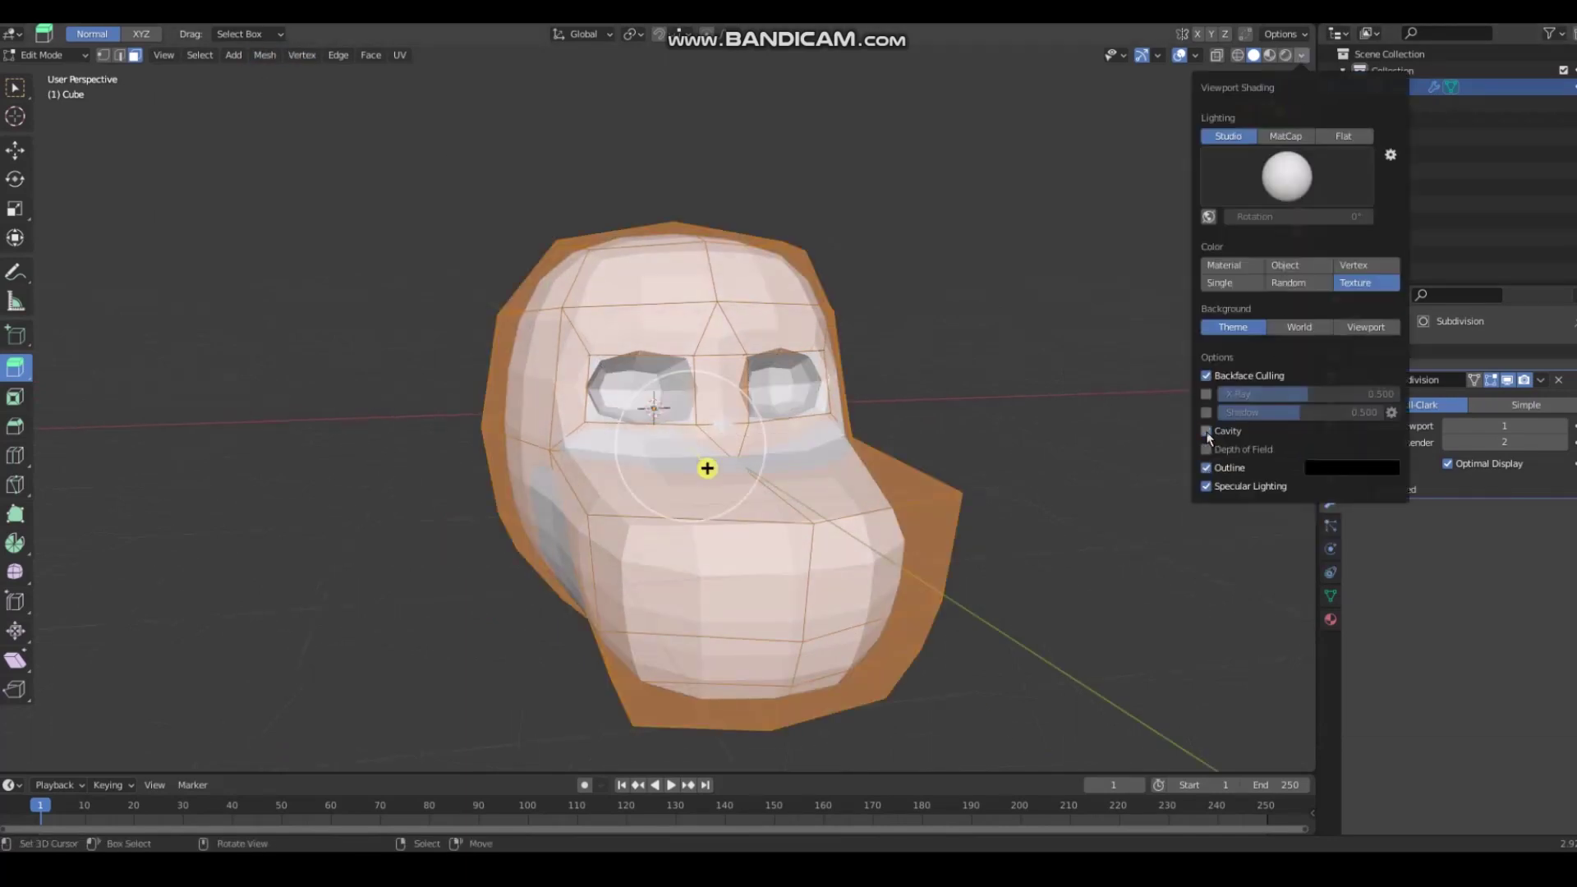
{"action": "left_click", "coordinate": [265, 55]}
{"action": "mouse_move", "coordinate": [332, 349]}
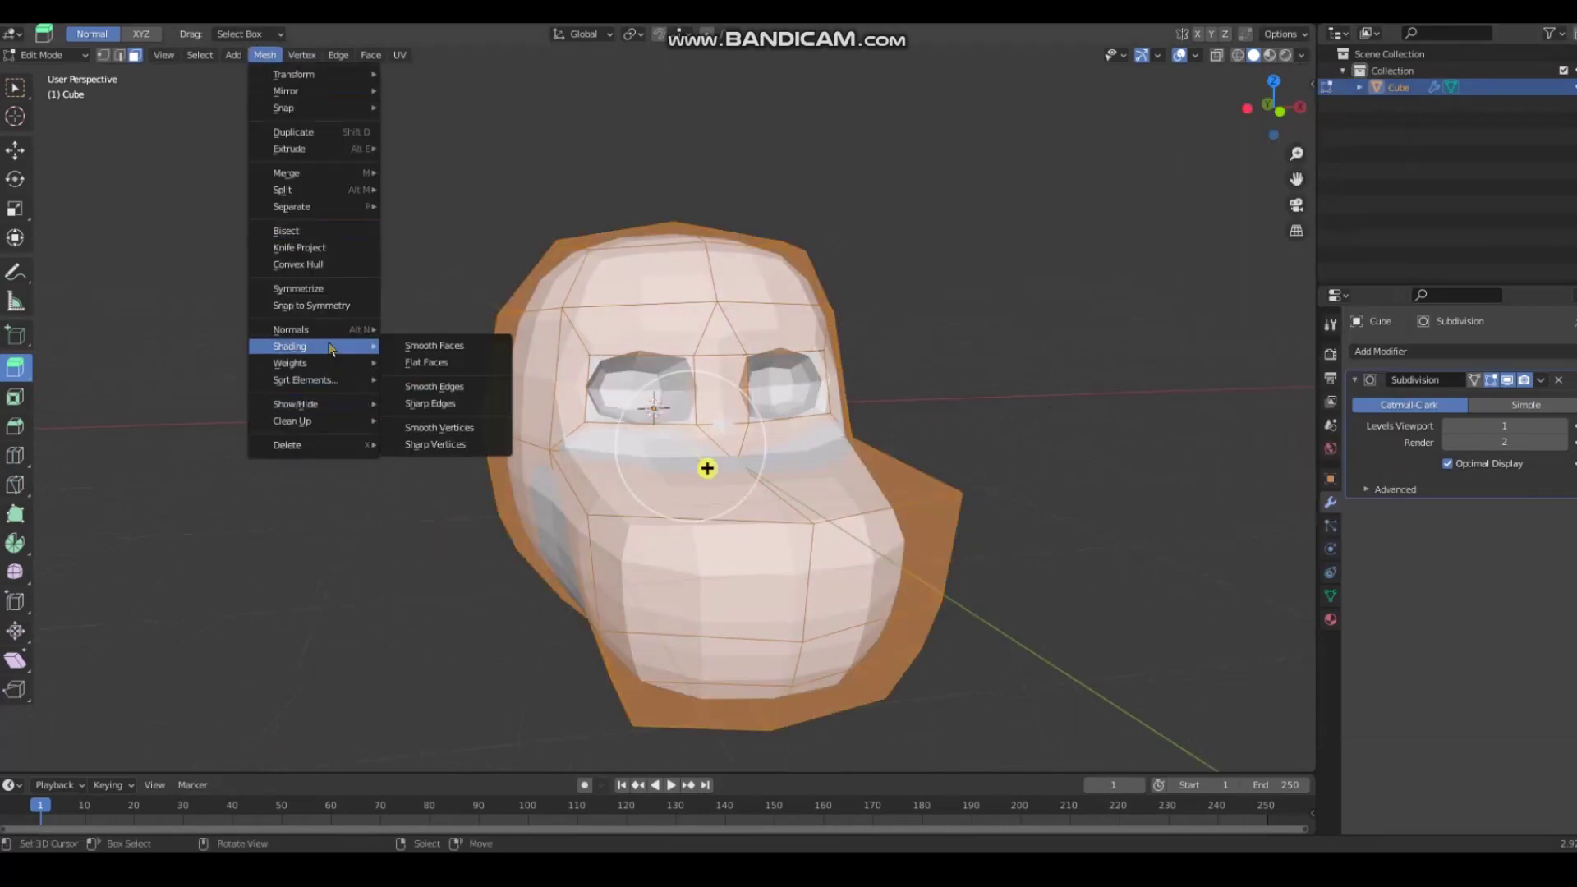
{"action": "left_click", "coordinate": [433, 345]}
{"action": "mouse_move", "coordinate": [422, 342]}
{"action": "middle_mouse_down"}
{"action": "mouse_move", "coordinate": [274, 342]}
{"action": "mouse_move", "coordinate": [353, 362]}
{"action": "mouse_move", "coordinate": [282, 306]}
{"action": "mouse_move", "coordinate": [342, 348]}
{"action": "mouse_move", "coordinate": [471, 345]}
{"action": "mouse_move", "coordinate": [275, 356]}
{"action": "mouse_move", "coordinate": [345, 362]}
{"action": "mouse_move", "coordinate": [274, 345]}
{"action": "mouse_move", "coordinate": [166, 354]}
{"action": "mouse_move", "coordinate": [441, 356]}
{"action": "mouse_move", "coordinate": [107, 141]}
{"action": "middle_mouse_up"}
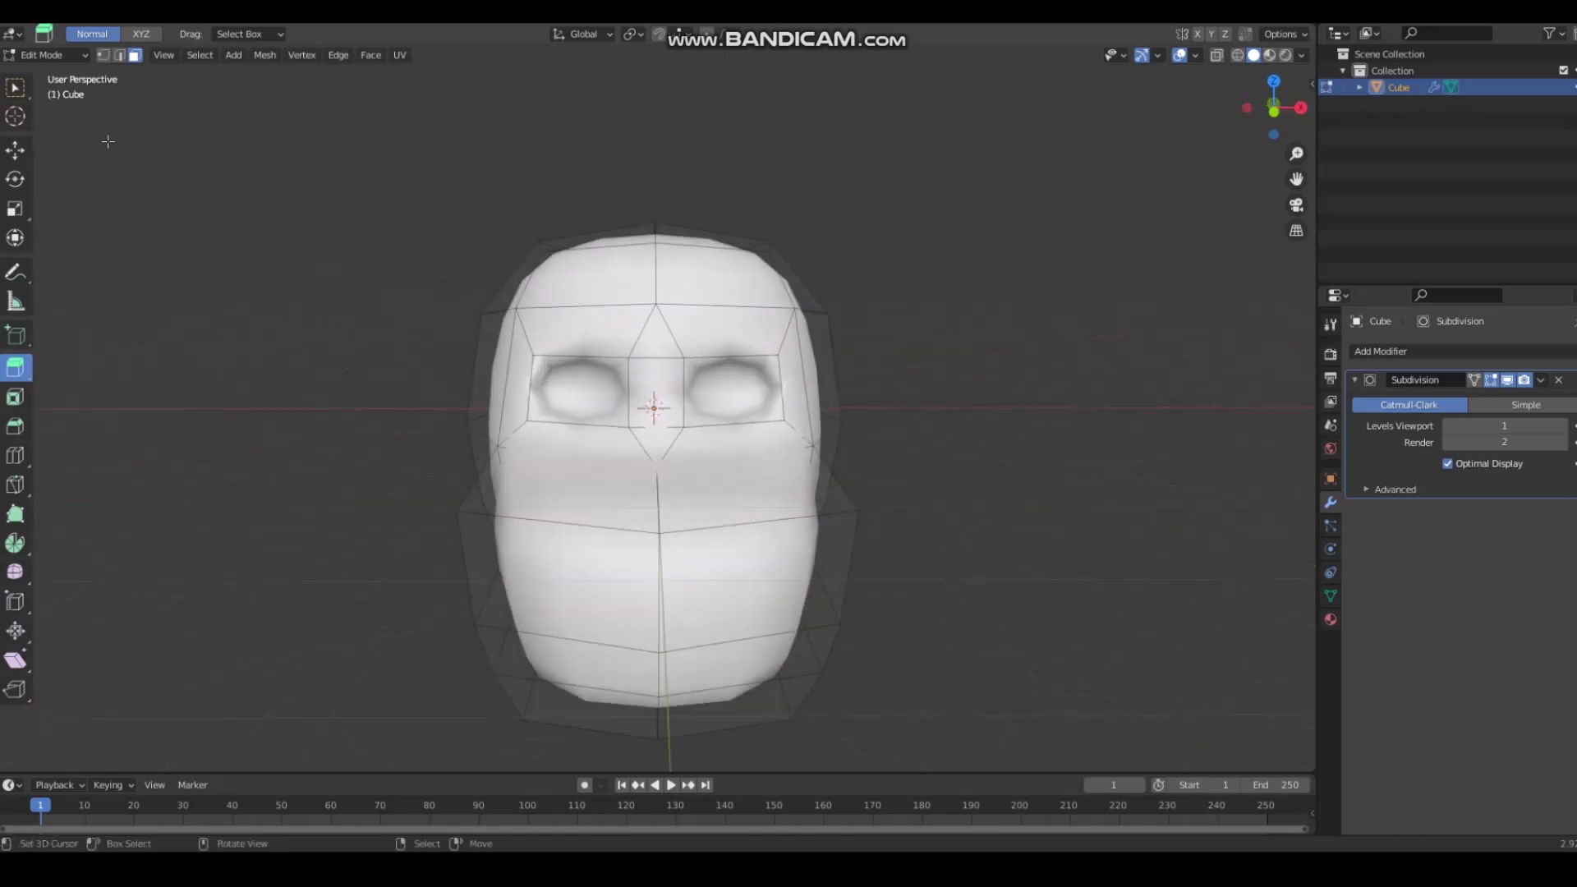
Step: Enable X-axis mesh mirroring and set the transform orientation to Normal
{"action": "left_click", "coordinate": [1201, 34]}
{"action": "left_click", "coordinate": [585, 35]}
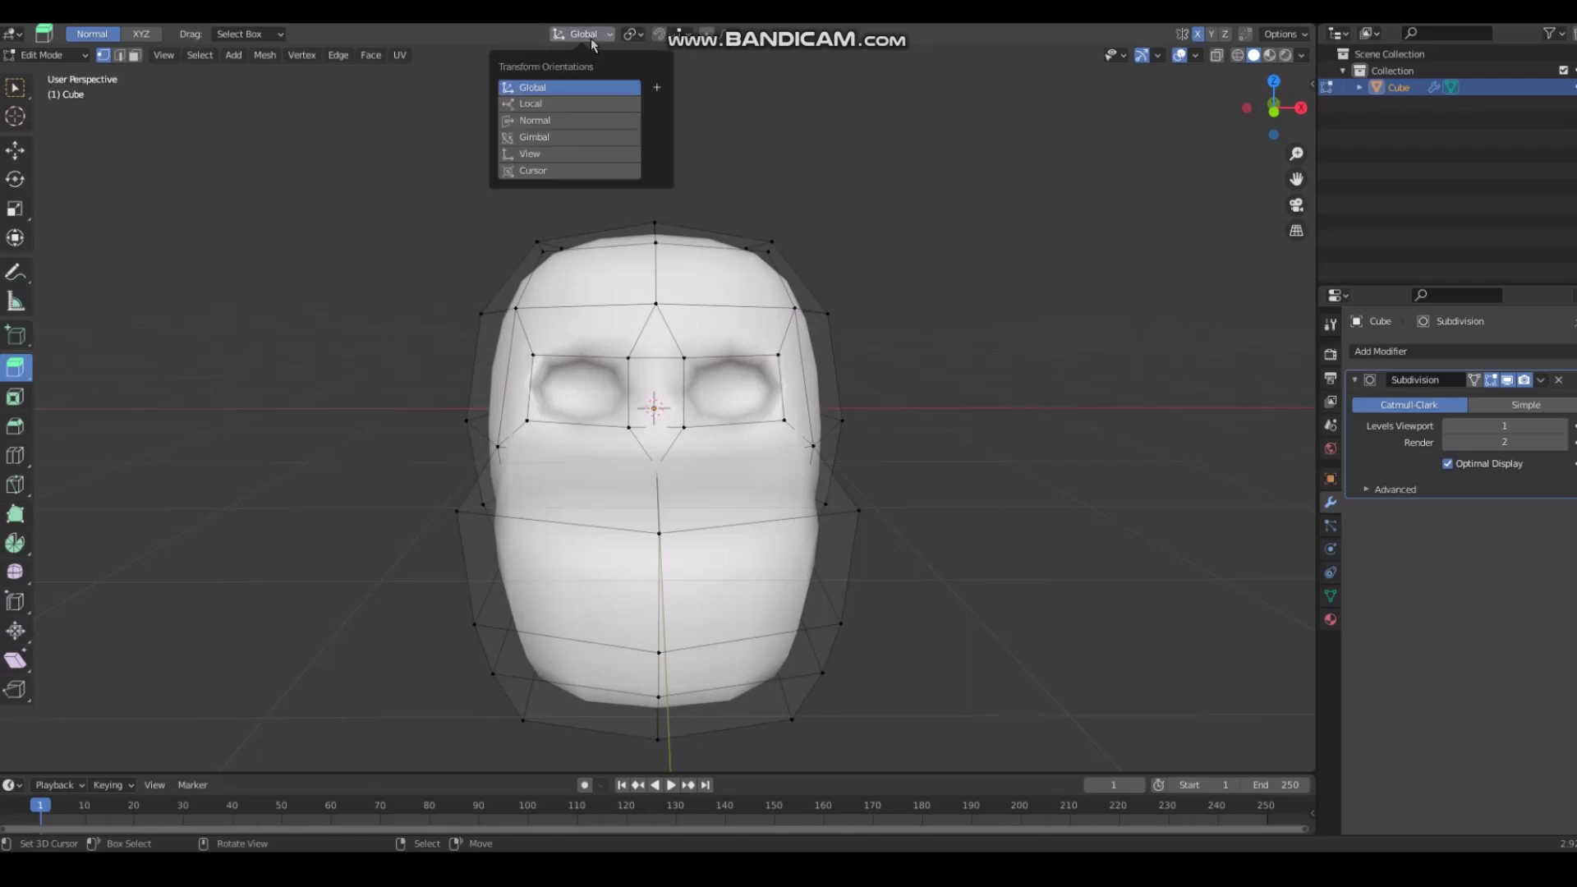
{"action": "left_click", "coordinate": [565, 123]}
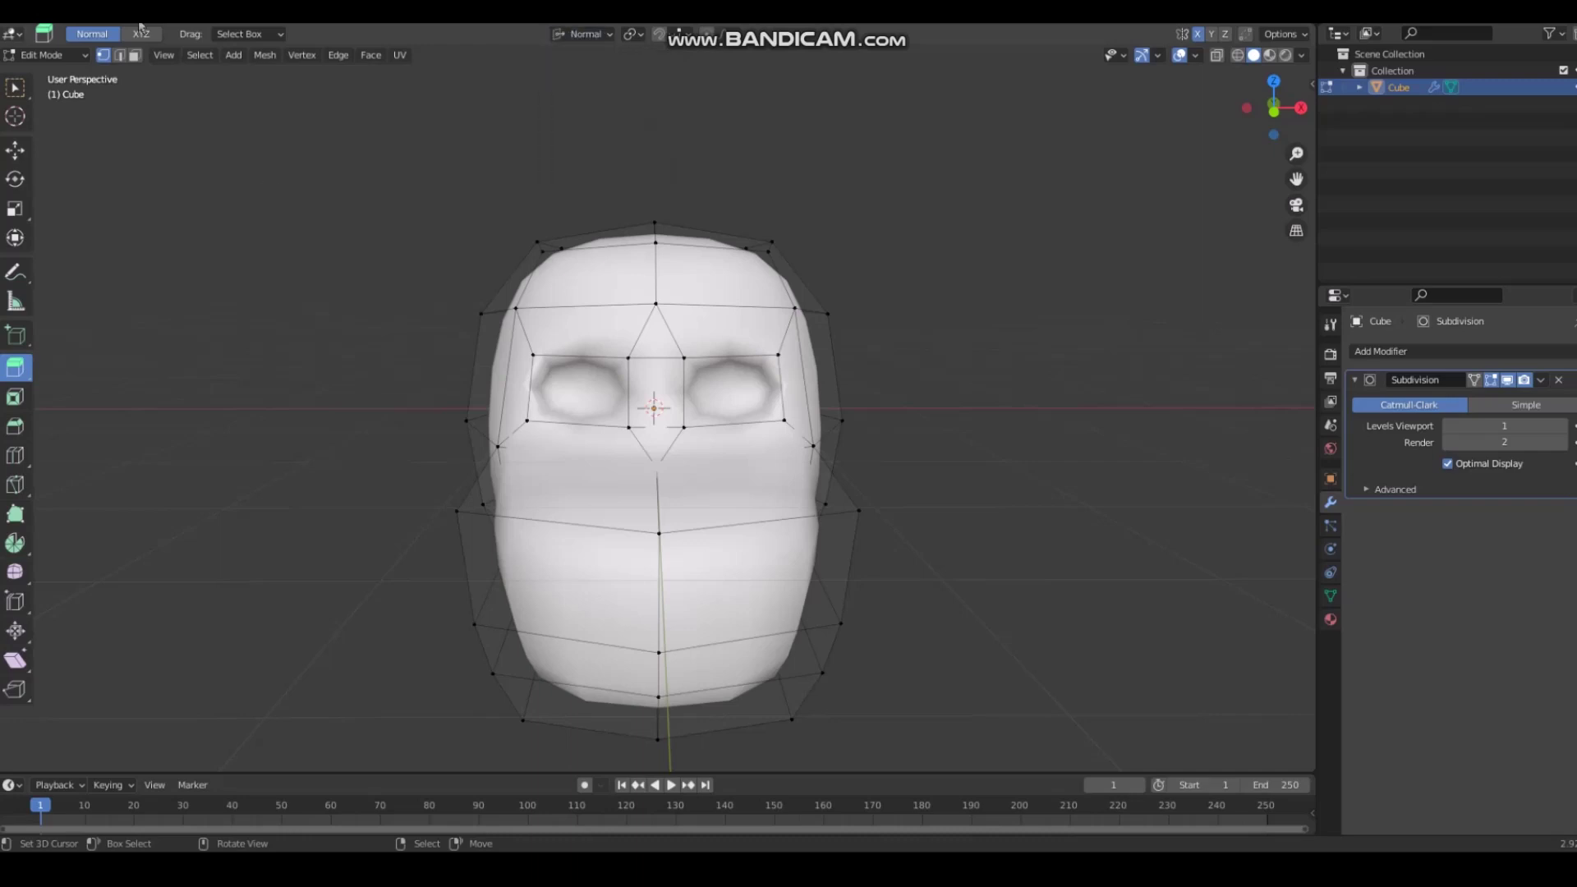
Step: Select one forehead face and activate the Move tool
{"action": "middle_click_drag", "start_coordinate": [504, 288], "coordinate": [363, 288]}
{"action": "right_click", "coordinate": [540, 269]}
{"action": "middle_click_drag", "start_coordinate": [460, 264], "coordinate": [655, 260]}
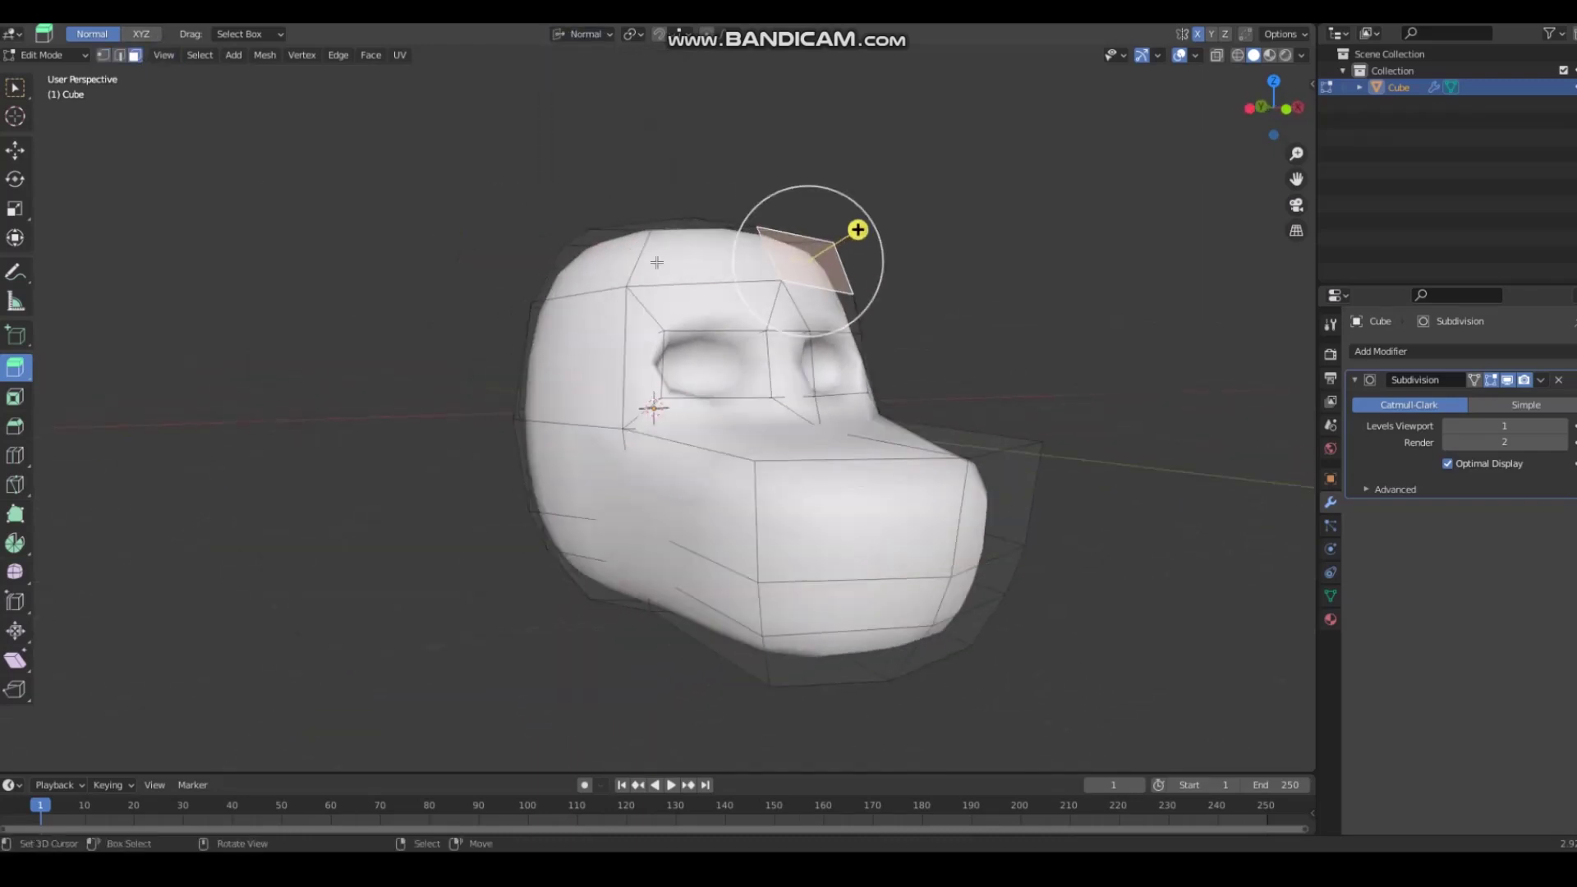
{"action": "left_click", "coordinate": [16, 151]}
Step: Try moving the forehead face along its normal and, with Global orientation, along the Z axis
{"action": "middle_click_drag", "start_coordinate": [854, 255], "coordinate": [982, 257]}
{"action": "left_click_drag", "start_coordinate": [908, 236], "coordinate": [977, 190]}
{"action": "key", "text": "Escape"}
{"action": "left_click", "coordinate": [583, 33]}
{"action": "left_click", "coordinate": [567, 91]}
{"action": "middle_click_drag", "start_coordinate": [625, 246], "coordinate": [772, 230]}
{"action": "left_click_drag", "start_coordinate": [789, 224], "coordinate": [802, 91]}
{"action": "right_click", "coordinate": [803, 91]}
Step: Set the transform orientation to Normal, push the eye socket's inner face deeper along its normal and enlarge it
{"action": "left_click", "coordinate": [584, 35]}
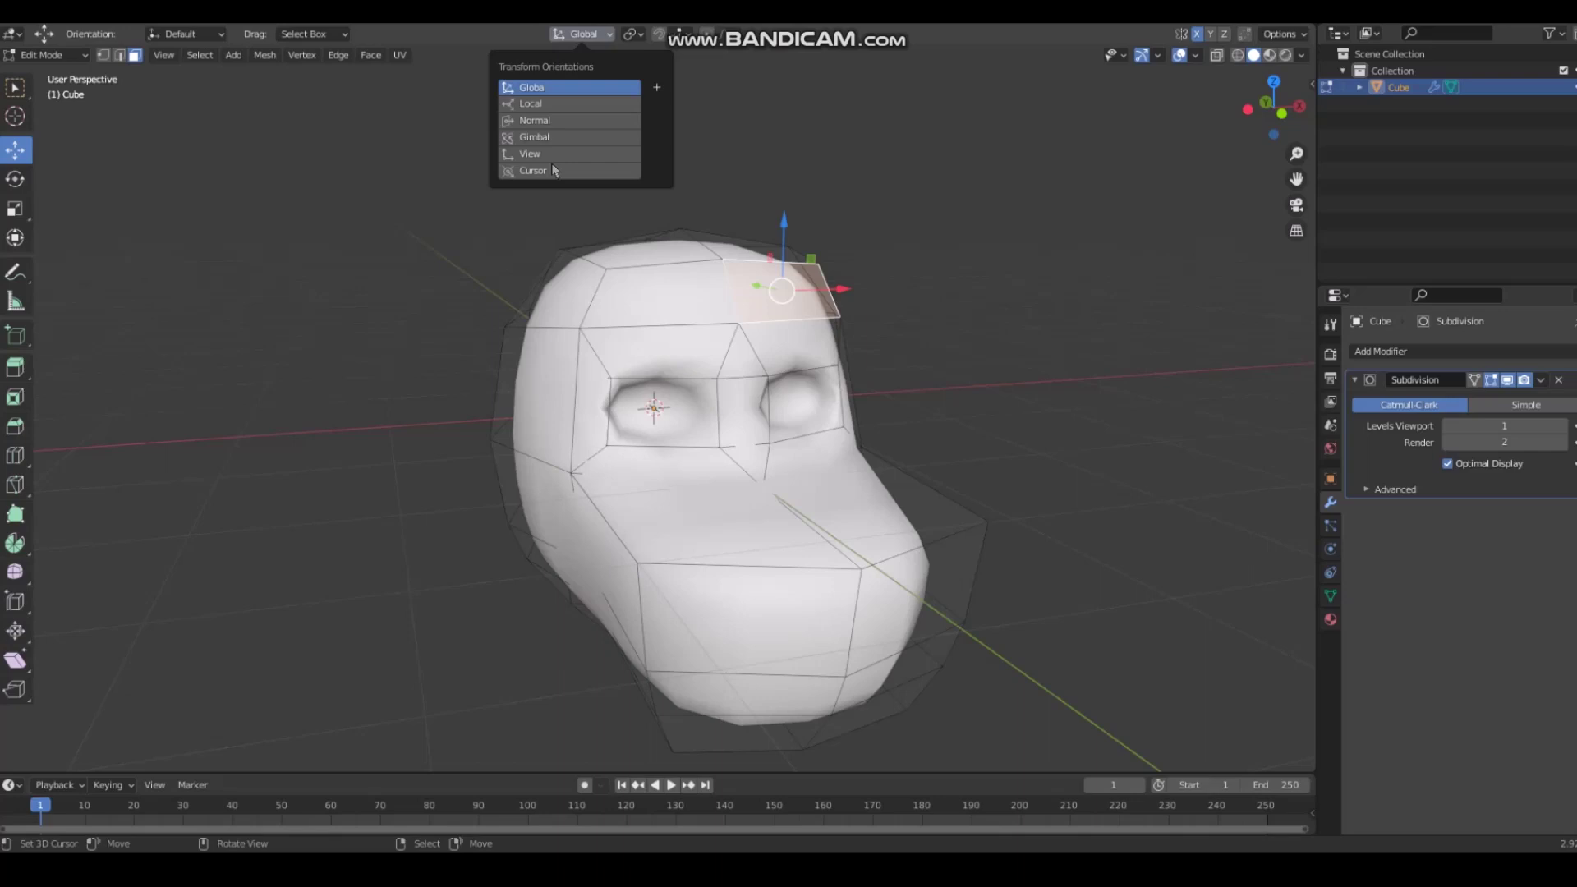
{"action": "left_click", "coordinate": [555, 122]}
{"action": "mouse_move", "coordinate": [682, 243]}
{"action": "middle_mouse_down"}
{"action": "mouse_move", "coordinate": [785, 257]}
{"action": "mouse_move", "coordinate": [684, 237]}
{"action": "middle_mouse_up"}
{"action": "right_click", "coordinate": [631, 376]}
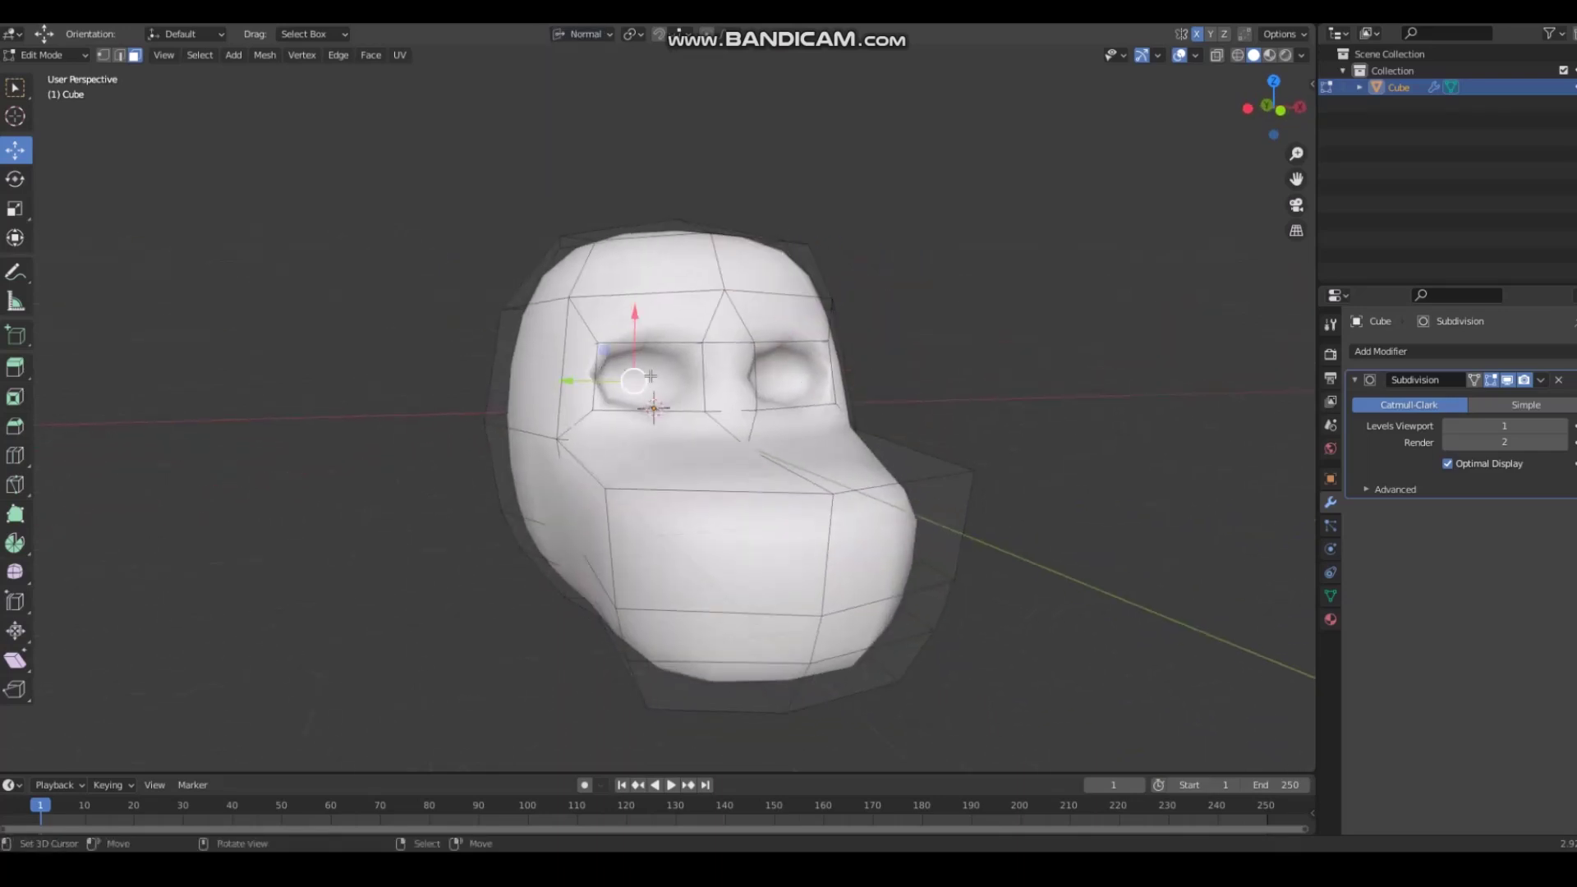
{"action": "middle_click_drag", "start_coordinate": [657, 403], "coordinate": [734, 452]}
{"action": "left_click_drag", "start_coordinate": [792, 455], "coordinate": [752, 425]}
{"action": "middle_click_drag", "start_coordinate": [575, 386], "coordinate": [360, 414]}
{"action": "key", "text": "s"}
{"action": "left_click", "coordinate": [188, 345]}
{"action": "right_click", "coordinate": [331, 397]}
{"action": "scroll", "coordinate": [331, 398], "scroll_direction": "up", "scroll_amount": 4}
{"action": "scroll", "coordinate": [454, 419], "scroll_direction": "down", "scroll_amount": 2}
{"action": "middle_click_drag", "start_coordinate": [455, 419], "coordinate": [483, 436]}
{"action": "scroll", "coordinate": [483, 436], "scroll_direction": "down", "scroll_amount": 2}
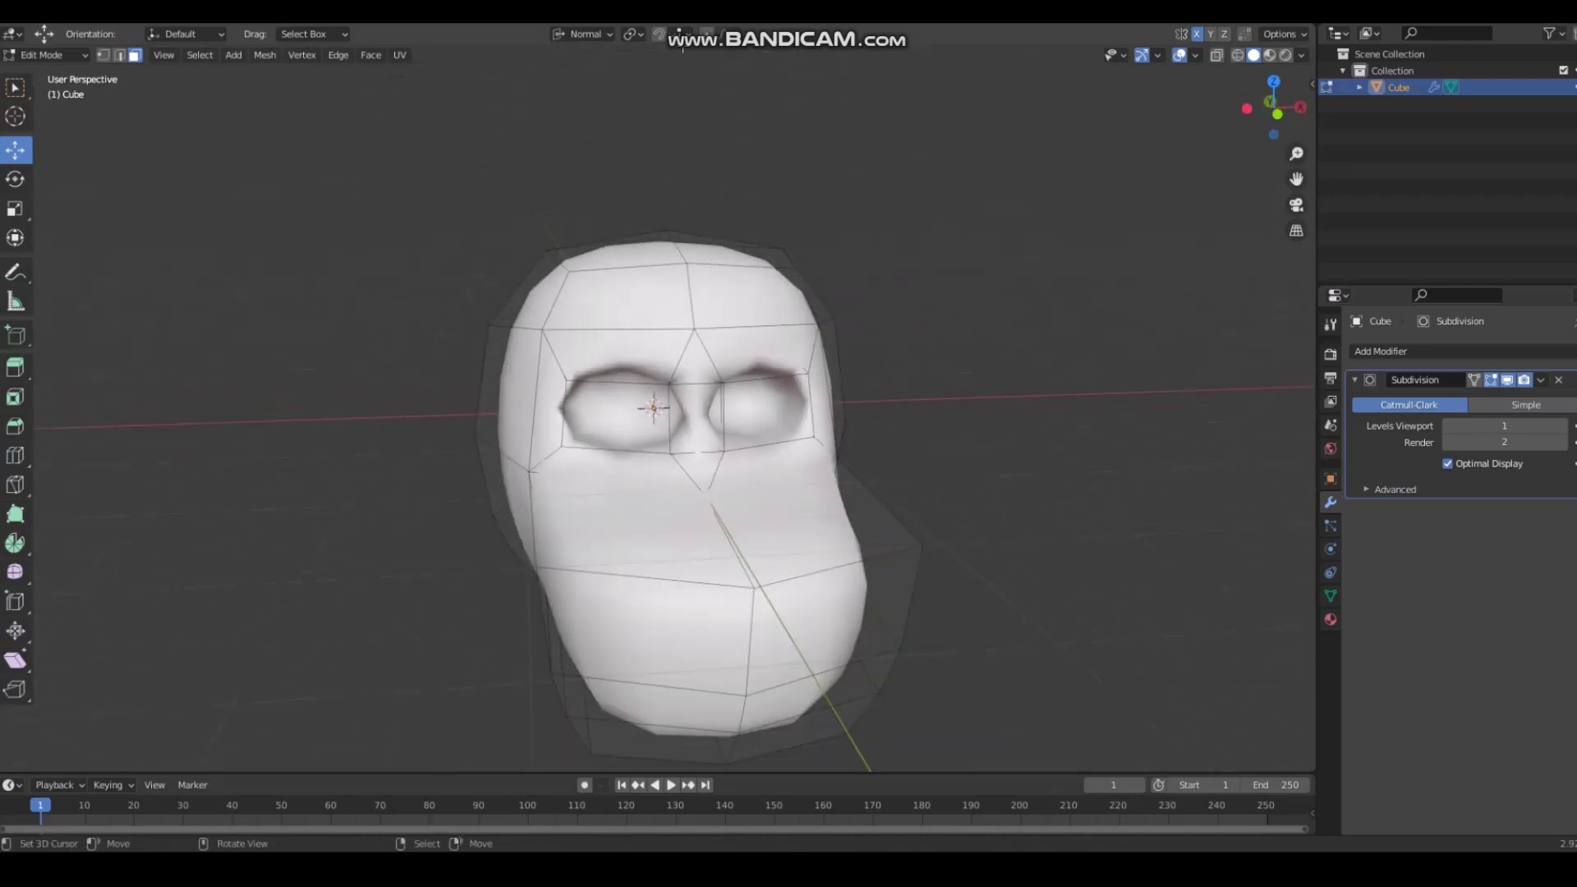
Step: Review the transform pivot point options and choose Median Point
{"action": "left_click", "coordinate": [628, 38]}
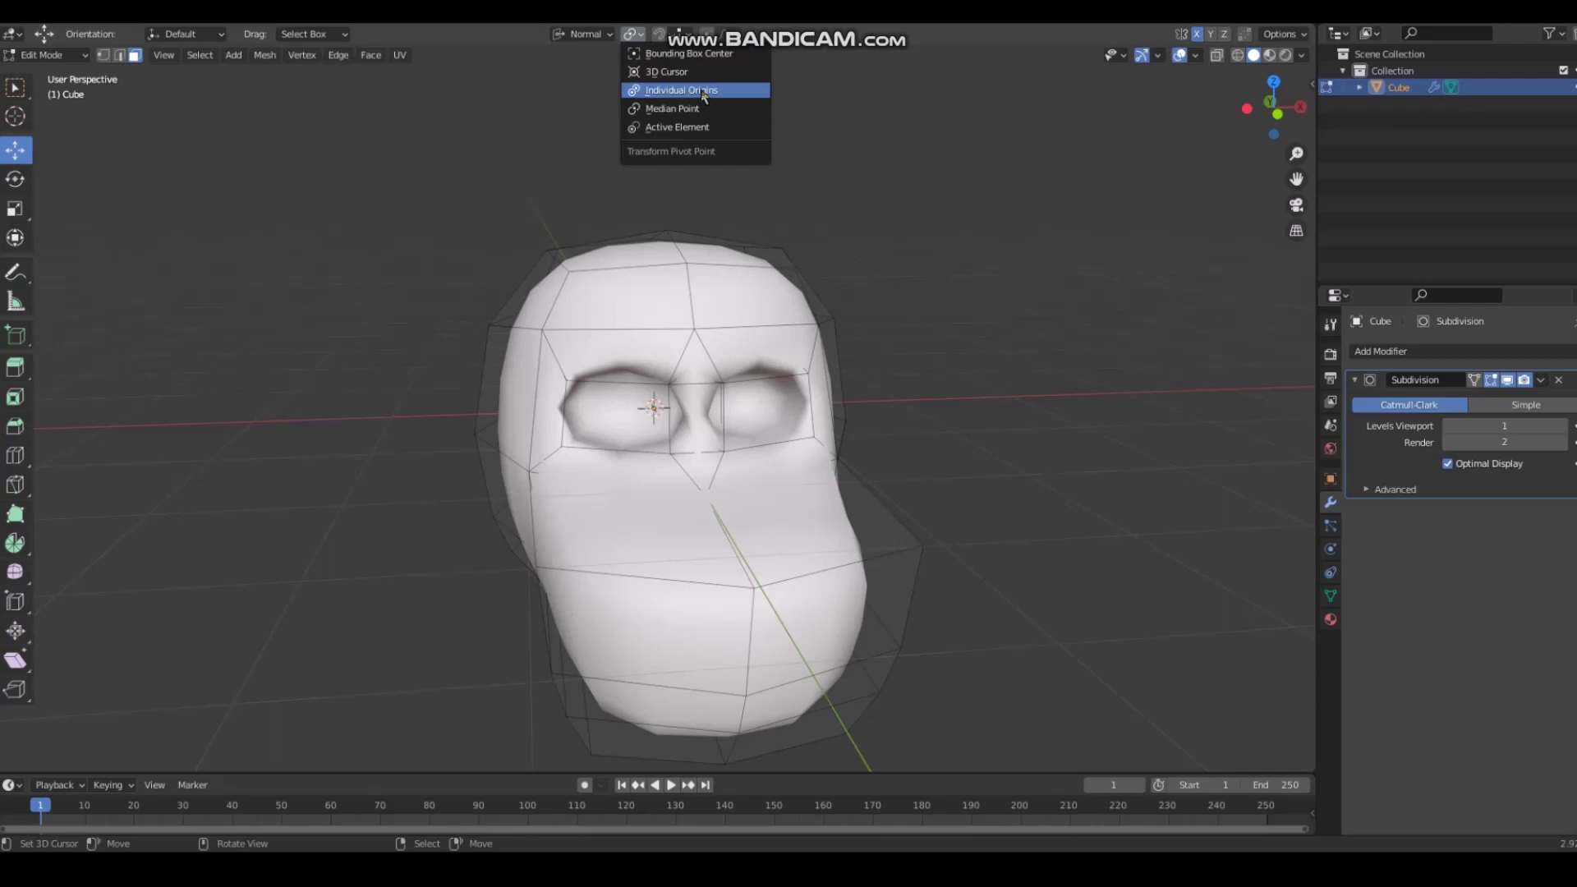
{"action": "left_click", "coordinate": [630, 36]}
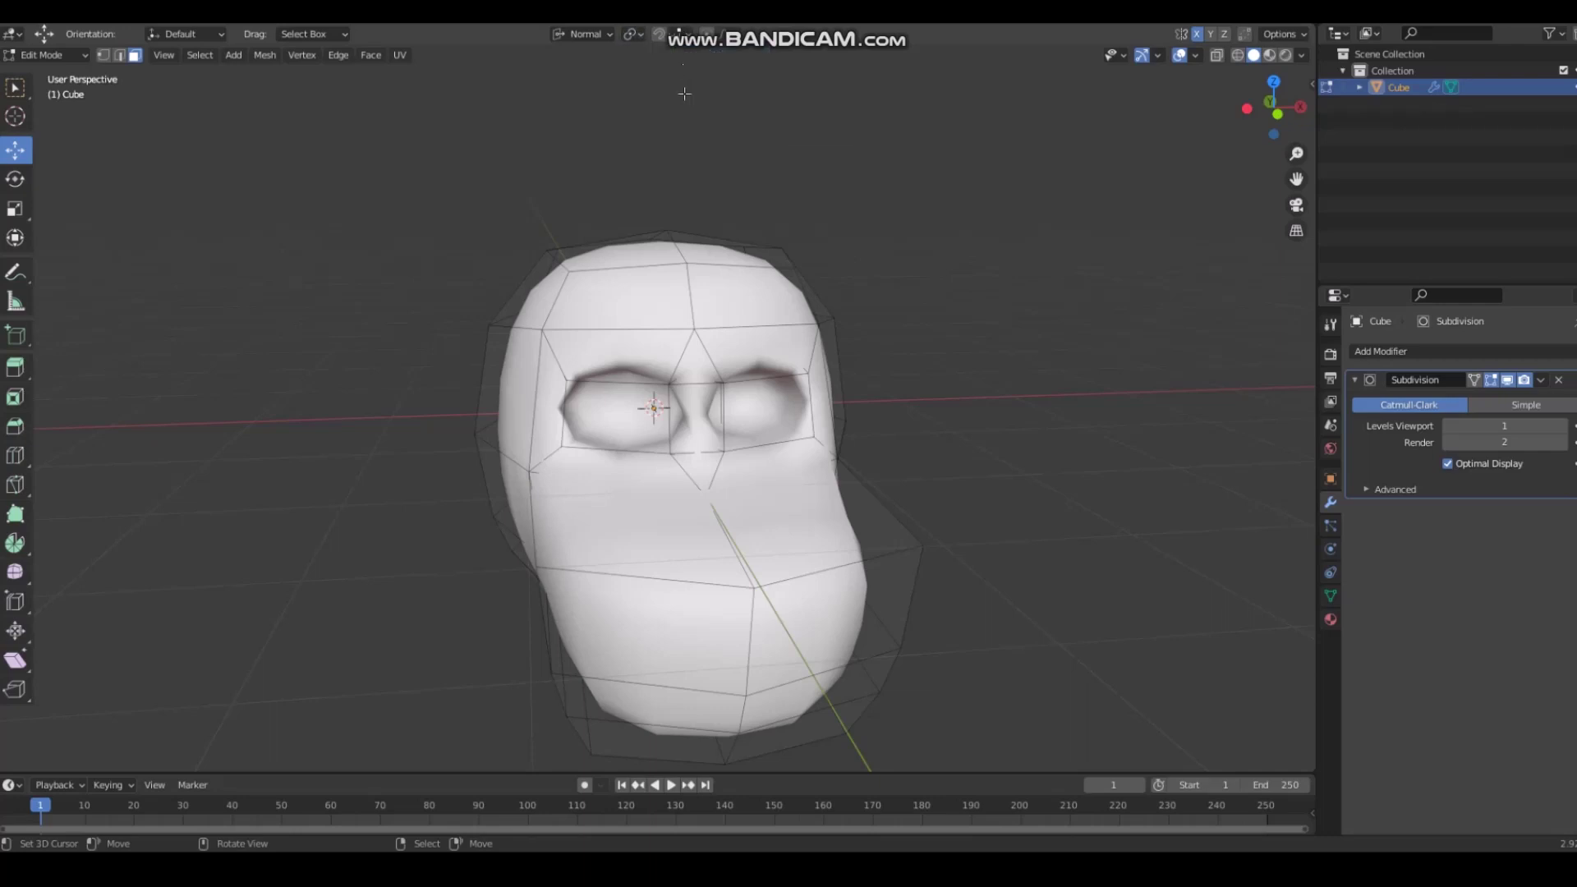
{"action": "left_click", "coordinate": [631, 36]}
{"action": "left_click", "coordinate": [629, 38]}
{"action": "left_click", "coordinate": [631, 34]}
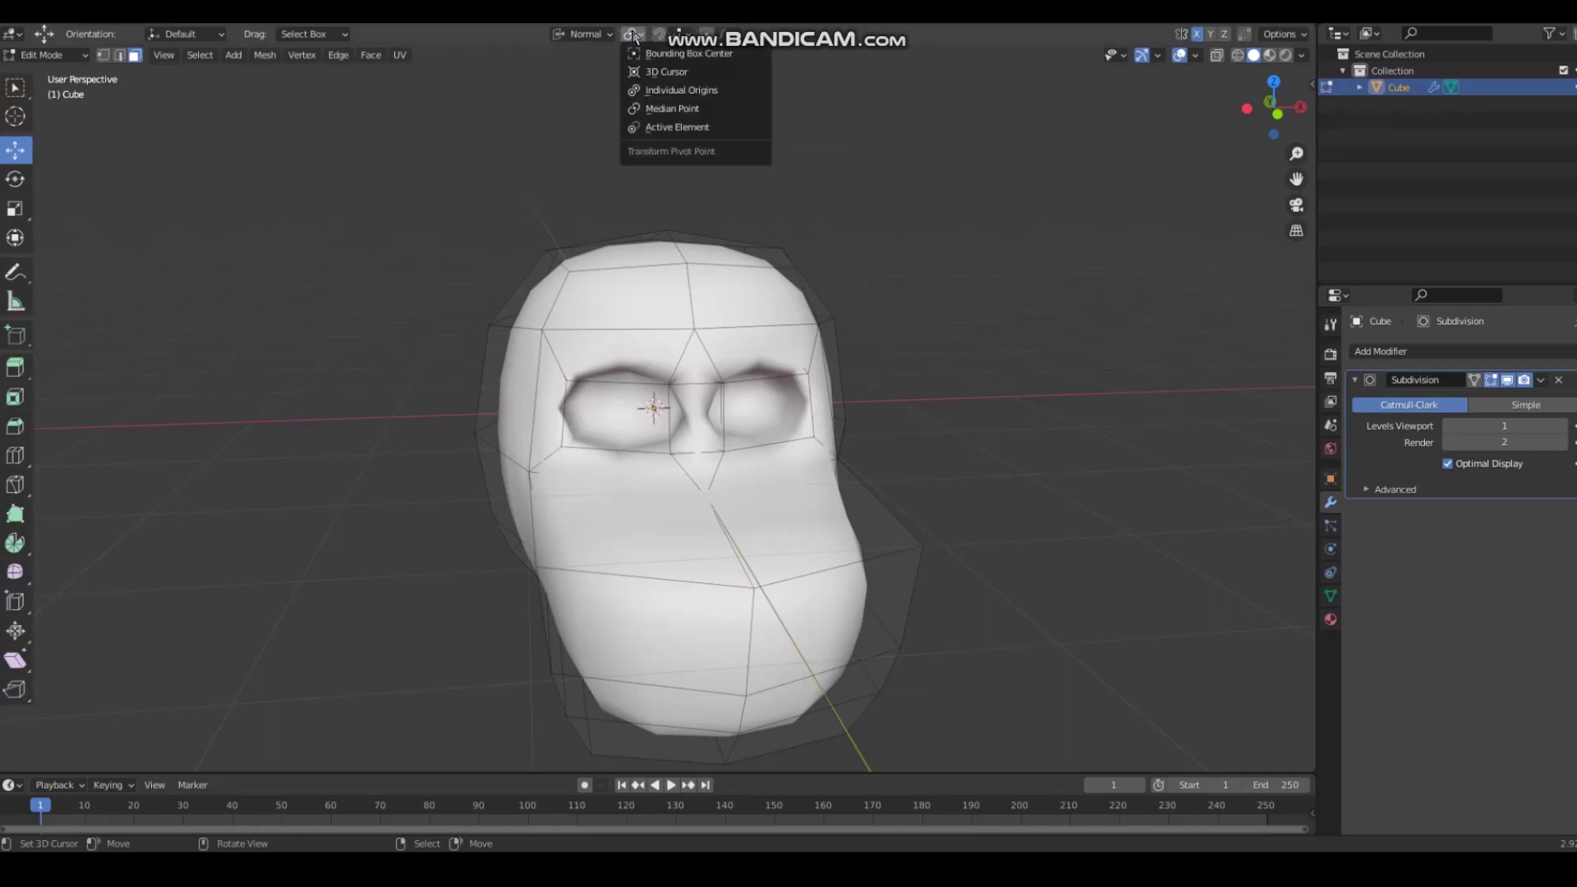
{"action": "left_click", "coordinate": [685, 112]}
Step: Select the whole mesh, view it from the front and set the transform pivot point to Active Element
{"action": "key", "text": "a"}
{"action": "middle_click_drag", "start_coordinate": [461, 288], "coordinate": [669, 460]}
{"action": "key", "text": "KP_1"}
{"action": "left_click", "coordinate": [631, 34]}
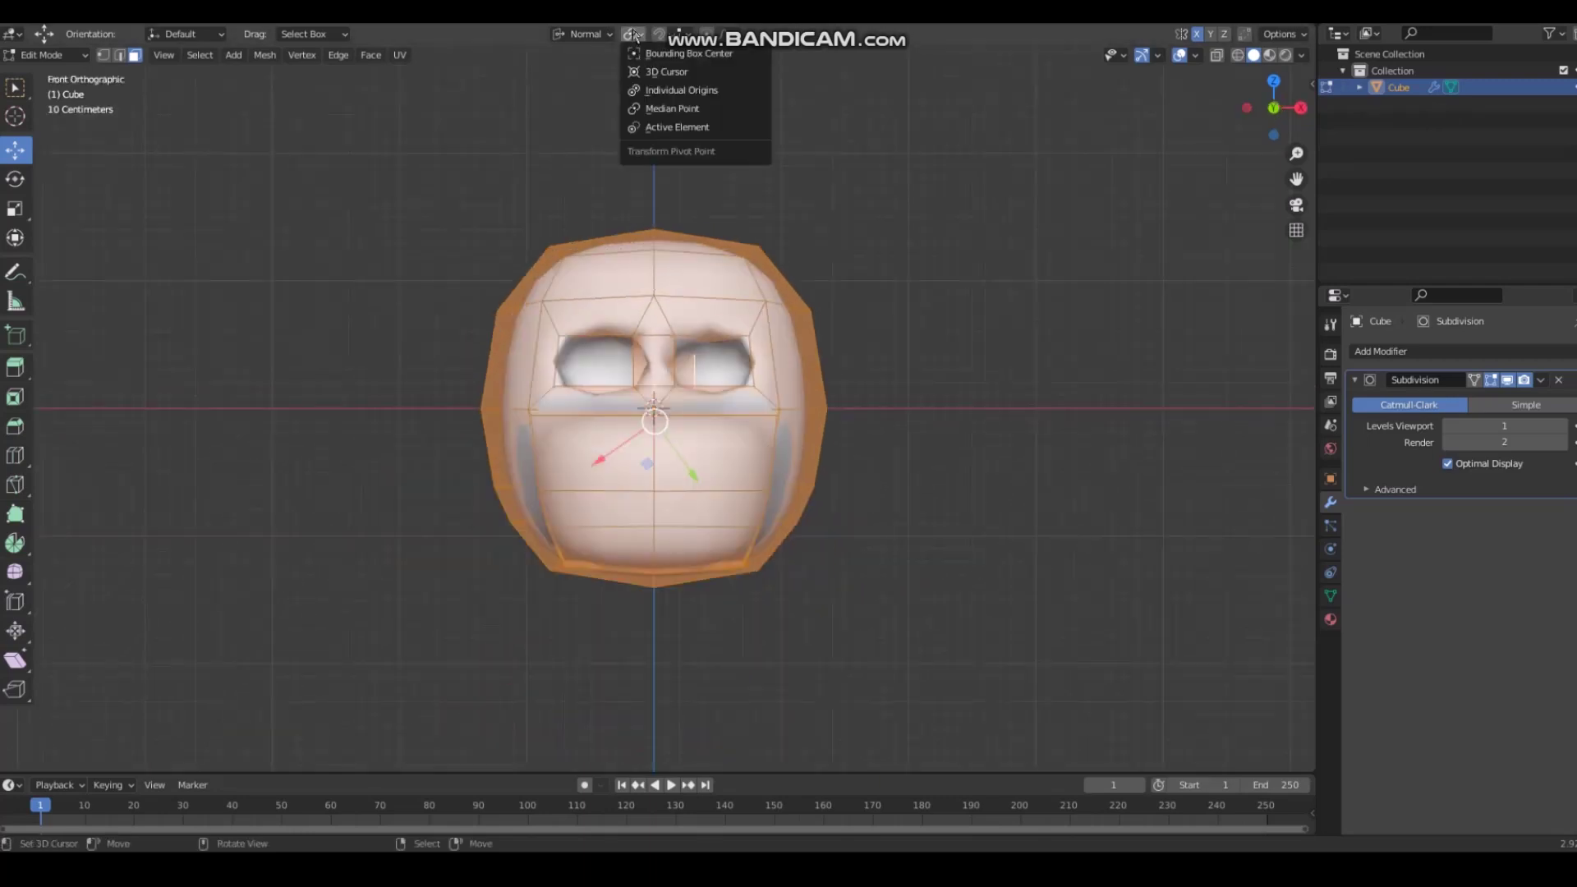
{"action": "scroll", "coordinate": [635, 449], "scroll_direction": "up", "scroll_amount": 3}
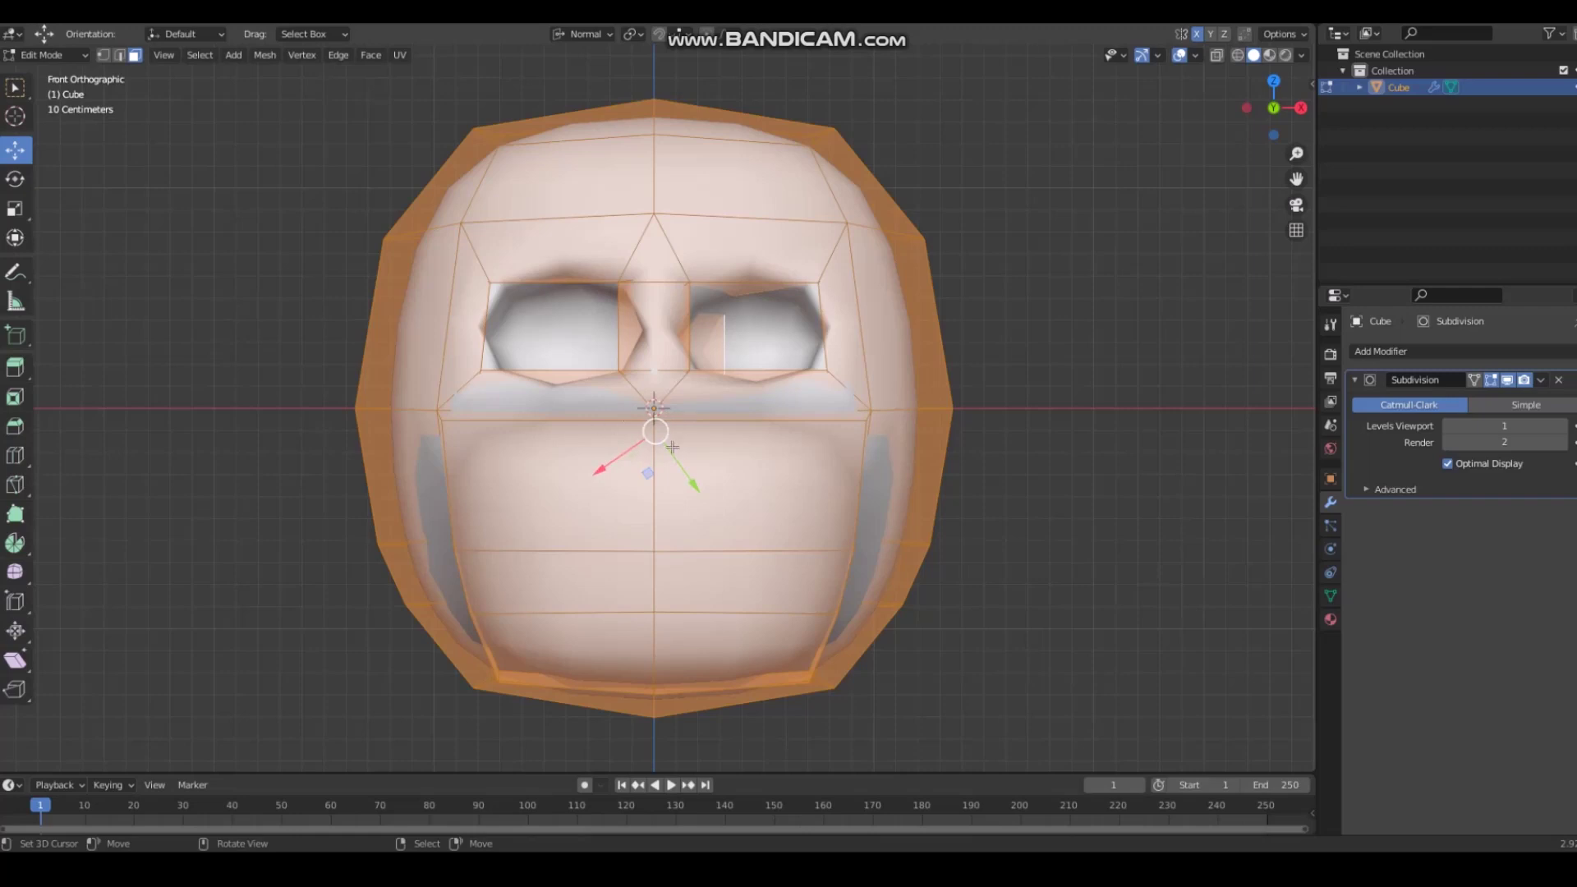
{"action": "scroll", "coordinate": [479, 377], "scroll_direction": "down", "scroll_amount": 2}
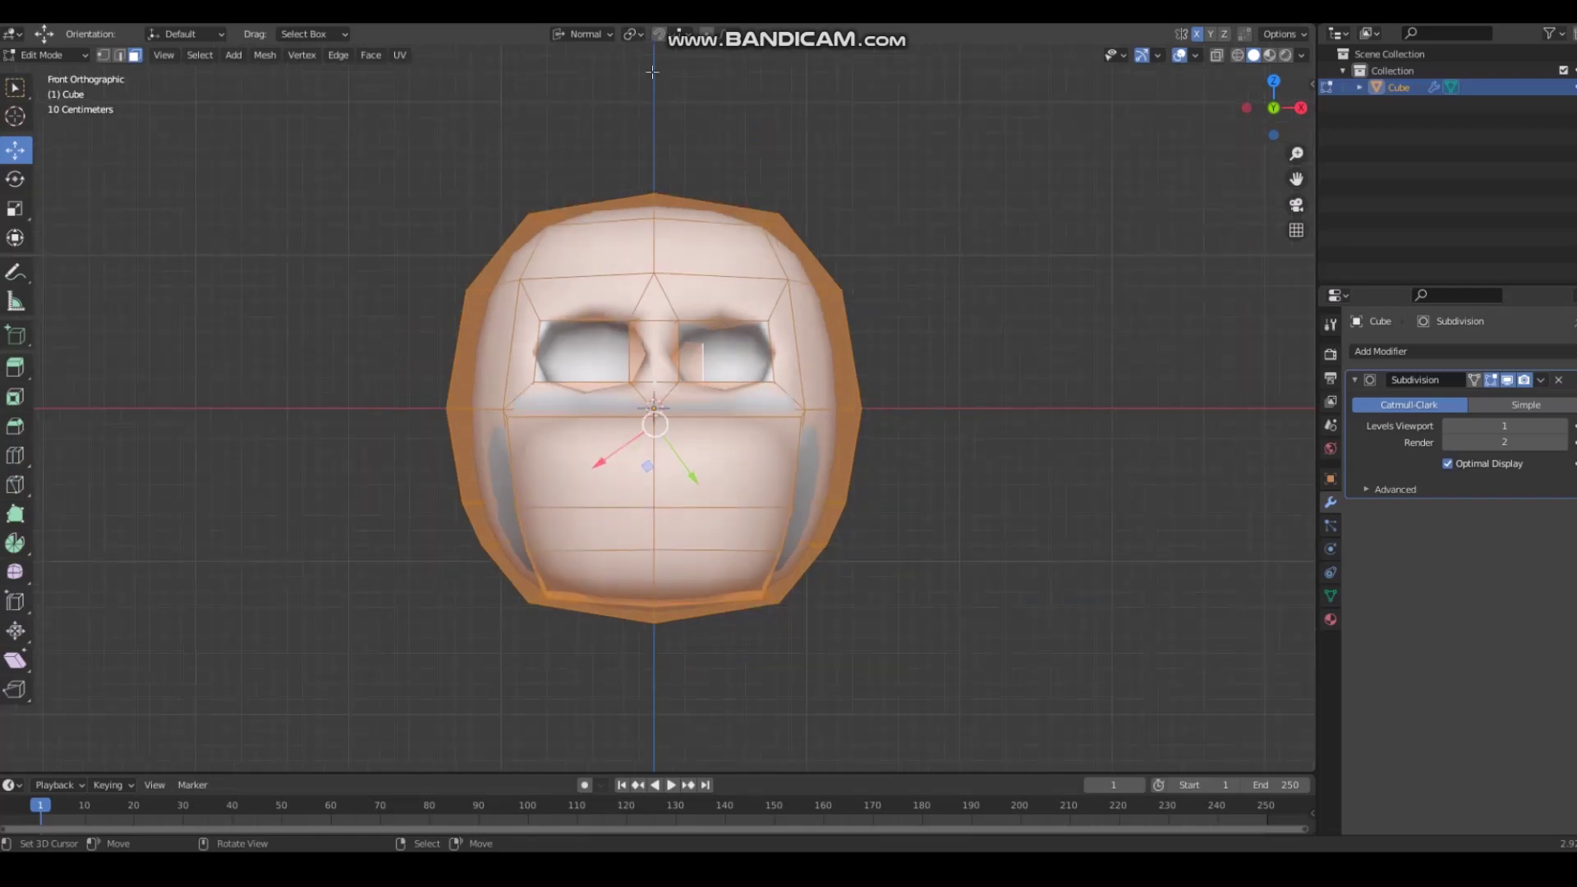
{"action": "left_click", "coordinate": [631, 35]}
{"action": "left_click", "coordinate": [672, 130]}
{"action": "middle_click_drag", "start_coordinate": [769, 442], "coordinate": [460, 444]}
{"action": "scroll", "coordinate": [532, 451], "scroll_direction": "up", "scroll_amount": 3}
{"action": "scroll", "coordinate": [662, 391], "scroll_direction": "down", "scroll_amount": 6}
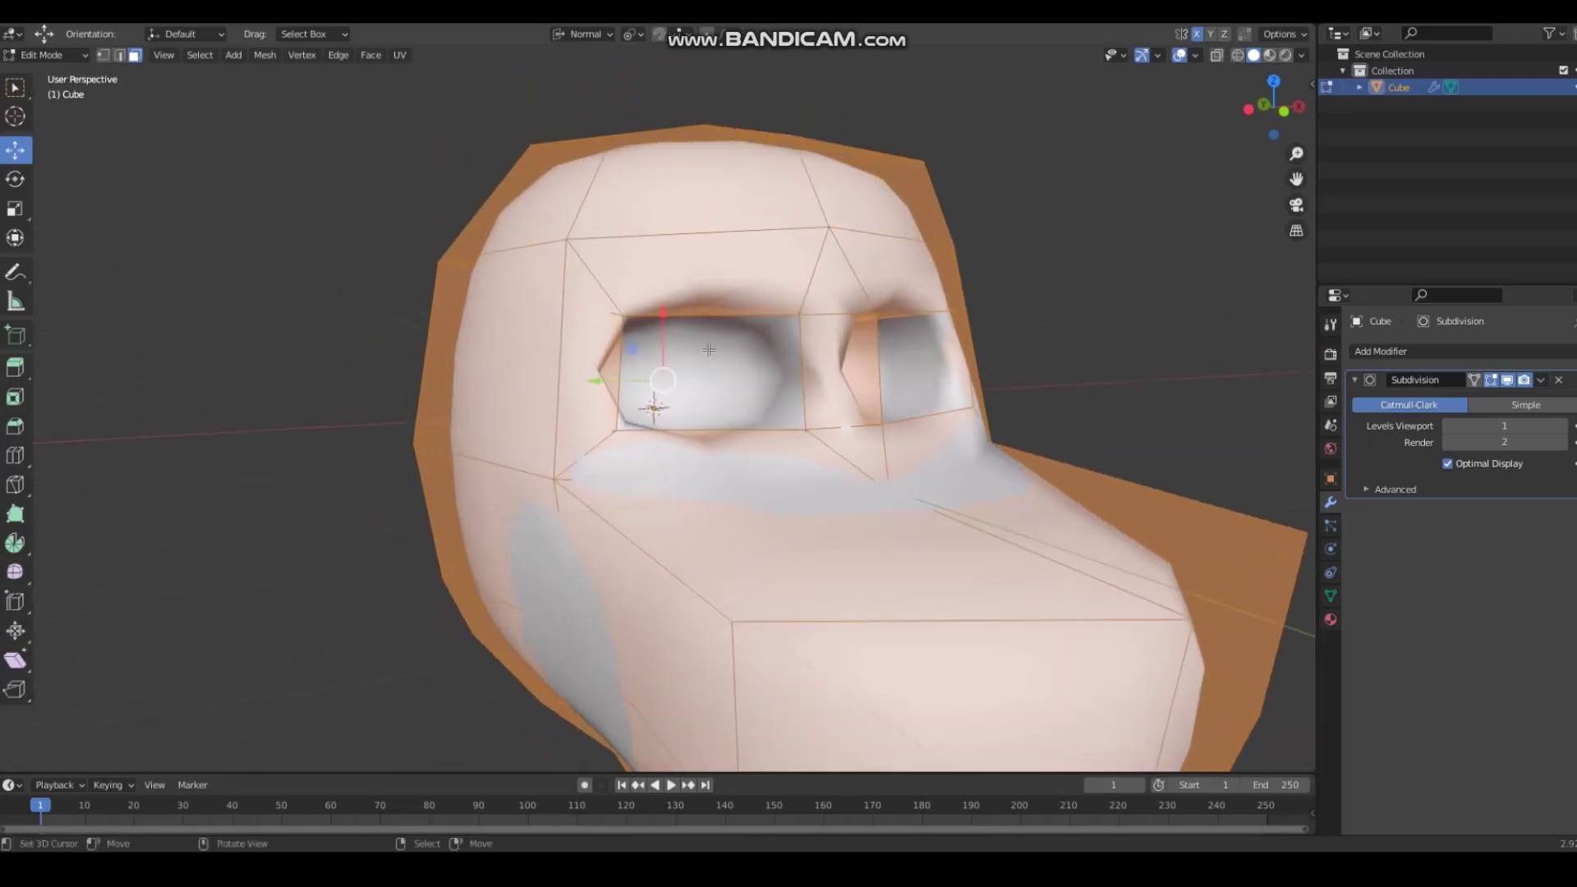
Step: Select all geometry linked to one side face of the head and switch the pivot to Median Point and to Individual Origins
{"action": "left_click", "coordinate": [607, 342]}
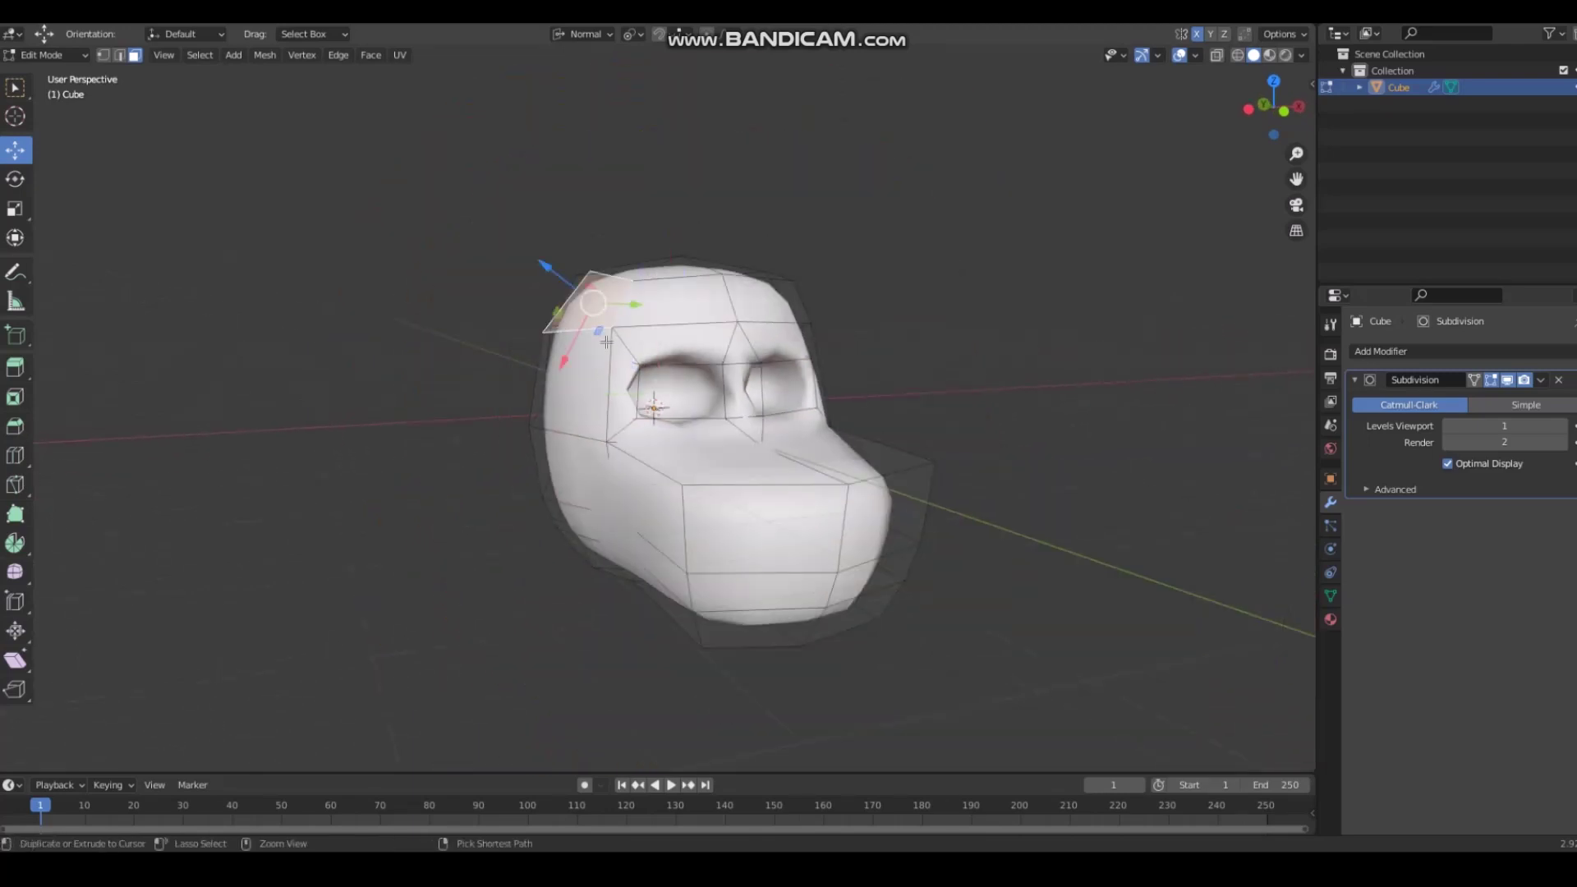
{"action": "key", "text": "ctrl+l"}
{"action": "middle_click_drag", "start_coordinate": [578, 341], "coordinate": [745, 330]}
{"action": "left_click", "coordinate": [631, 39]}
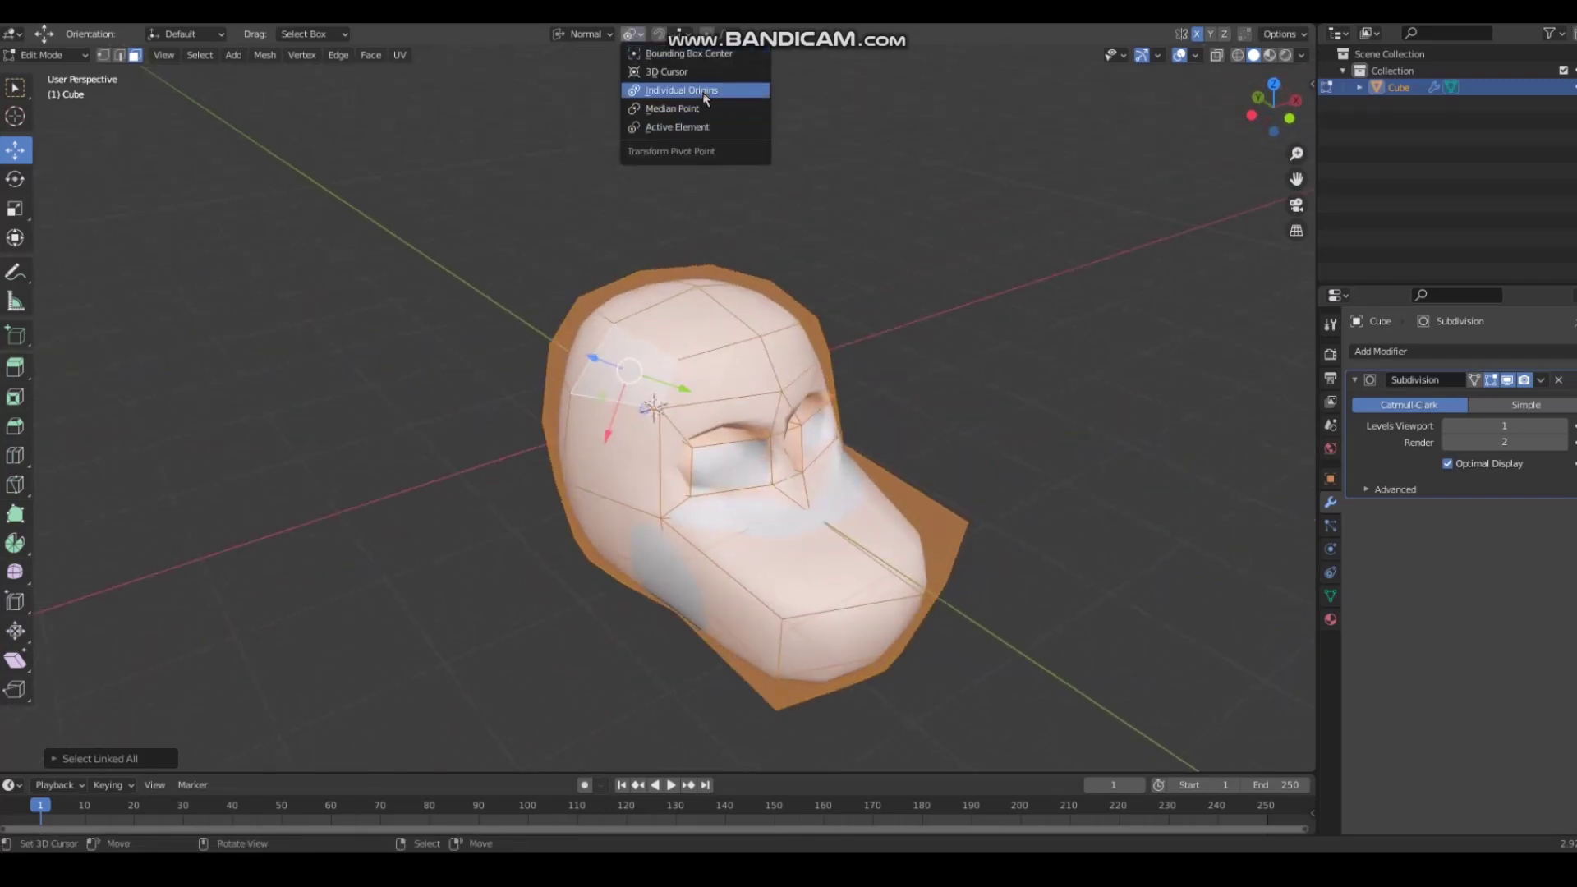
{"action": "left_click", "coordinate": [682, 107]}
{"action": "left_click", "coordinate": [633, 34]}
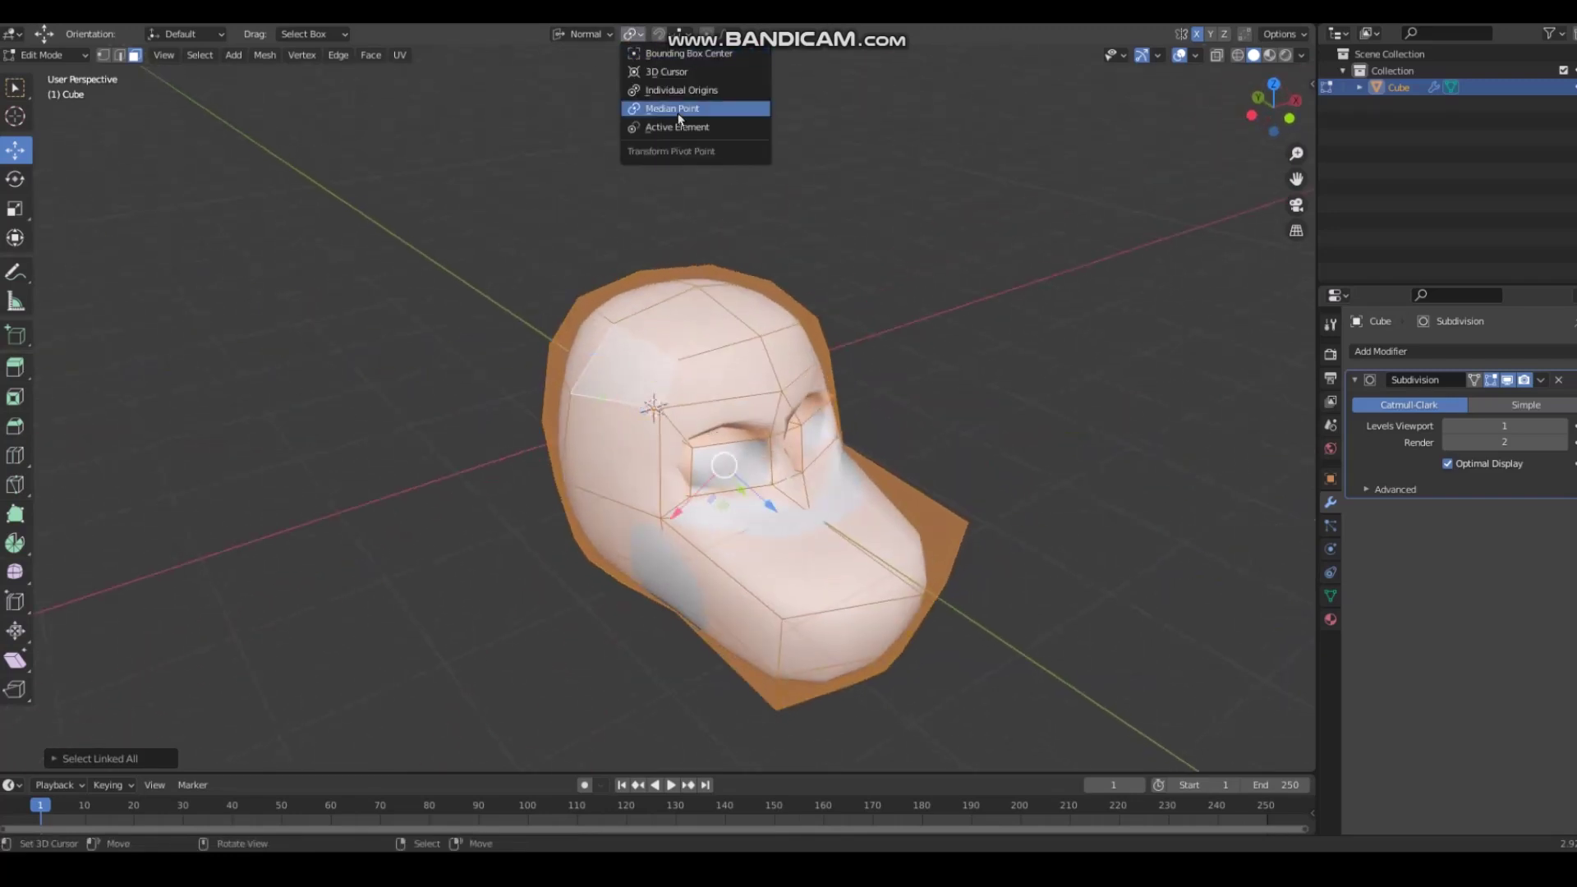
{"action": "left_click", "coordinate": [691, 92]}
{"action": "middle_click_drag", "start_coordinate": [448, 423], "coordinate": [560, 426]}
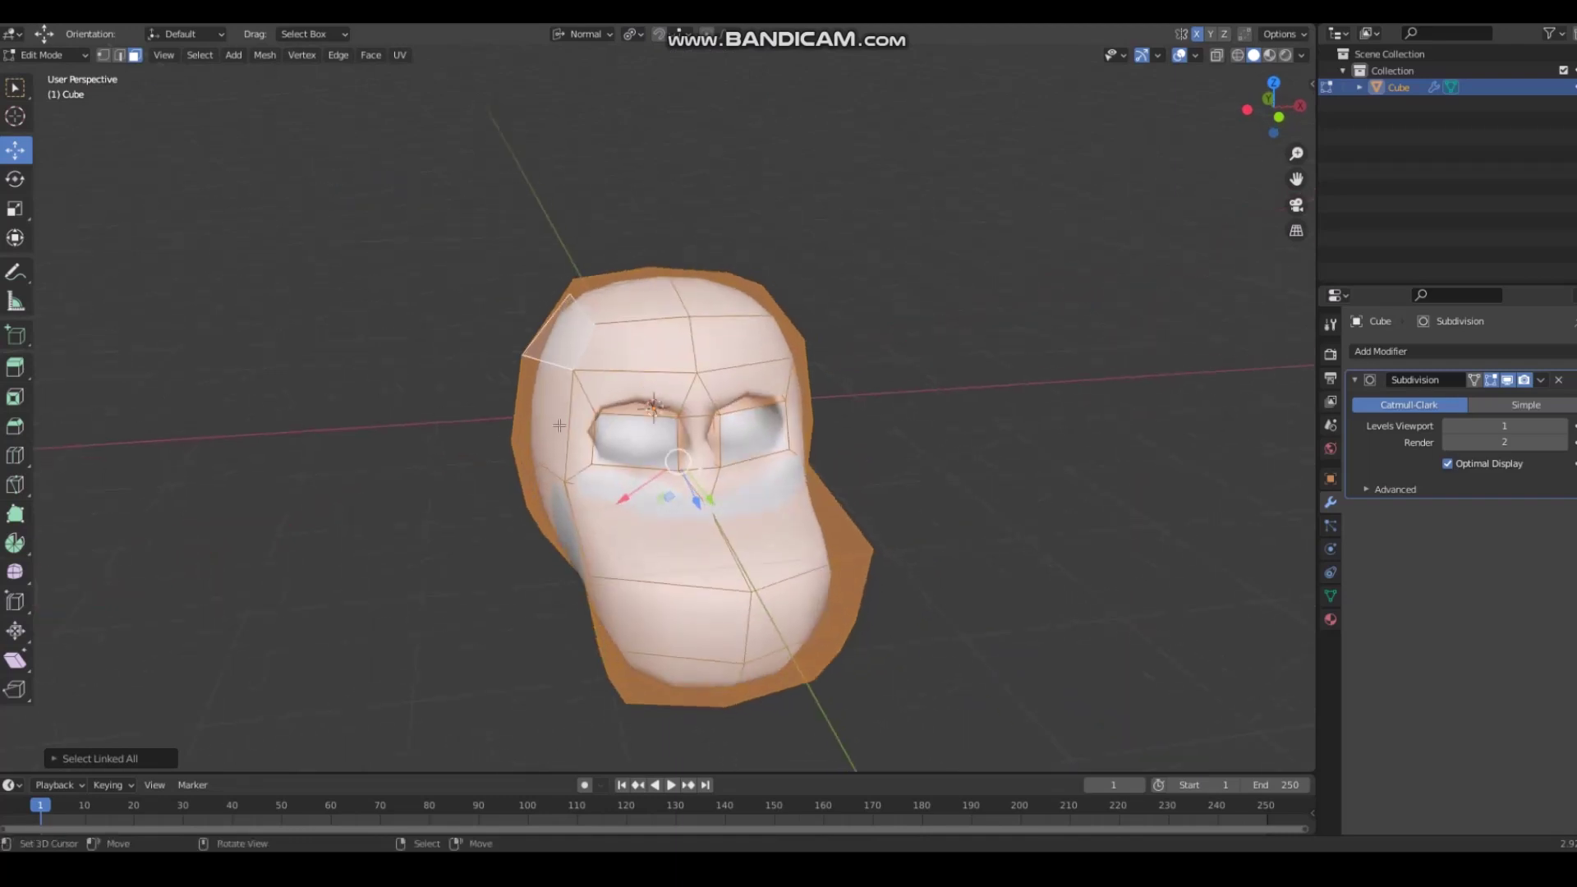
Step: Select three separate faces around the back of the head and try scaling them about their individual origins
{"action": "right_click", "coordinate": [518, 466]}
{"action": "middle_click_drag", "start_coordinate": [480, 468], "coordinate": [581, 469]}
{"action": "right_click", "coordinate": [427, 475]}
{"action": "scroll", "coordinate": [426, 476], "scroll_direction": "up", "scroll_amount": 1}
{"action": "scroll", "coordinate": [611, 414], "scroll_direction": "down", "scroll_amount": 1}
{"action": "middle_click_drag", "start_coordinate": [611, 414], "coordinate": [826, 438]}
{"action": "right_click", "coordinate": [743, 381]}
{"action": "right_click", "coordinate": [711, 303], "text": "shift"}
{"action": "right_click", "coordinate": [588, 378], "text": "shift"}
{"action": "key", "text": "ctrl+z"}
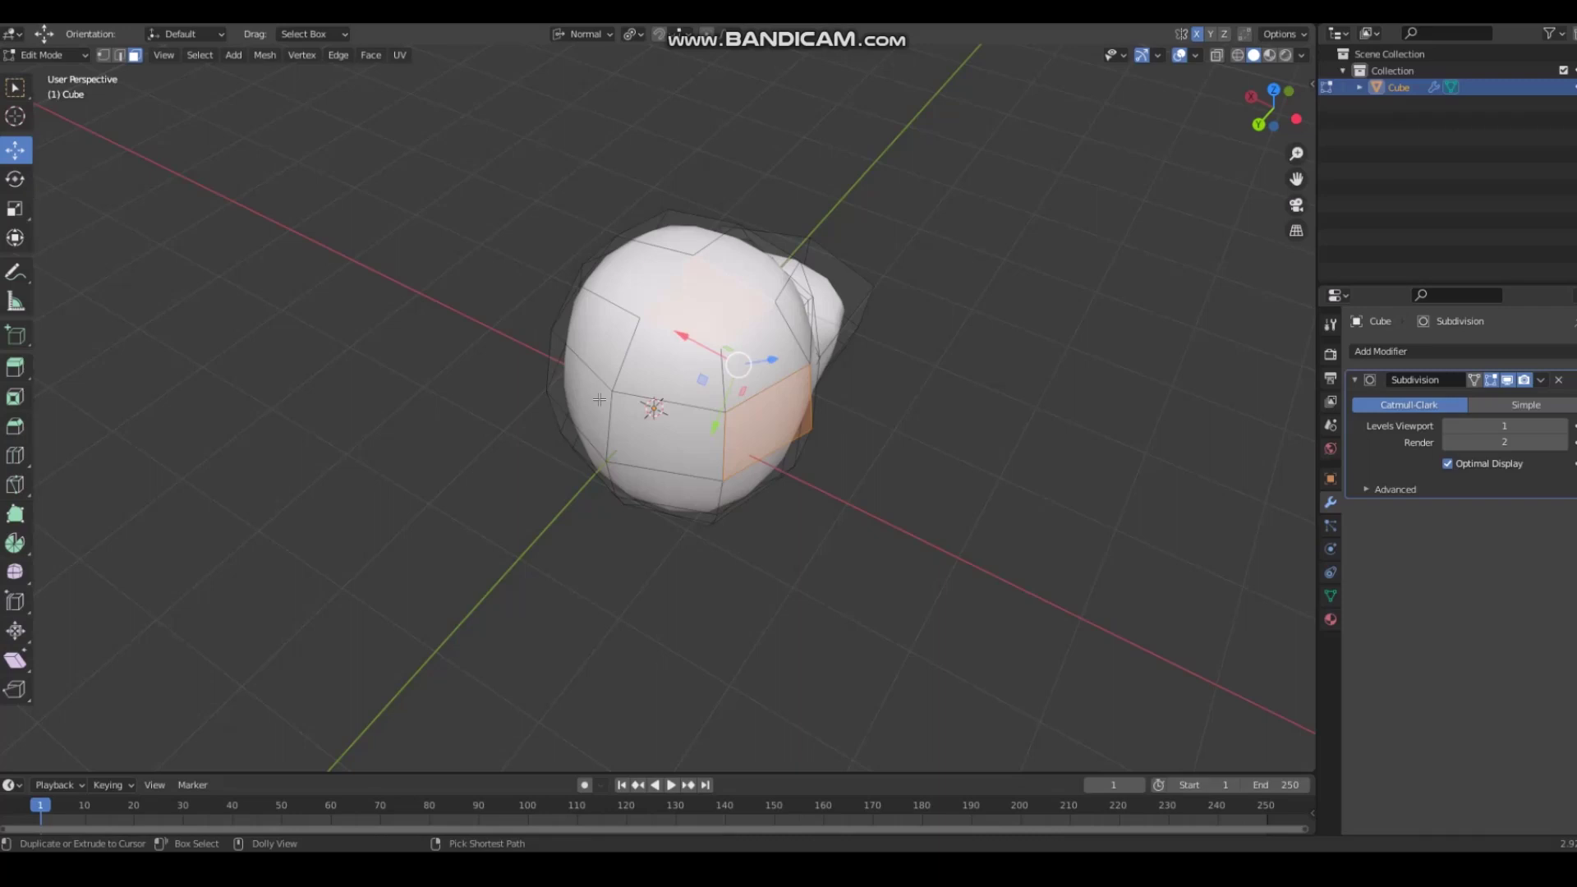
{"action": "left_click", "coordinate": [599, 399], "text": "shift"}
{"action": "key", "text": "s"}
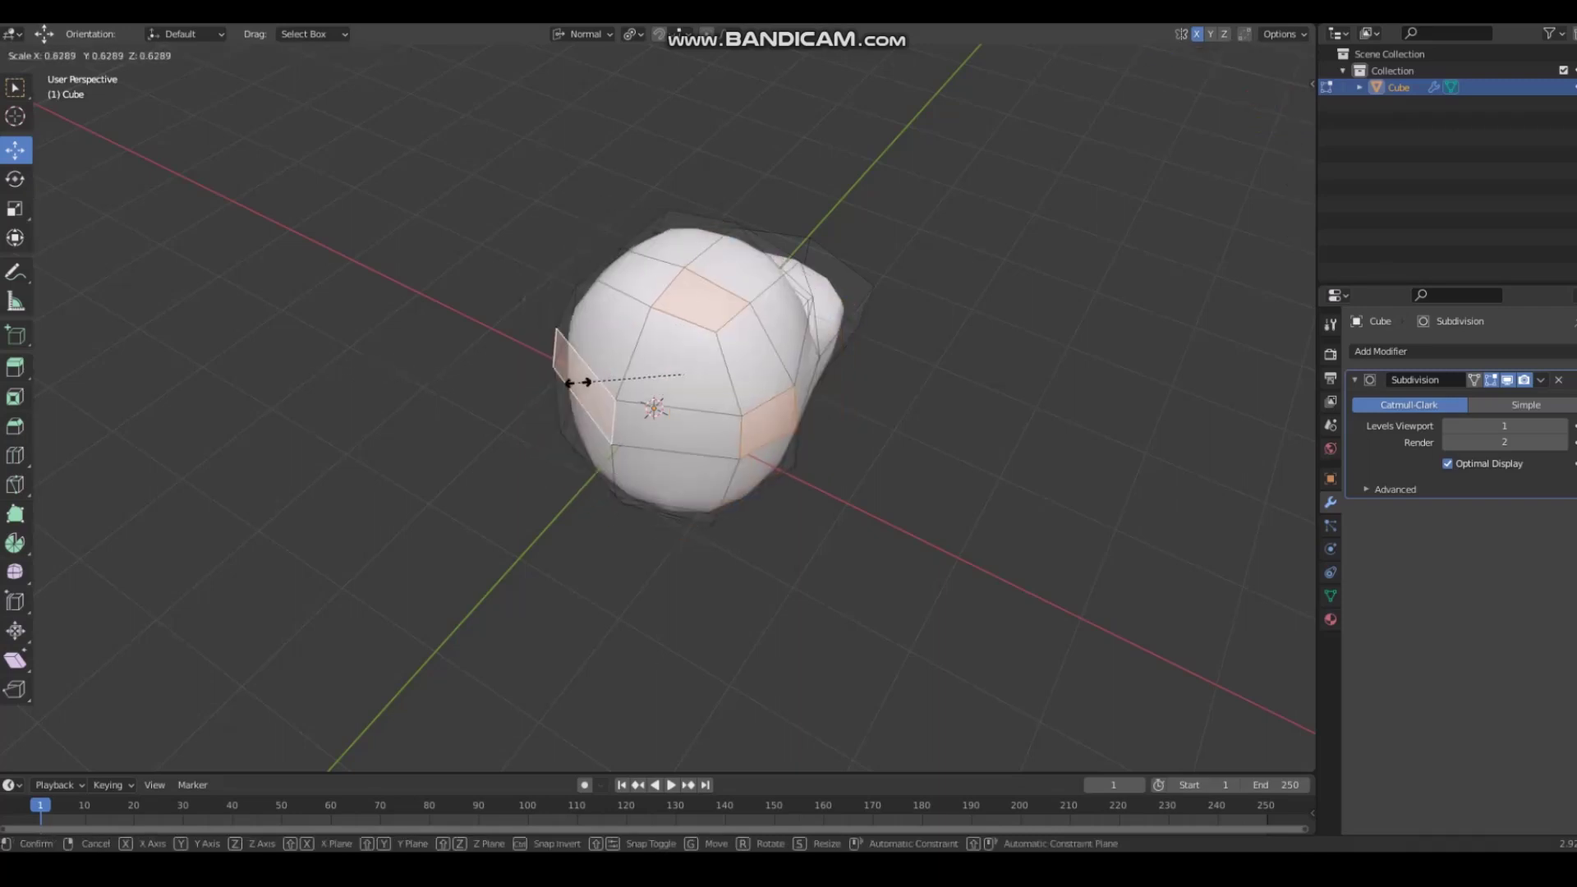
{"action": "right_click", "coordinate": [409, 384]}
Step: Try another transform pivot point while scaling the three selected faces at the back of the head
{"action": "left_click", "coordinate": [634, 35]}
{"action": "left_click", "coordinate": [672, 107]}
{"action": "key", "text": "s"}
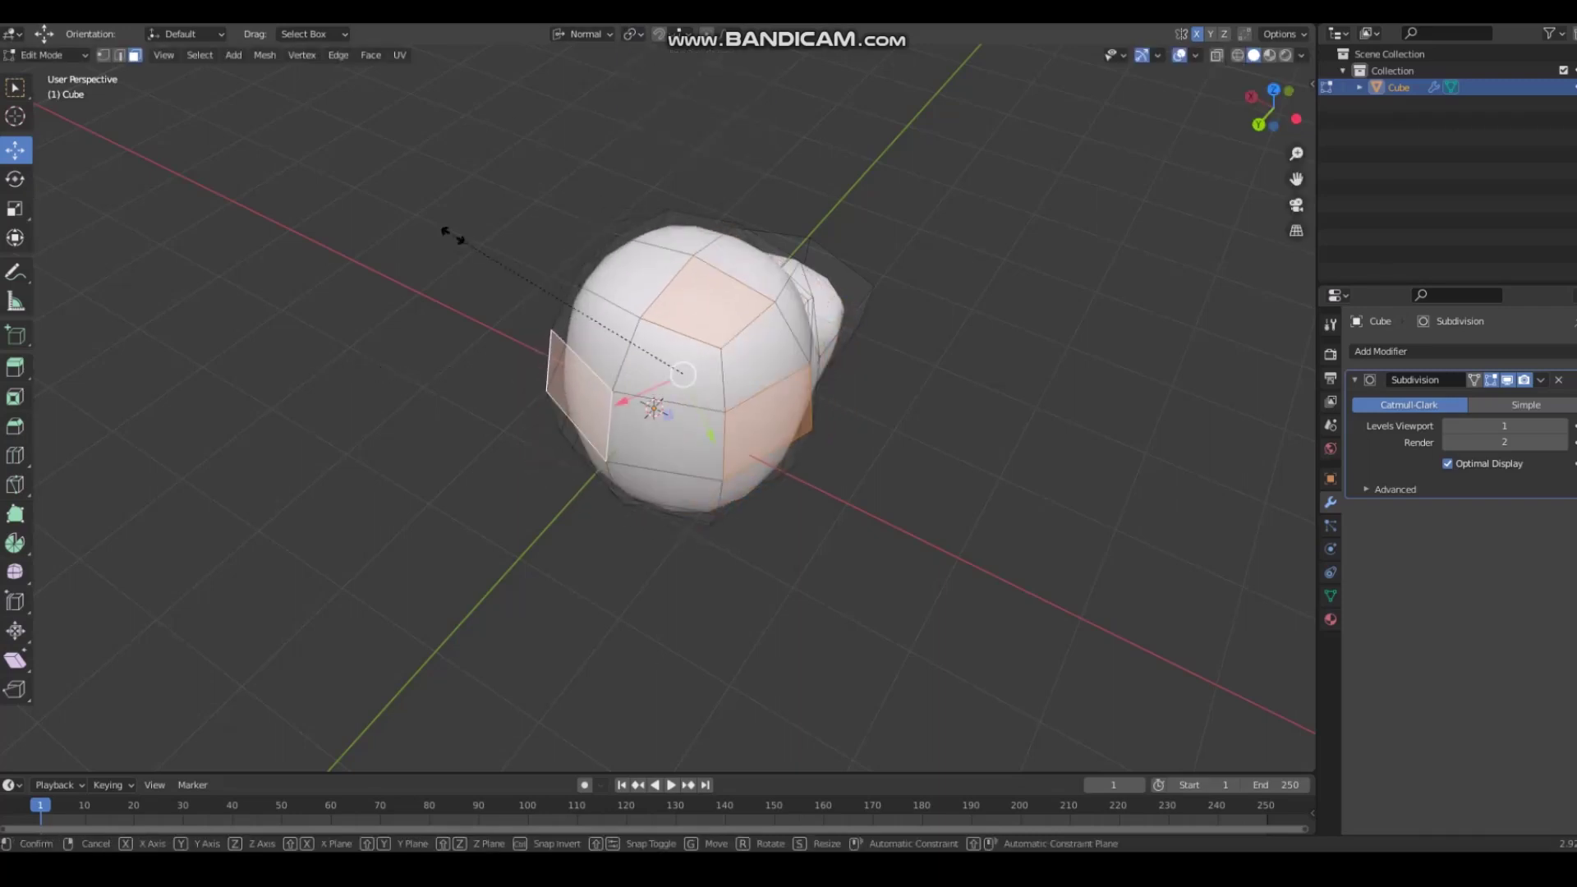
{"action": "left_click", "coordinate": [451, 254]}
{"action": "middle_click_drag", "start_coordinate": [451, 253], "coordinate": [306, 250]}
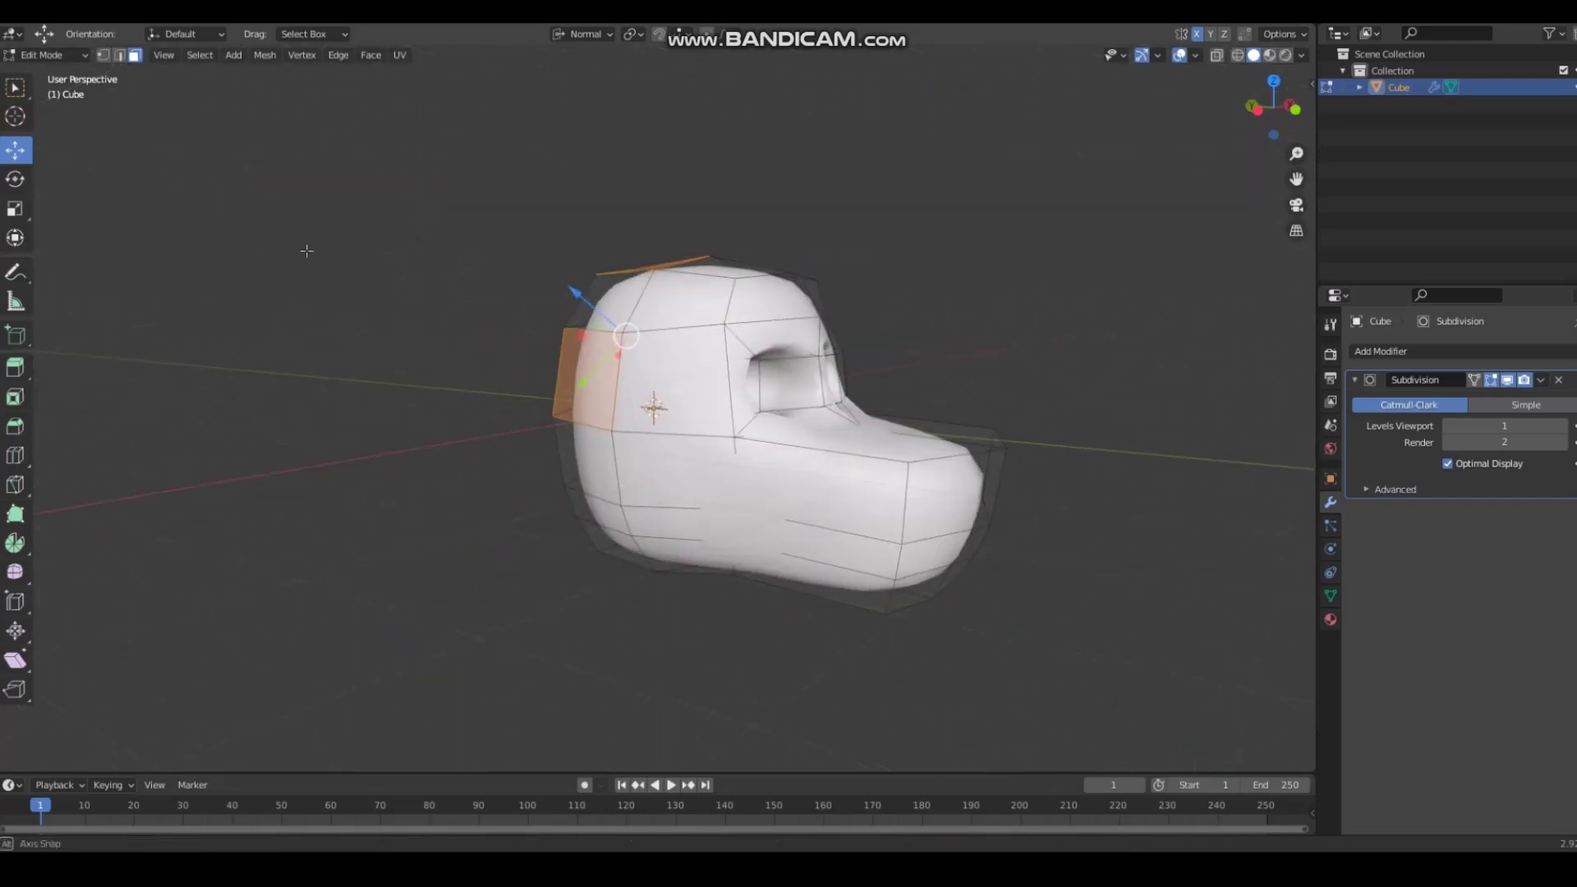
{"action": "left_click", "coordinate": [629, 92]}
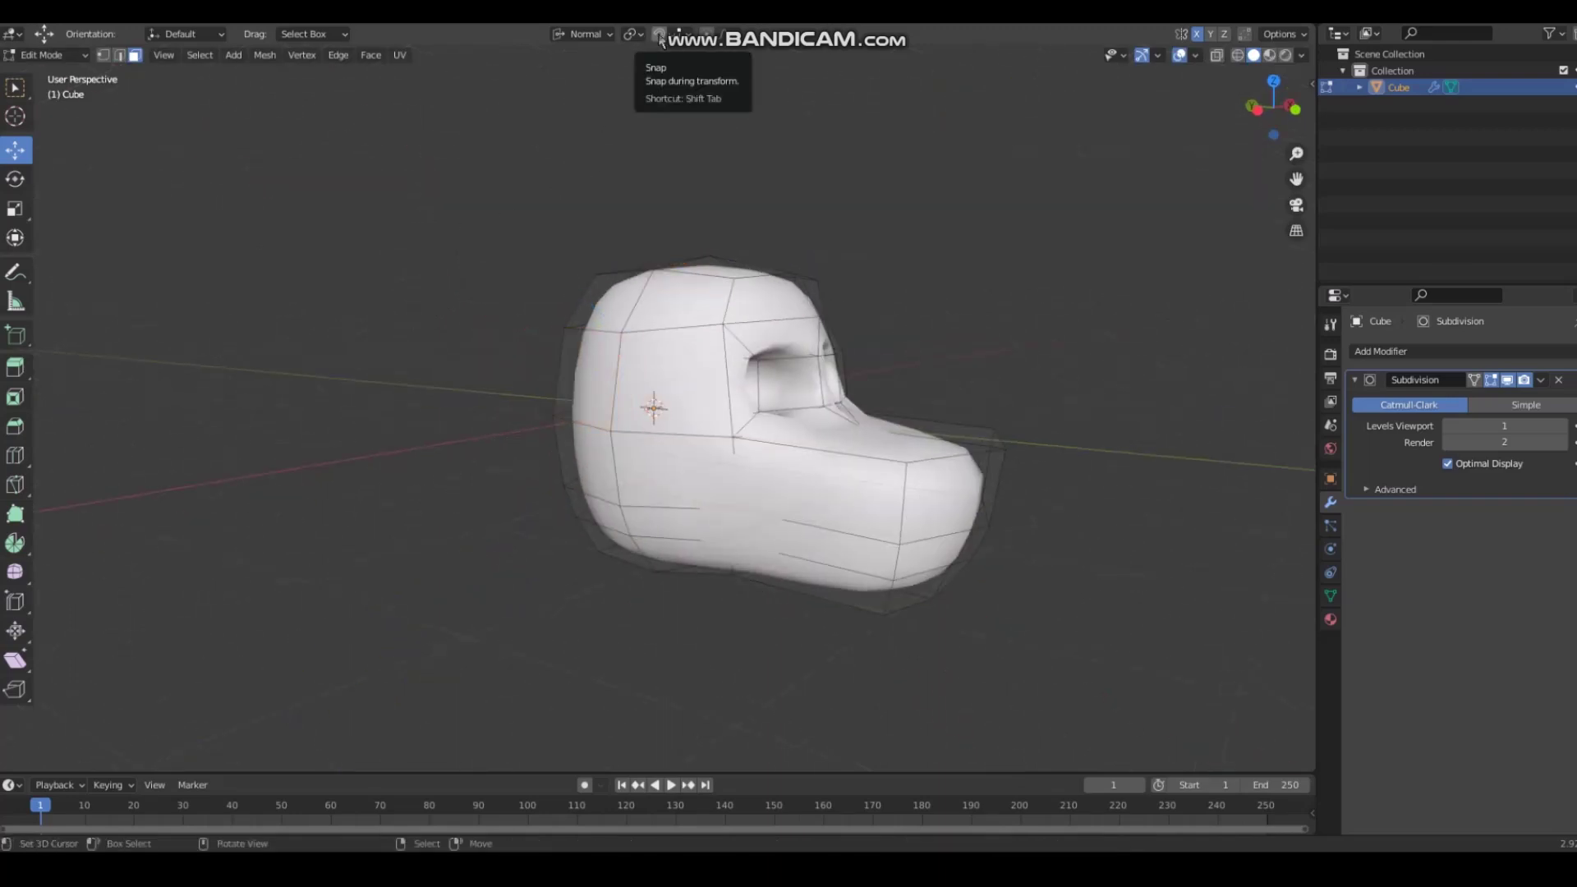
Step: Turn snapping on, select the whole head mesh and scale it down
{"action": "key", "text": "a"}
{"action": "key", "text": "s"}
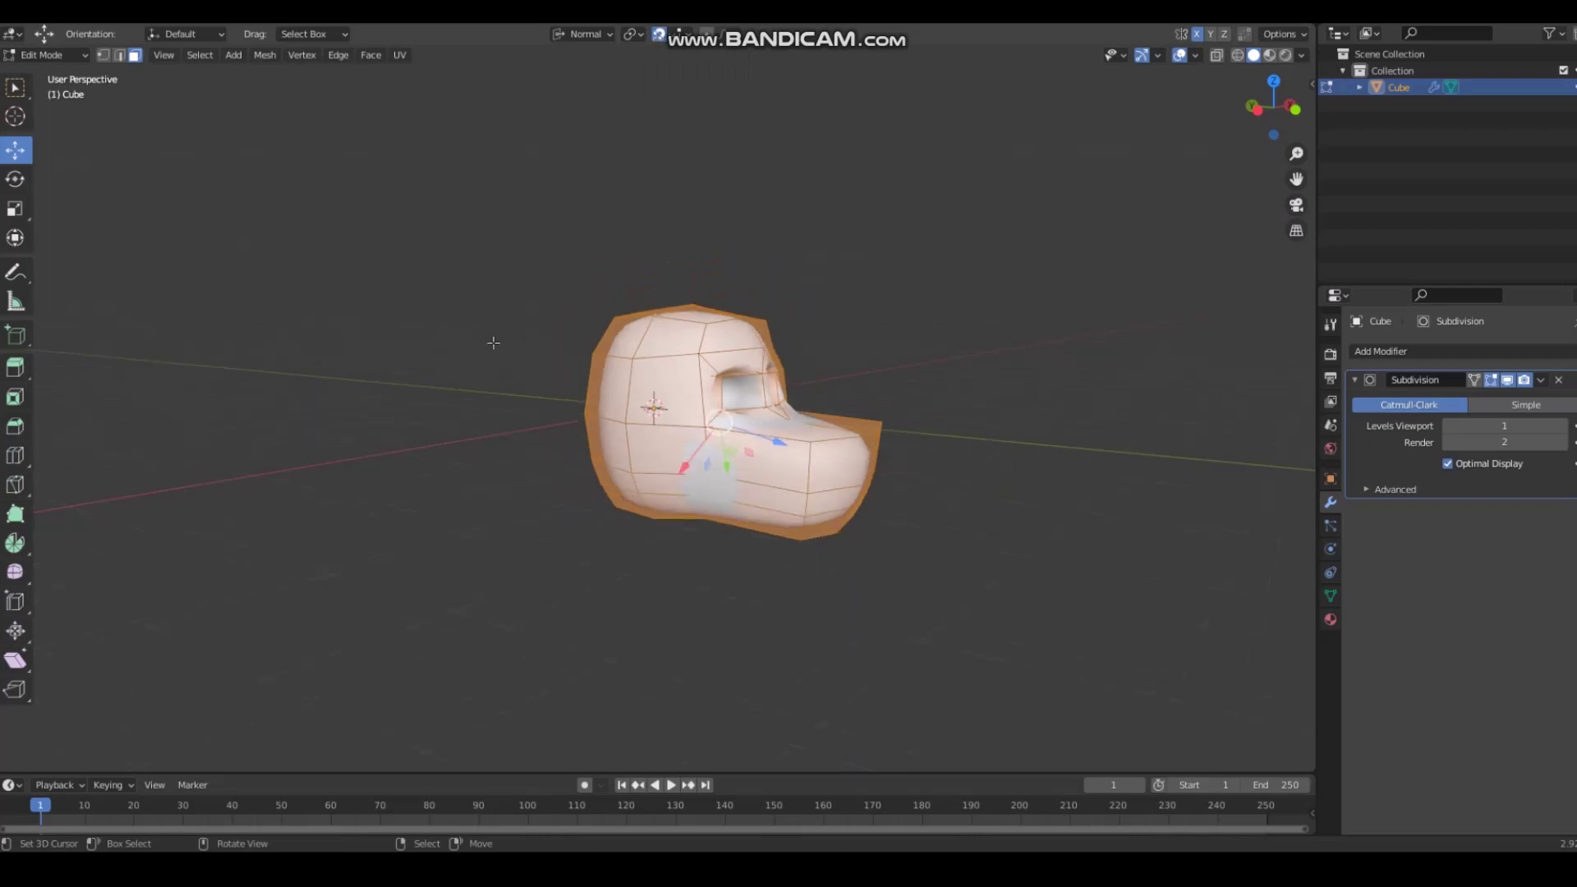
{"action": "left_click", "coordinate": [493, 341]}
Step: Set the transform orientation to Global and try lifting the whole head along the Z axis
{"action": "left_click", "coordinate": [596, 34]}
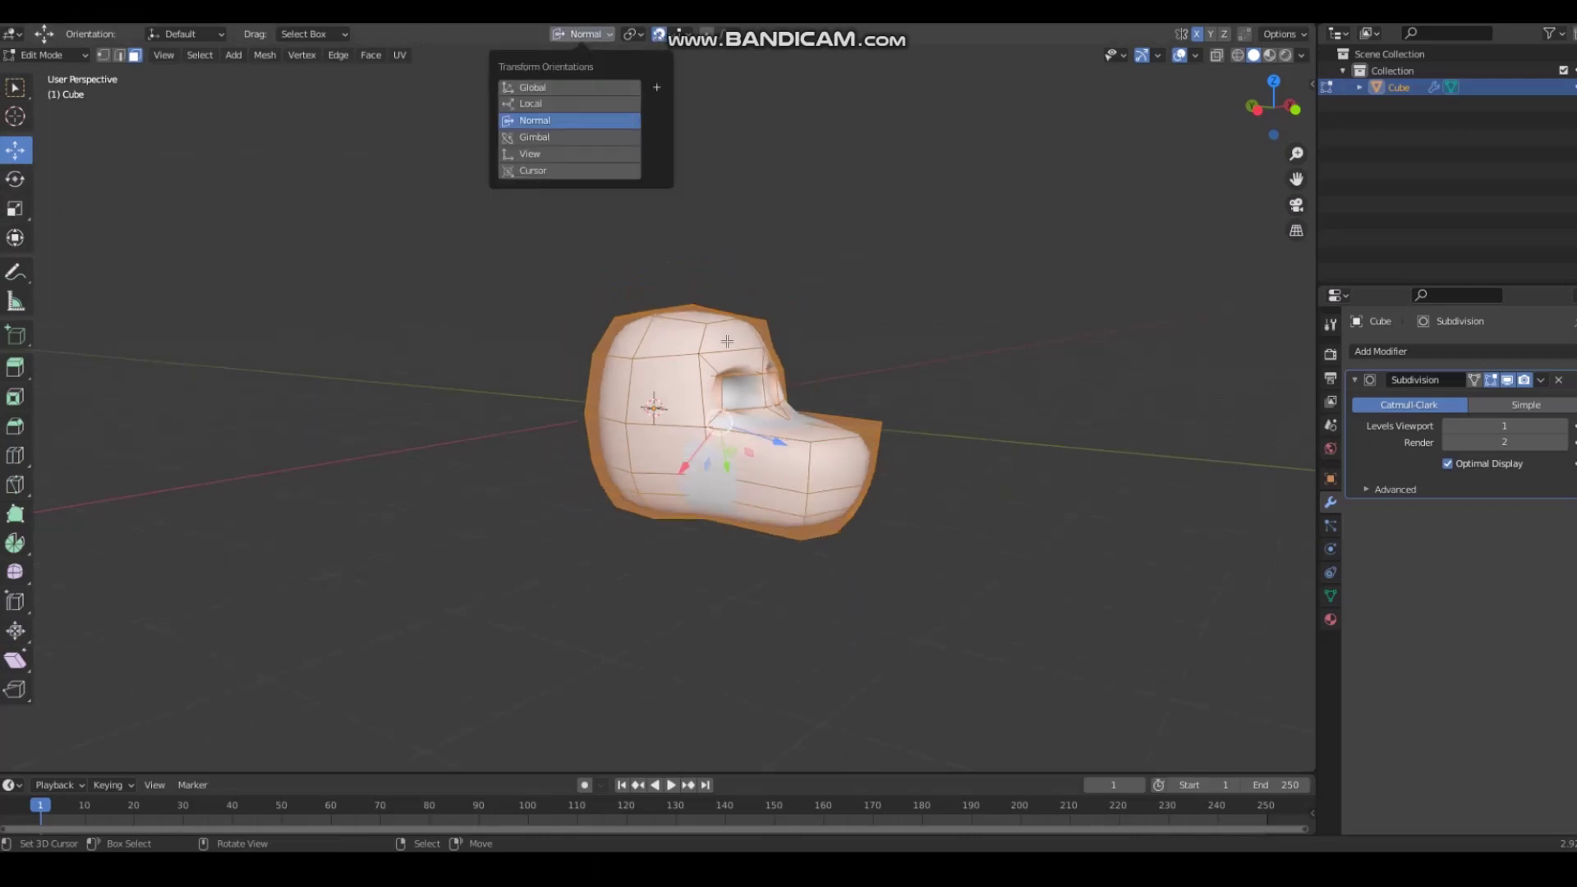
{"action": "left_click", "coordinate": [600, 35]}
{"action": "left_click", "coordinate": [567, 88]}
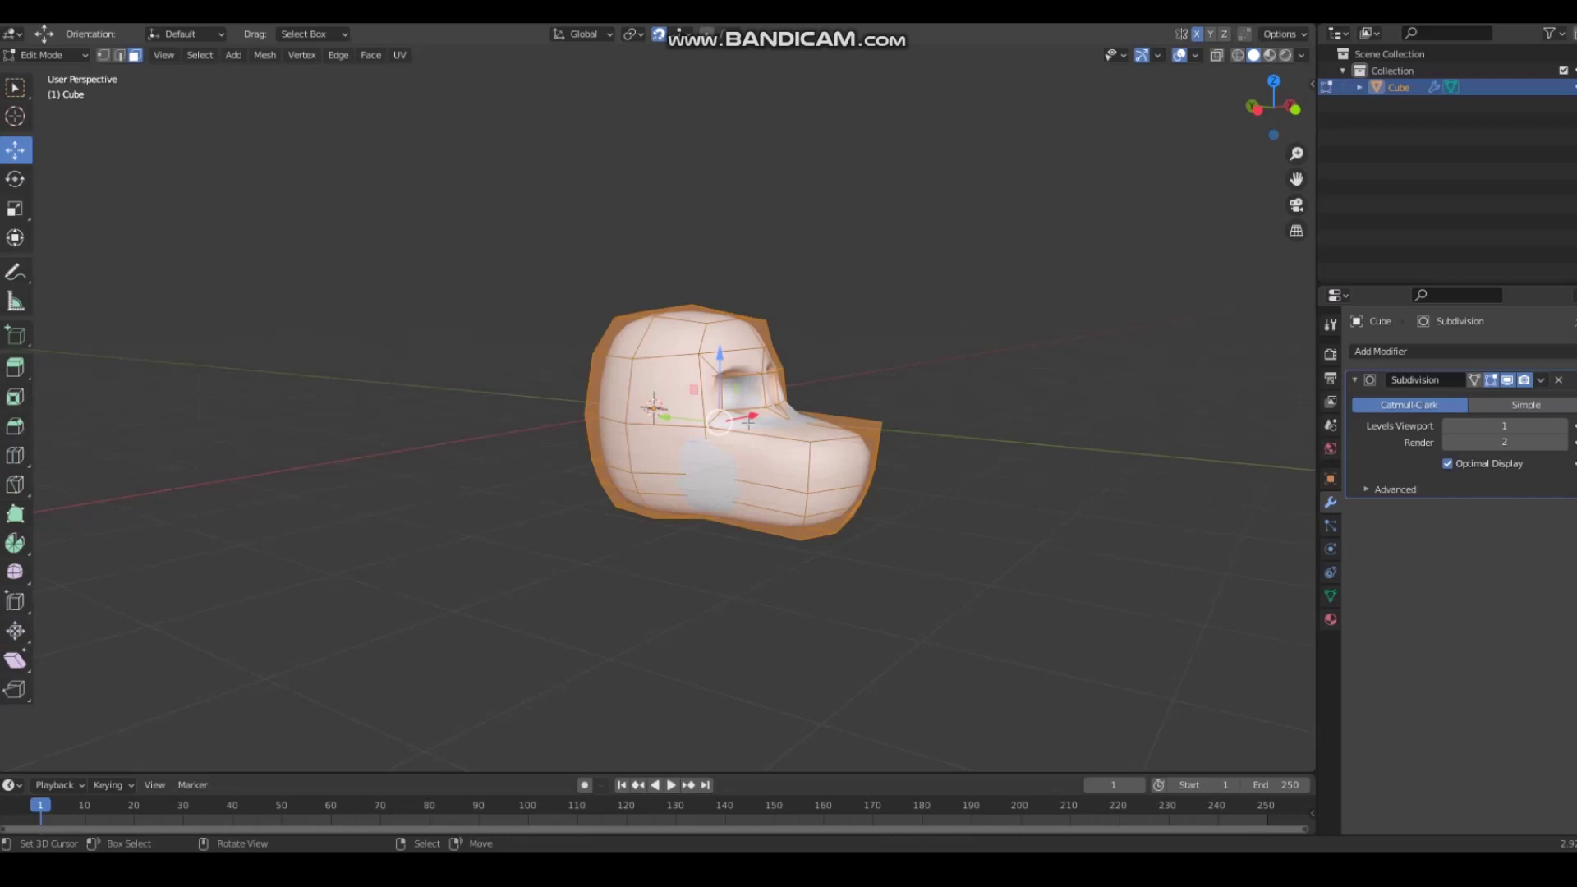
{"action": "left_click_drag", "start_coordinate": [721, 359], "coordinate": [713, 138]}
Step: Turn snapping off and raise the whole head freely along the global Z axis
{"action": "left_click", "coordinate": [655, 38]}
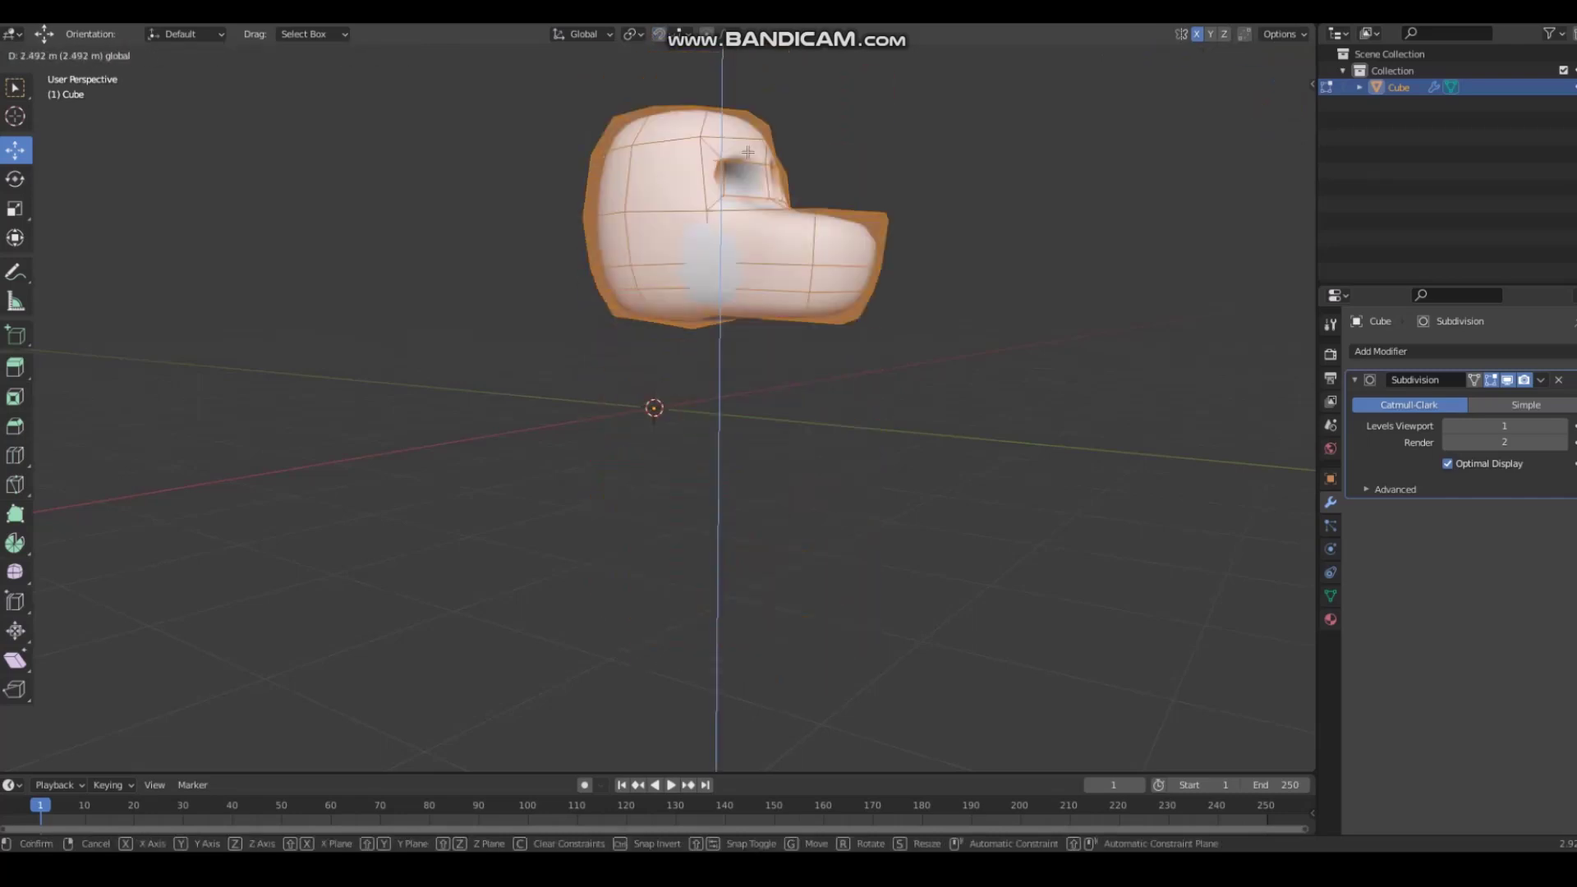
{"action": "key", "text": "Escape"}
{"action": "middle_click_drag", "start_coordinate": [486, 257], "coordinate": [587, 280]}
{"action": "left_click_drag", "start_coordinate": [608, 355], "coordinate": [609, 202]}
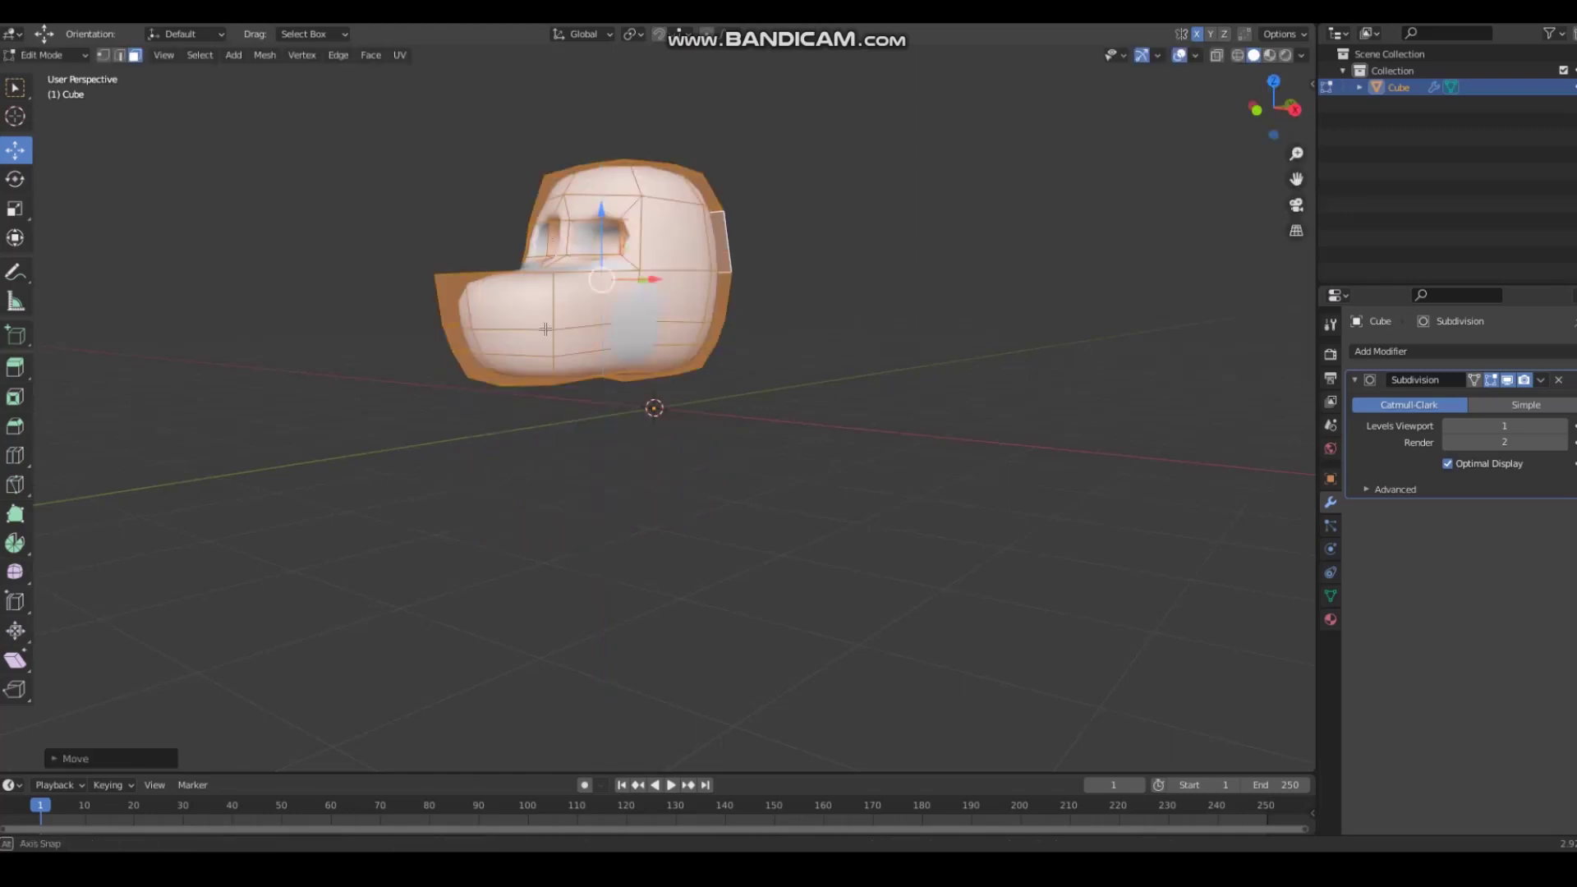
{"action": "middle_click_drag", "start_coordinate": [610, 202], "coordinate": [687, 239]}
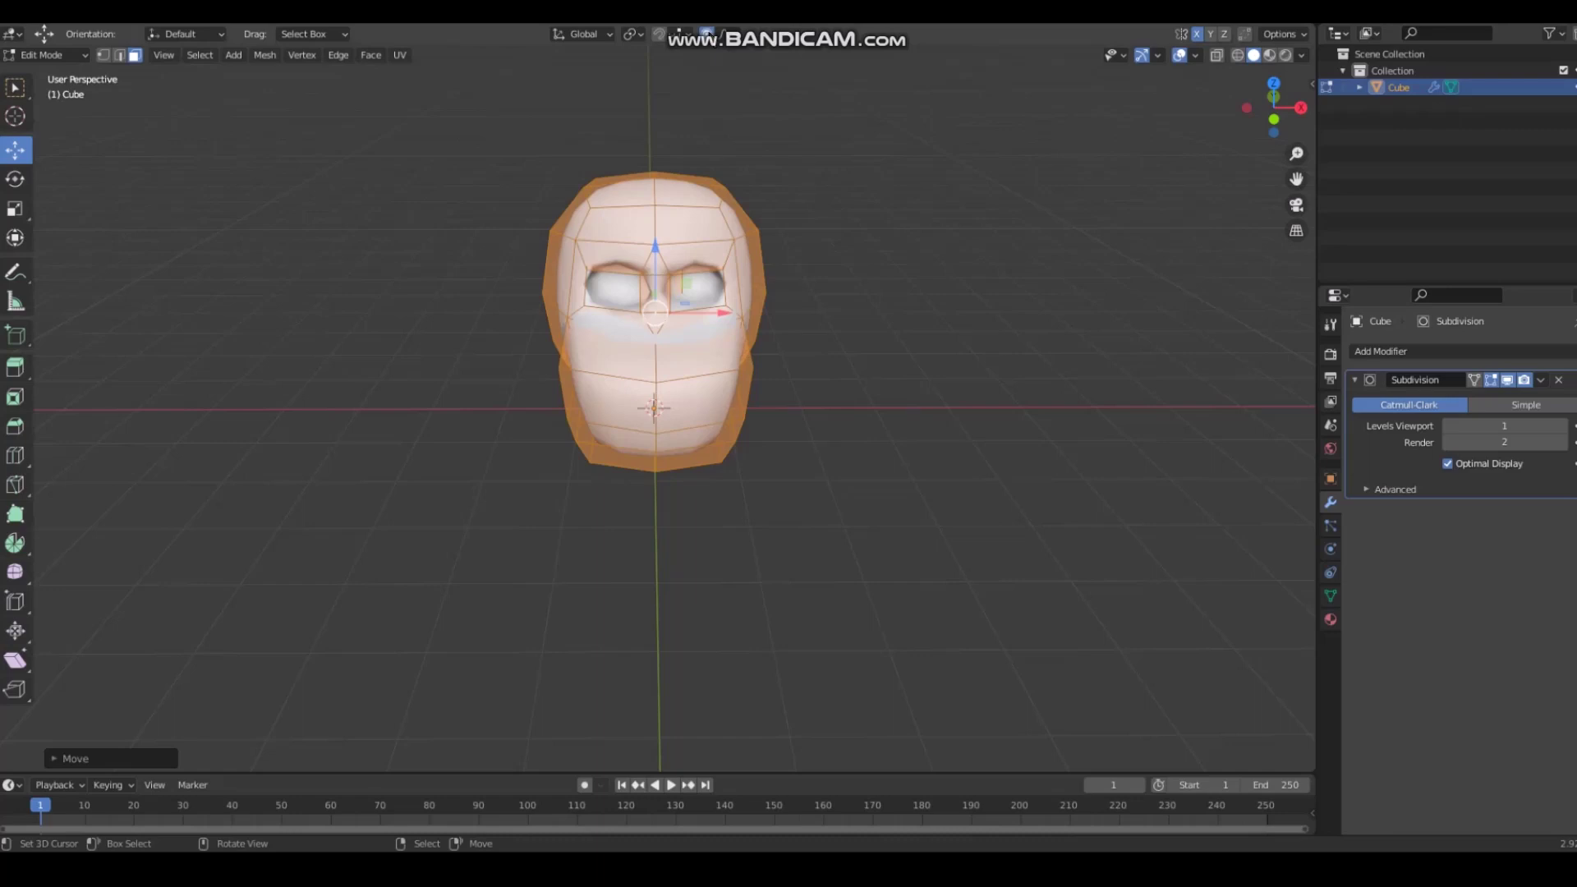
Step: Try to scale the whole head up with proportional editing on, and undo the resize
{"action": "key", "text": "s"}
{"action": "left_click", "coordinate": [222, 264]}
{"action": "scroll", "coordinate": [345, 247], "scroll_direction": "down", "scroll_amount": 2}
{"action": "mouse_move", "coordinate": [407, 217]}
{"action": "middle_mouse_down"}
{"action": "mouse_move", "coordinate": [387, 235]}
{"action": "mouse_move", "coordinate": [415, 215]}
{"action": "middle_mouse_up"}
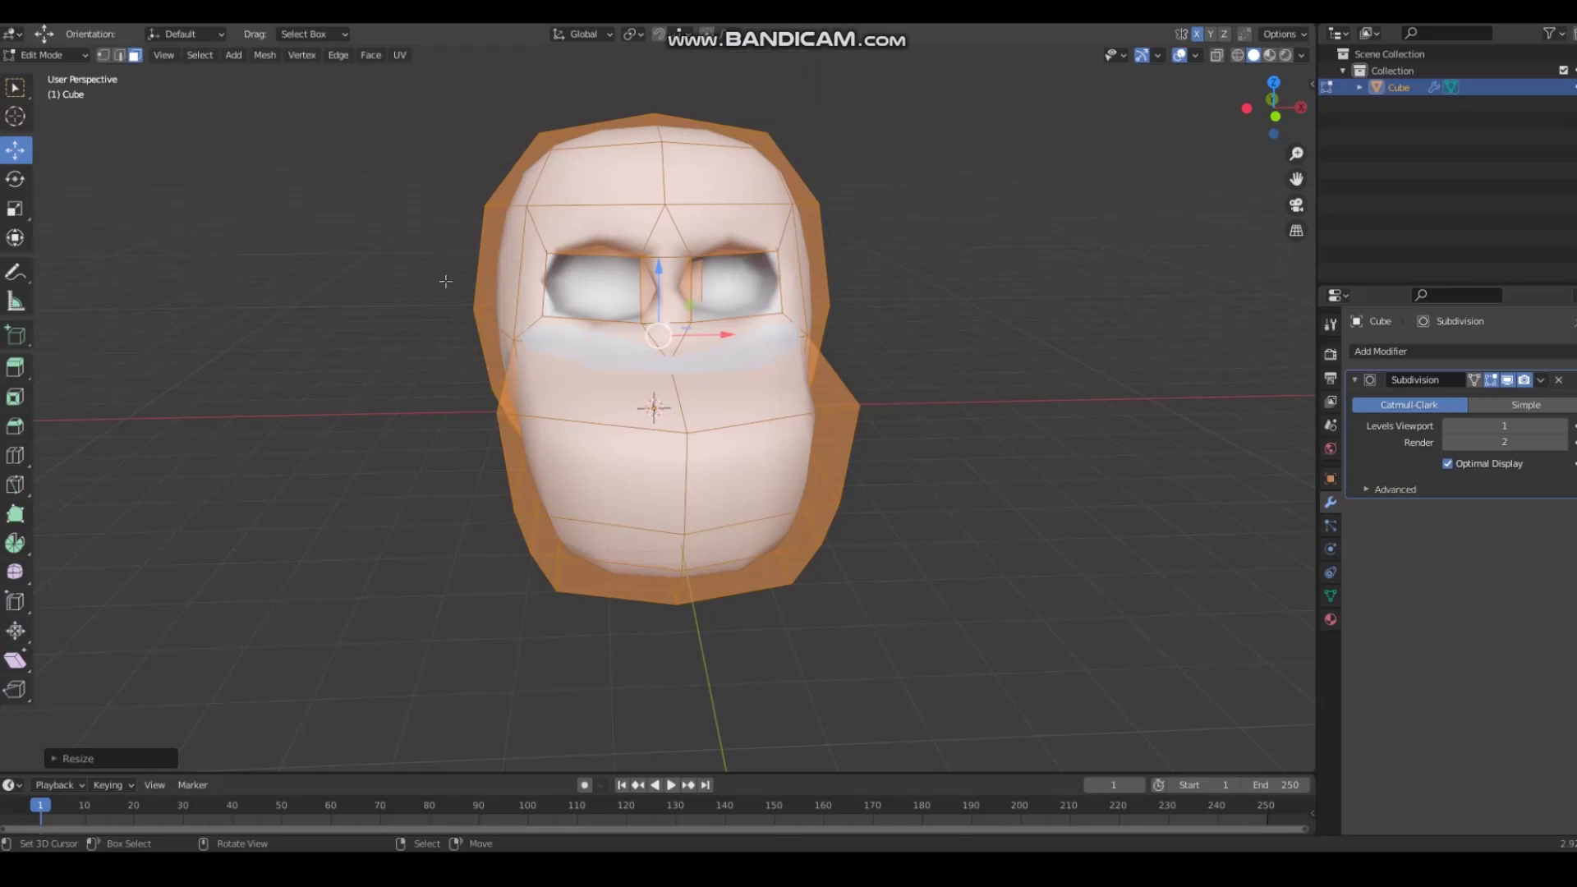
{"action": "key", "text": "ctrl+z"}
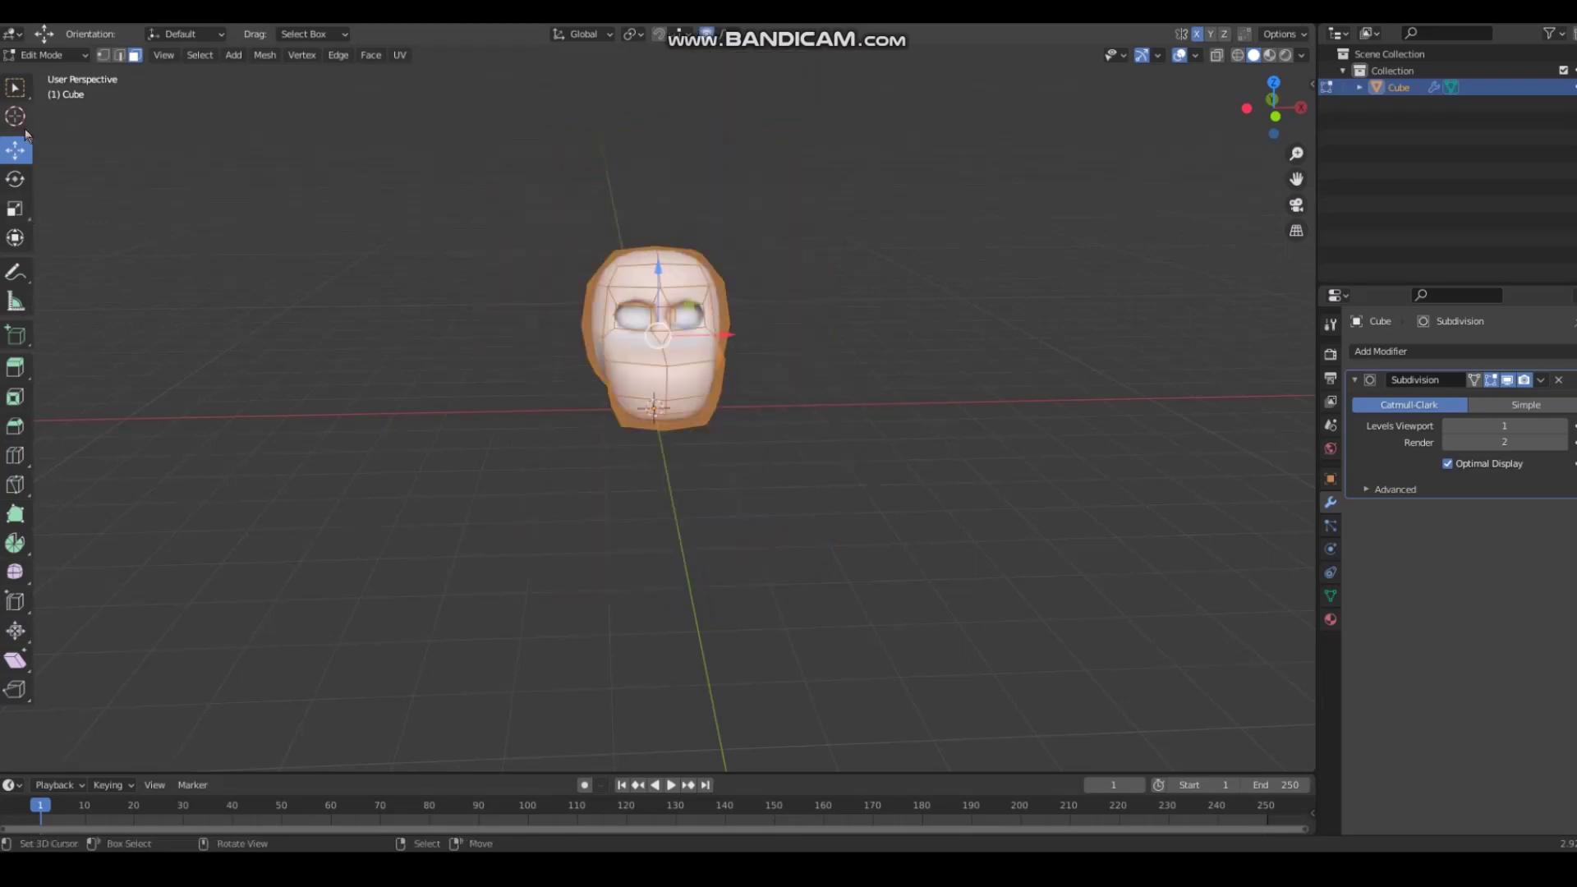
Step: Try to move a single face near the eyes with smooth proportional editing at size 1.00
{"action": "right_click", "coordinate": [673, 339]}
{"action": "key", "text": "g"}
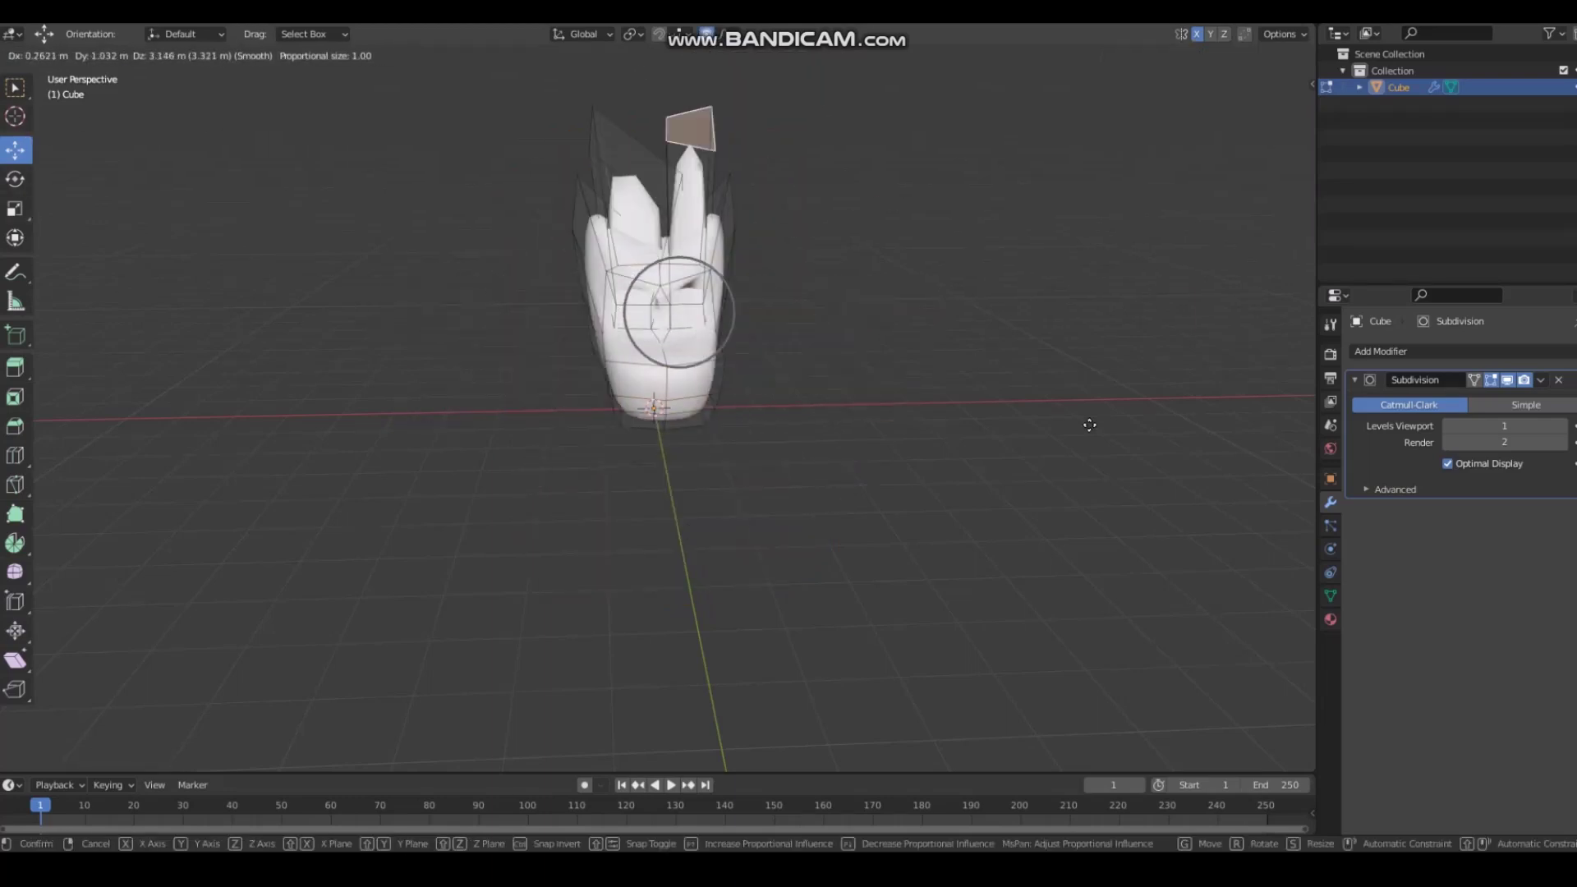
{"action": "key", "text": "Escape"}
Step: Select the whole head mesh and scale it up strongly
{"action": "key", "text": "a"}
{"action": "key", "text": "s"}
{"action": "left_click", "coordinate": [1271, 285]}
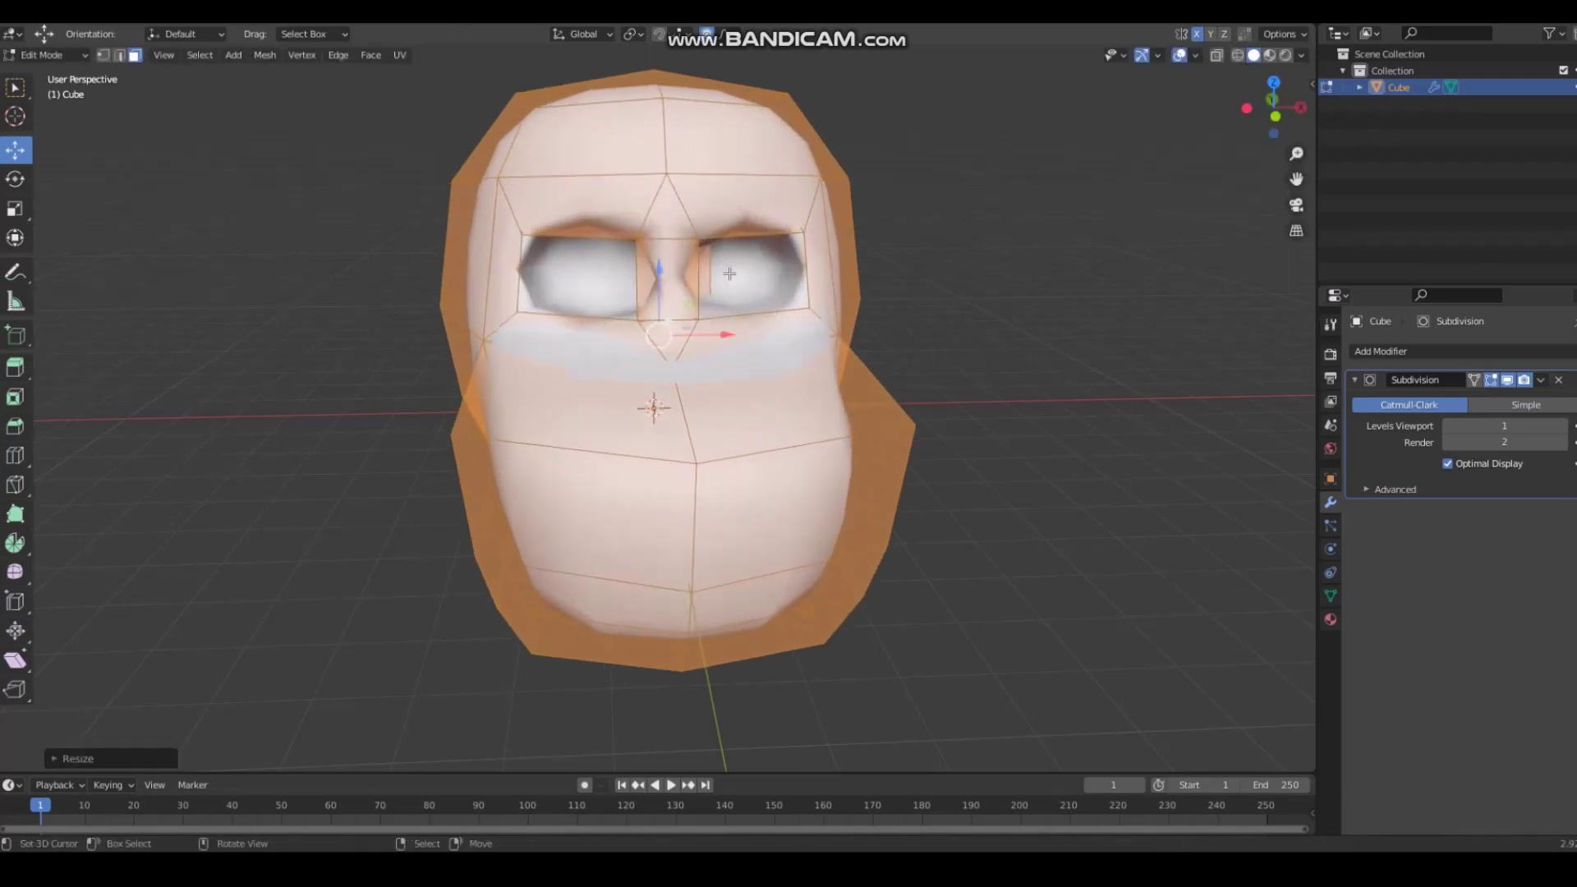
Step: Subdivide all faces of the head mesh once
{"action": "left_click", "coordinate": [478, 276]}
{"action": "key", "text": "ctrl+i"}
{"action": "left_click", "coordinate": [264, 54]}
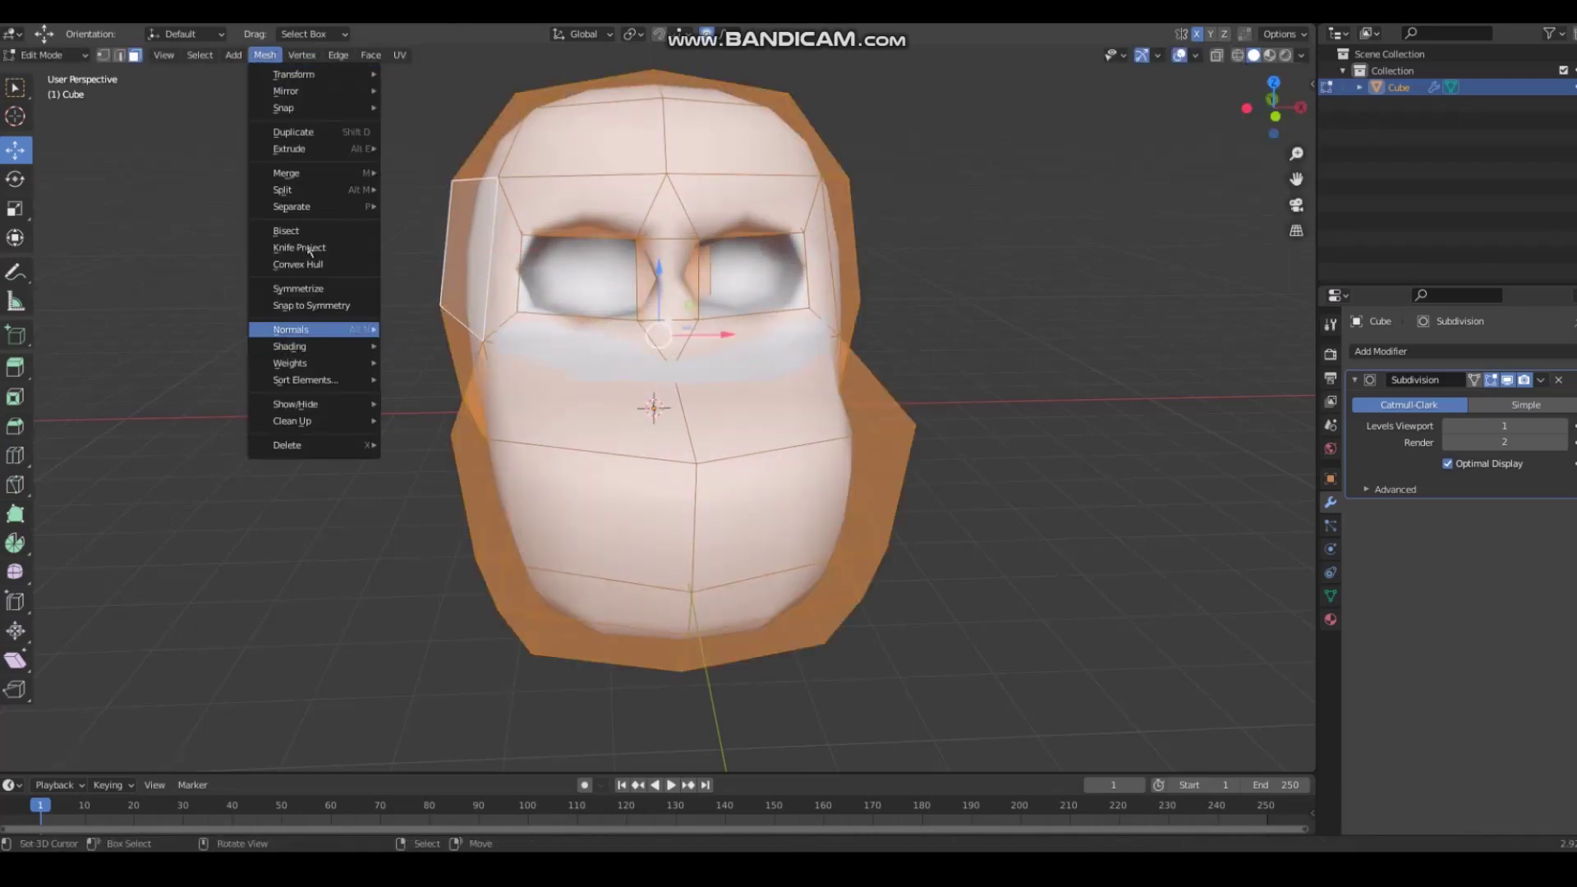
{"action": "mouse_move", "coordinate": [339, 54]}
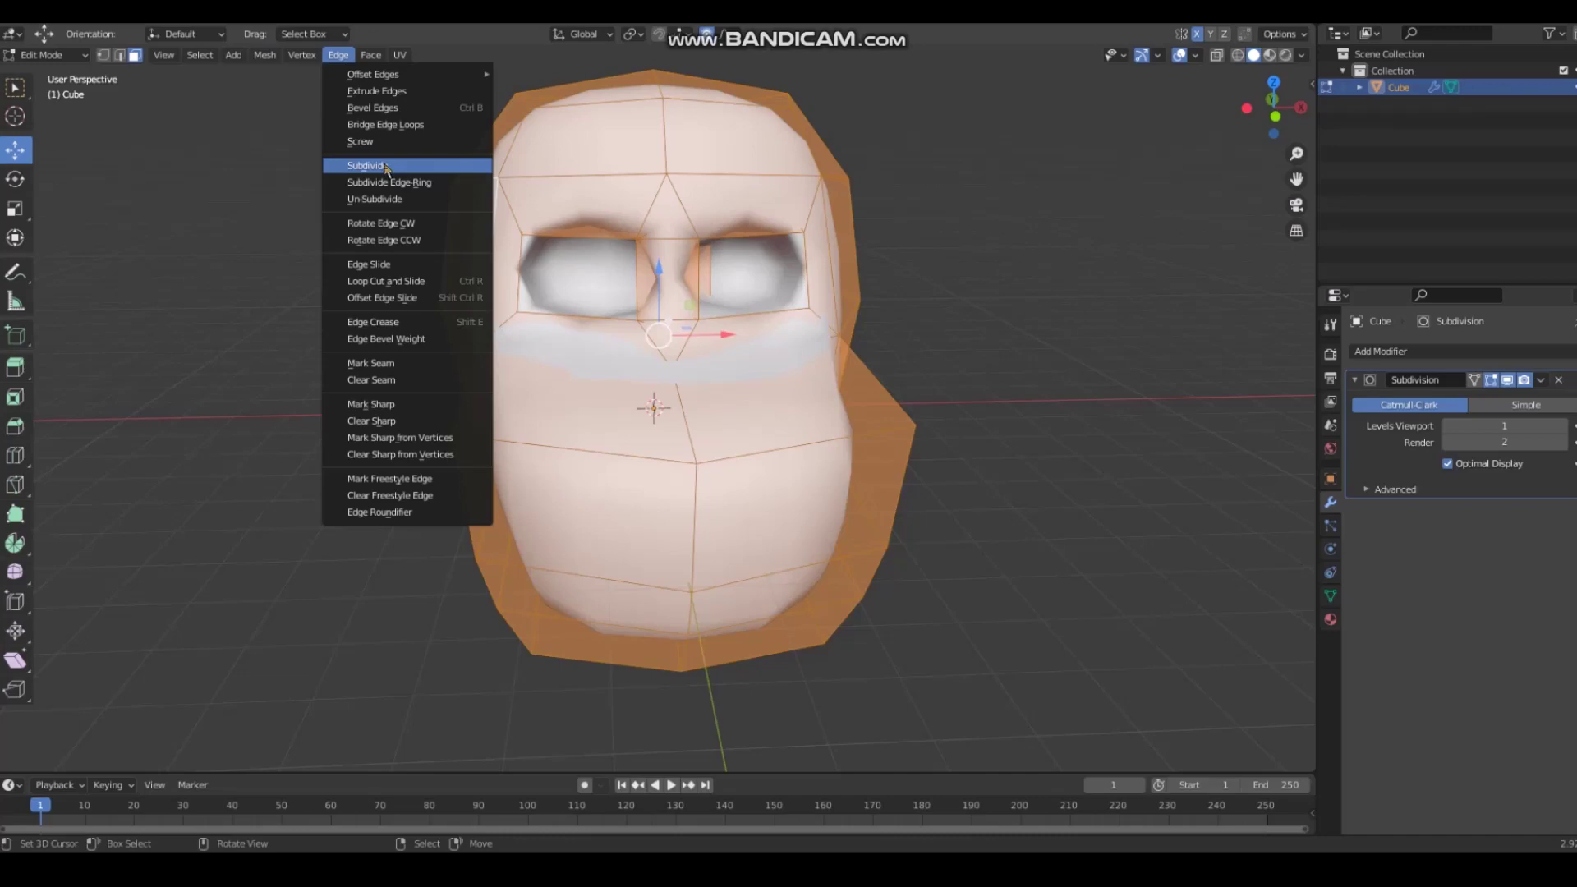
{"action": "left_click", "coordinate": [386, 168]}
{"action": "middle_click_drag", "start_coordinate": [252, 261], "coordinate": [333, 264]}
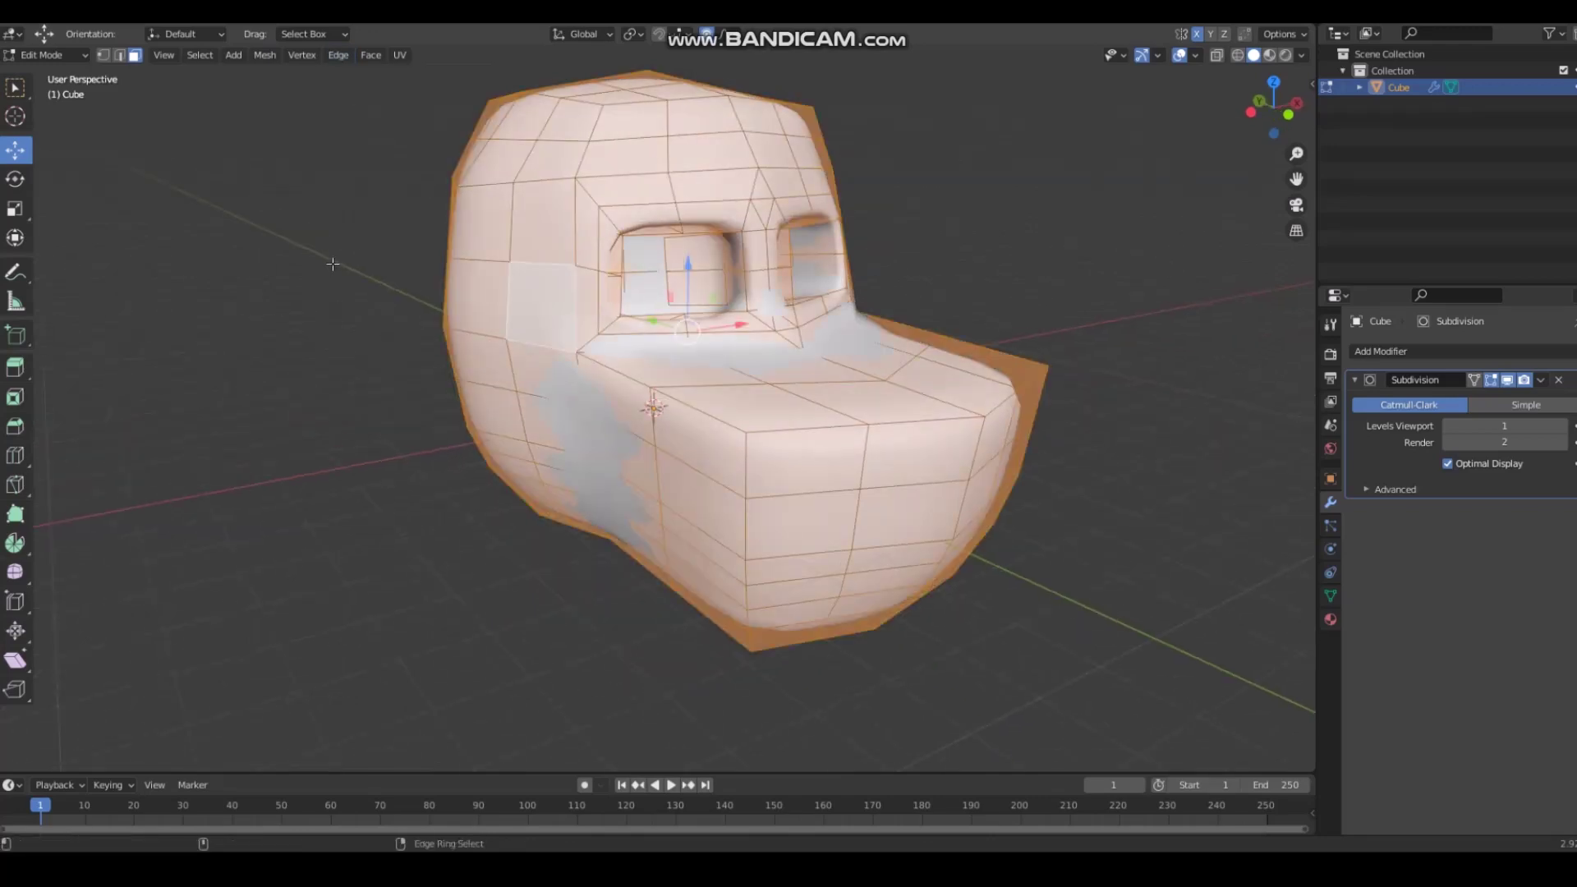
Step: Smooth the vertices of the whole head in several passes and clear the selection
{"action": "key", "text": "shift+r"}
{"action": "key", "text": "shift+r"}
{"action": "key", "text": "shift+r"}
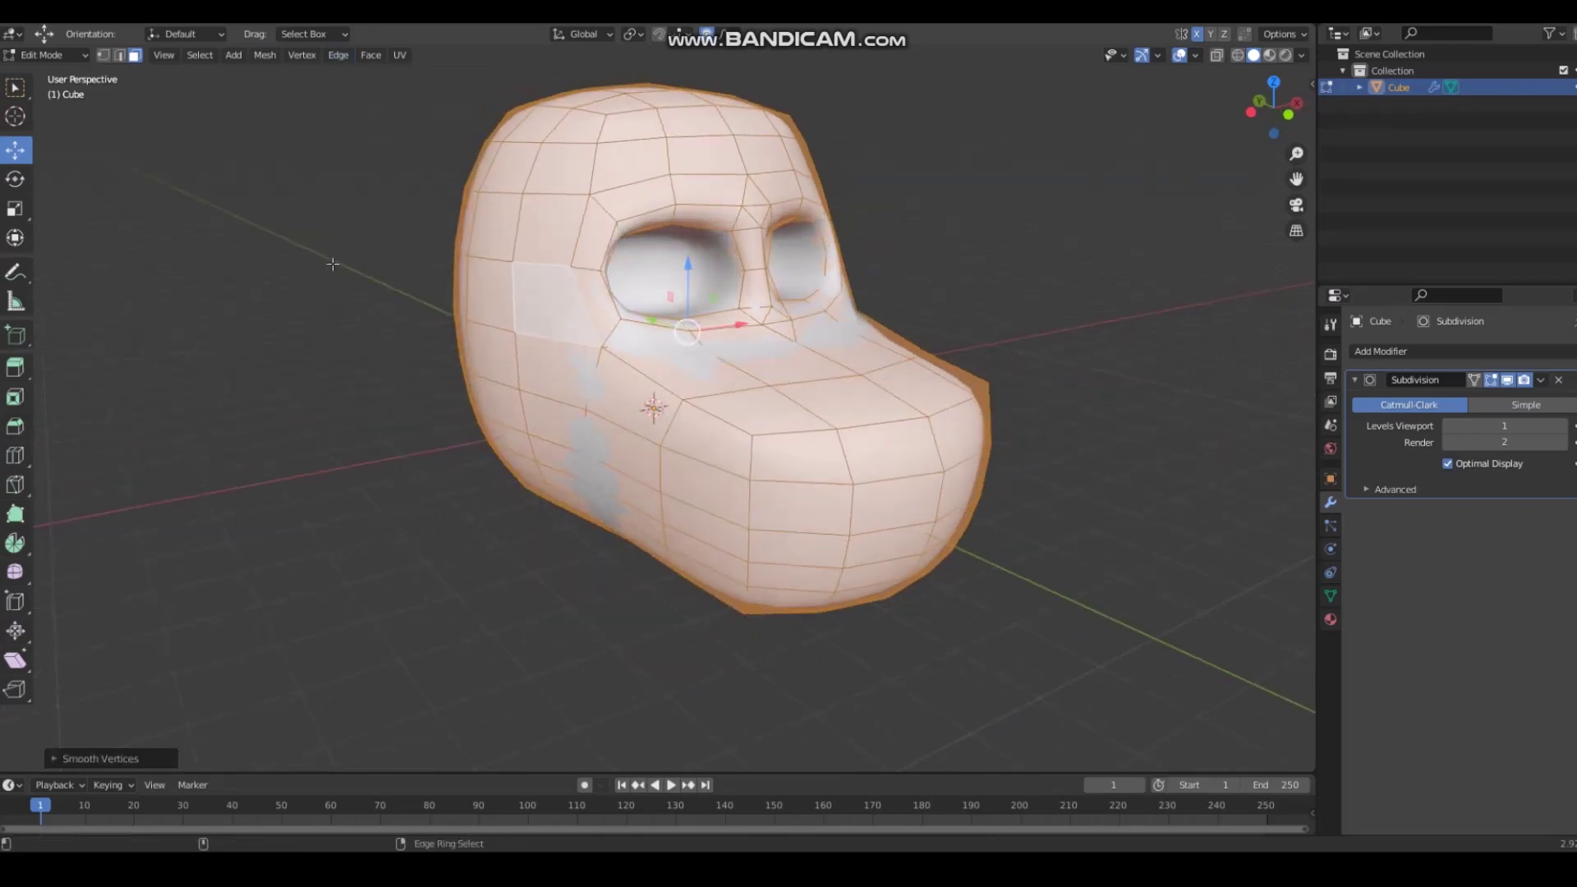
{"action": "key", "text": "alt+a"}
Step: Switch to vertex selection mode, try moving the vertex above one eye socket and undo the move
{"action": "scroll", "coordinate": [184, 105], "scroll_direction": "up", "scroll_amount": 5}
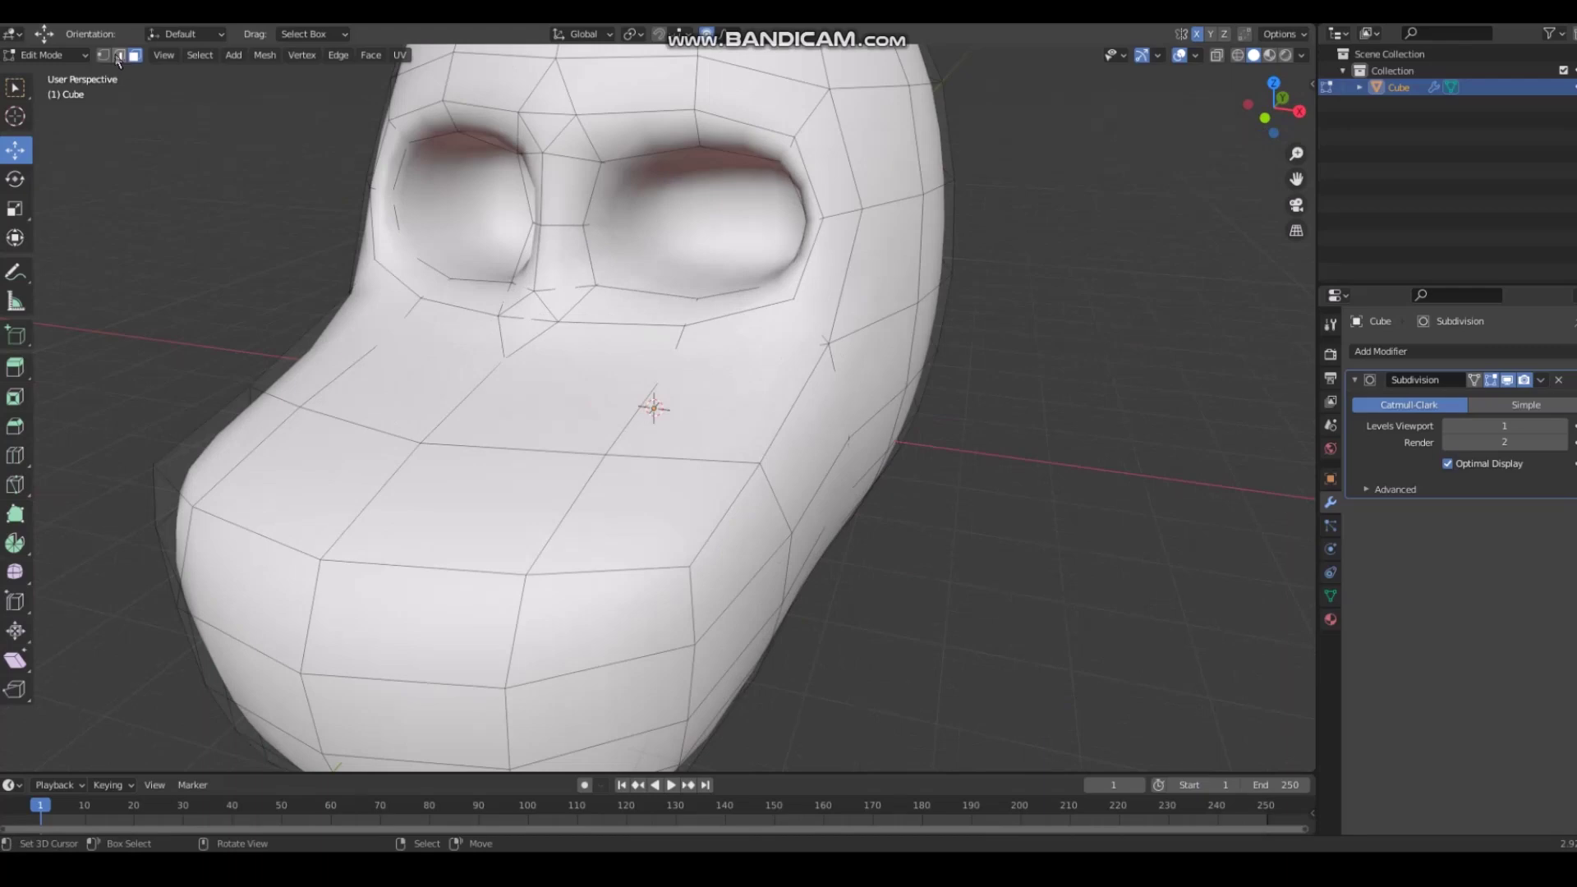
{"action": "left_click", "coordinate": [104, 55]}
{"action": "scroll", "coordinate": [925, 212], "scroll_direction": "down", "scroll_amount": 6}
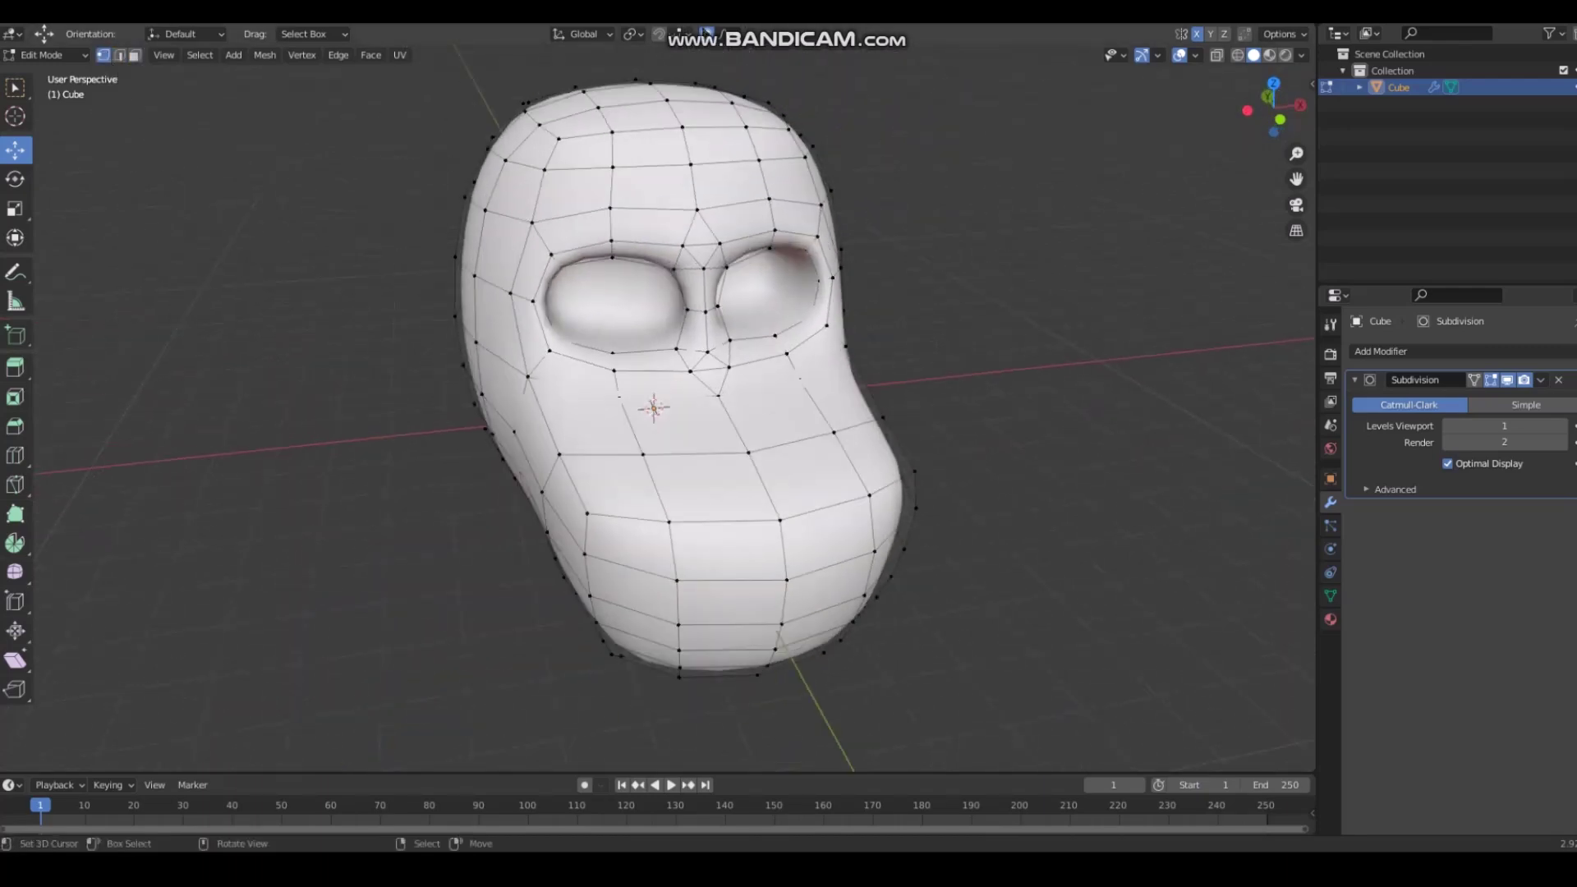
{"action": "right_click_drag", "start_coordinate": [617, 256], "coordinate": [465, 319]}
{"action": "key", "text": "ctrl+z"}
Step: Select the whole head mesh and scale it down slightly
{"action": "key", "text": "a"}
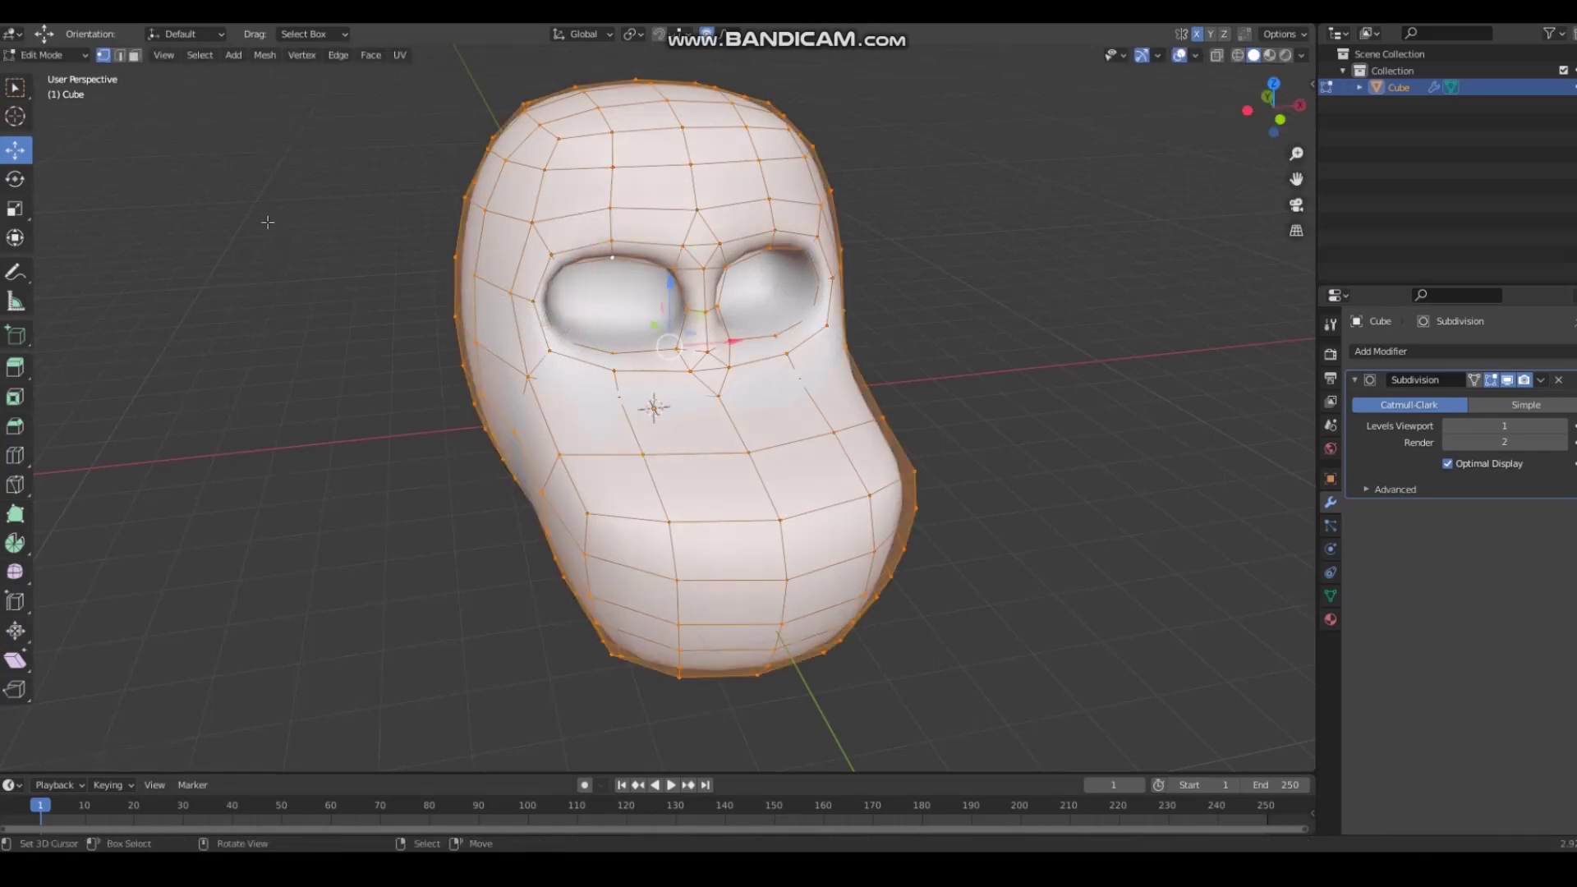
{"action": "key", "text": "s"}
{"action": "left_click", "coordinate": [463, 290]}
{"action": "scroll", "coordinate": [463, 290], "scroll_direction": "up", "scroll_amount": 2}
Step: Select the vertices above both eye sockets and try raising them along Z with proportional editing at size 1.00
{"action": "right_click", "coordinate": [463, 290]}
{"action": "right_click", "coordinate": [694, 233]}
{"action": "right_click", "coordinate": [644, 246]}
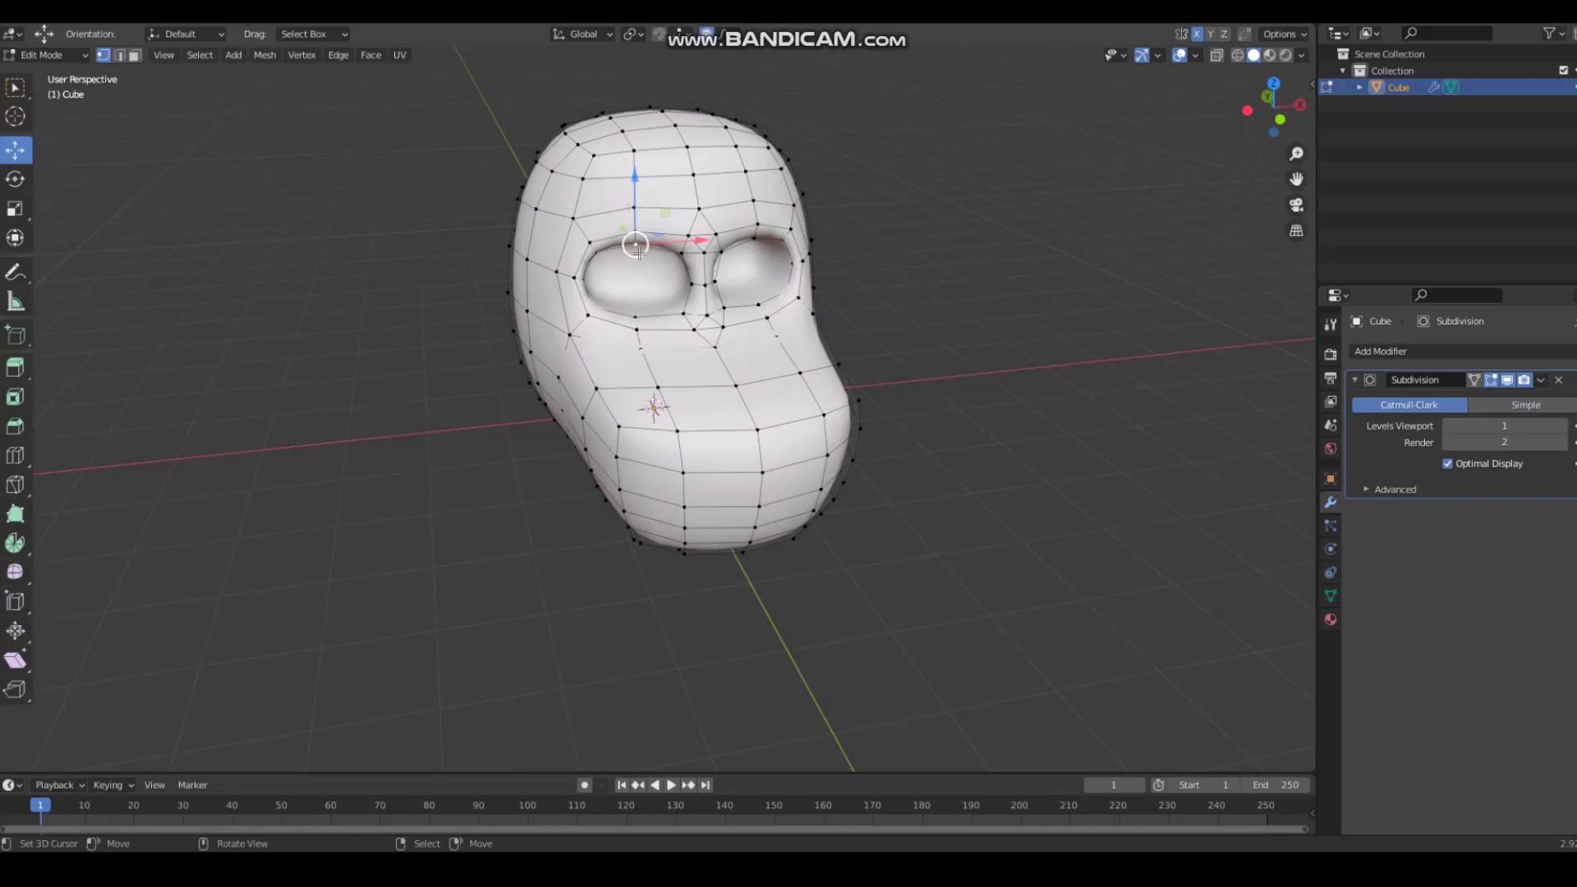
{"action": "scroll", "coordinate": [628, 185], "scroll_direction": "up", "scroll_amount": 5}
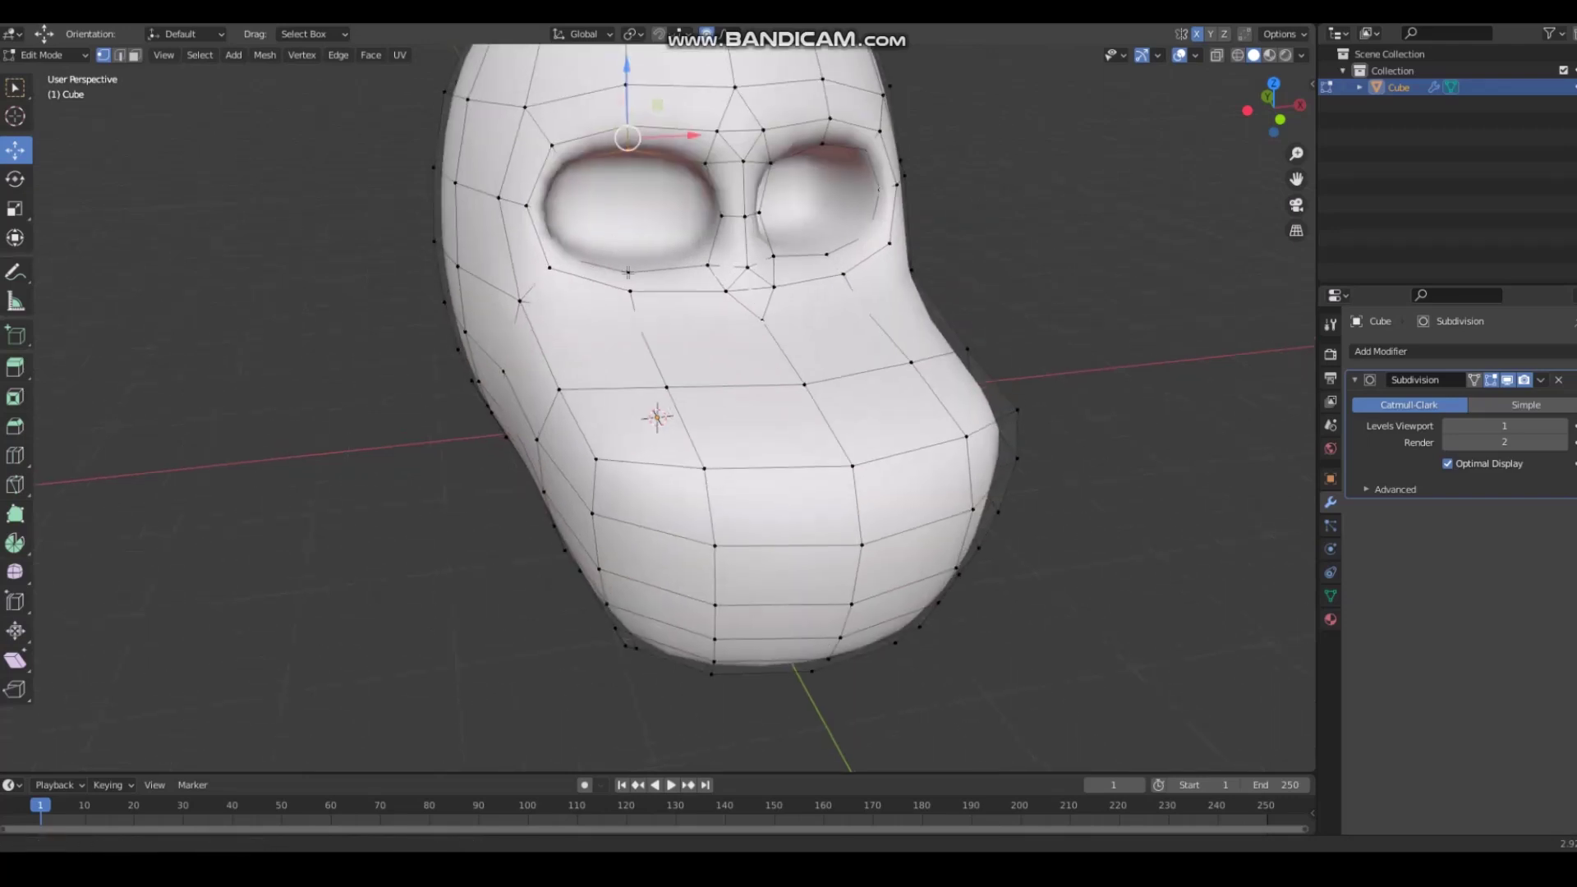
{"action": "scroll", "coordinate": [878, 257], "scroll_direction": "down", "scroll_amount": 5}
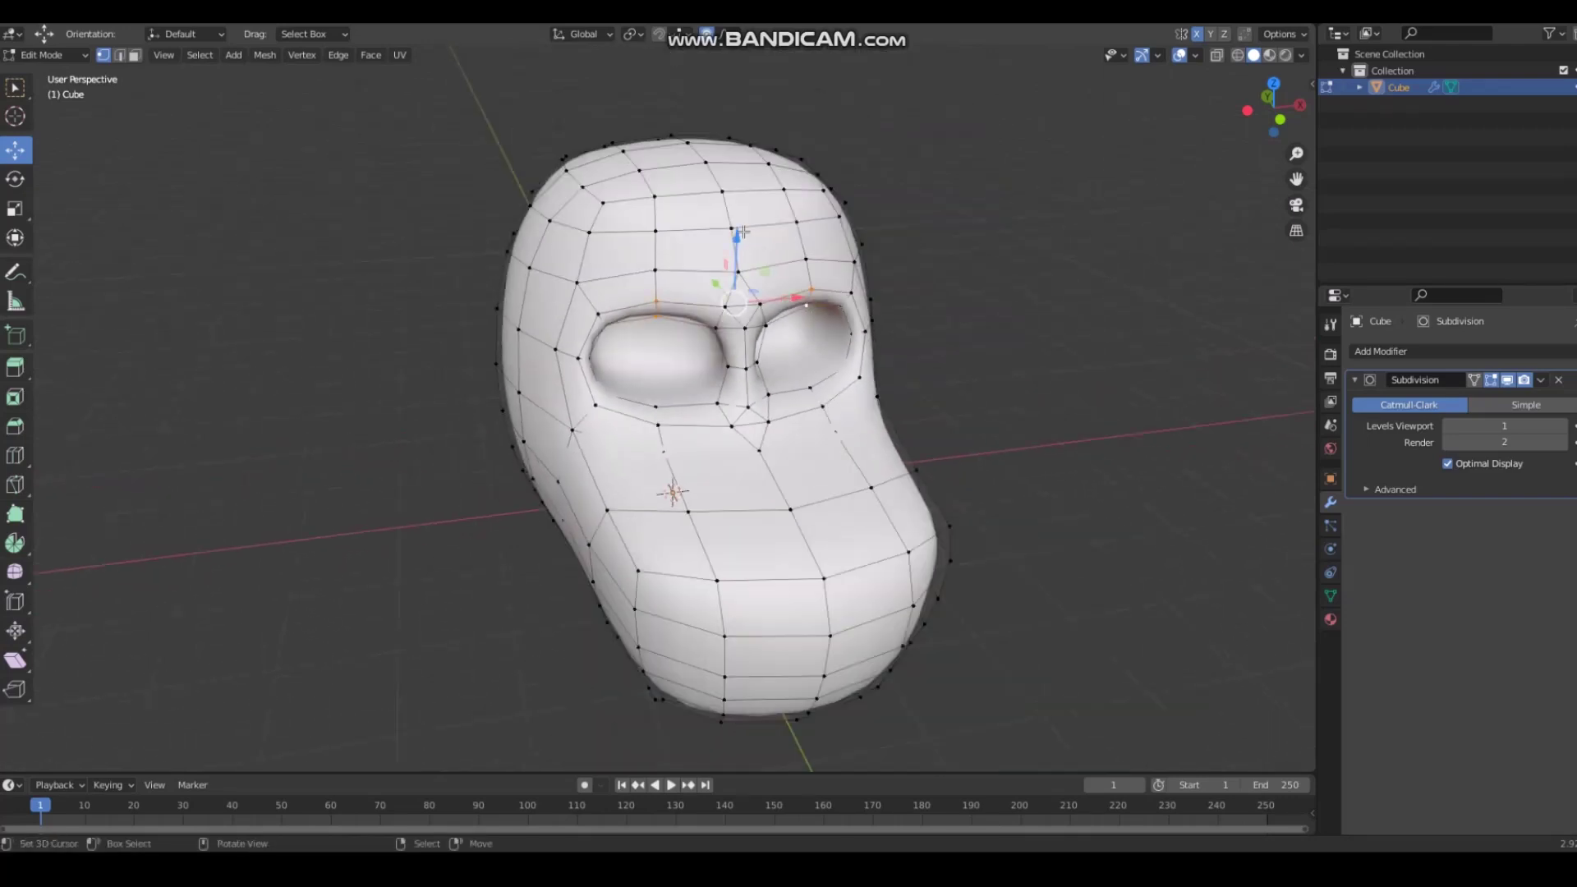
{"action": "key", "text": "g"}
{"action": "key", "text": "z"}
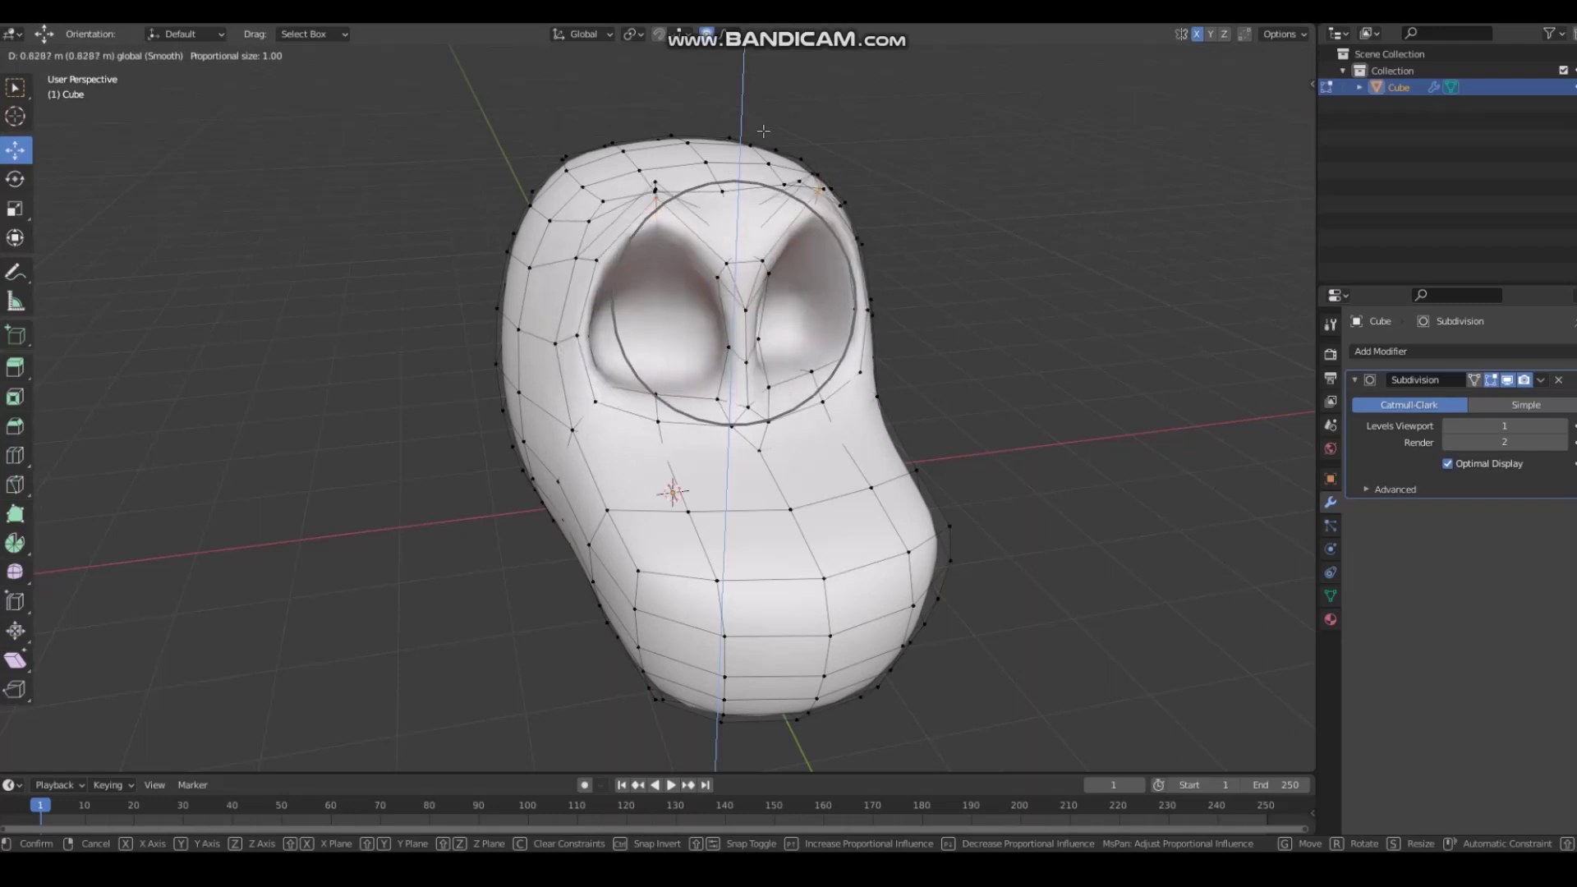
Step: Select the vertex below one eye socket and try moving it along the global Z axis with proportional editing
{"action": "left_click", "coordinate": [646, 390]}
{"action": "scroll", "coordinate": [646, 391], "scroll_direction": "up", "scroll_amount": 4}
{"action": "scroll", "coordinate": [657, 386], "scroll_direction": "down", "scroll_amount": 1}
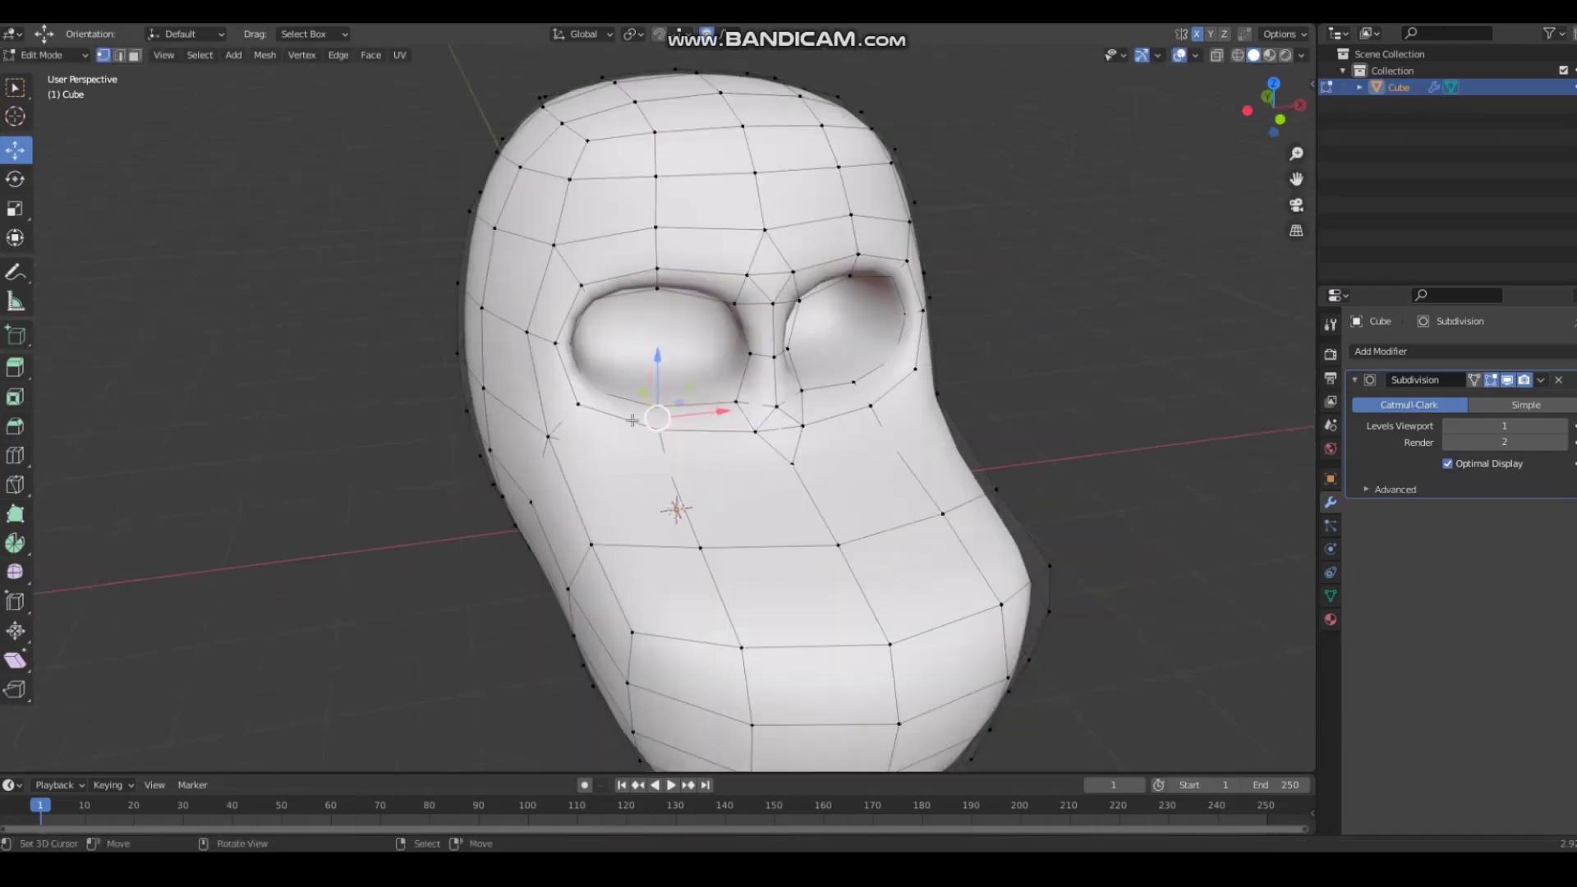
{"action": "middle_click_drag", "start_coordinate": [636, 394], "coordinate": [623, 379]}
{"action": "left_click_drag", "start_coordinate": [619, 320], "coordinate": [620, 361]}
{"action": "key", "text": "ctrl+z"}
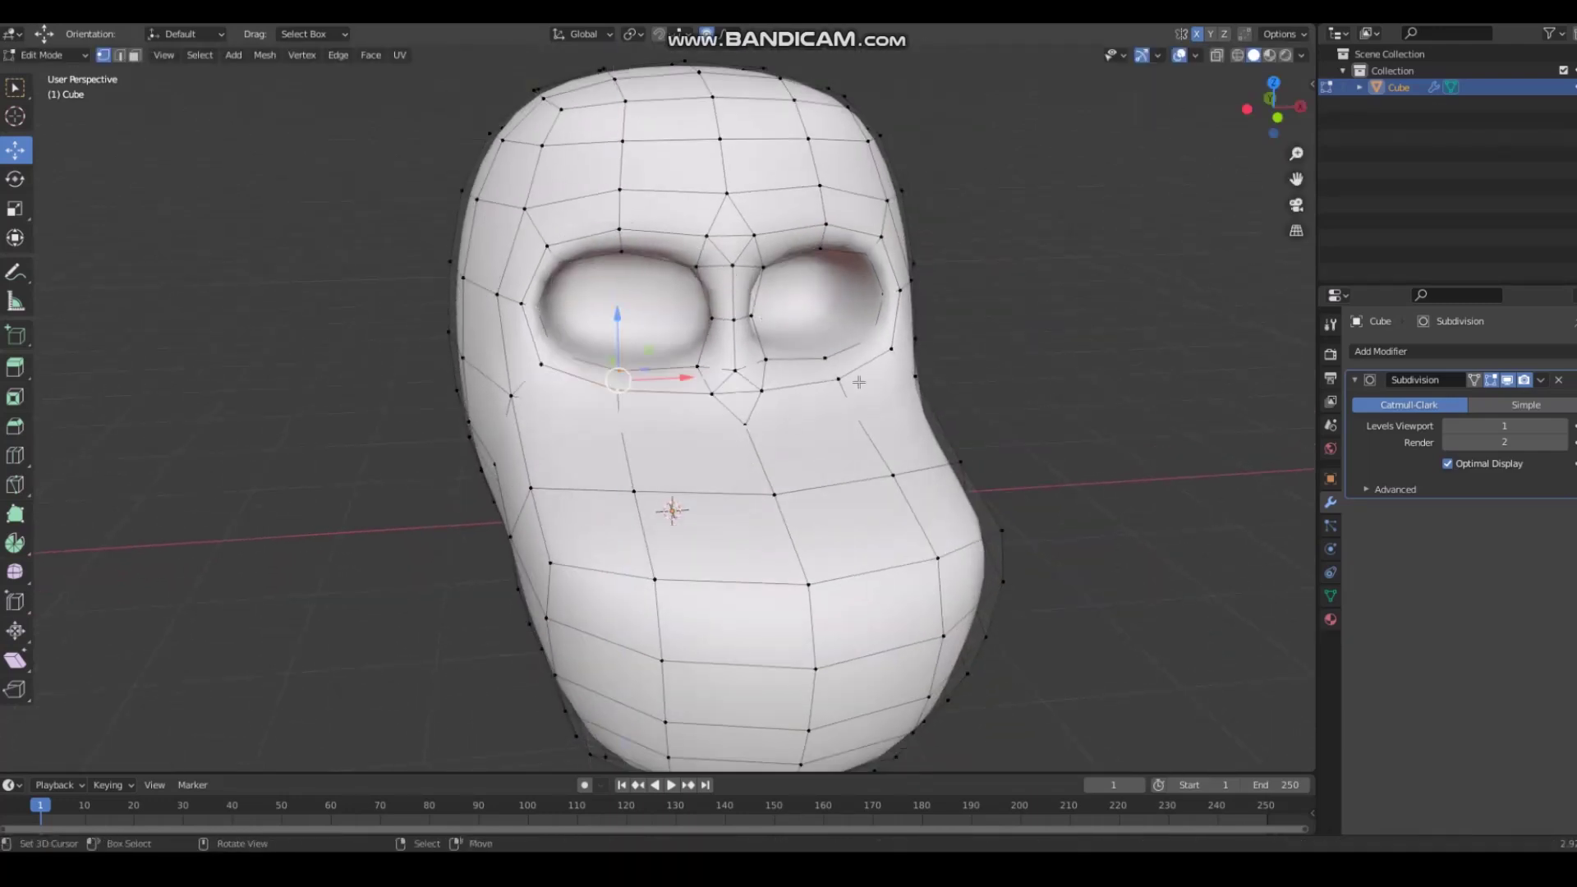
{"action": "middle_click_drag", "start_coordinate": [829, 290], "coordinate": [610, 376]}
{"action": "left_click_drag", "start_coordinate": [552, 307], "coordinate": [511, 563]}
{"action": "key", "text": "Escape"}
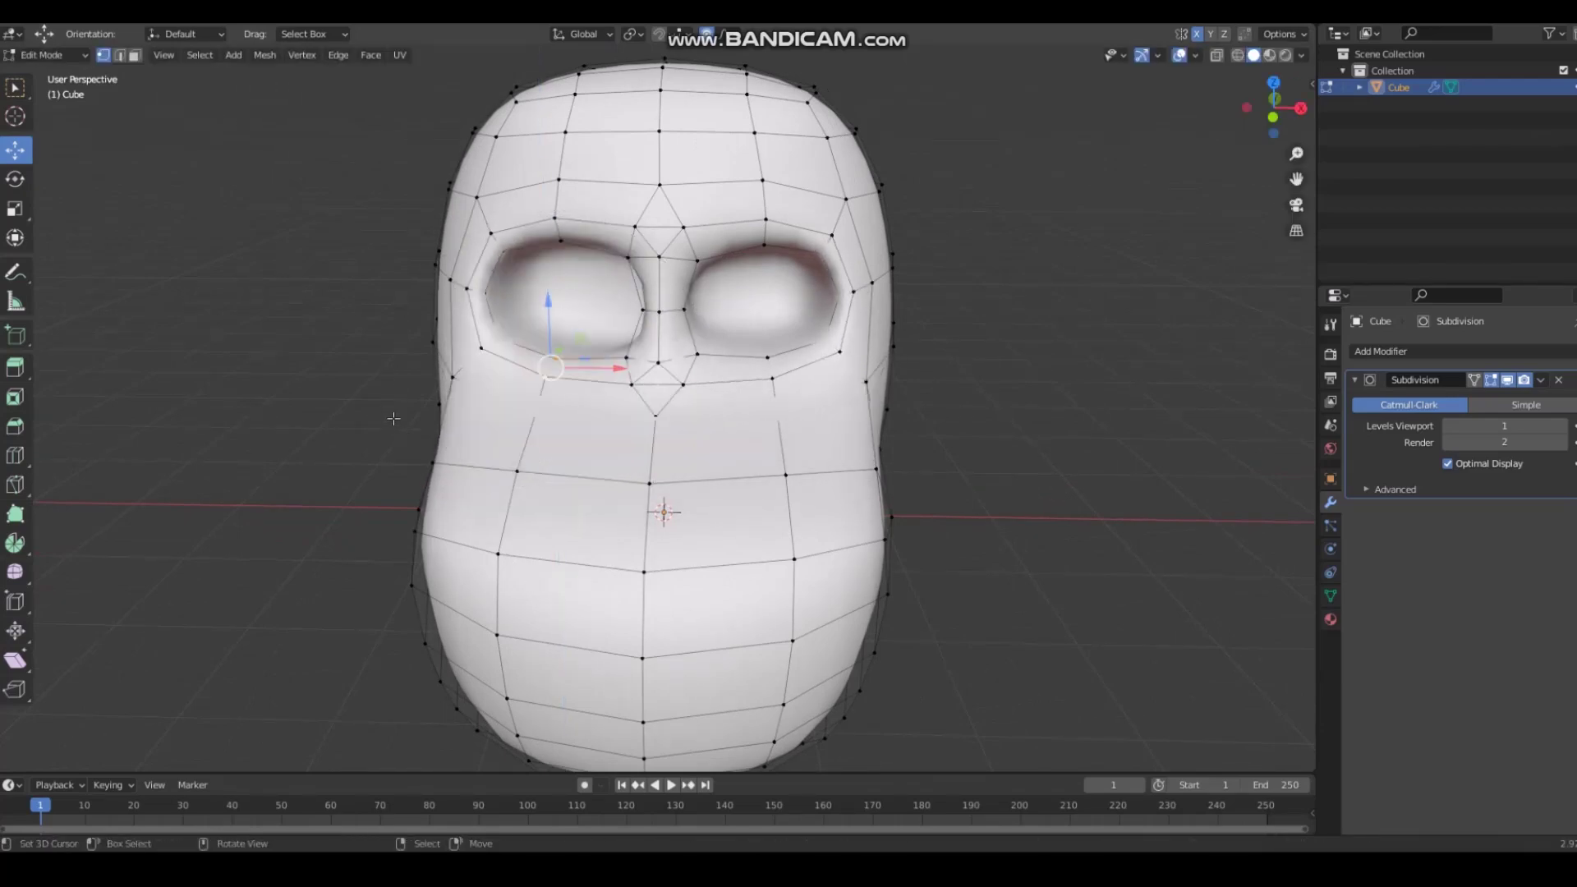
Step: Select the whole head mesh and symmetrize it
{"action": "key", "text": "a"}
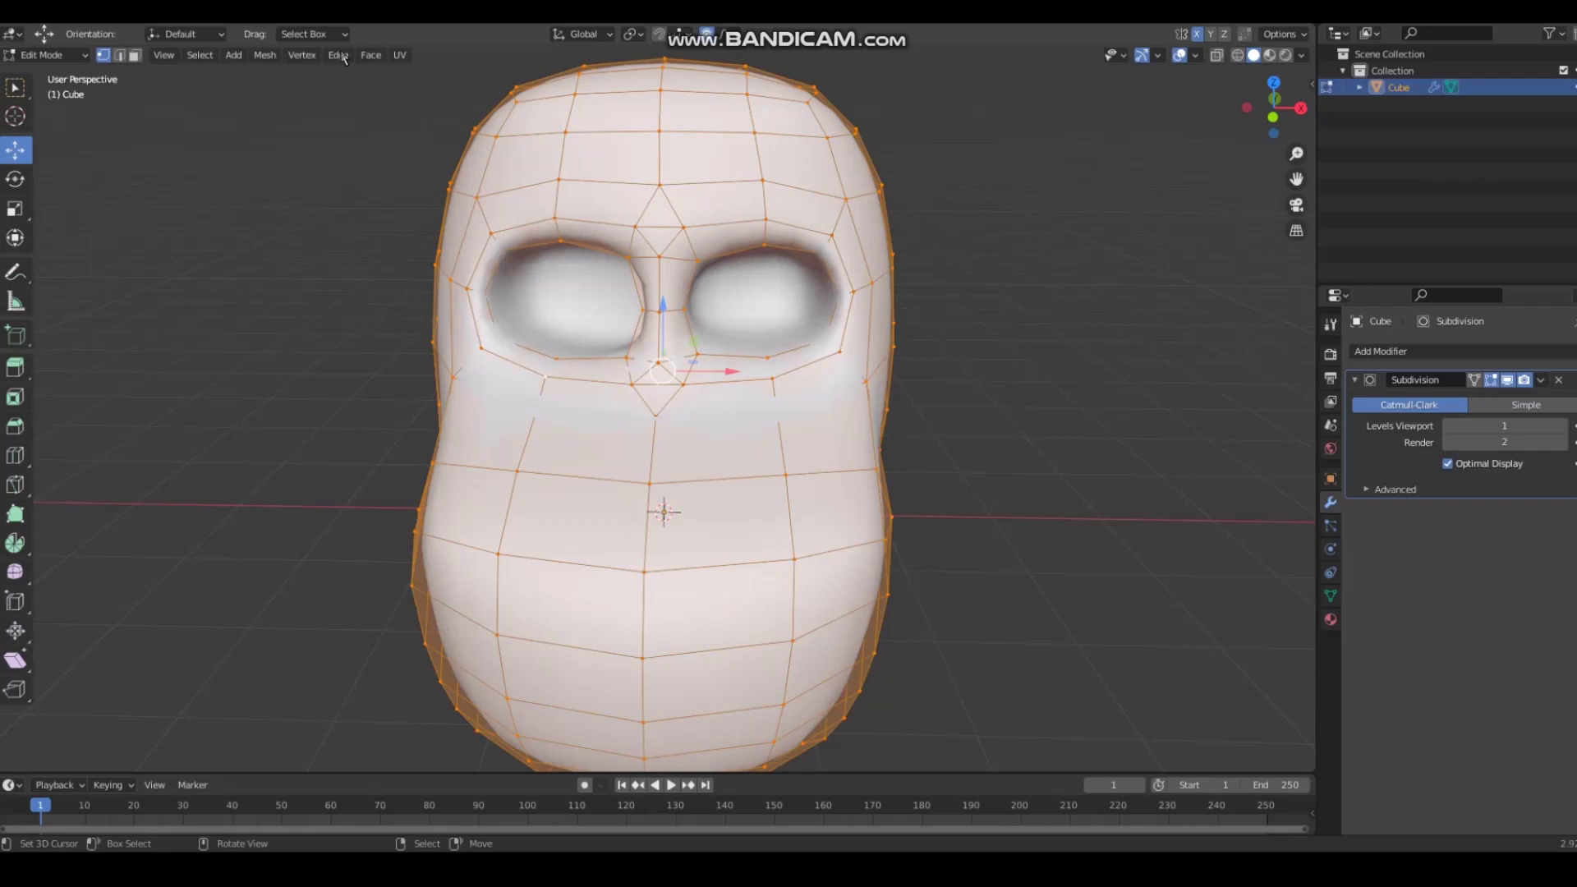
{"action": "left_click", "coordinate": [264, 57]}
{"action": "left_click", "coordinate": [315, 287]}
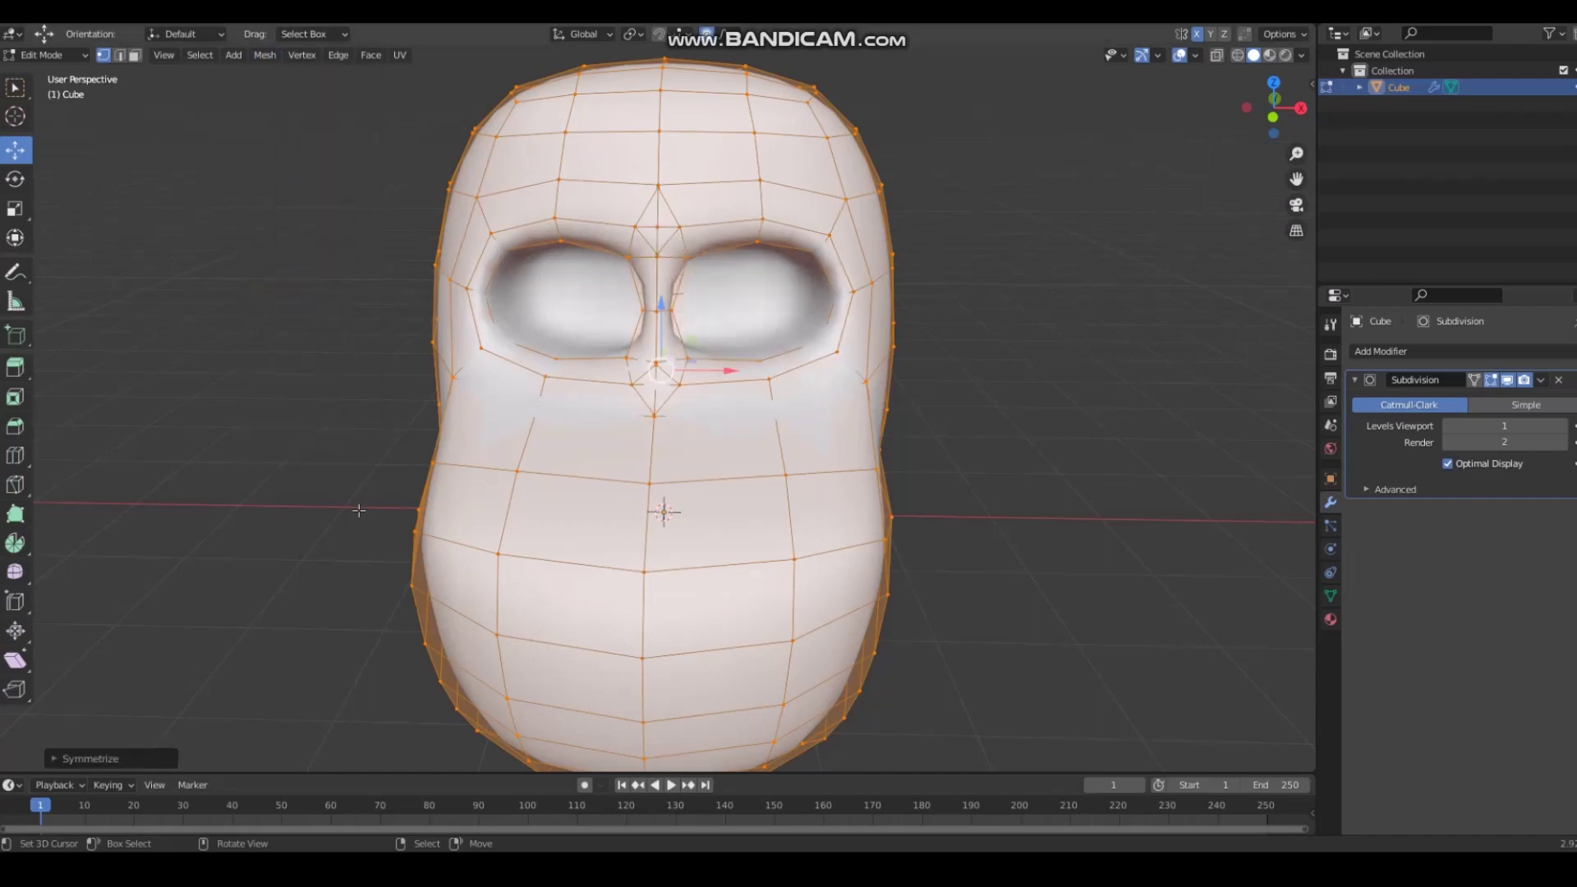
Step: Switch the Symmetrize direction to +X to -X and back to -X to +X to compare both sides
{"action": "middle_click_drag", "start_coordinate": [360, 510], "coordinate": [380, 510]}
{"action": "scroll", "coordinate": [379, 510], "scroll_direction": "up", "scroll_amount": 2}
{"action": "left_click", "coordinate": [136, 755]}
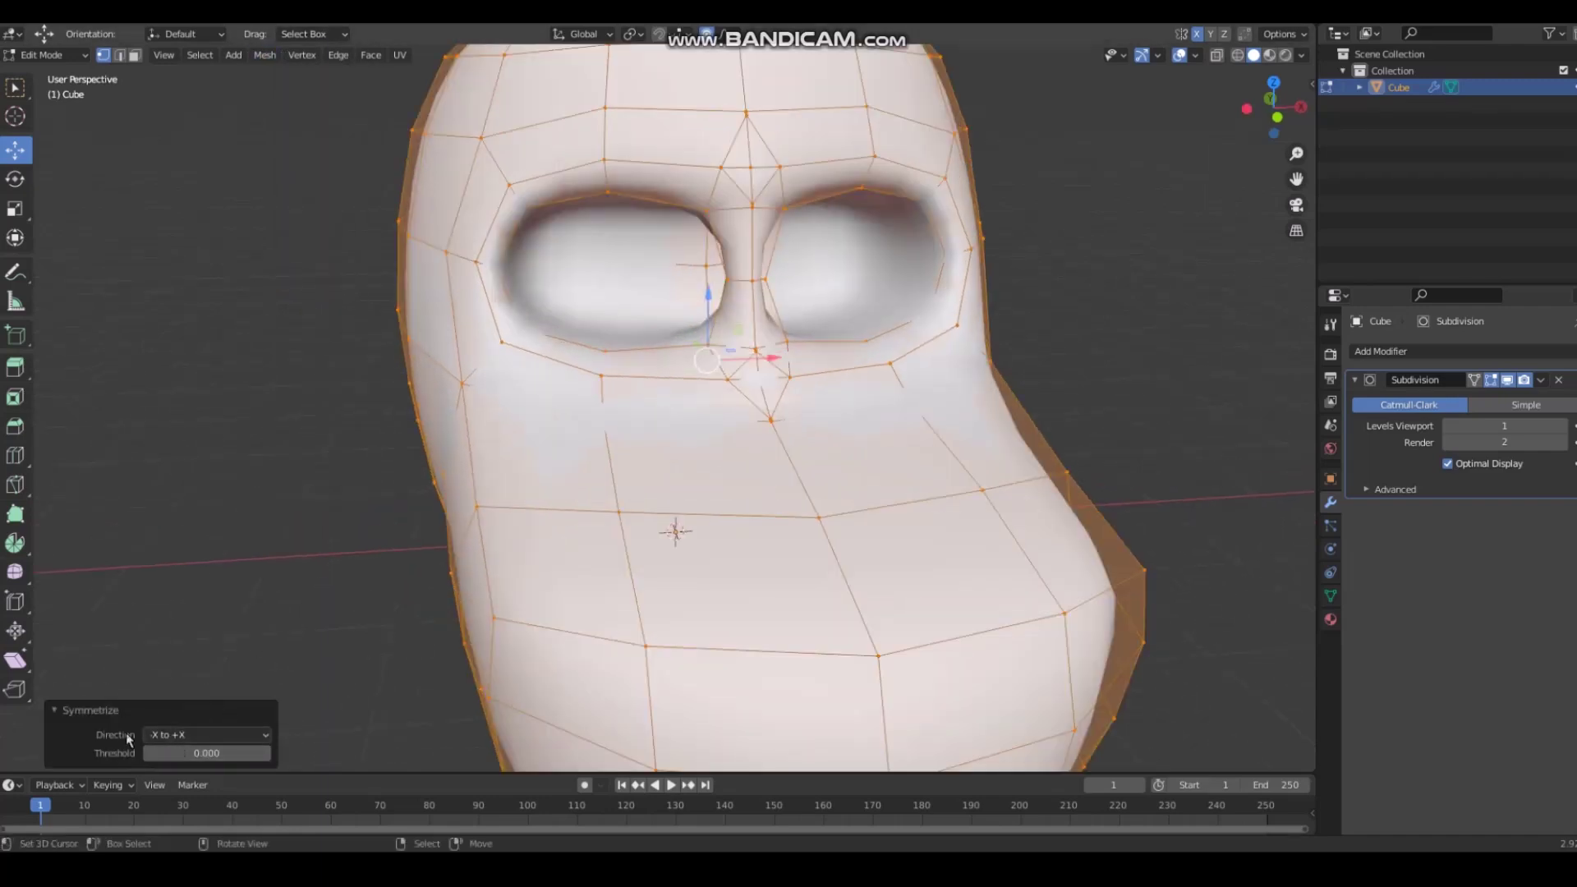
{"action": "left_click", "coordinate": [175, 743]}
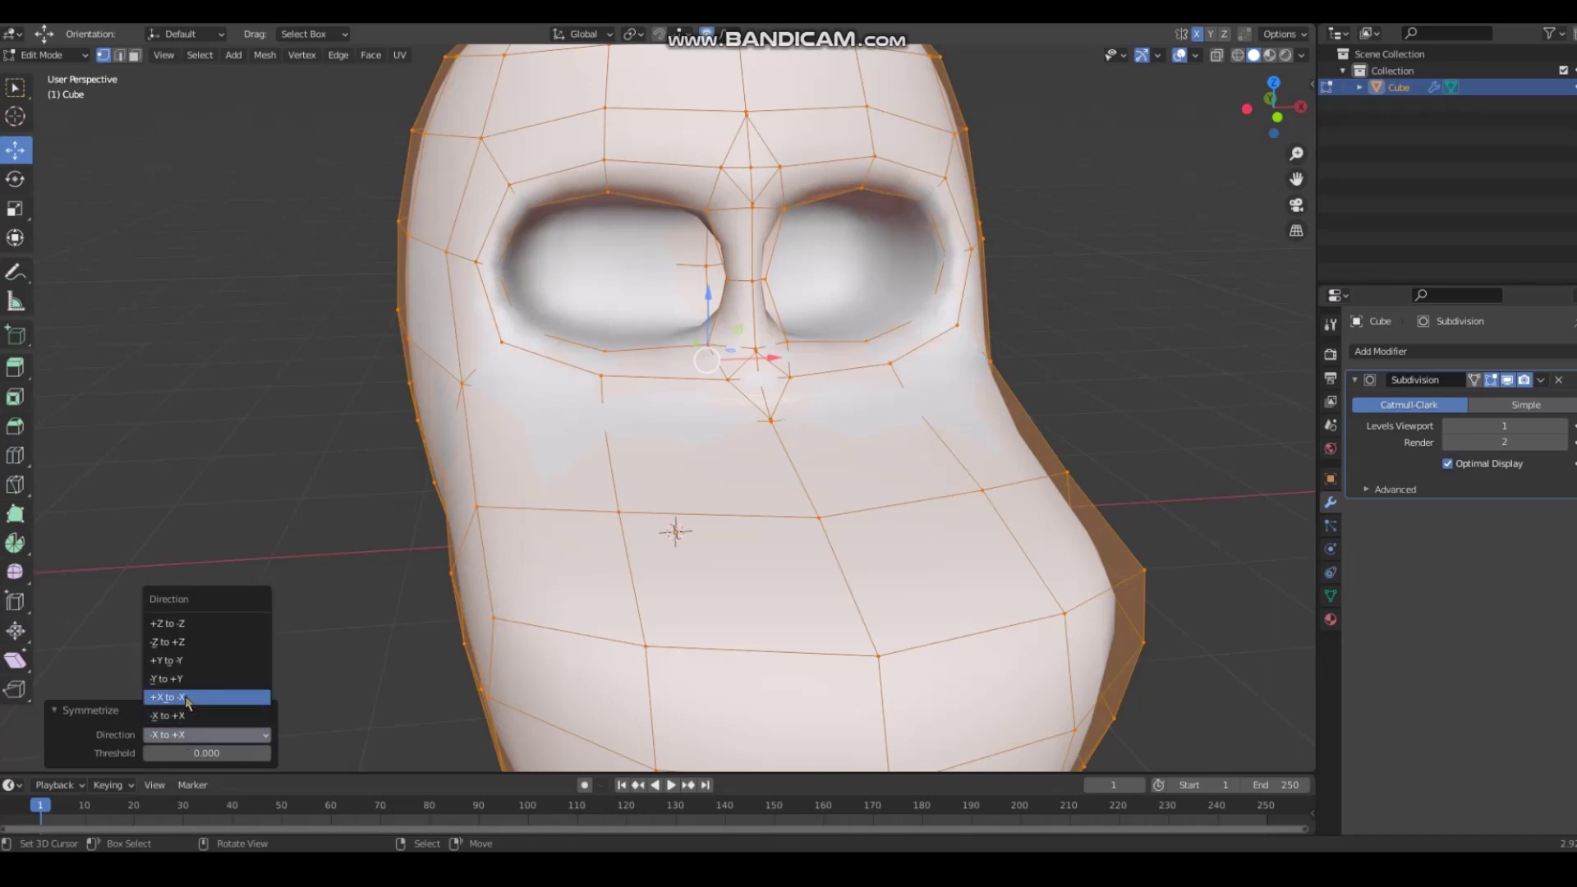
{"action": "left_click", "coordinate": [188, 698]}
{"action": "left_click", "coordinate": [183, 735]}
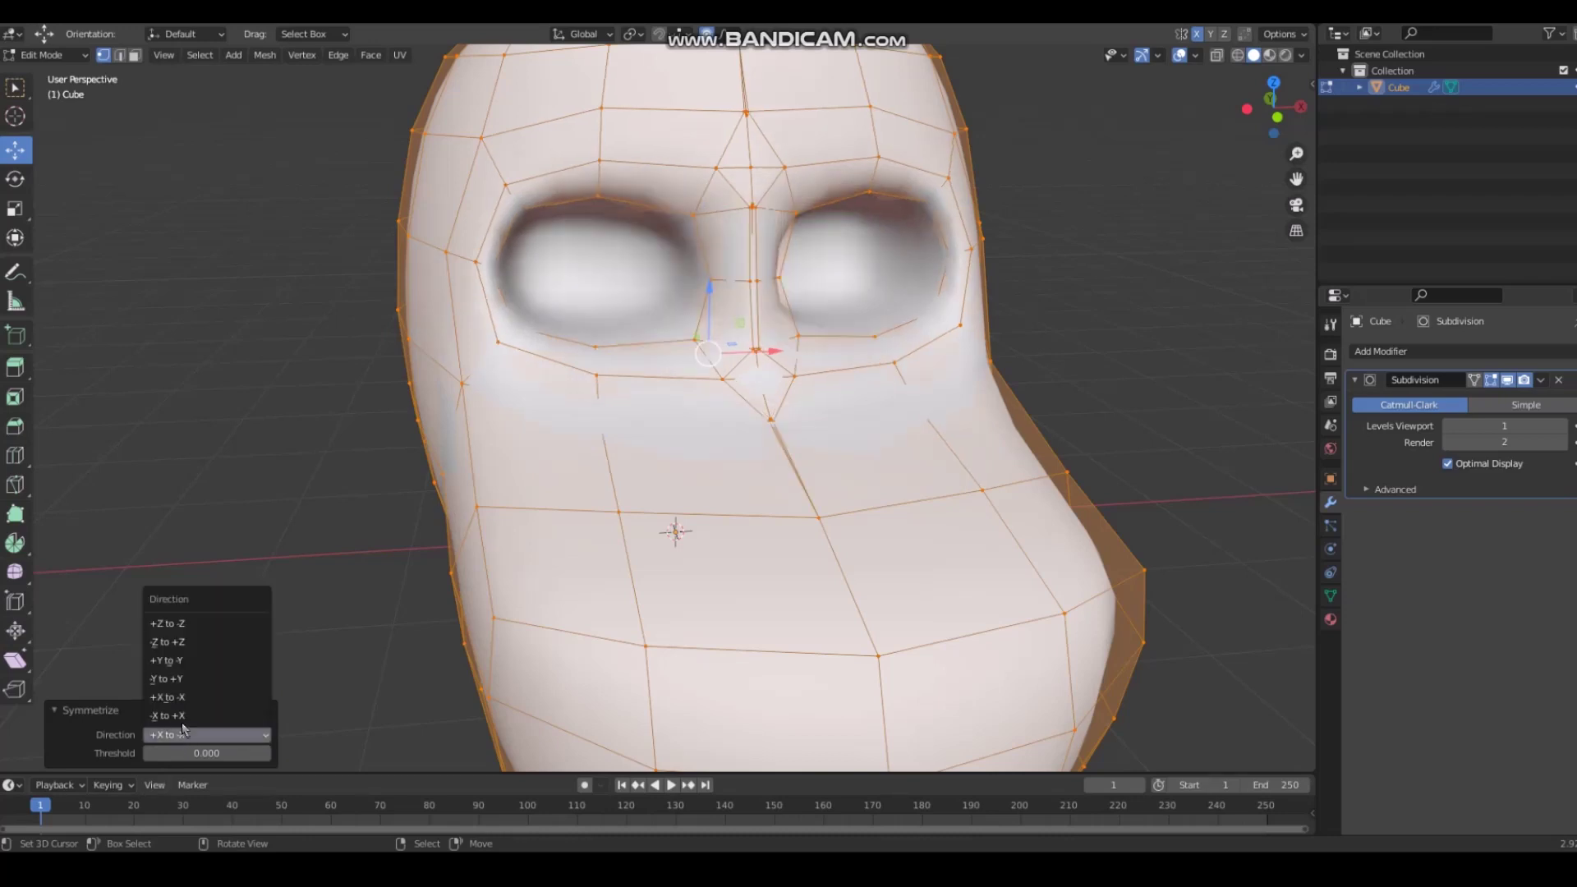
{"action": "left_click", "coordinate": [186, 716]}
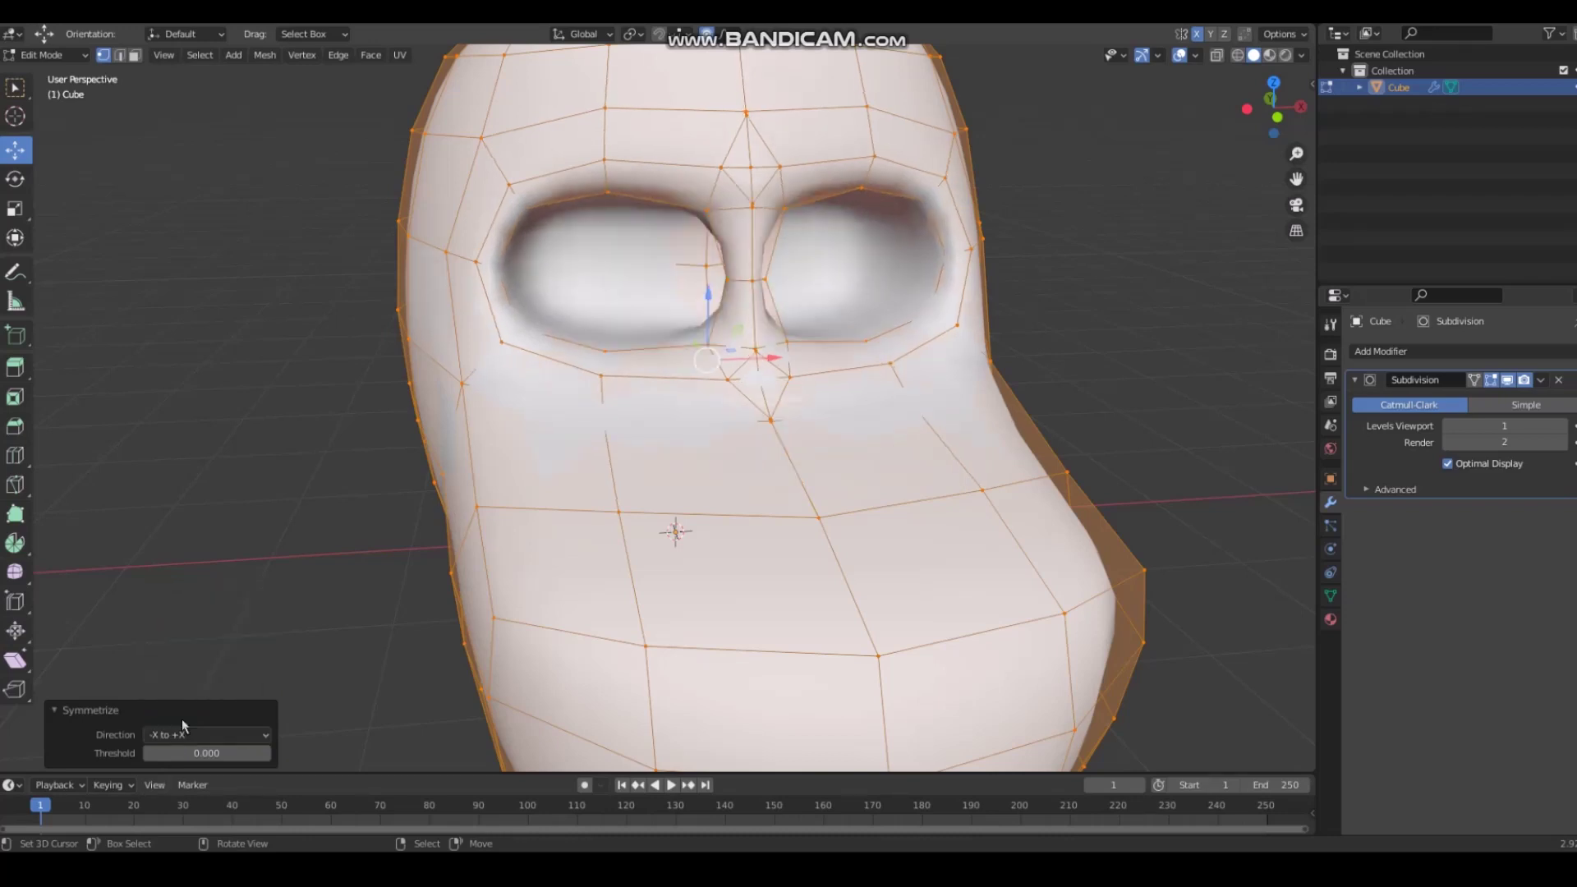
Step: Set the Symmetrize threshold to 0.100
{"action": "left_click", "coordinate": [266, 753]}
{"action": "left_click", "coordinate": [265, 753]}
{"action": "left_click", "coordinate": [266, 753]}
{"action": "left_click", "coordinate": [265, 753]}
{"action": "left_click", "coordinate": [265, 753]}
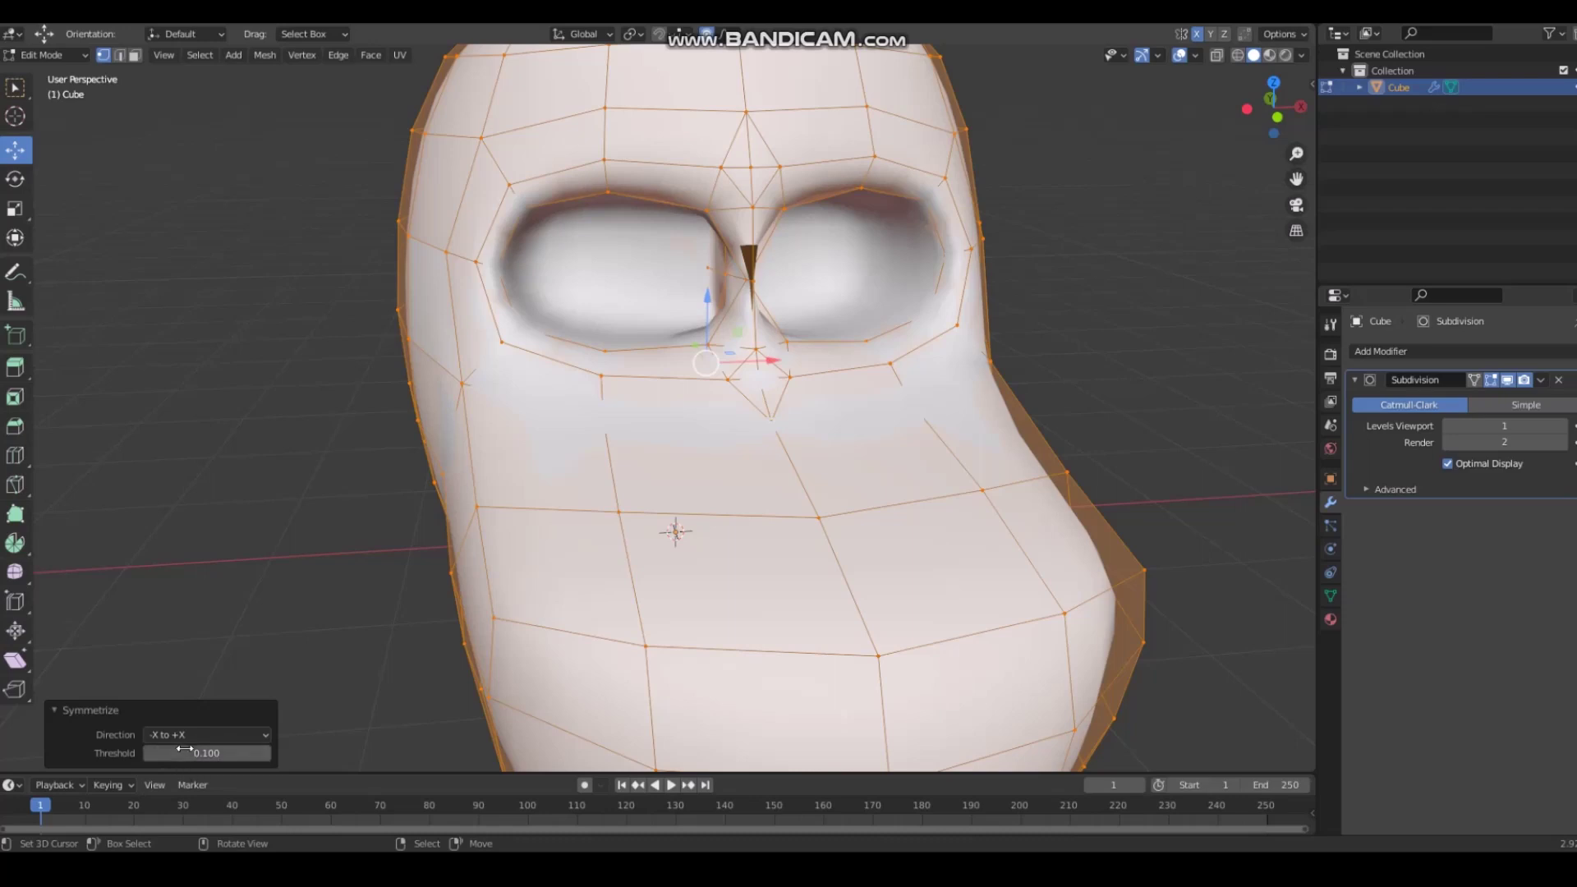
Step: Undo the symmetrizing of the head and the selection of the whole mesh
{"action": "scroll", "coordinate": [427, 524], "scroll_direction": "down", "scroll_amount": 1}
{"action": "middle_click_drag", "start_coordinate": [426, 524], "coordinate": [393, 542]}
{"action": "key", "text": "ctrl+z"}
{"action": "key", "text": "ctrl+z"}
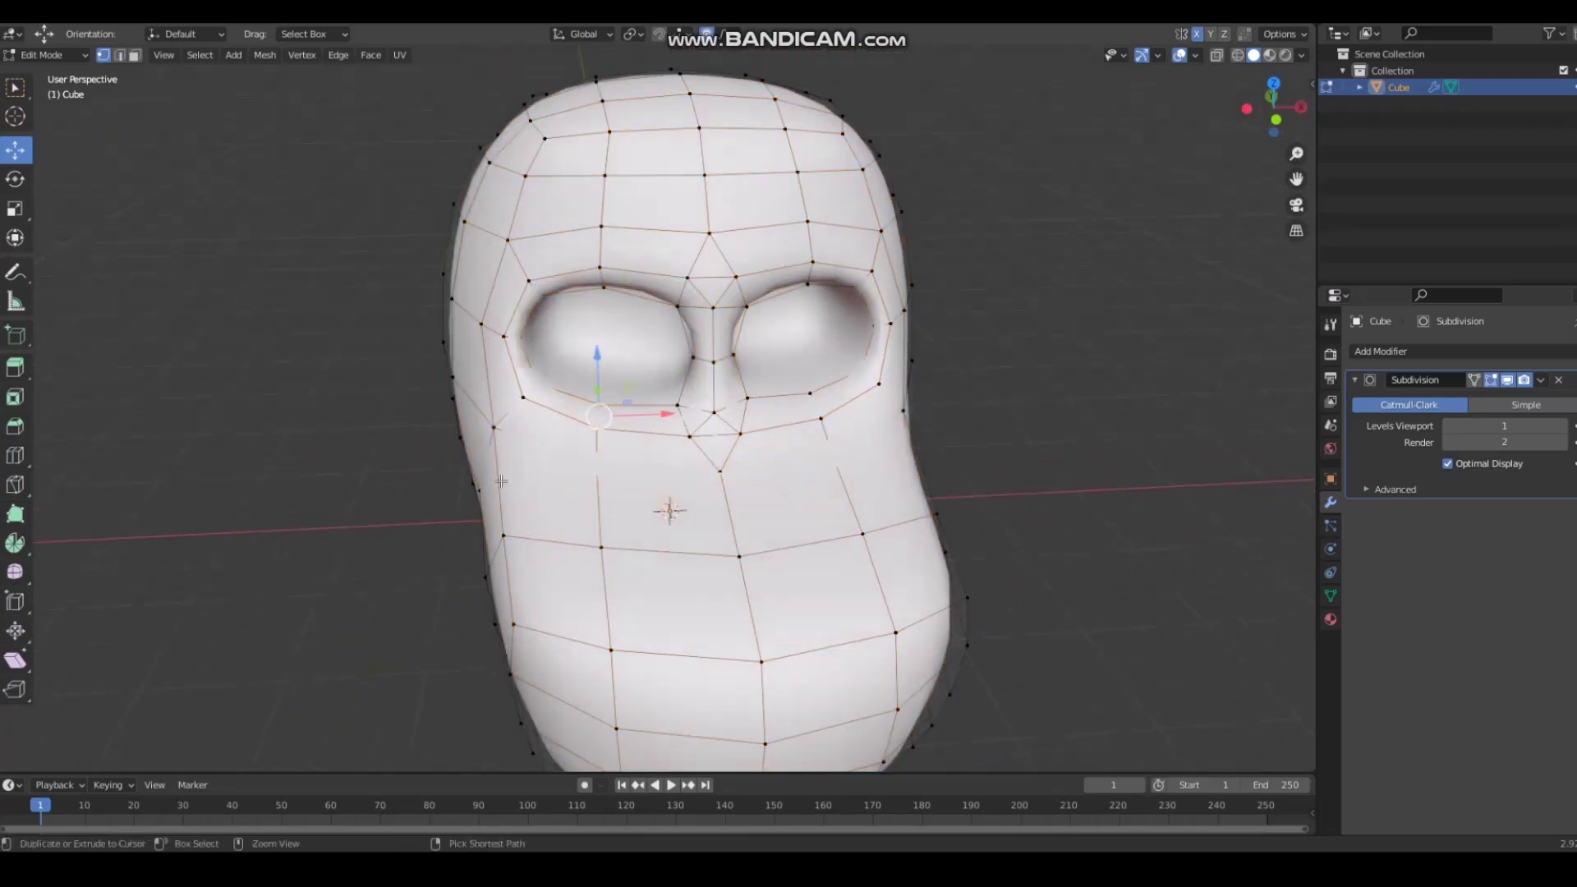
Step: Select the whole head mesh, symmetrize it from -X to +X, and set the Symmetrize threshold to 0
{"action": "scroll", "coordinate": [501, 480], "scroll_direction": "down", "scroll_amount": 3}
{"action": "key", "text": "a"}
{"action": "left_click", "coordinate": [265, 55]}
{"action": "left_click", "coordinate": [337, 284]}
{"action": "scroll", "coordinate": [309, 633], "scroll_direction": "up", "scroll_amount": 2}
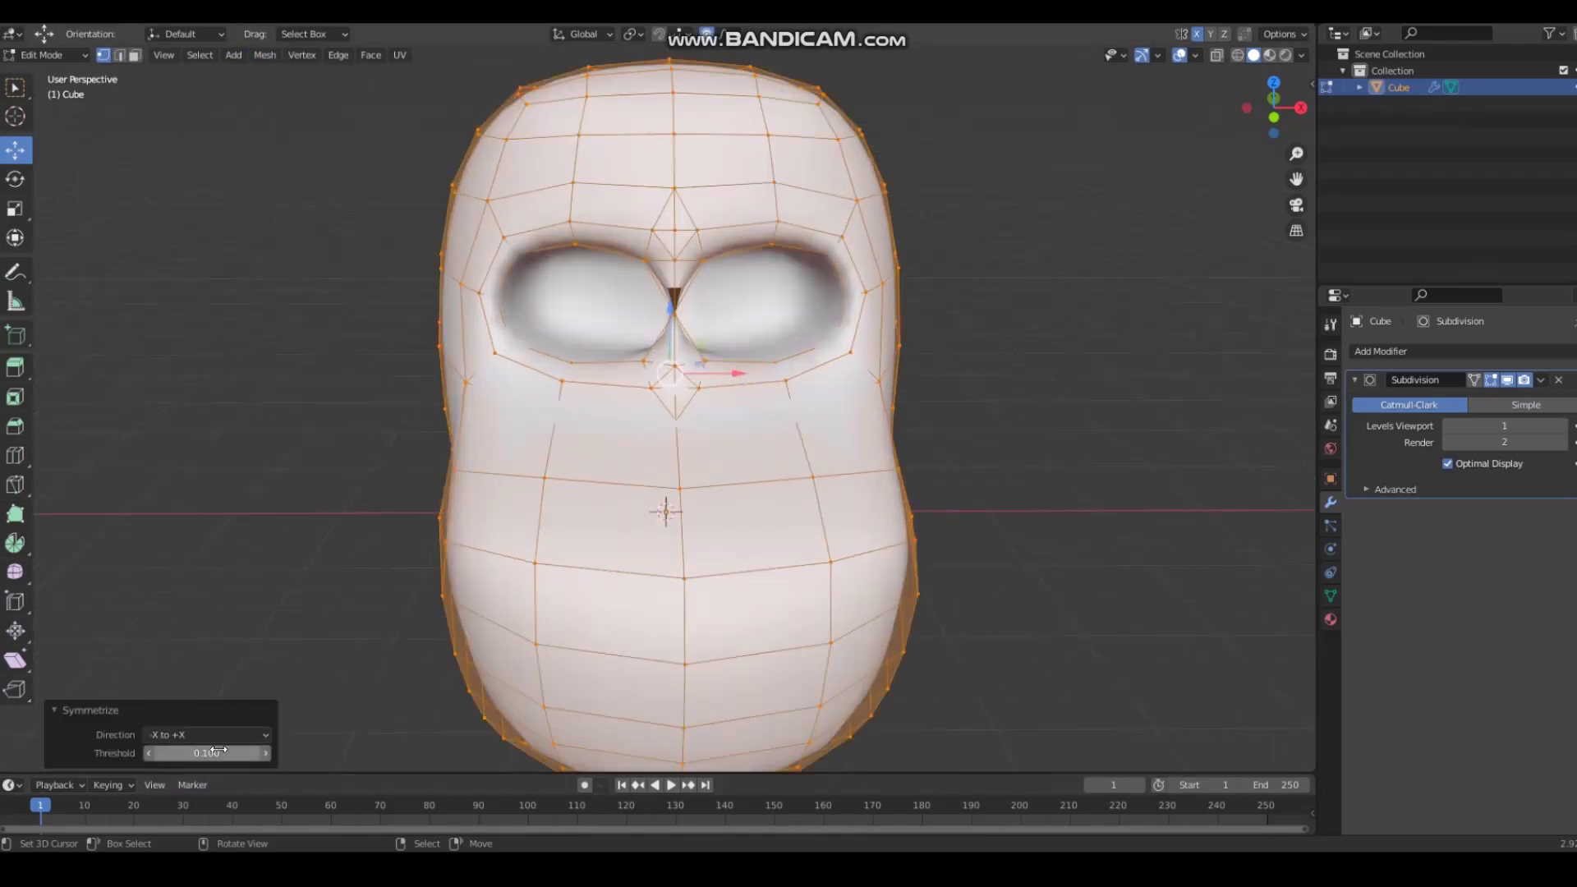
{"action": "left_click_drag", "start_coordinate": [218, 758], "coordinate": [148, 757]}
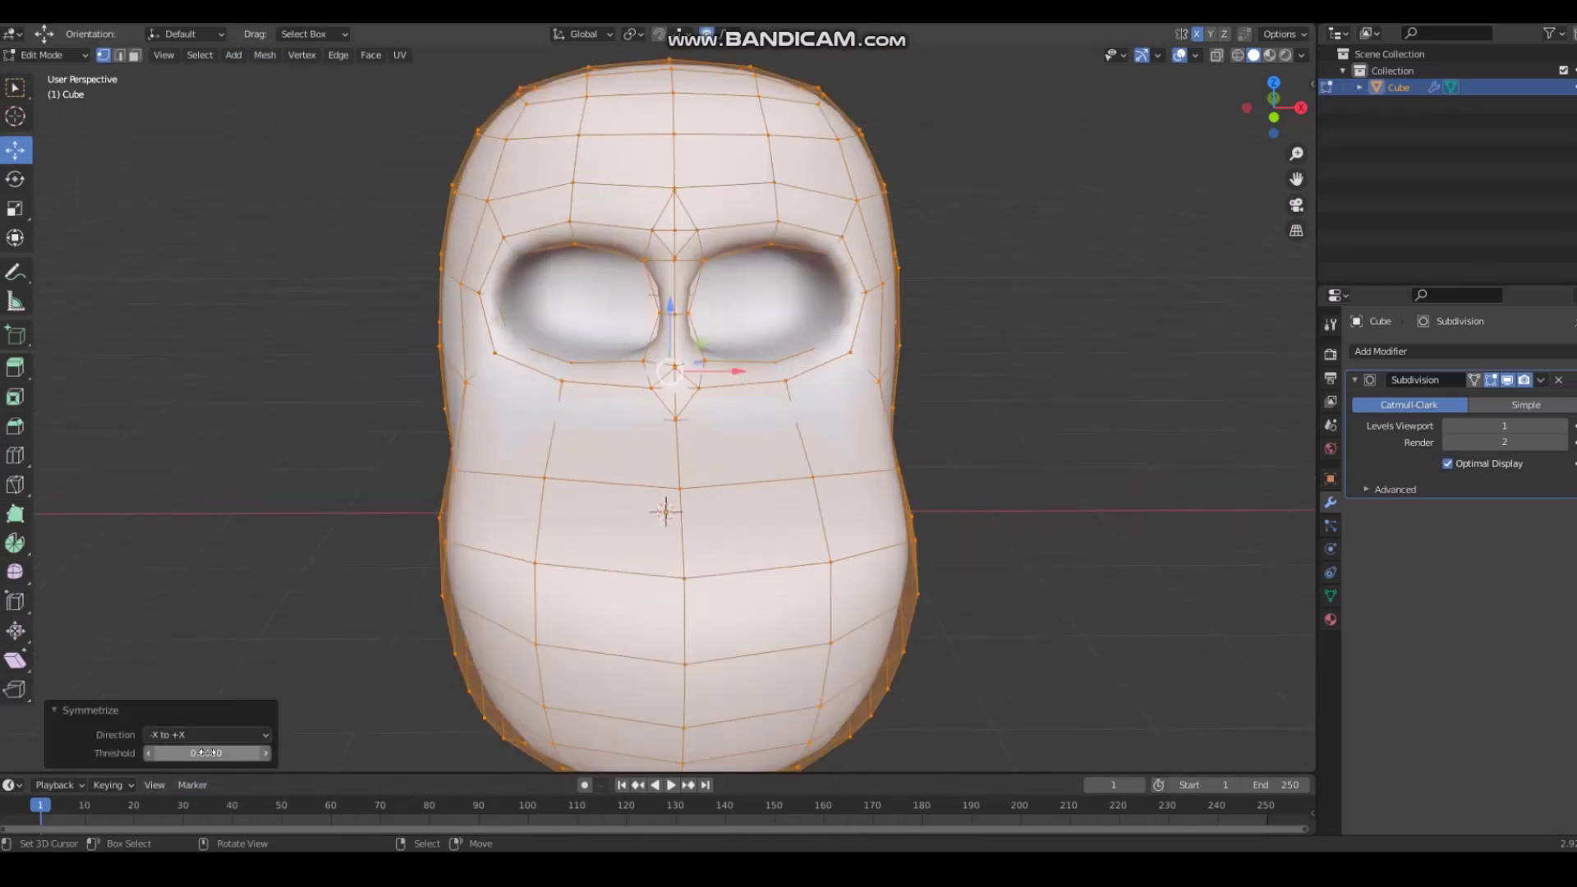
{"action": "middle_click_drag", "start_coordinate": [326, 466], "coordinate": [383, 465]}
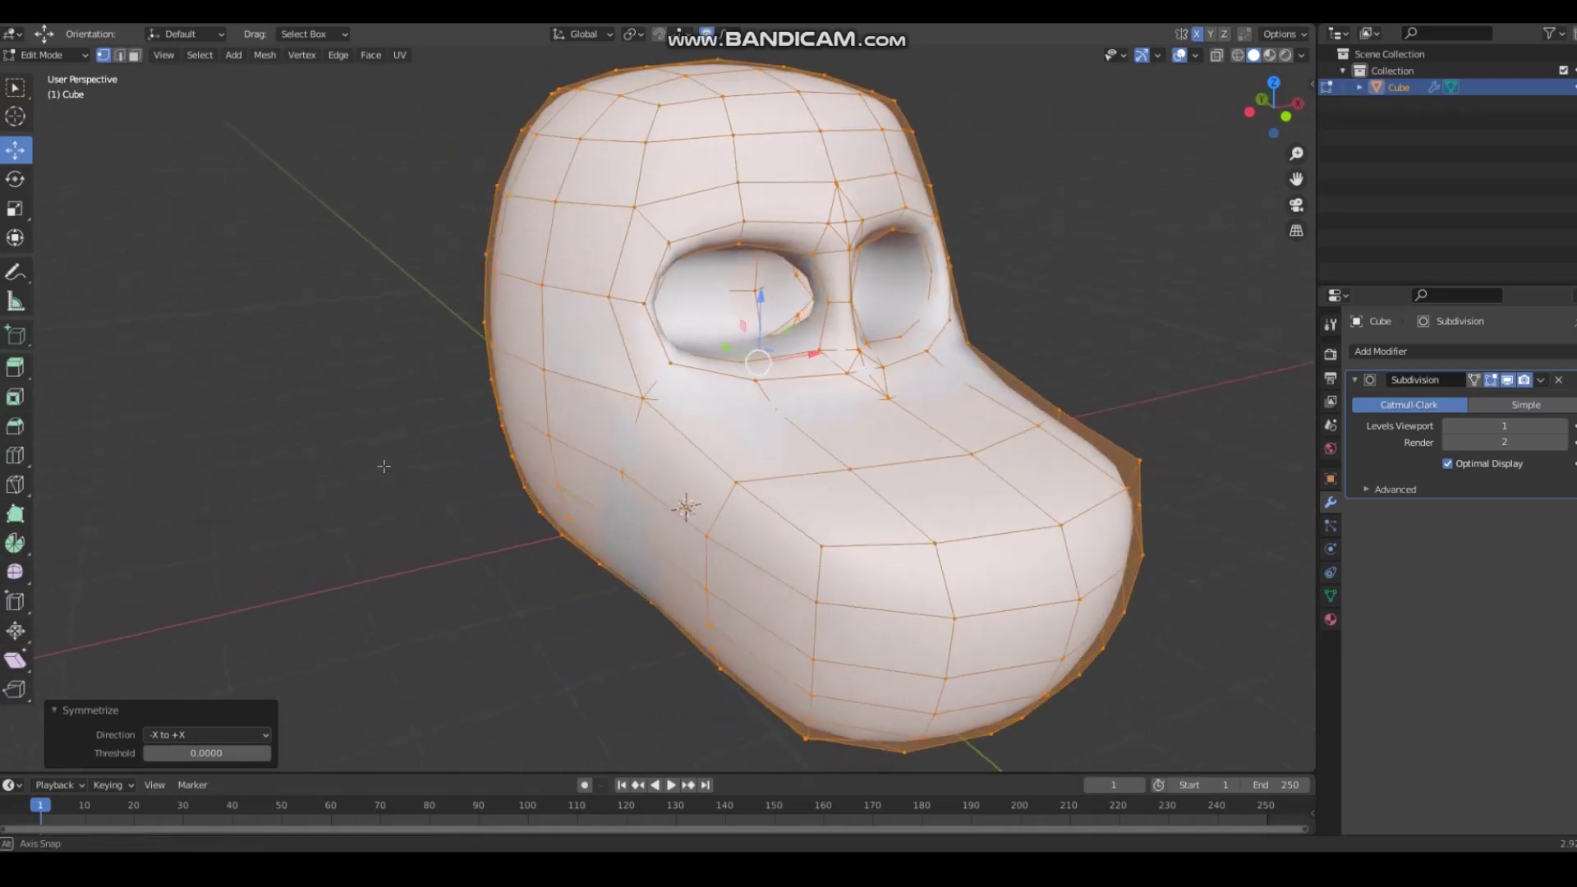
Step: Turn off the Subdivision modifier's viewport display to expose the unsmoothed mesh around the nose bridge
{"action": "scroll", "coordinate": [378, 587], "scroll_direction": "up", "scroll_amount": 5}
{"action": "middle_click_drag", "start_coordinate": [764, 496], "coordinate": [698, 493]}
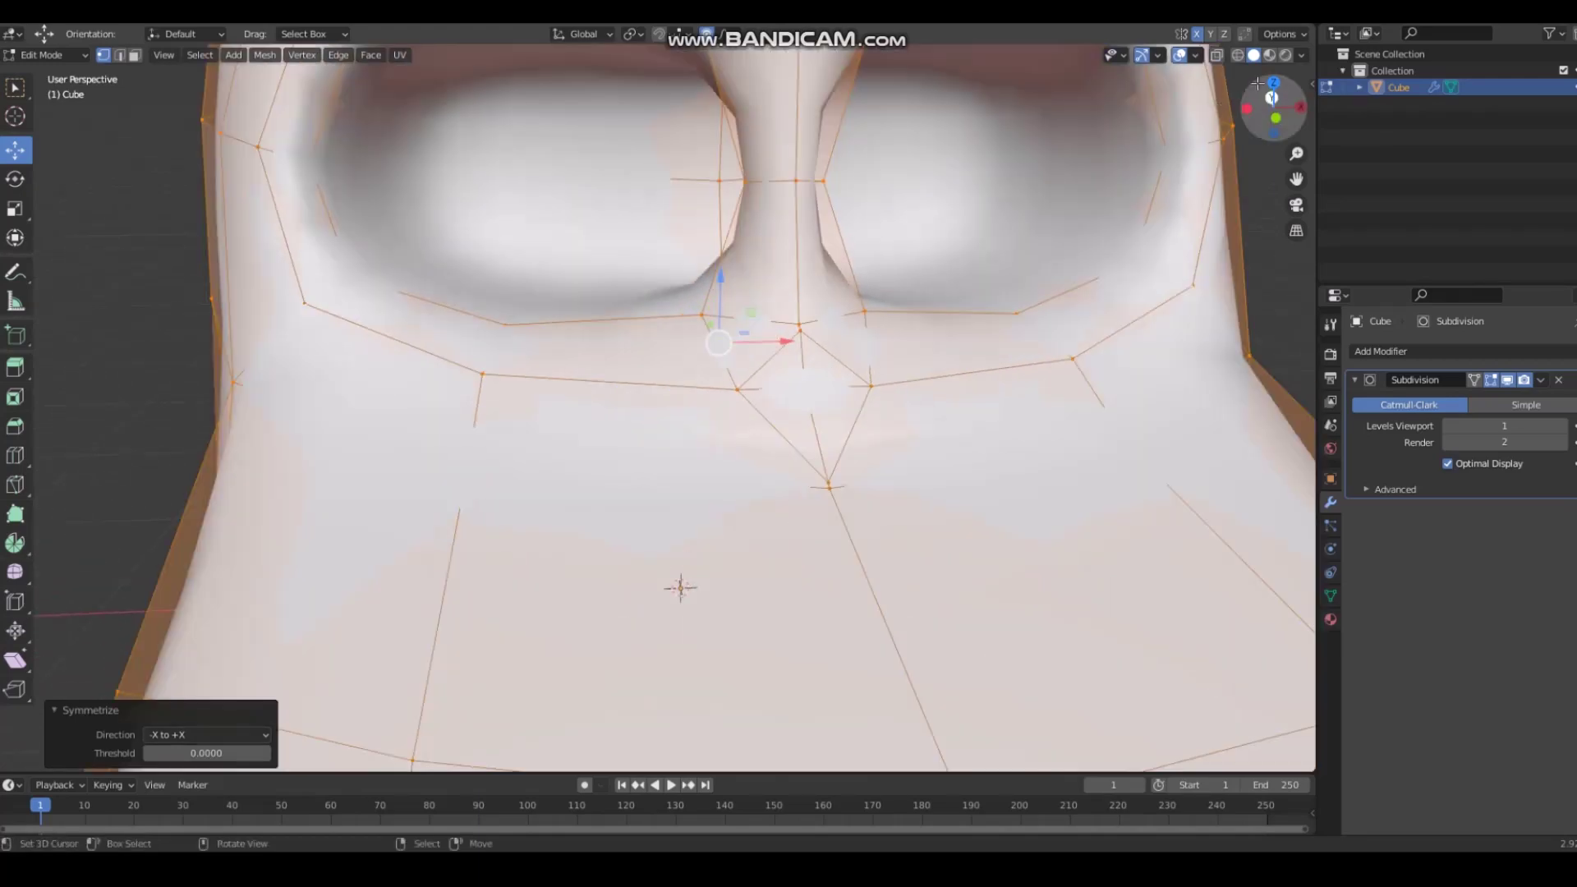
{"action": "left_click", "coordinate": [1509, 381]}
{"action": "middle_click_drag", "start_coordinate": [835, 398], "coordinate": [836, 408]}
{"action": "scroll", "coordinate": [836, 408], "scroll_direction": "up", "scroll_amount": 4}
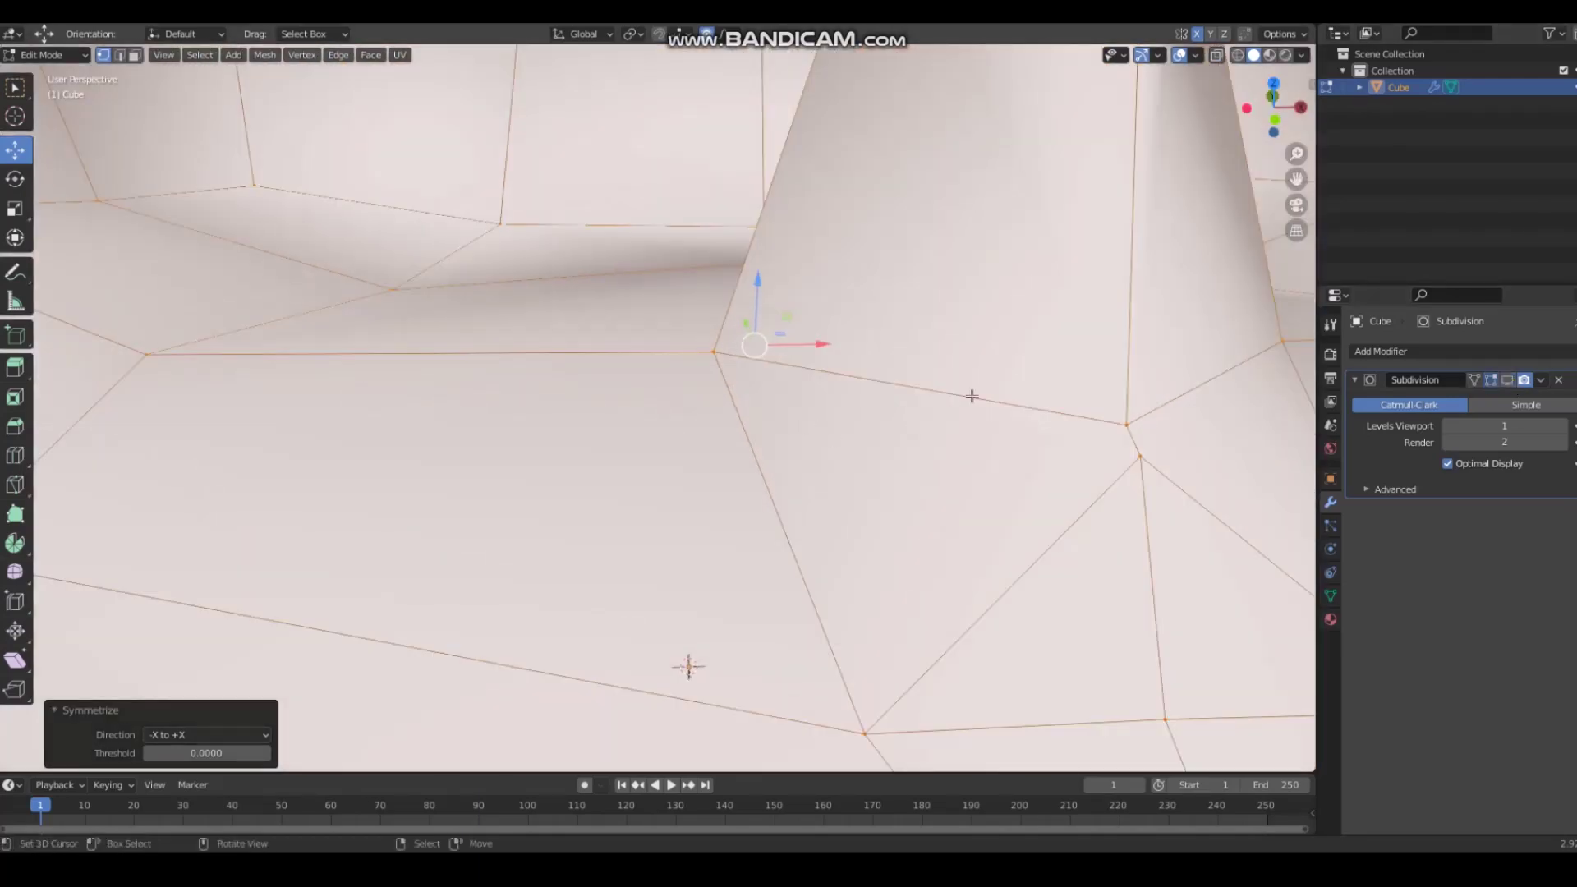
Step: Select the two nearly overlapping centre-line vertices above the nose bridge and examine the centre seam for doubled points
{"action": "left_click", "coordinate": [1135, 424]}
{"action": "left_click", "coordinate": [1140, 457], "text": "shift"}
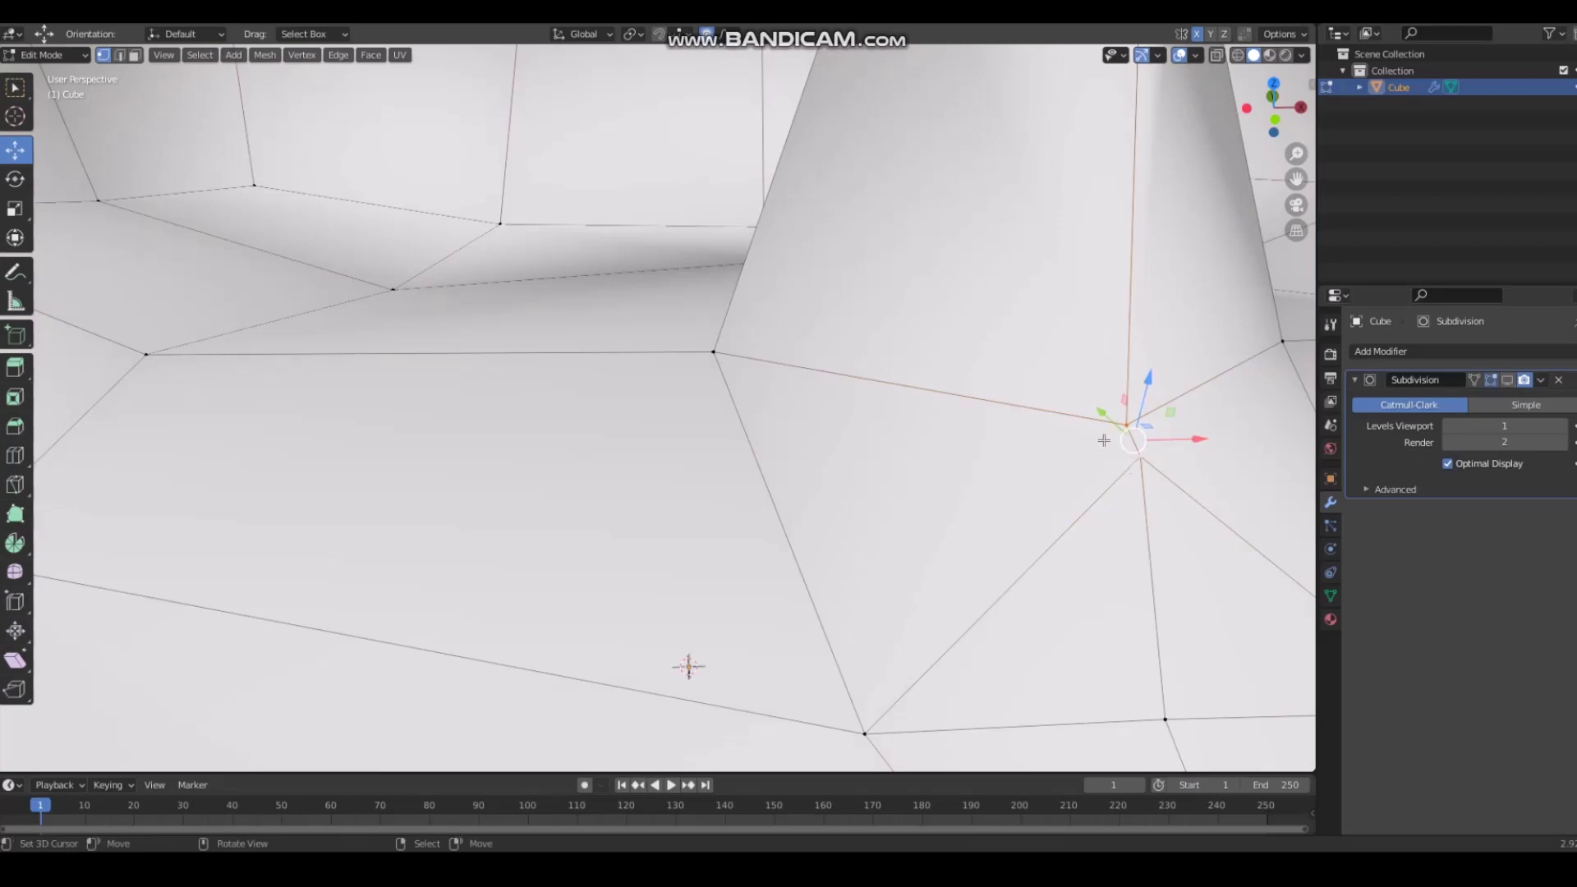
{"action": "scroll", "coordinate": [1138, 448], "scroll_direction": "down", "scroll_amount": 9}
{"action": "middle_click_drag", "start_coordinate": [1116, 461], "coordinate": [1119, 575]}
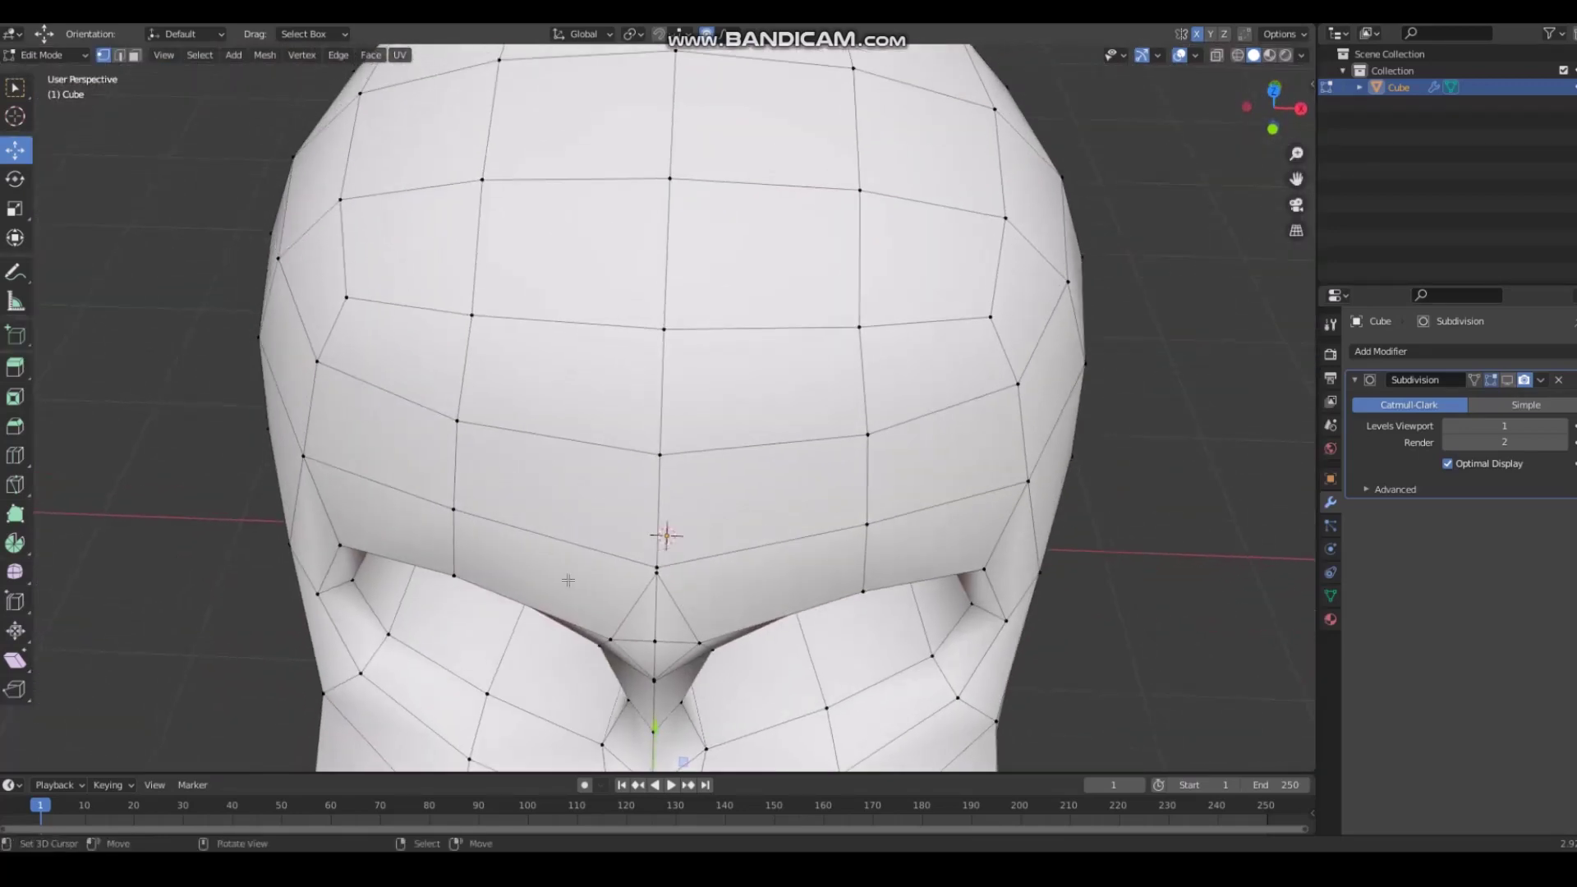
{"action": "scroll", "coordinate": [542, 604], "scroll_direction": "up", "scroll_amount": 2}
{"action": "middle_click_drag", "start_coordinate": [654, 684], "coordinate": [625, 270]}
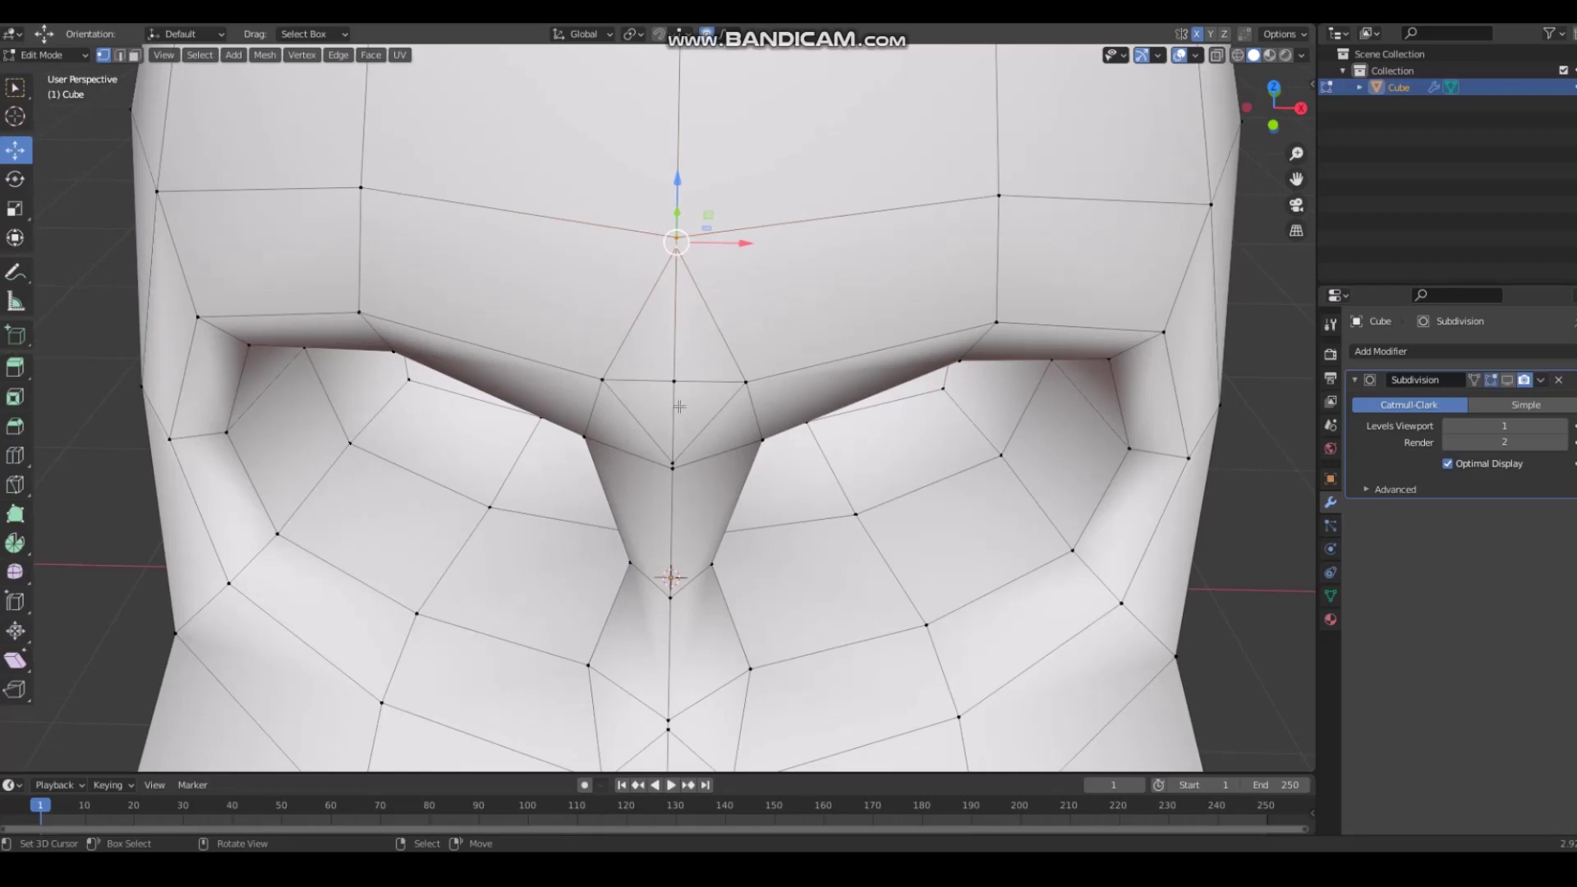
Step: Merge the whole head mesh by distance with a merge distance of 0.0401 m, check the seam, and clear the selection
{"action": "scroll", "coordinate": [680, 407], "scroll_direction": "down", "scroll_amount": 5}
{"action": "key", "text": "a"}
{"action": "left_click", "coordinate": [265, 56]}
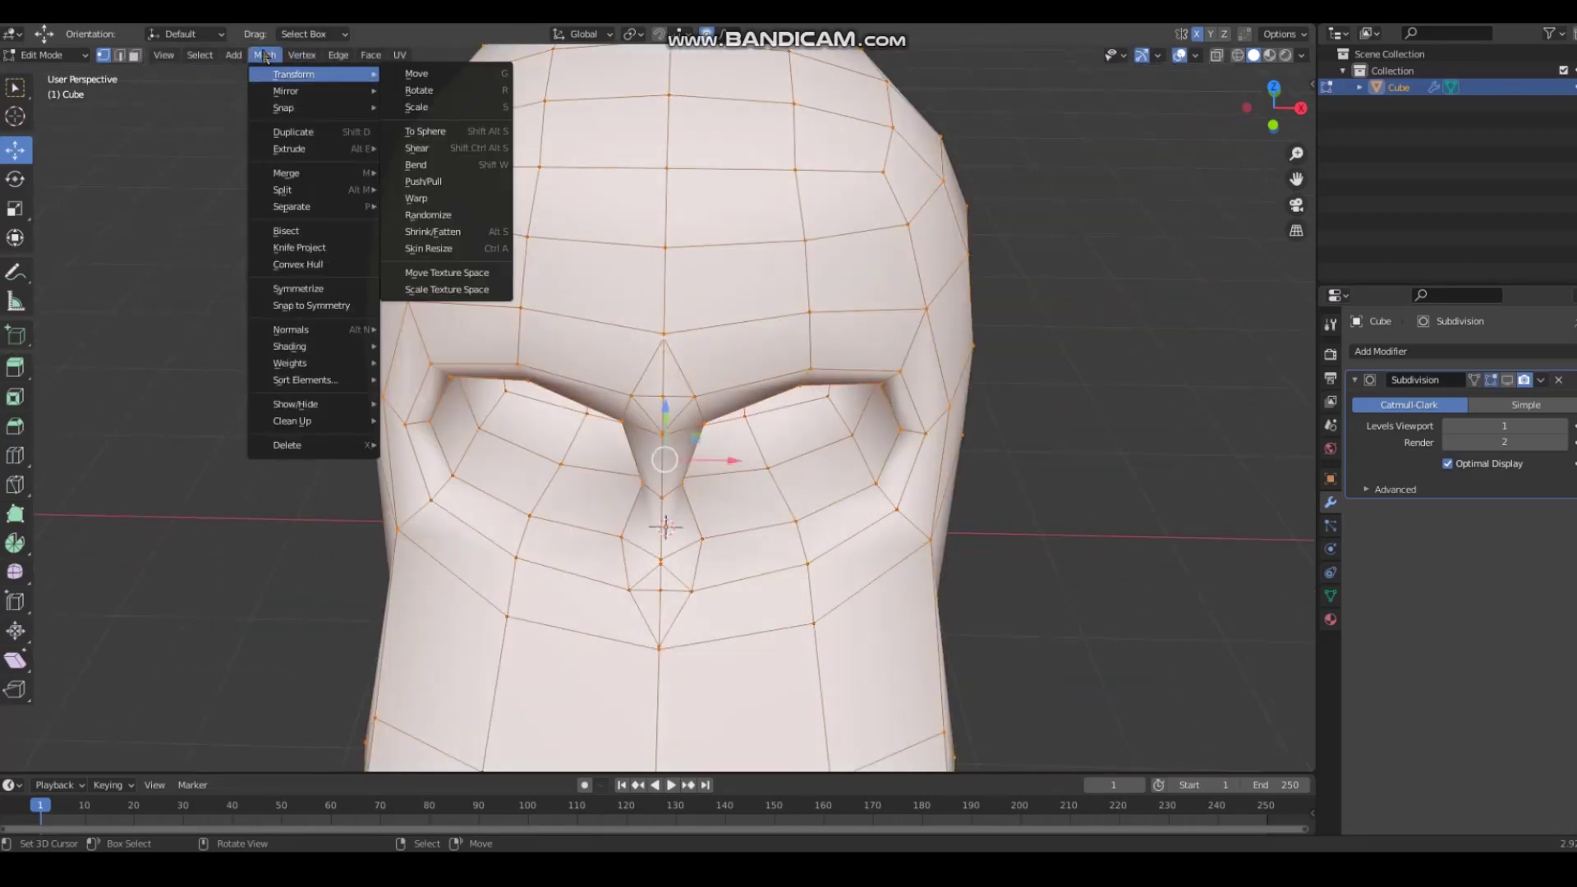
{"action": "mouse_move", "coordinate": [302, 424]}
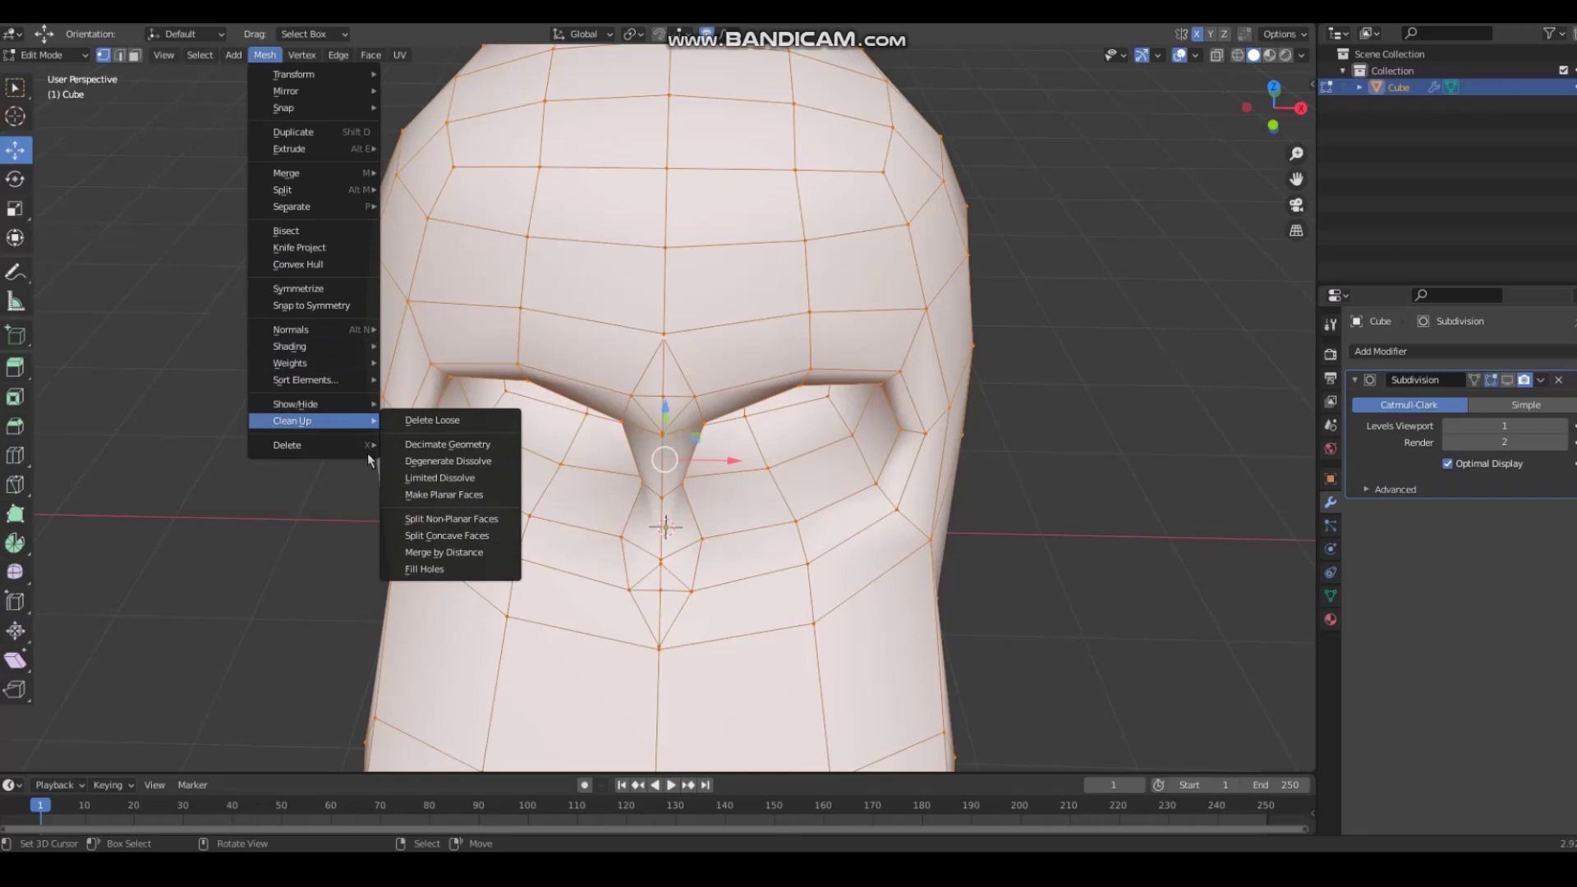
{"action": "left_click", "coordinate": [433, 550]}
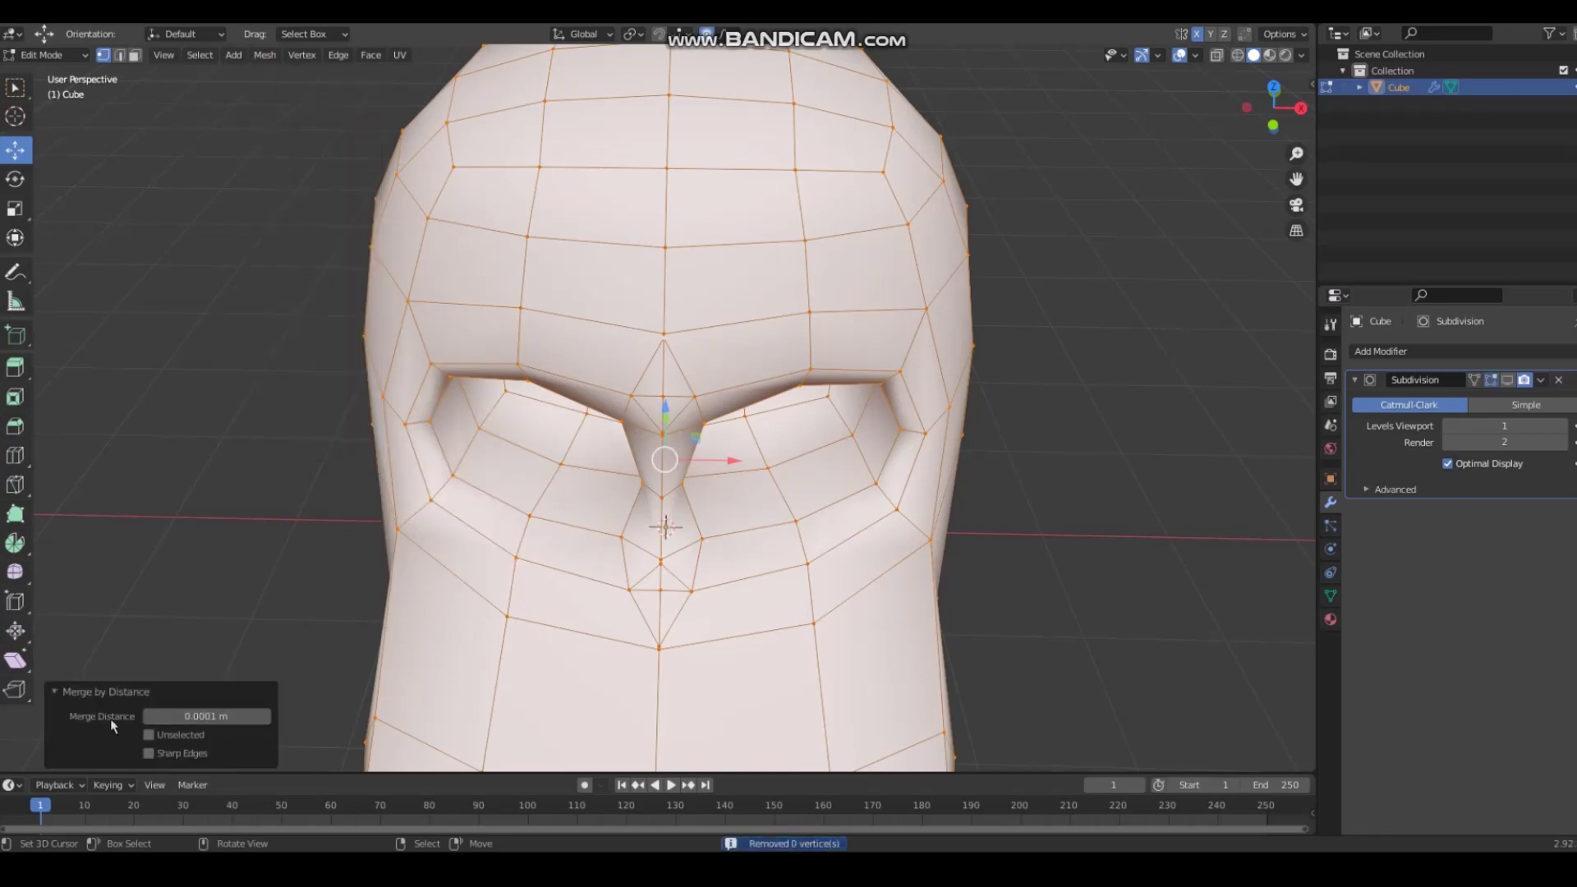
{"action": "left_click", "coordinate": [265, 715]}
{"action": "left_click", "coordinate": [265, 717]}
{"action": "left_click", "coordinate": [266, 716]}
{"action": "scroll", "coordinate": [704, 408], "scroll_direction": "up", "scroll_amount": 7}
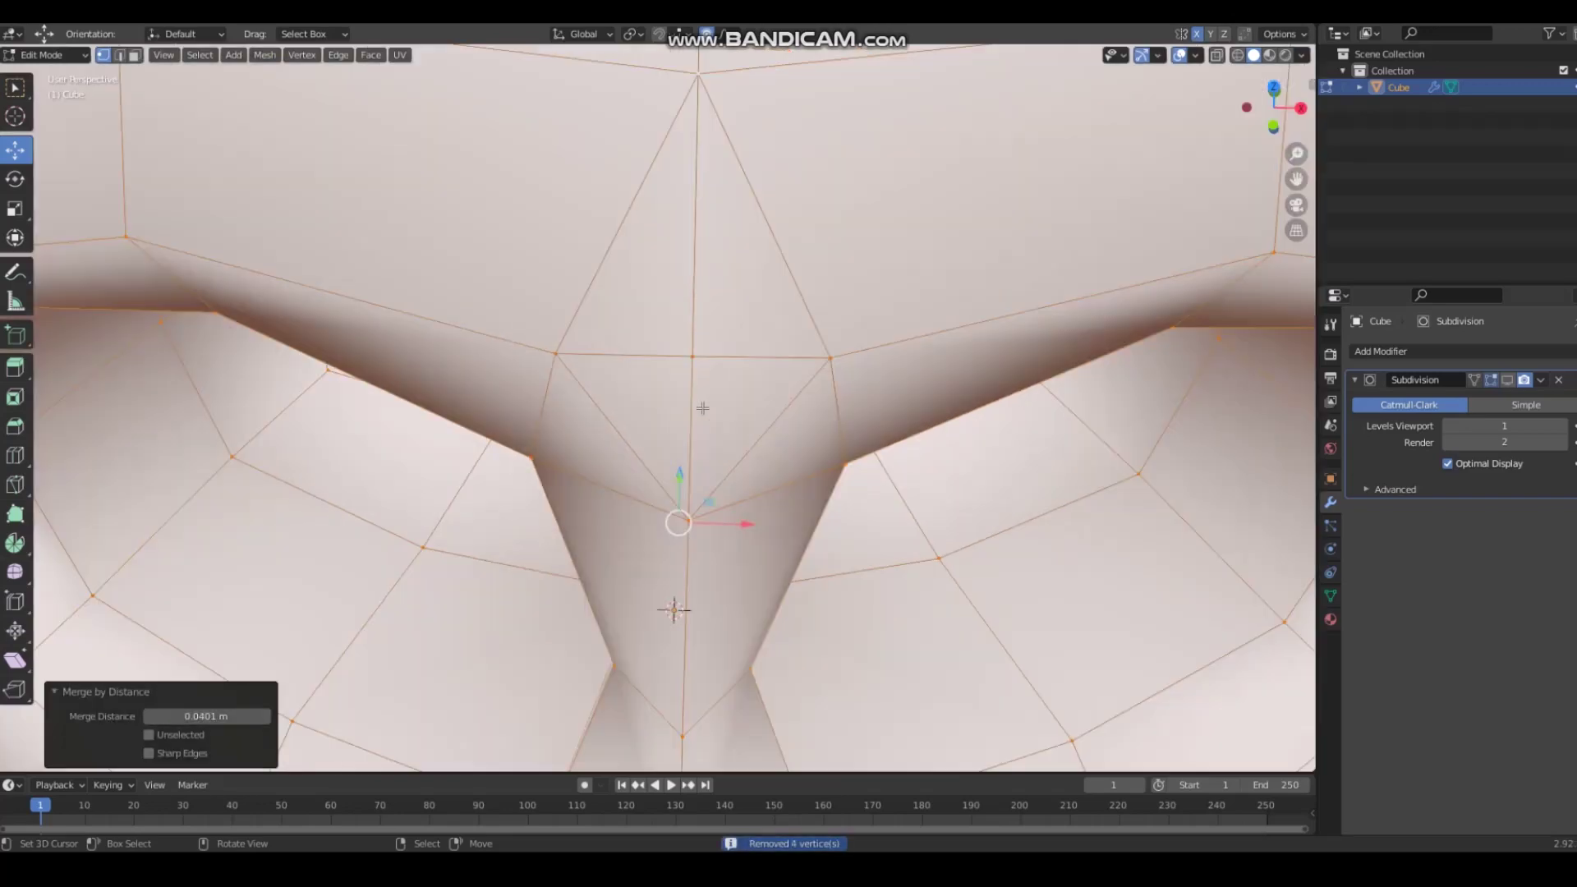
{"action": "scroll", "coordinate": [704, 408], "scroll_direction": "down", "scroll_amount": 3}
{"action": "scroll", "coordinate": [617, 229], "scroll_direction": "up", "scroll_amount": 3}
{"action": "scroll", "coordinate": [616, 230], "scroll_direction": "down", "scroll_amount": 7}
{"action": "left_click", "coordinate": [261, 436]}
{"action": "mouse_move", "coordinate": [261, 436]}
{"action": "middle_mouse_down"}
{"action": "mouse_move", "coordinate": [280, 367]}
{"action": "mouse_move", "coordinate": [280, 427]}
{"action": "middle_mouse_up"}
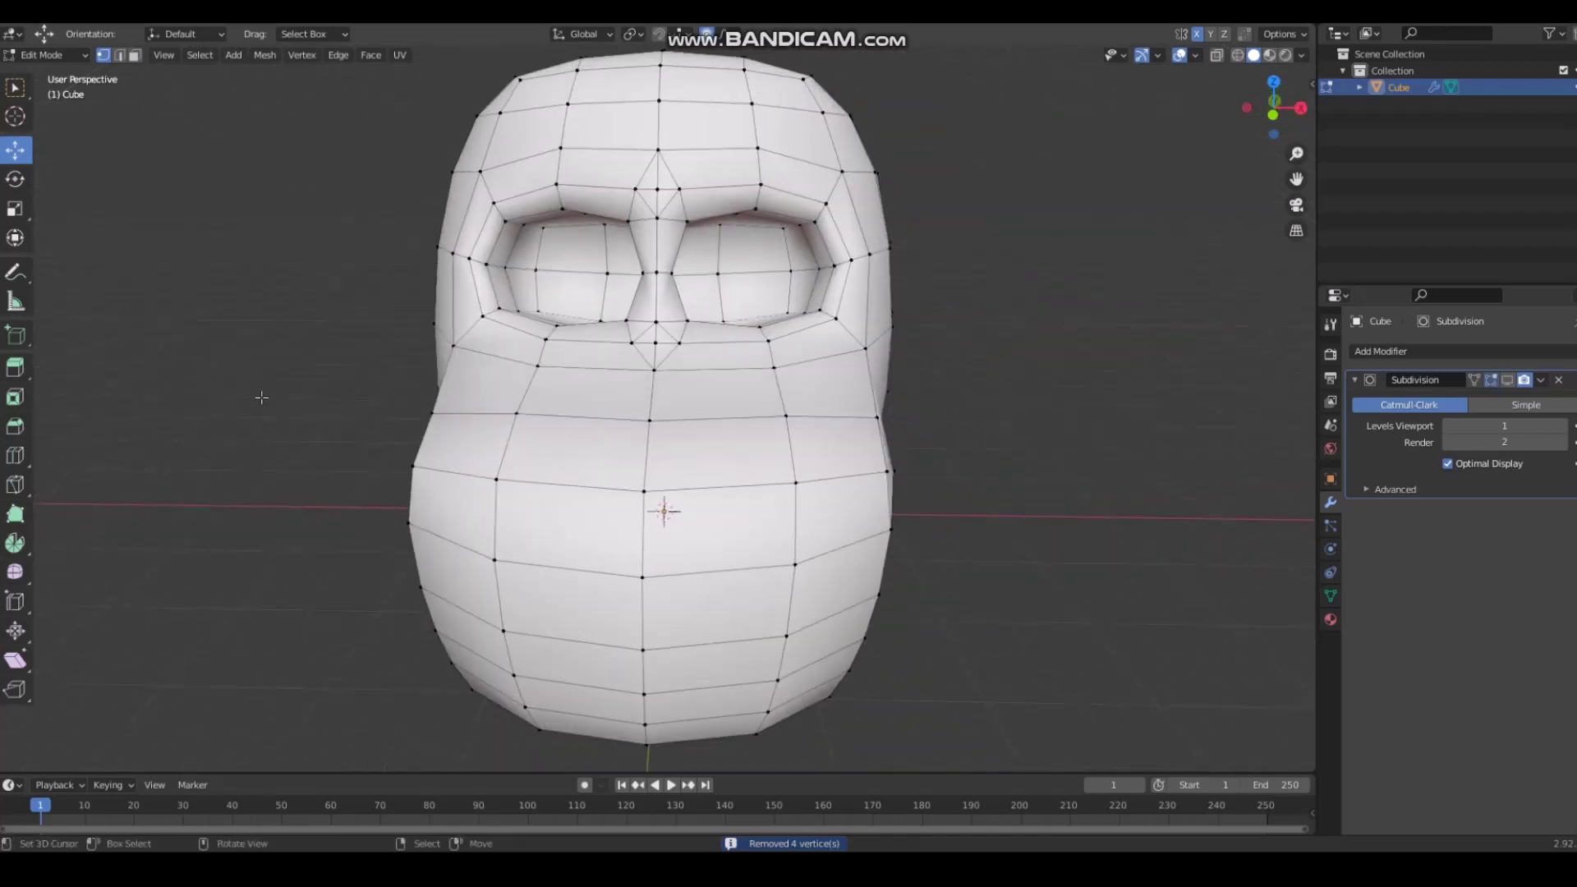
Step: Symmetrize the whole merged head mesh from -X to +X and try moving it along the X axis
{"action": "scroll", "coordinate": [280, 427], "scroll_direction": "down", "scroll_amount": 3}
{"action": "key", "text": "a"}
{"action": "left_click", "coordinate": [264, 54]}
{"action": "left_click", "coordinate": [298, 288]}
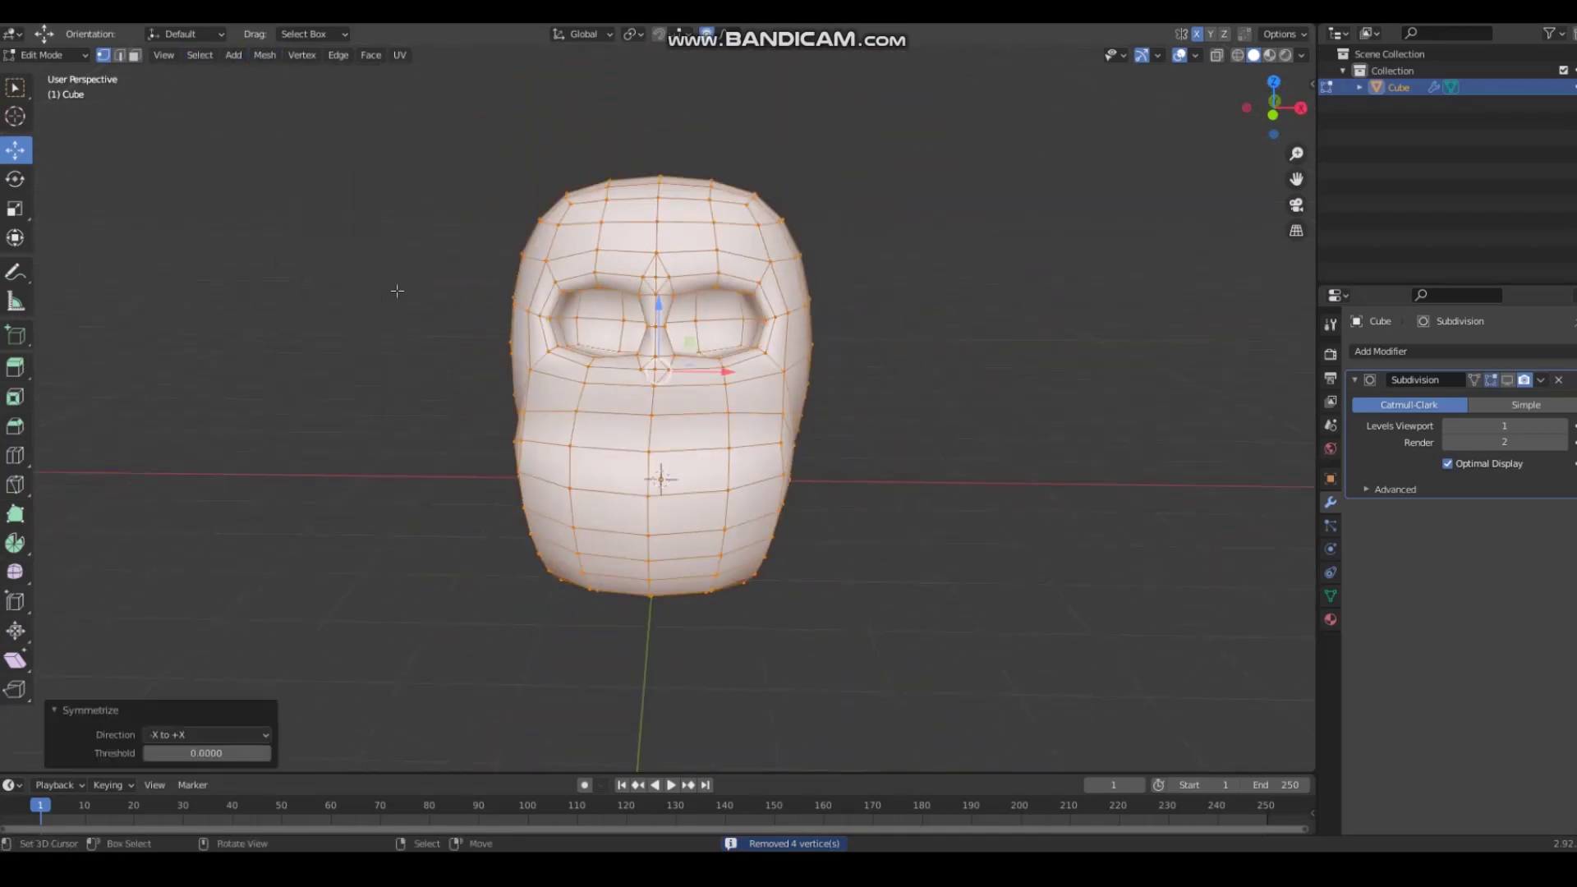
{"action": "middle_click_drag", "start_coordinate": [397, 289], "coordinate": [728, 372]}
{"action": "key", "text": "g"}
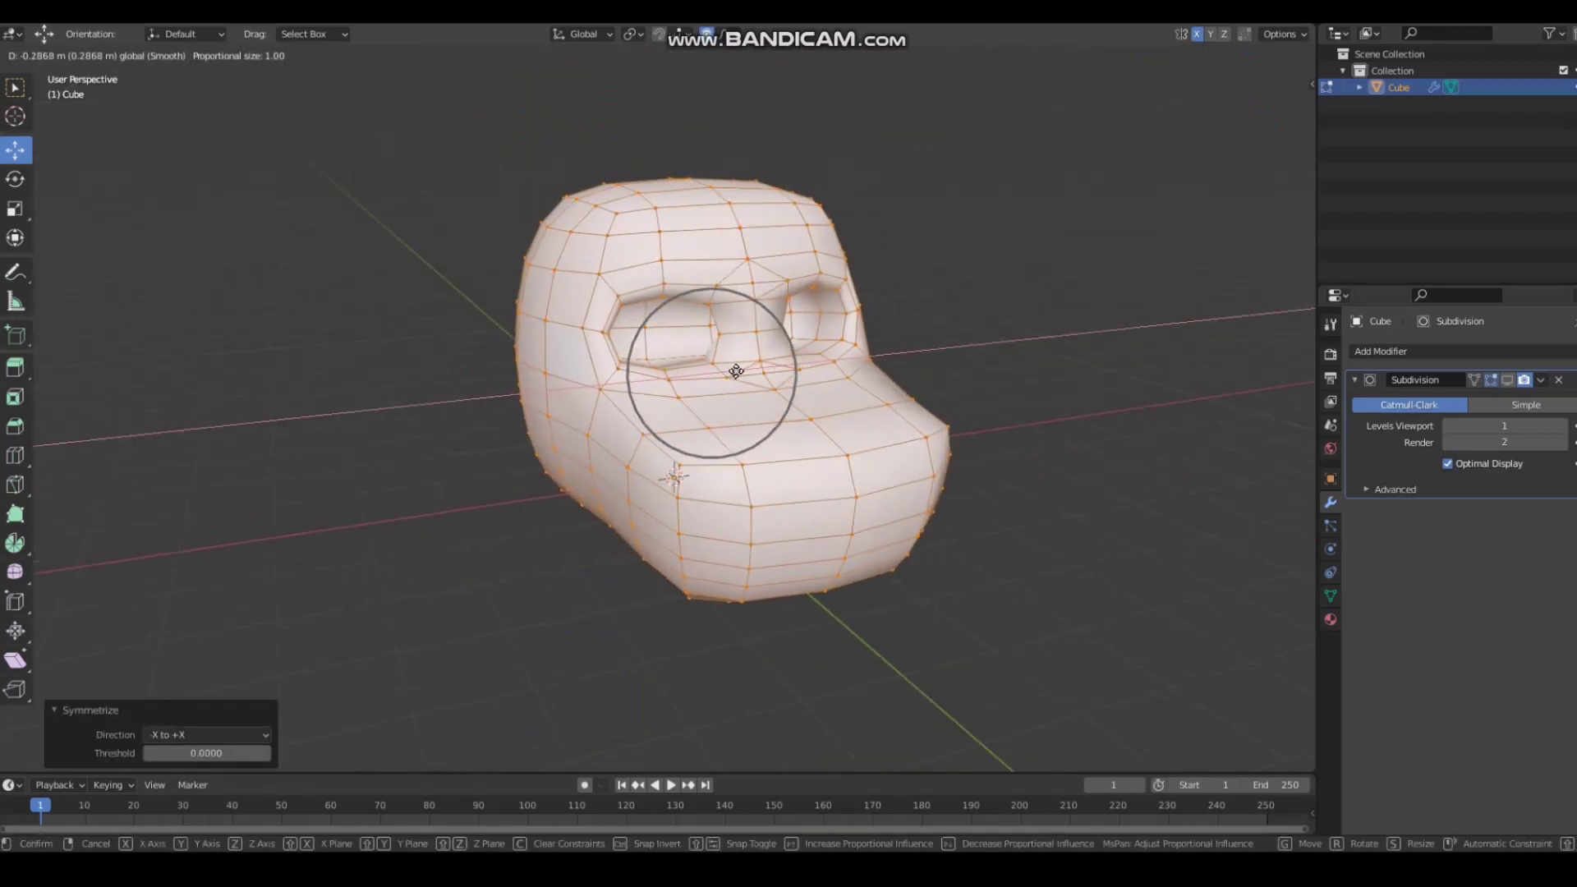
{"action": "left_click", "coordinate": [757, 363]}
{"action": "middle_click_drag", "start_coordinate": [757, 363], "coordinate": [460, 438]}
Step: Select two neighbouring edge loops around the lower part of the head and delete the band of faces between them
{"action": "key", "text": "alt+a"}
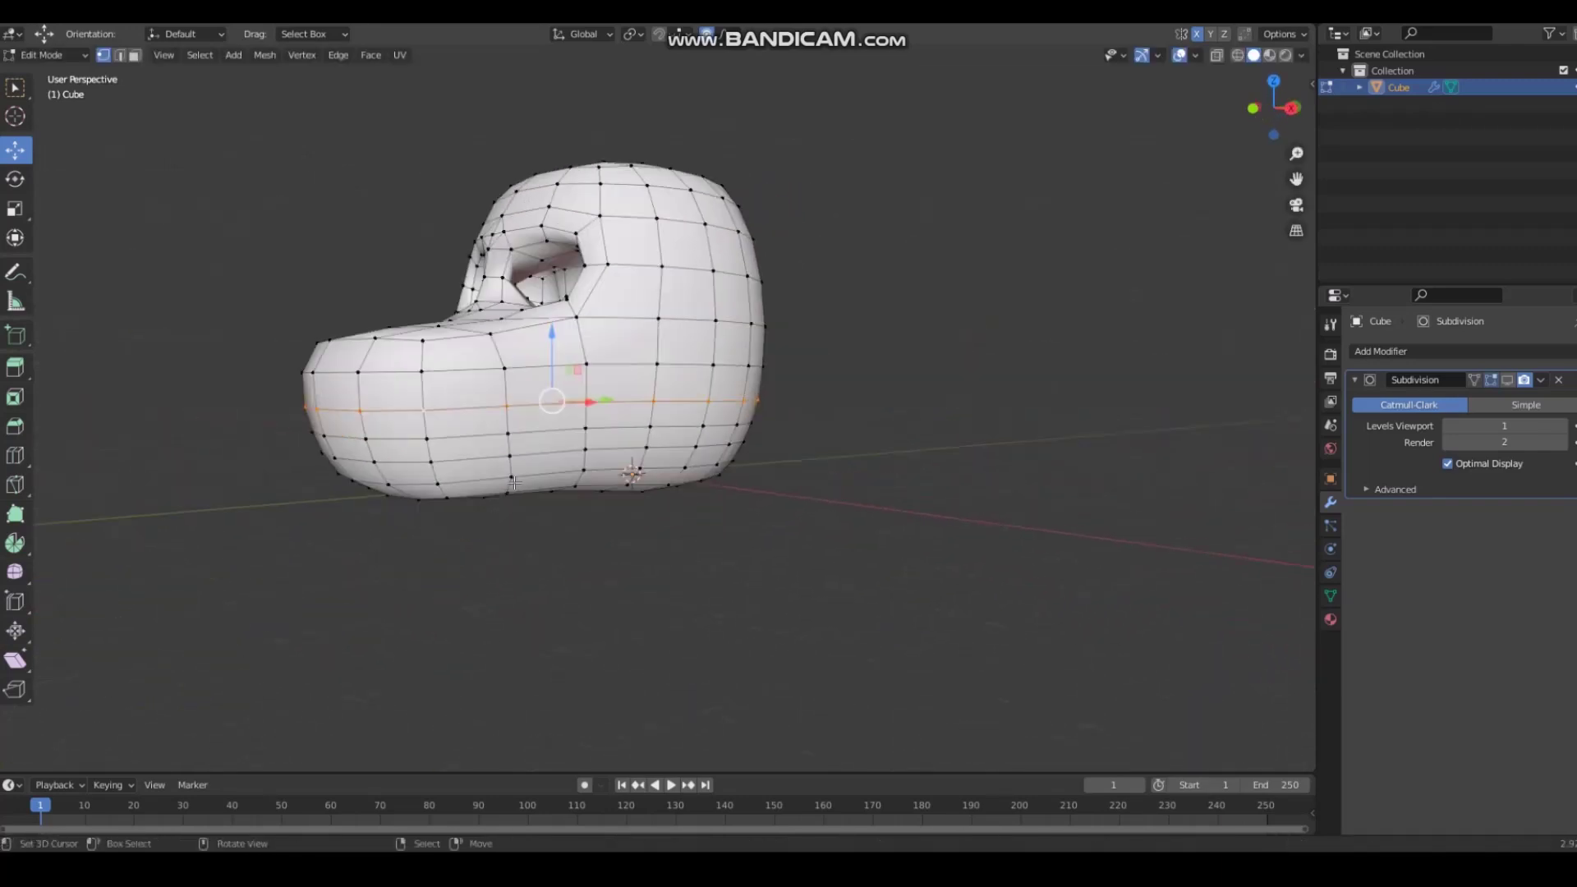
{"action": "left_click", "coordinate": [460, 438], "text": "alt+shift"}
{"action": "key", "text": "x"}
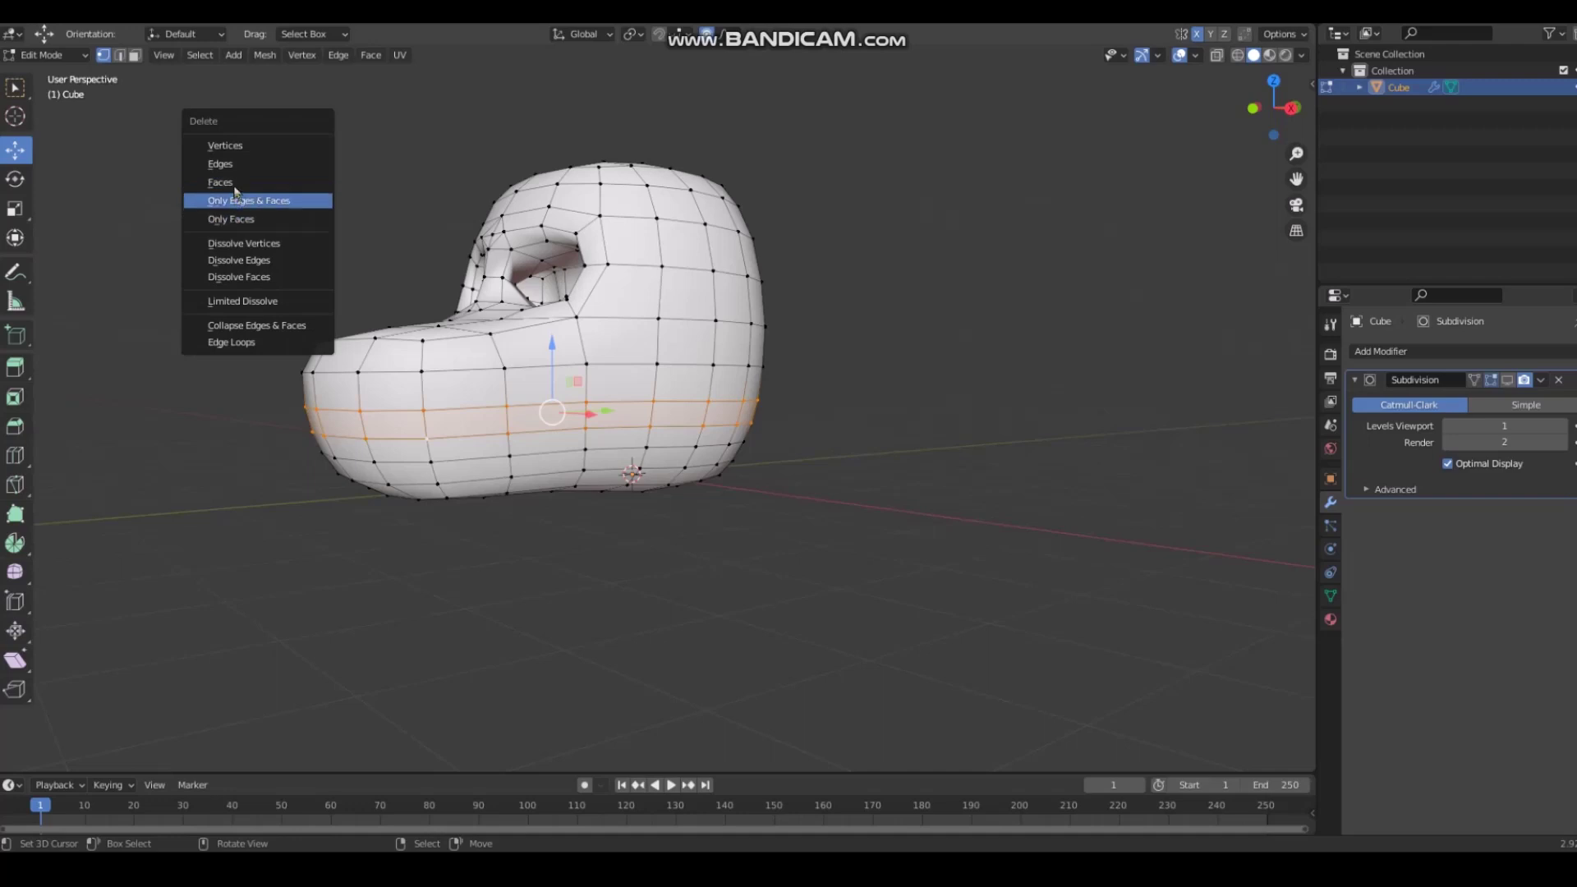
{"action": "left_click", "coordinate": [236, 197]}
{"action": "key", "text": "ctrl+l"}
{"action": "key", "text": "ctrl+z"}
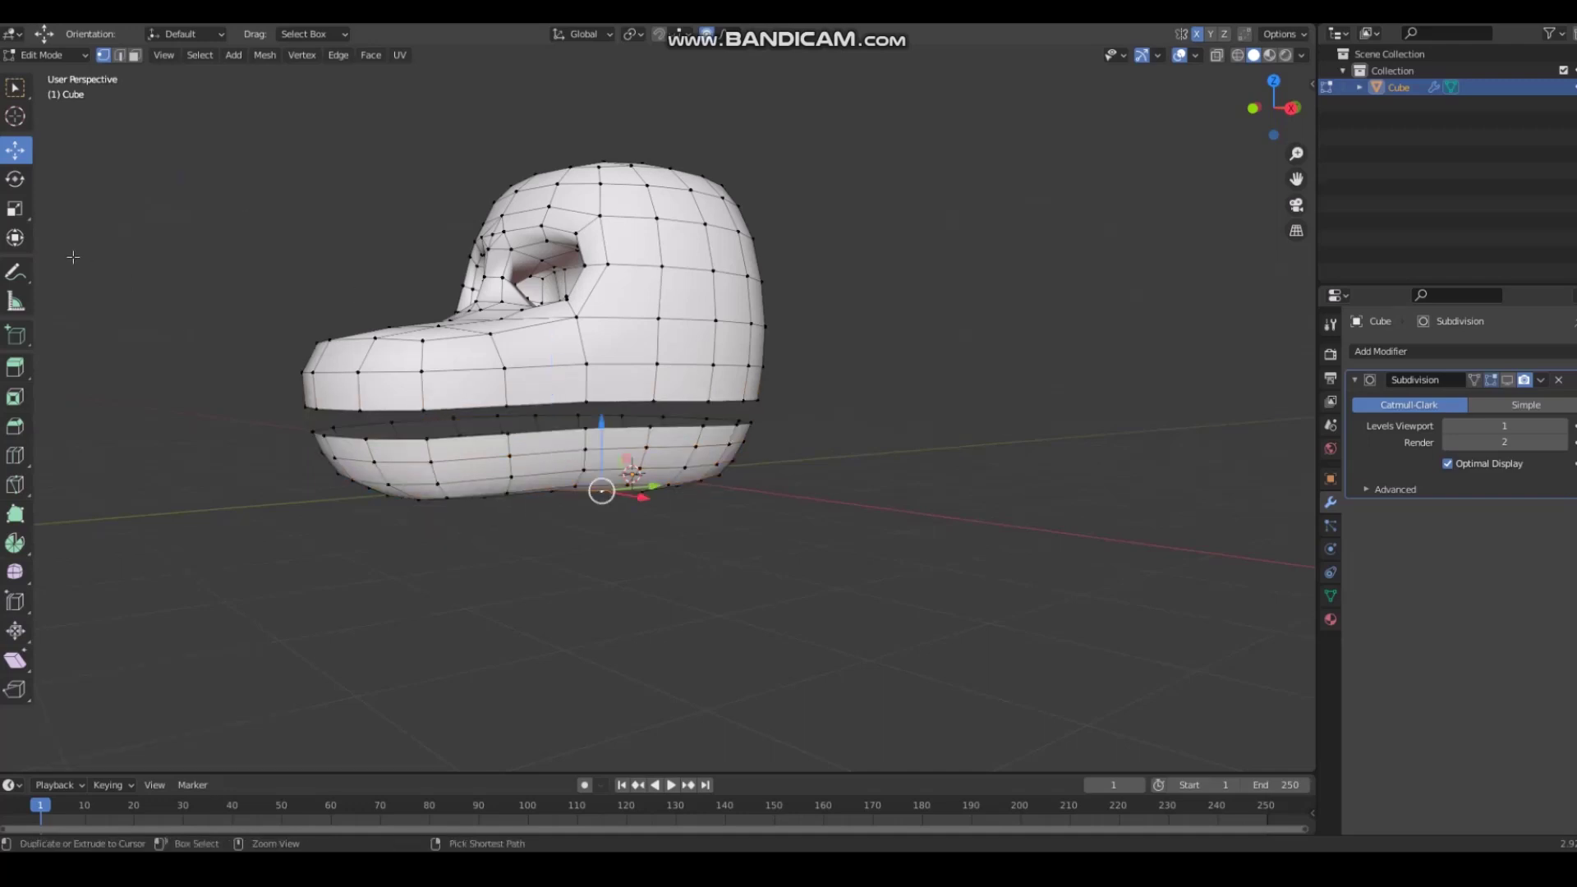
{"action": "key", "text": "ctrl+z"}
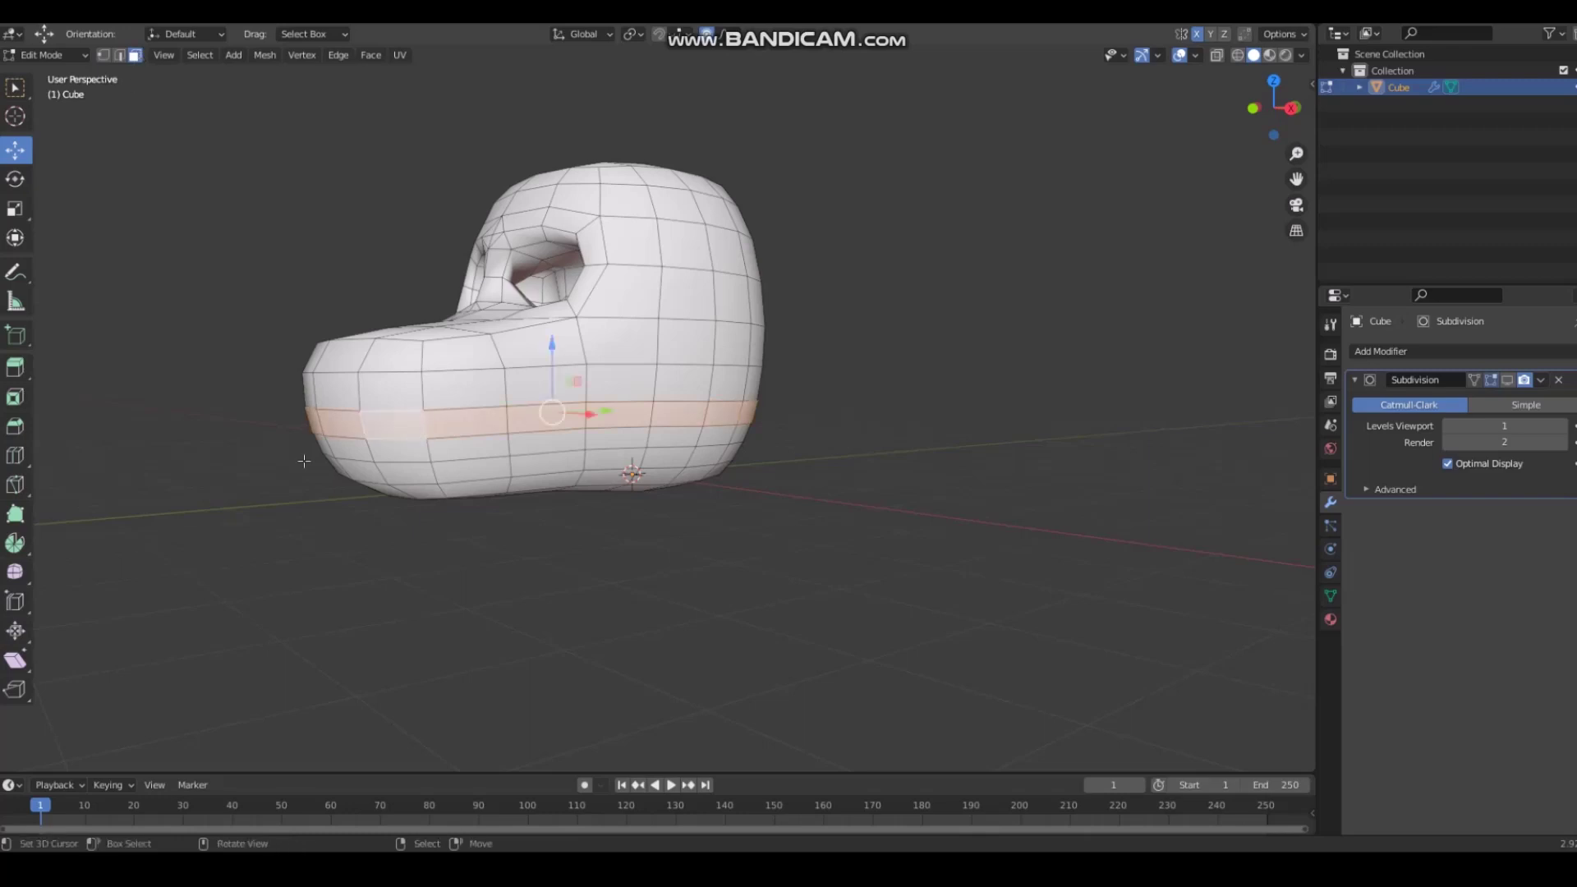
{"action": "middle_click_drag", "start_coordinate": [304, 460], "coordinate": [482, 389]}
{"action": "key", "text": "x"}
{"action": "left_click", "coordinate": [312, 378]}
Step: Select the linked lower jaw piece and try rotating it about the X axis with proportional editing
{"action": "key", "text": "ctrl+l"}
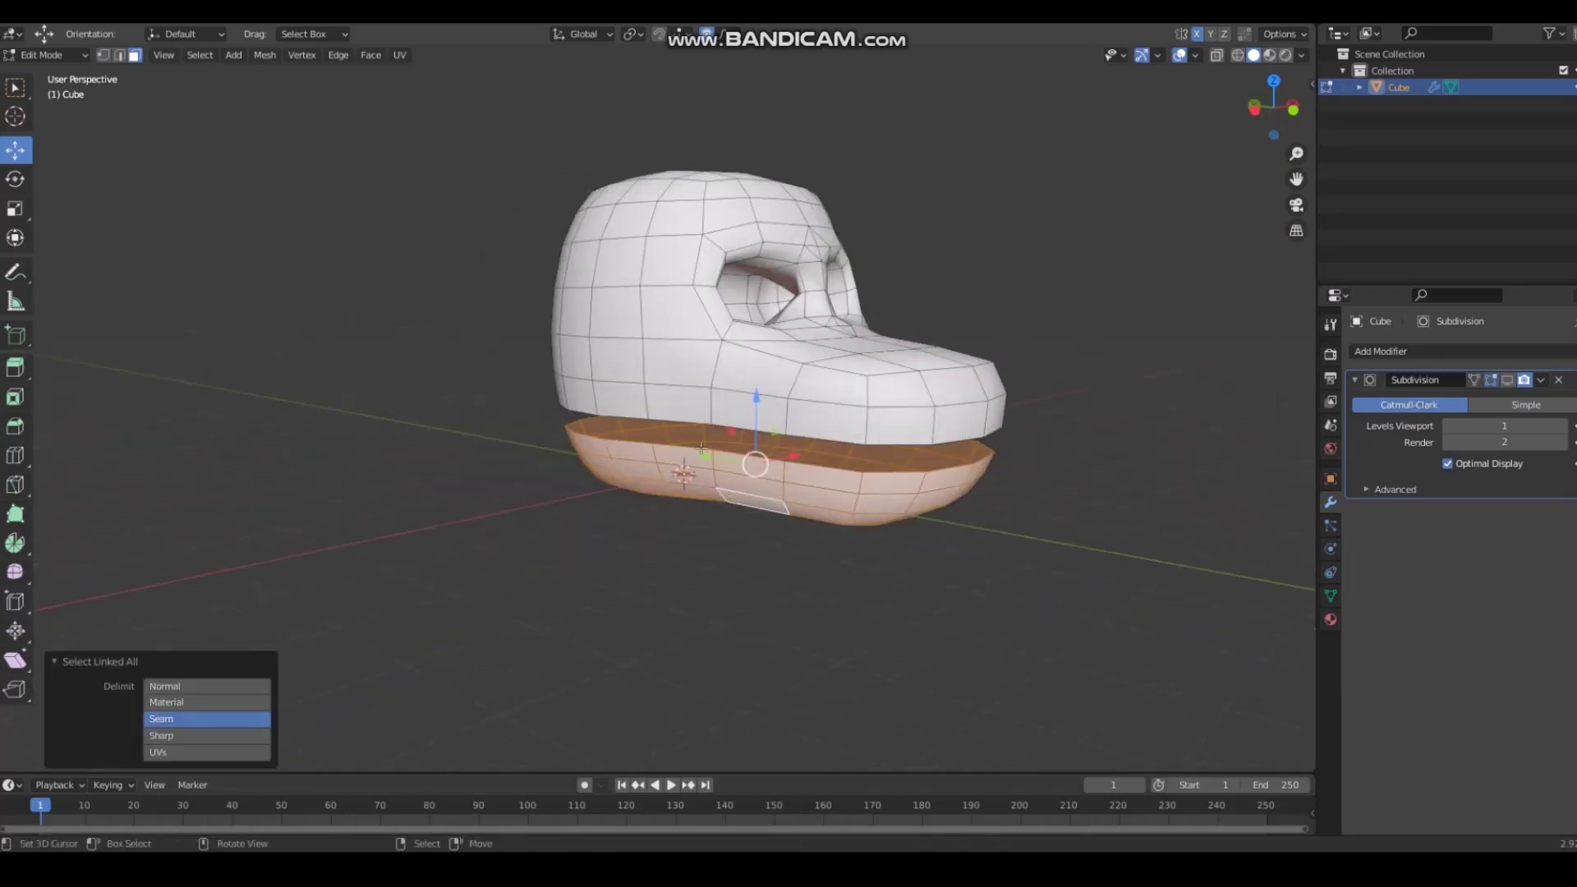
{"action": "left_click", "coordinate": [15, 181]}
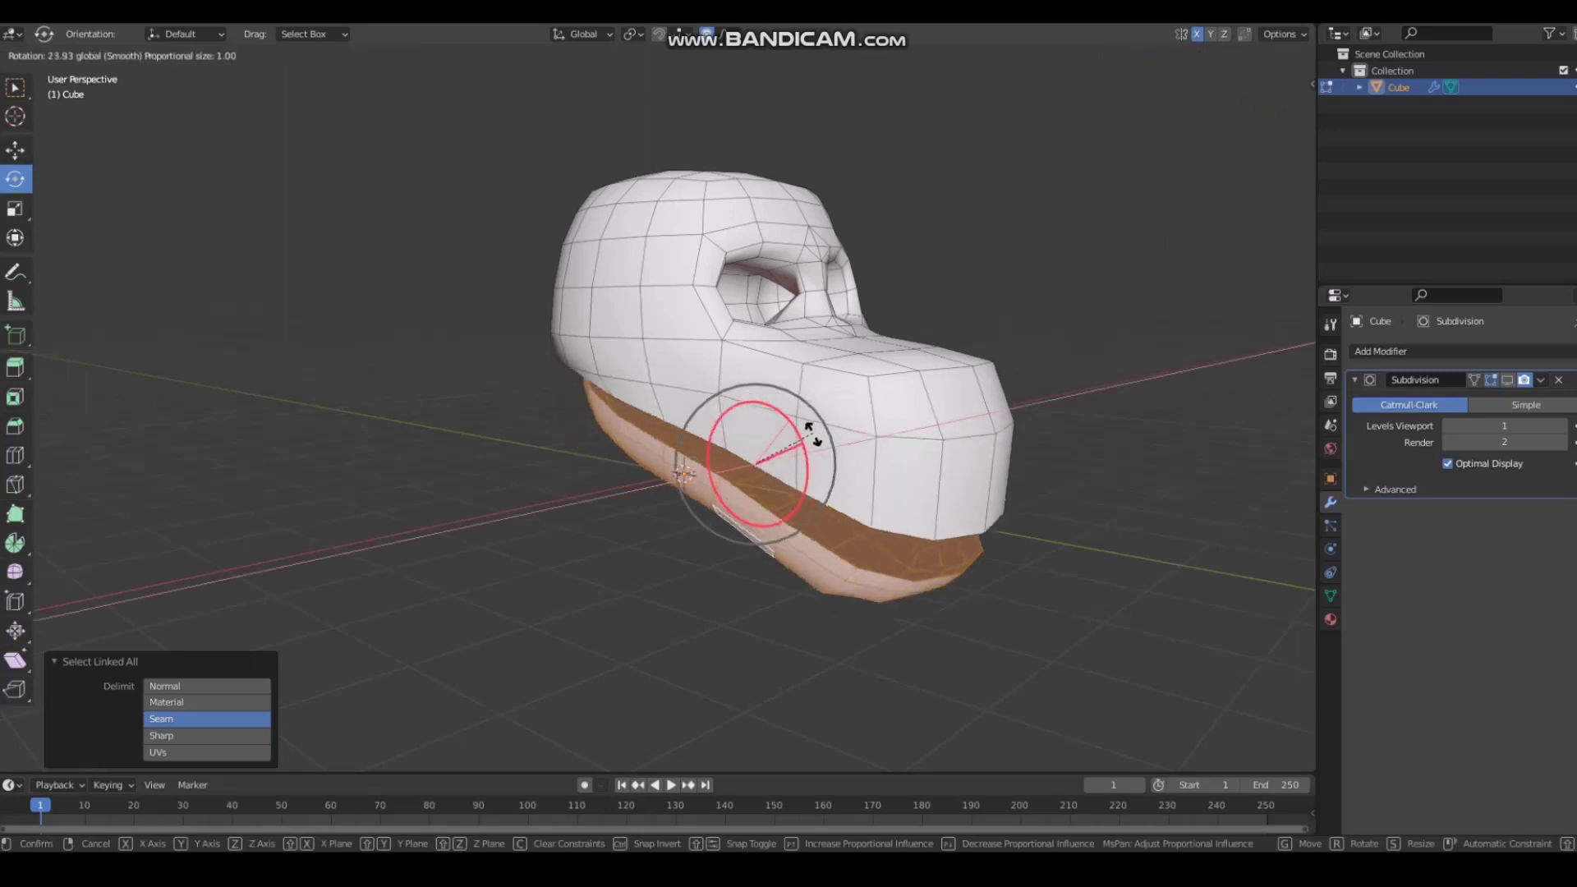
{"action": "left_click", "coordinate": [723, 35]}
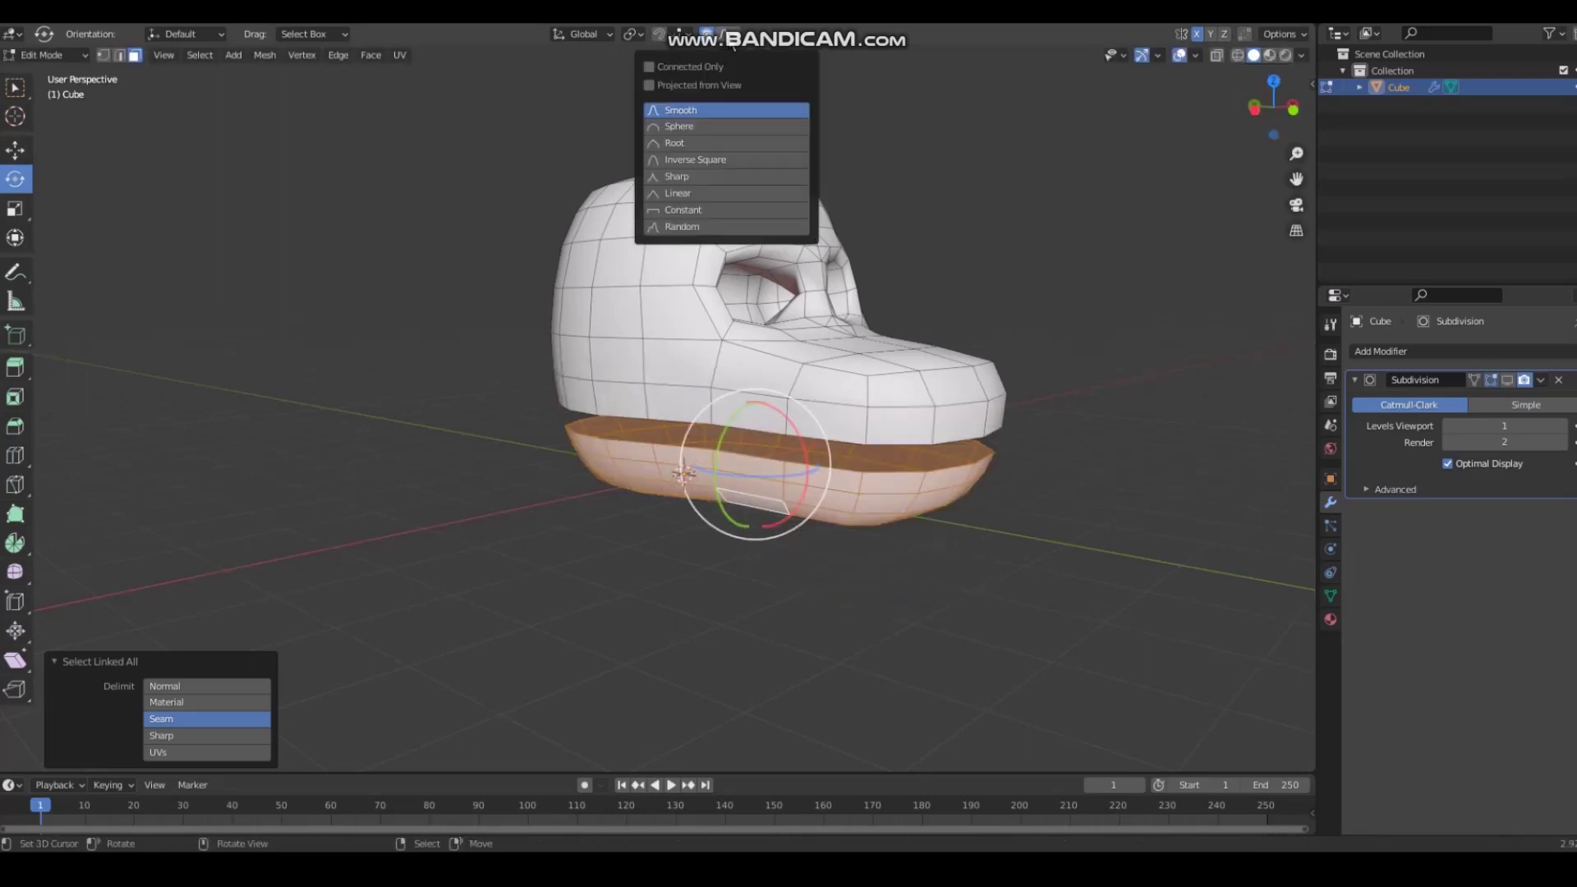
{"action": "left_click", "coordinate": [709, 34]}
{"action": "left_click", "coordinate": [725, 36]}
{"action": "left_click_drag", "start_coordinate": [808, 449], "coordinate": [872, 370]}
{"action": "right_click", "coordinate": [872, 370]}
Step: Try rotating the lower jaw about the X axis again with different proportional editing options
{"action": "left_click", "coordinate": [707, 34]}
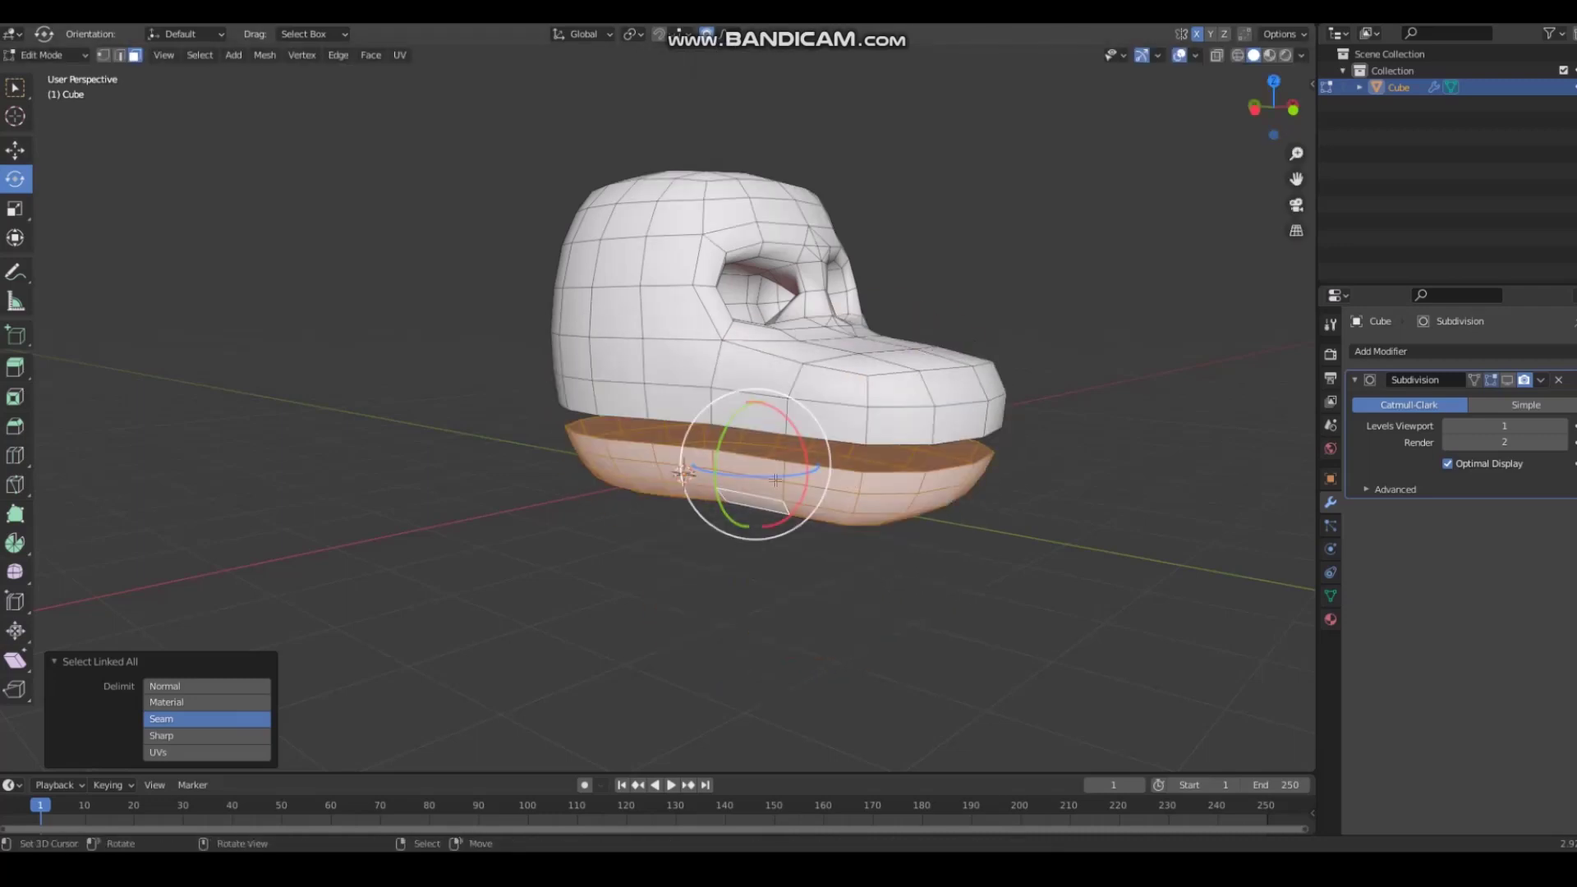
{"action": "left_click_drag", "start_coordinate": [792, 423], "coordinate": [834, 439]}
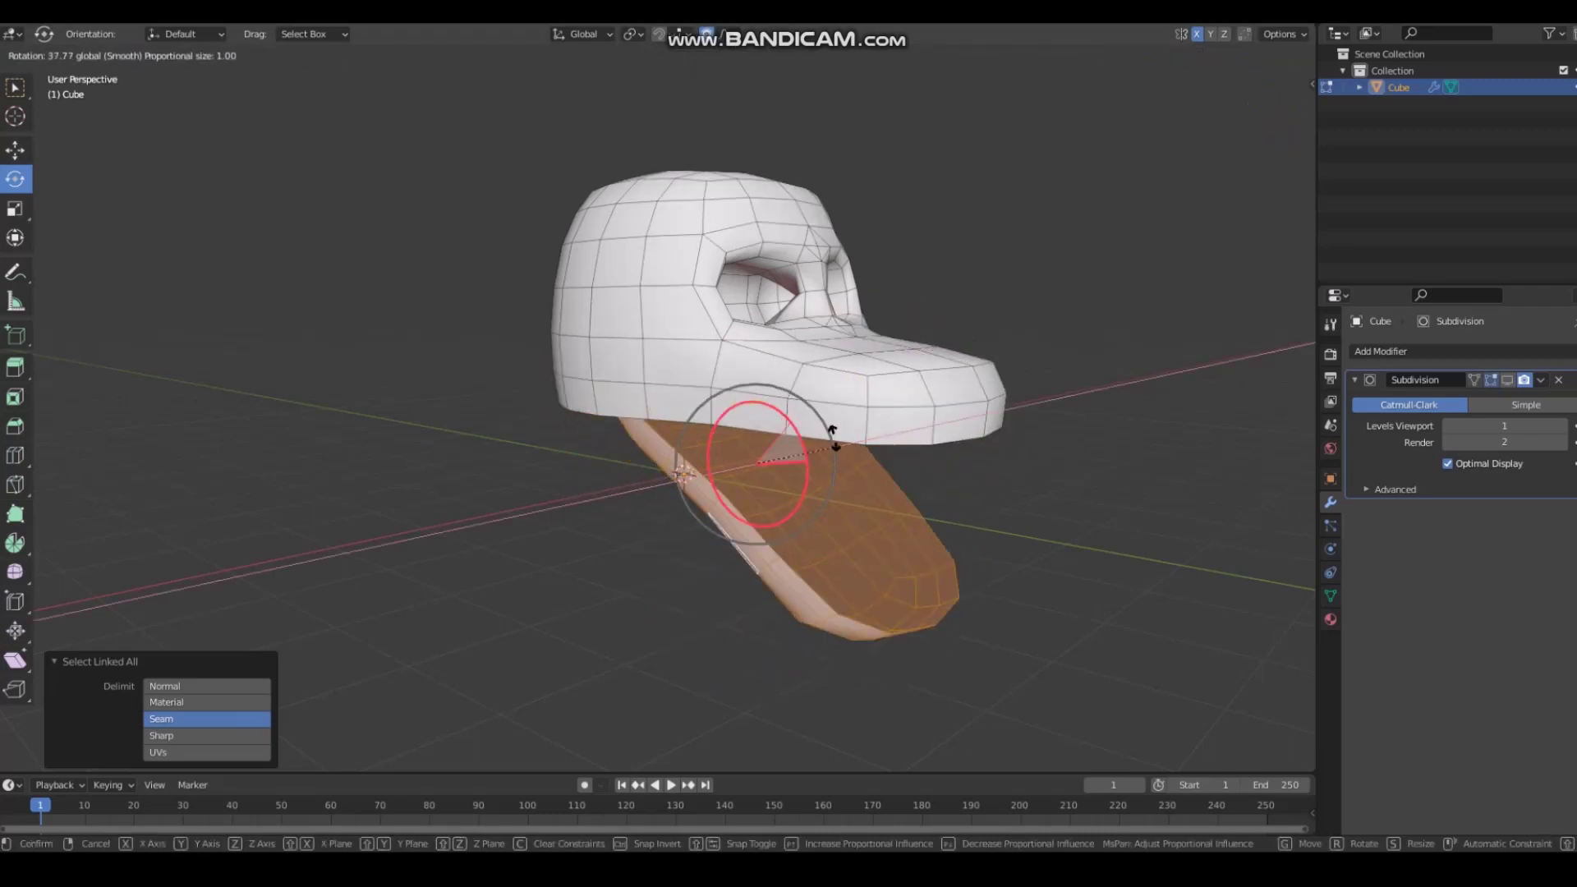
{"action": "right_click", "coordinate": [833, 439]}
{"action": "middle_click_drag", "start_coordinate": [679, 474], "coordinate": [521, 459]}
{"action": "left_click", "coordinate": [727, 33]}
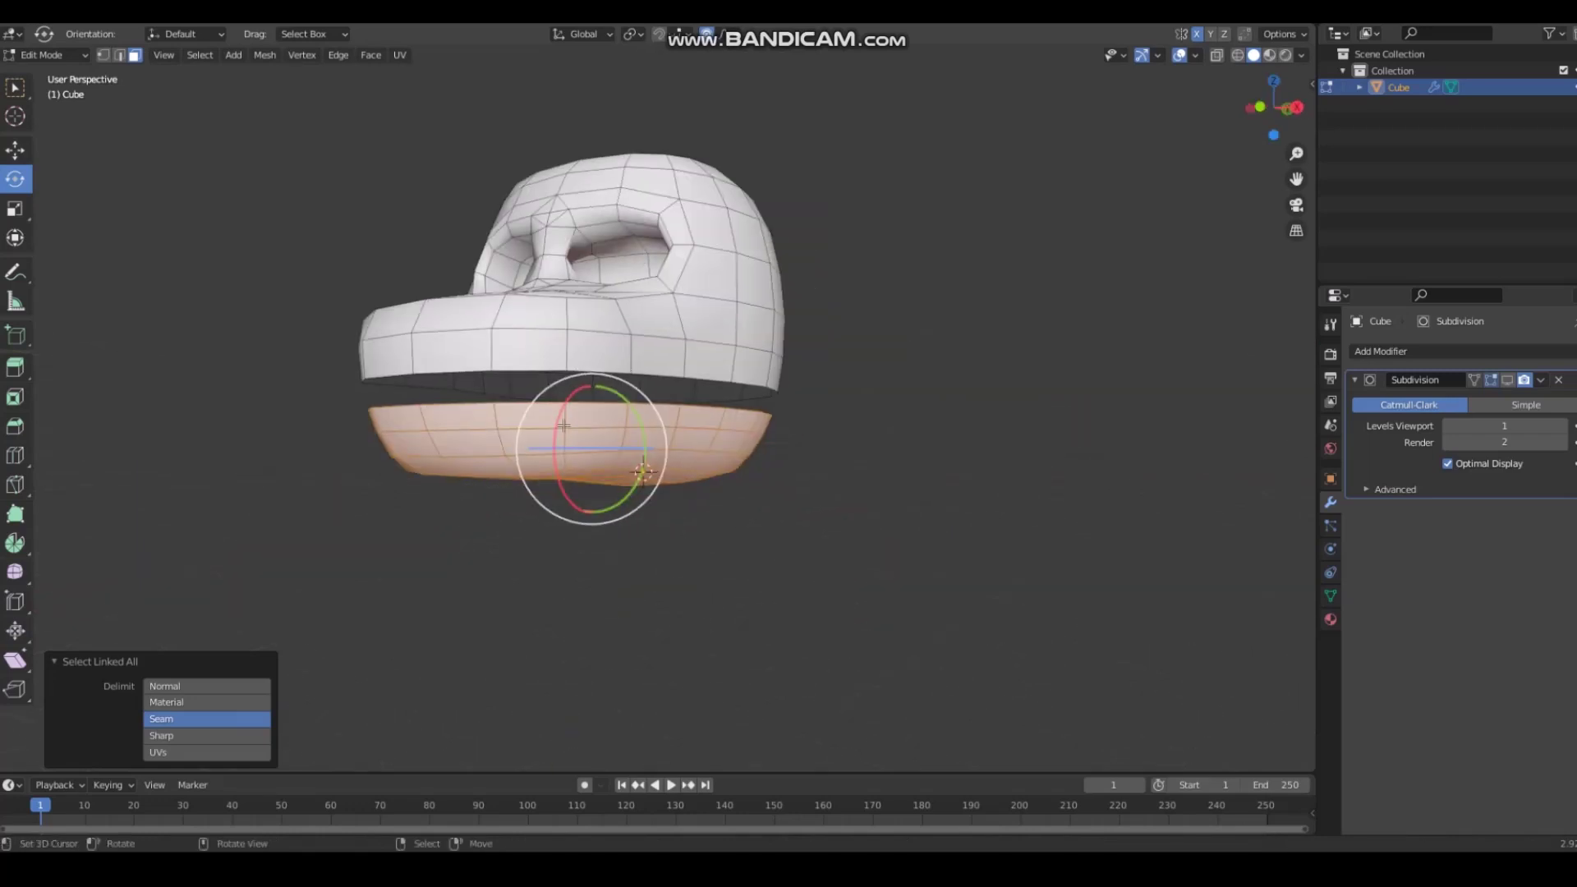
{"action": "left_click_drag", "start_coordinate": [557, 392], "coordinate": [908, 387]}
{"action": "key", "text": "Escape"}
Step: Rotate the lower jaw 13° about the X axis without proportional editing and shift it slightly back along the Y axis
{"action": "left_click", "coordinate": [1268, 36]}
{"action": "middle_click_drag", "start_coordinate": [666, 172], "coordinate": [543, 383]}
{"action": "mouse_move", "coordinate": [530, 420]}
{"action": "left_mouse_down"}
{"action": "mouse_move", "coordinate": [504, 457]}
{"action": "mouse_move", "coordinate": [517, 422]}
{"action": "mouse_move", "coordinate": [513, 444]}
{"action": "left_mouse_up"}
{"action": "key", "text": "shift+space"}
{"action": "key", "text": "g"}
{"action": "middle_click_drag", "start_coordinate": [384, 441], "coordinate": [361, 441]}
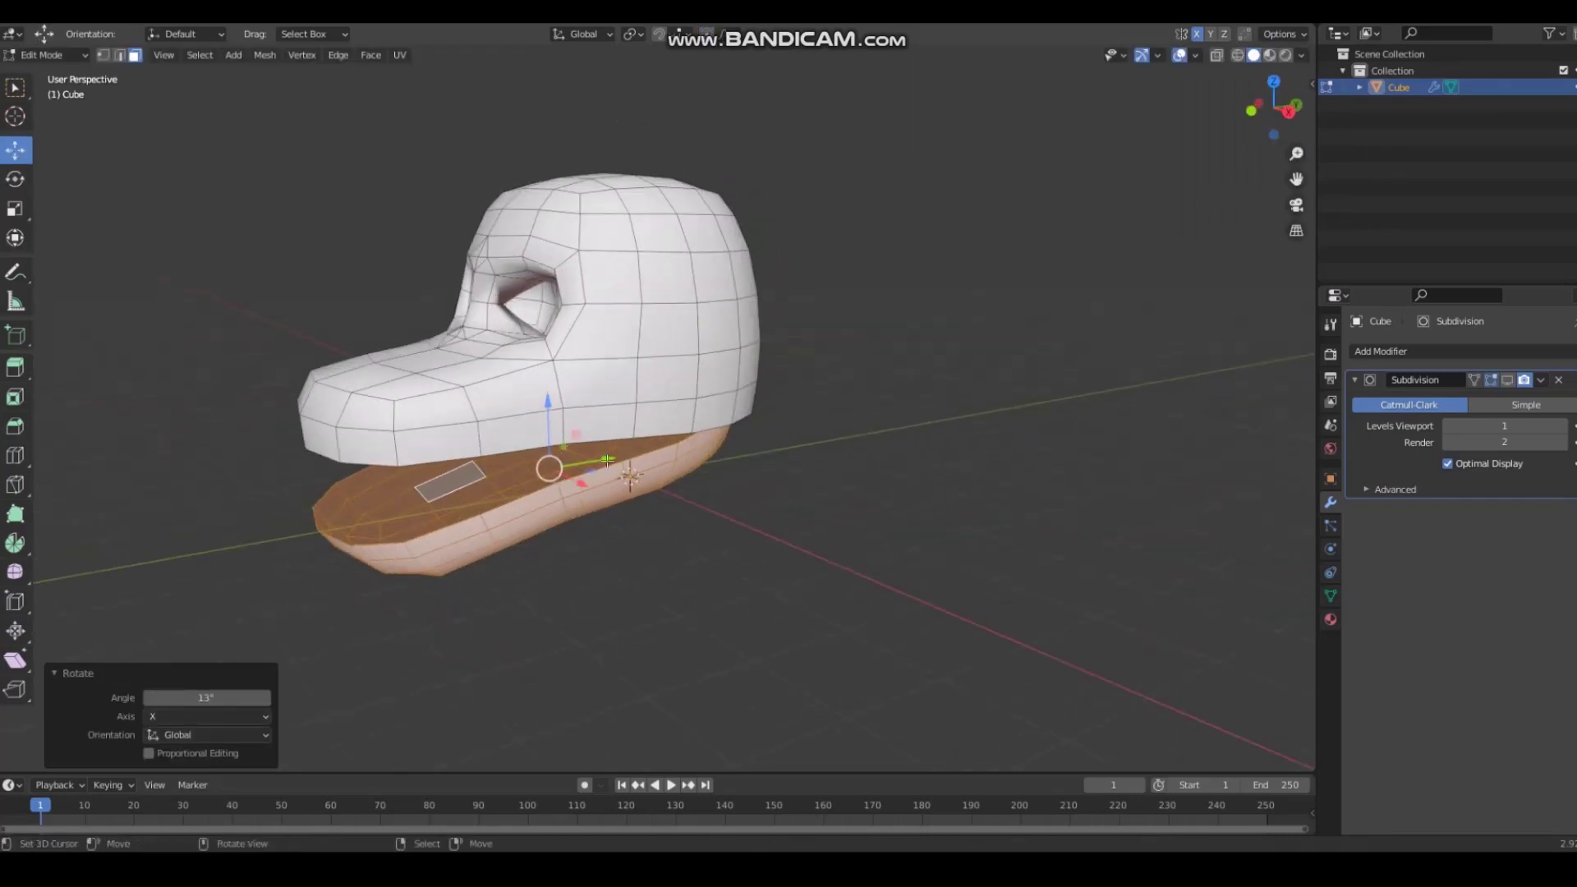
{"action": "left_click_drag", "start_coordinate": [608, 455], "coordinate": [634, 451]}
{"action": "middle_click_drag", "start_coordinate": [176, 429], "coordinate": [317, 433]}
Step: Select the whole mesh, try repeating the last operation on it, and try moving it along the X axis
{"action": "scroll", "coordinate": [317, 429], "scroll_direction": "up", "scroll_amount": 1}
{"action": "key", "text": "alt+a"}
{"action": "key", "text": "a"}
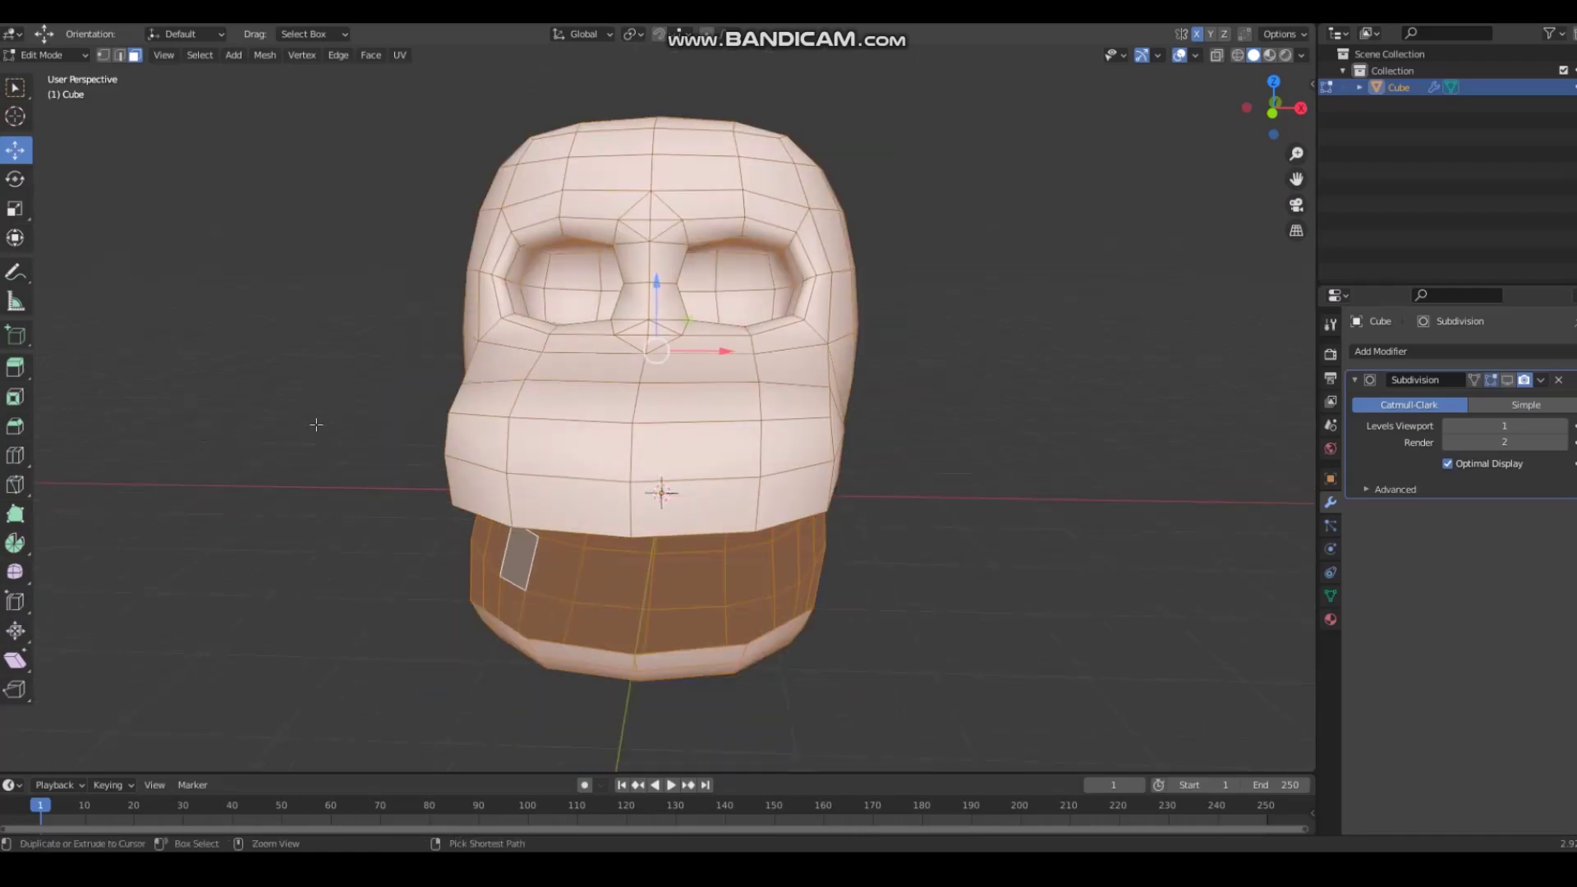
{"action": "key", "text": "shift+r"}
{"action": "key", "text": "ctrl+z"}
{"action": "scroll", "coordinate": [316, 425], "scroll_direction": "down", "scroll_amount": 2}
{"action": "mouse_move", "coordinate": [728, 375]}
{"action": "left_mouse_down"}
{"action": "mouse_move", "coordinate": [778, 384]}
{"action": "mouse_move", "coordinate": [739, 387]}
{"action": "mouse_move", "coordinate": [756, 387]}
{"action": "left_mouse_up"}
{"action": "scroll", "coordinate": [521, 459], "scroll_direction": "up", "scroll_amount": 1}
{"action": "key", "text": "alt+a"}
Step: Delete the selected faces and loop-select faces inside the two eye sockets
{"action": "middle_click_drag", "start_coordinate": [521, 458], "coordinate": [867, 252]}
{"action": "key", "text": "x"}
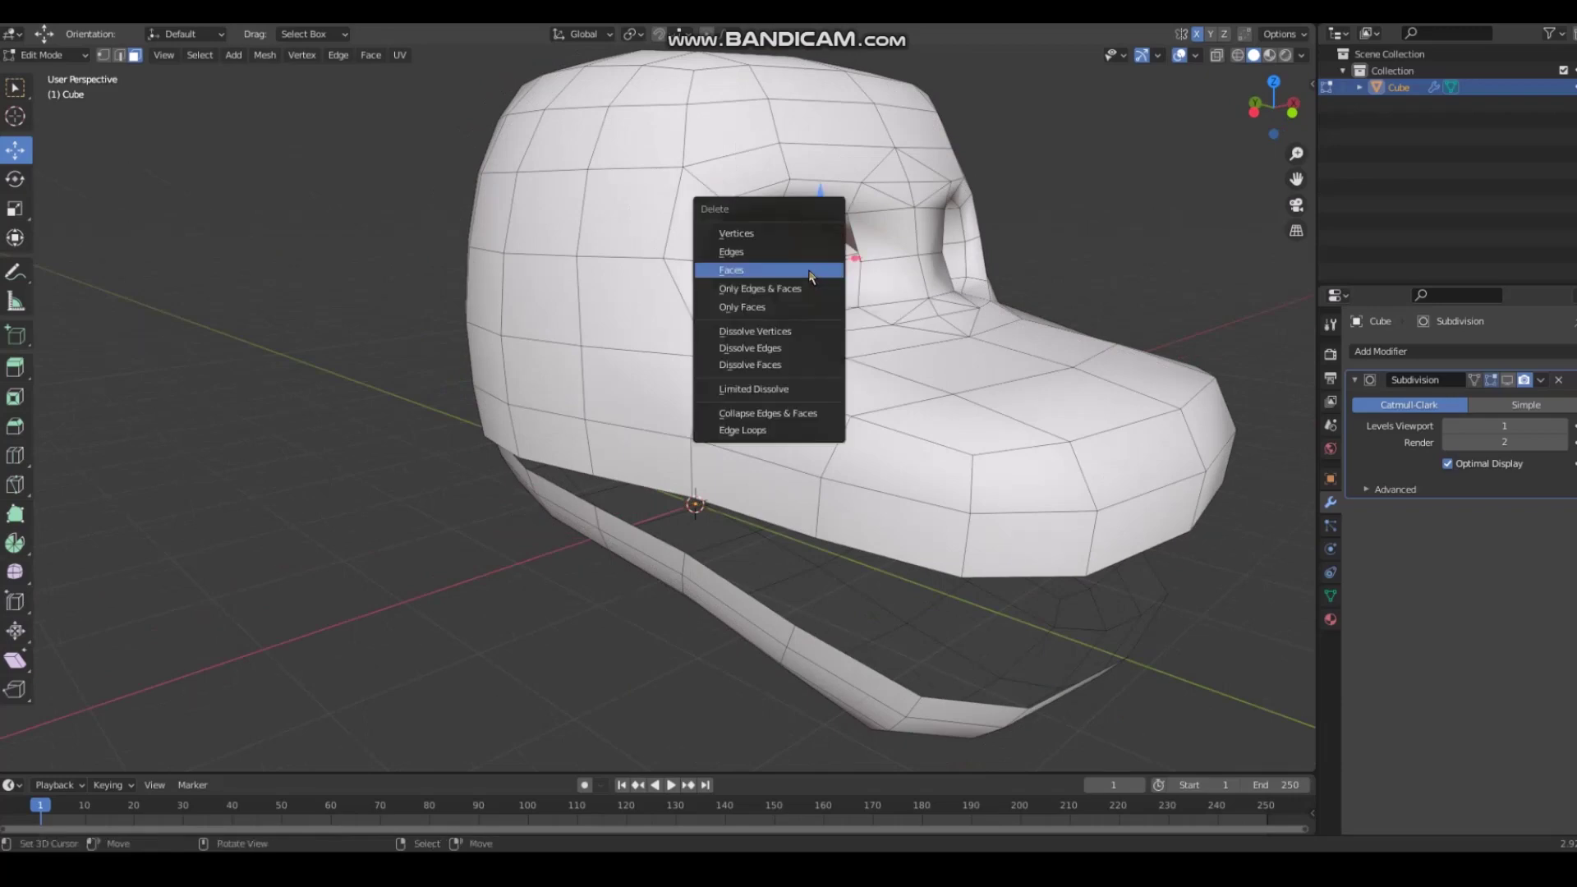
{"action": "left_click", "coordinate": [809, 276]}
{"action": "right_click", "coordinate": [772, 283], "text": "shift"}
{"action": "right_click", "coordinate": [774, 254], "text": "shift"}
{"action": "middle_click_drag", "start_coordinate": [791, 265], "coordinate": [711, 284]}
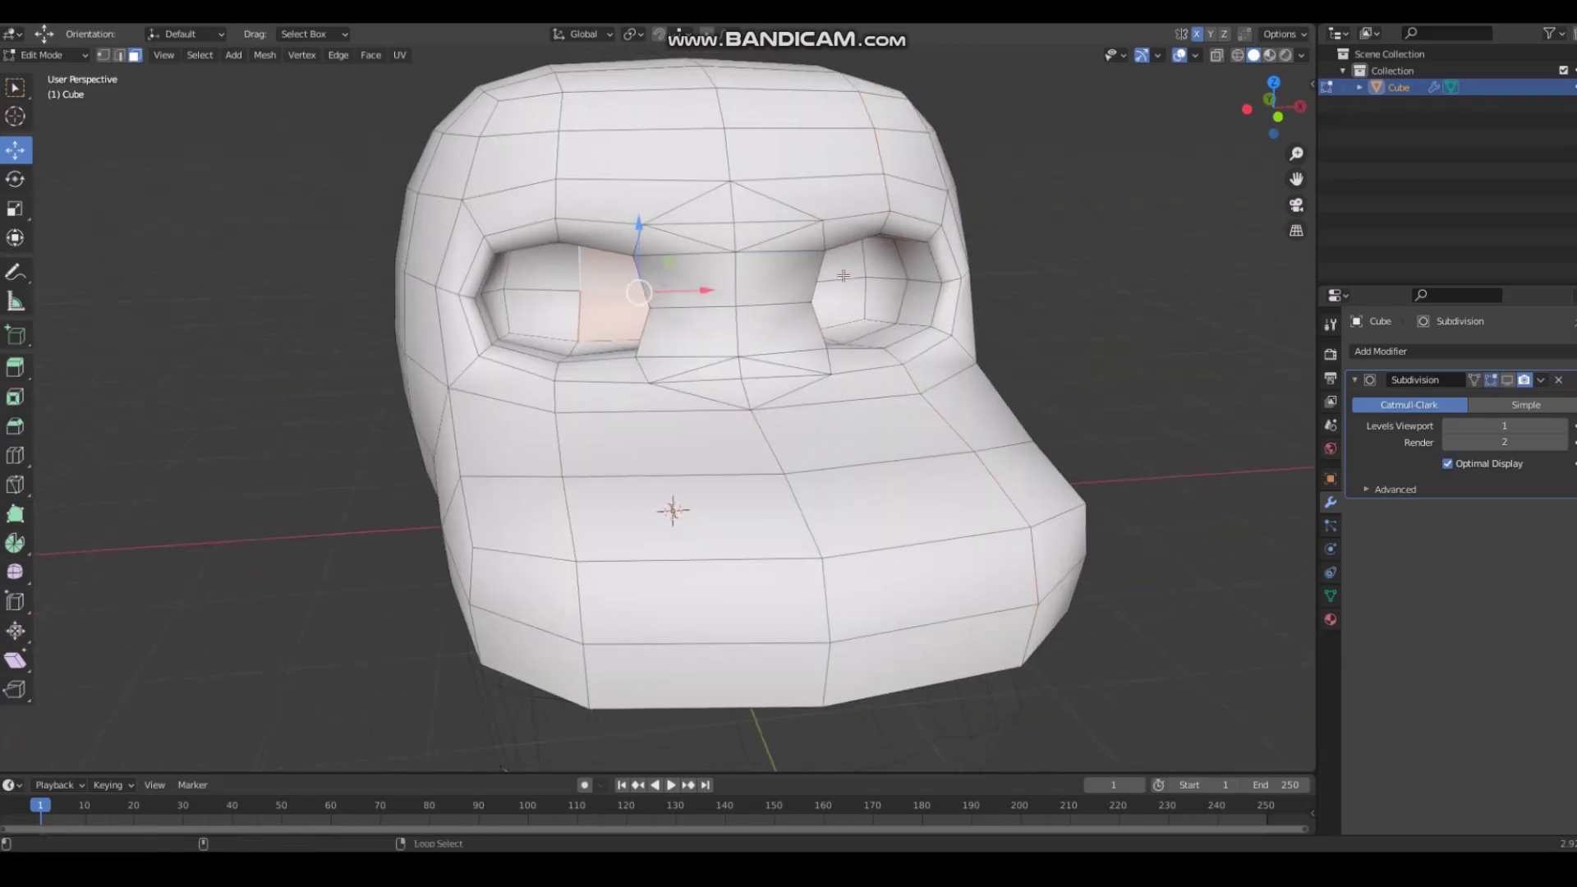
{"action": "left_click", "coordinate": [844, 276], "text": "alt+shift"}
Step: Clear the selection, loop-select the faces at the eye socket beside the nose bridge, and delete them
{"action": "left_click", "coordinate": [162, 367]}
{"action": "scroll", "coordinate": [423, 327], "scroll_direction": "down", "scroll_amount": 4}
{"action": "middle_click_drag", "start_coordinate": [423, 327], "coordinate": [456, 277]}
{"action": "key", "text": "a"}
{"action": "key", "text": "alt+a"}
{"action": "key", "text": "a"}
{"action": "key", "text": "alt+a"}
{"action": "right_click", "coordinate": [456, 278], "text": "alt+shift"}
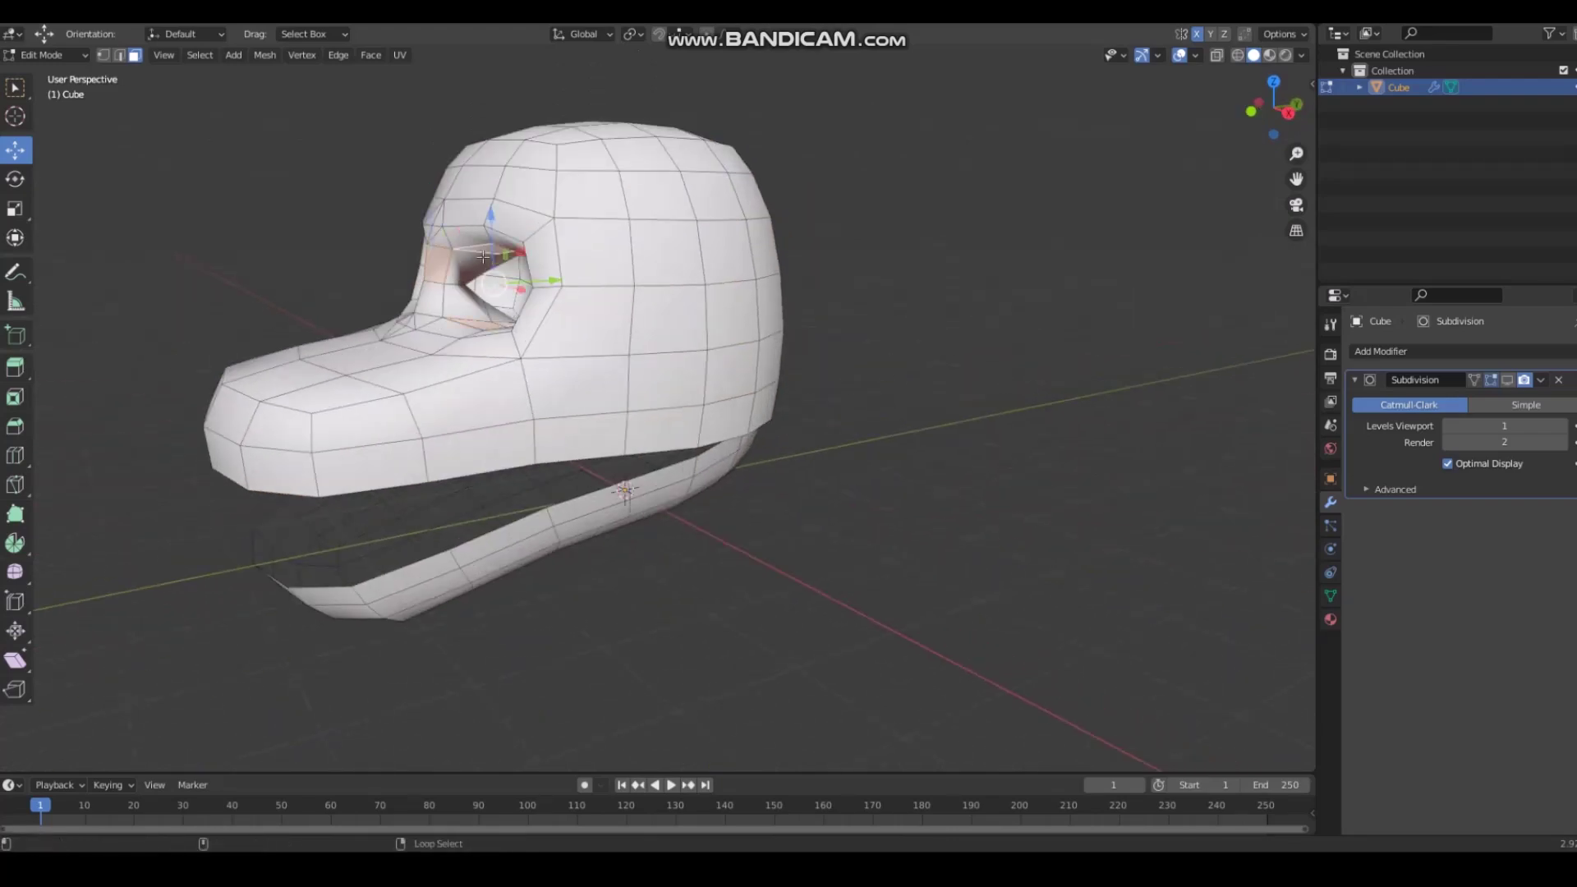
{"action": "key", "text": "ctrl+z"}
{"action": "right_click", "coordinate": [442, 297], "text": "alt+shift"}
{"action": "key", "text": "x"}
{"action": "left_click", "coordinate": [441, 298]}
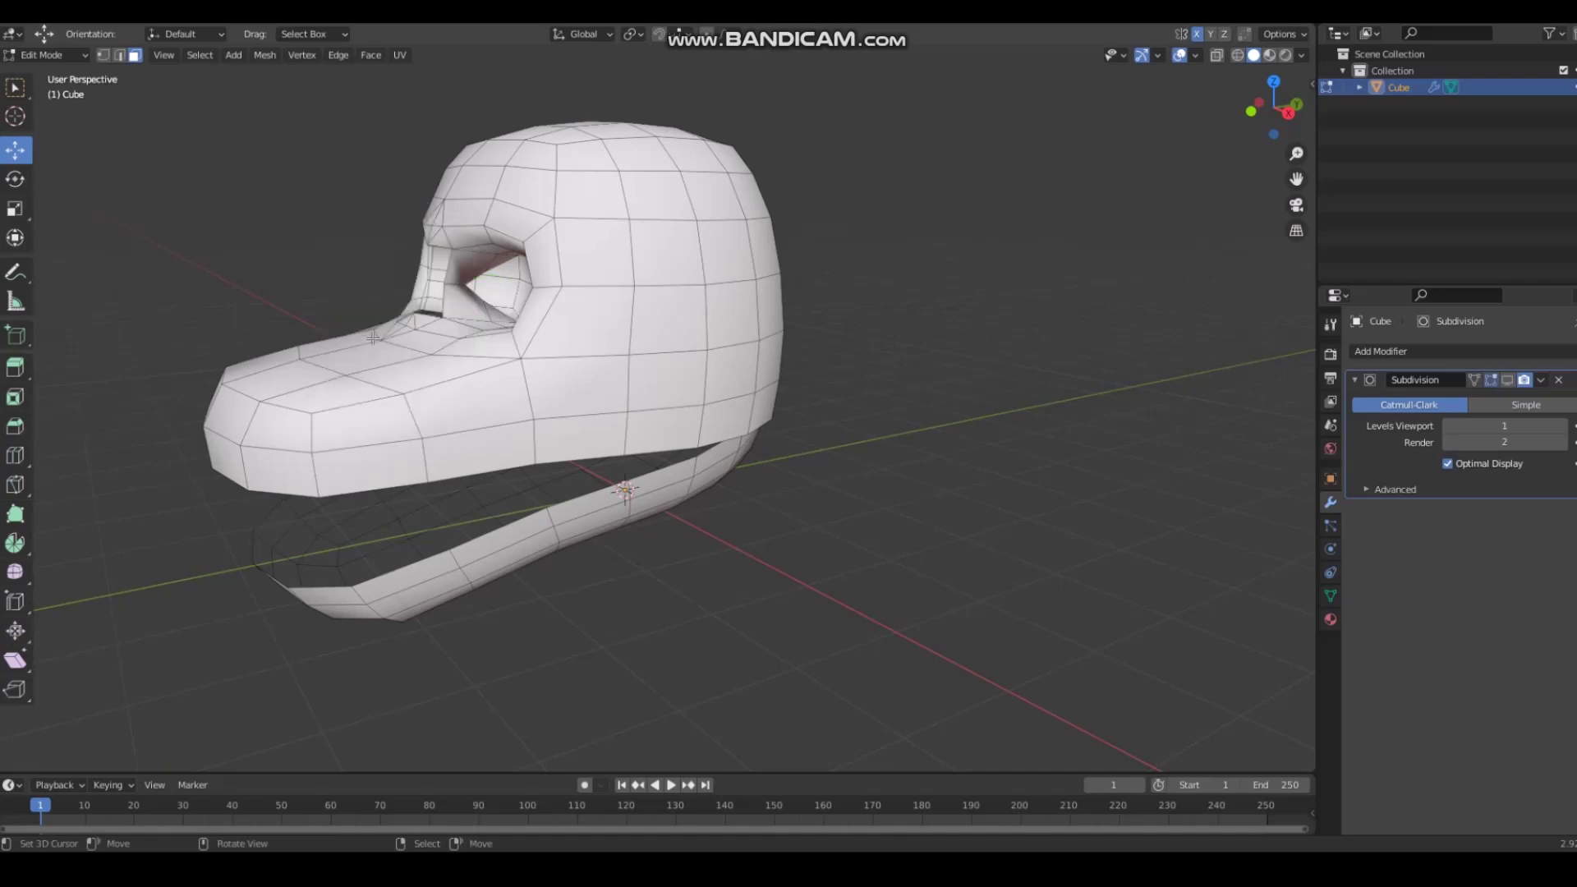
Step: Select the entire remaining head mesh and delete it
{"action": "middle_click_drag", "start_coordinate": [441, 297], "coordinate": [431, 334]}
{"action": "key", "text": "a"}
{"action": "key", "text": "x"}
{"action": "left_click", "coordinate": [432, 334]}
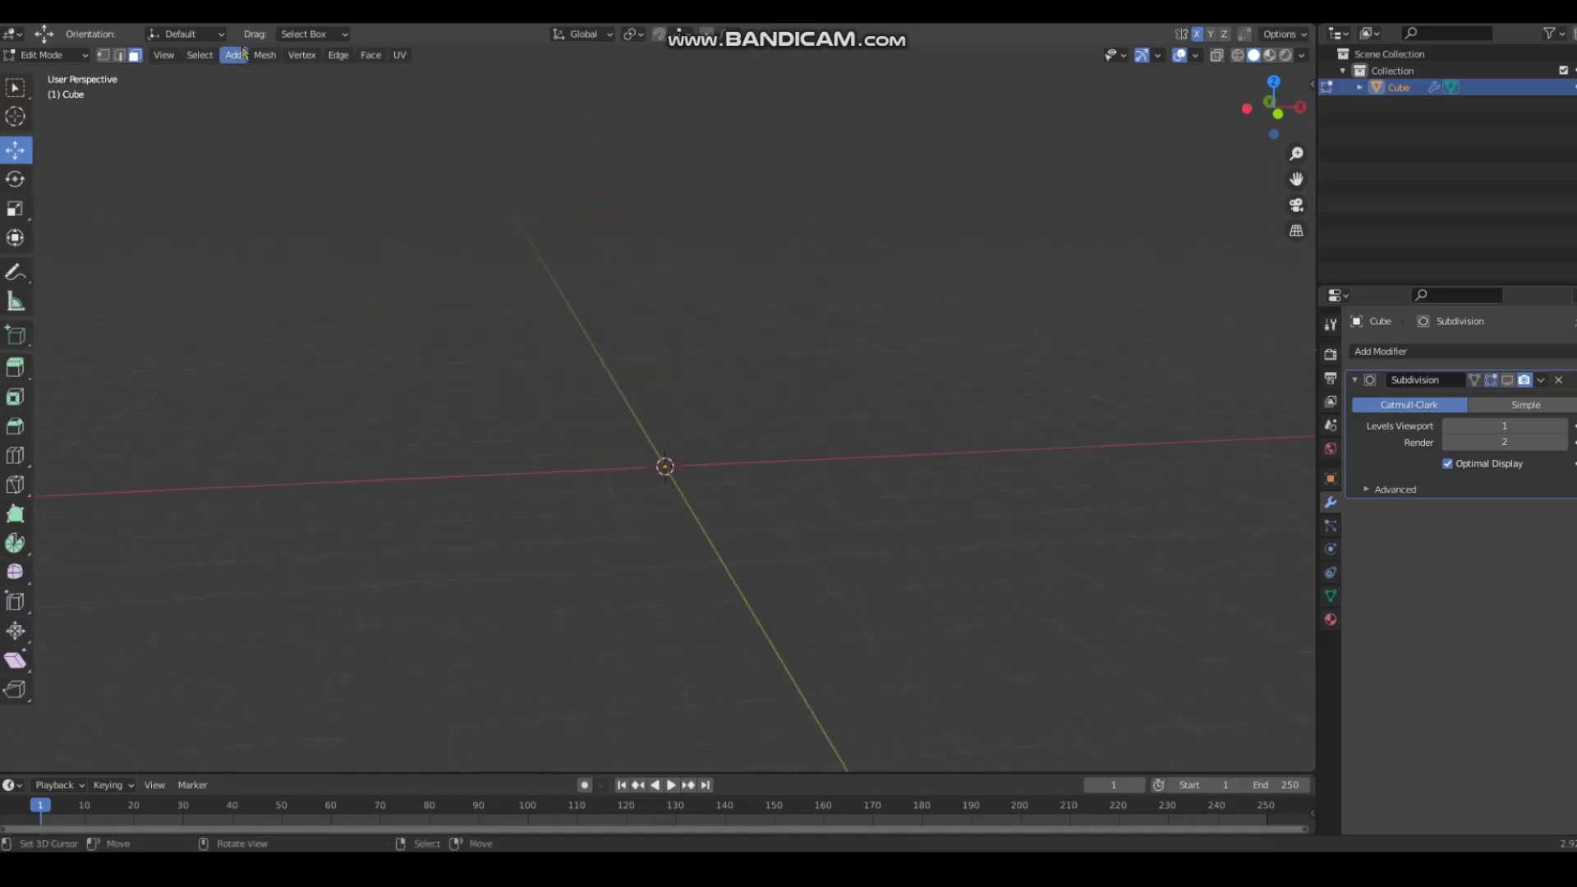
Step: Add a new cube to the emptied mesh and scale it by 1.136
{"action": "left_click", "coordinate": [234, 54]}
{"action": "left_click", "coordinate": [246, 100]}
{"action": "key", "text": "s"}
{"action": "left_click", "coordinate": [333, 246]}
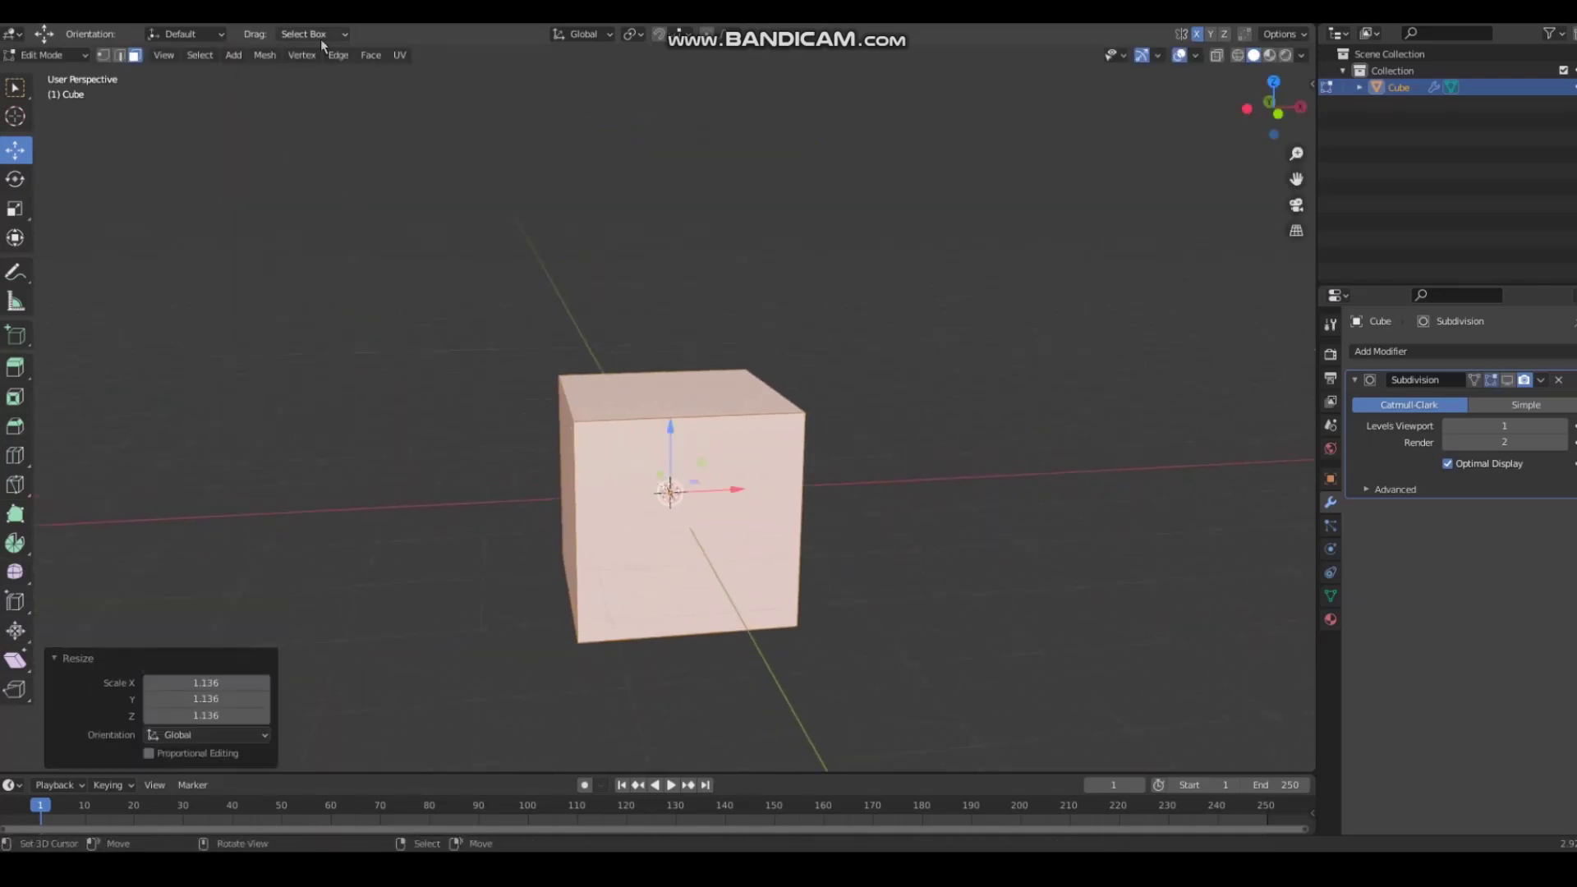
Step: Subdivide the new cube twice with one cut each so every side becomes a 4 by 4 grid
{"action": "left_click", "coordinate": [294, 56]}
{"action": "mouse_move", "coordinate": [338, 55]}
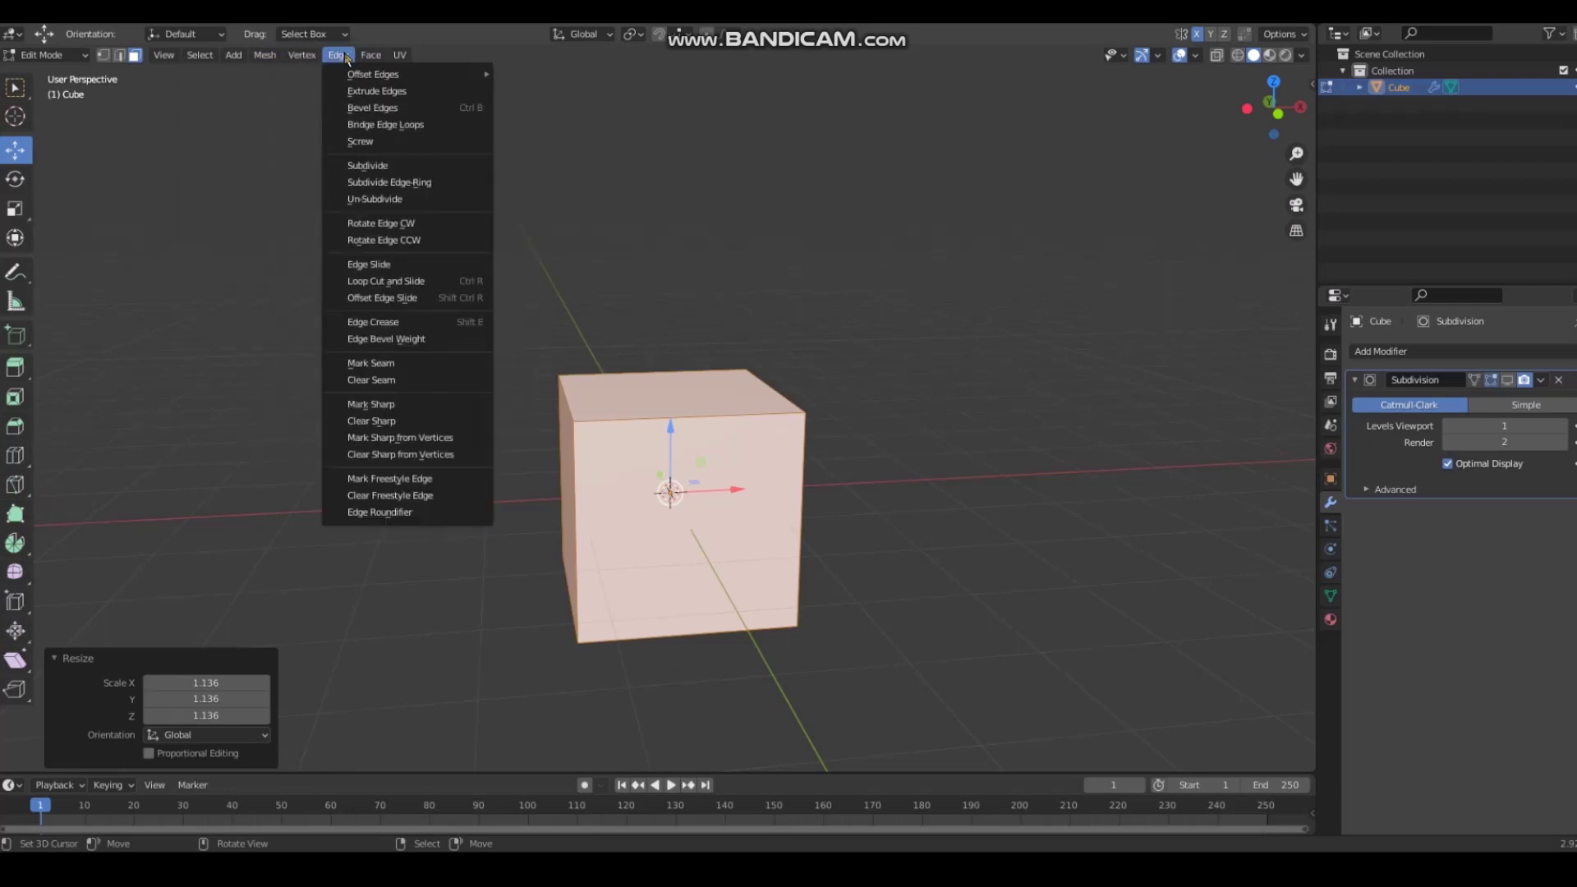
{"action": "left_click", "coordinate": [440, 166]}
{"action": "left_click", "coordinate": [337, 55]}
{"action": "left_click", "coordinate": [440, 165]}
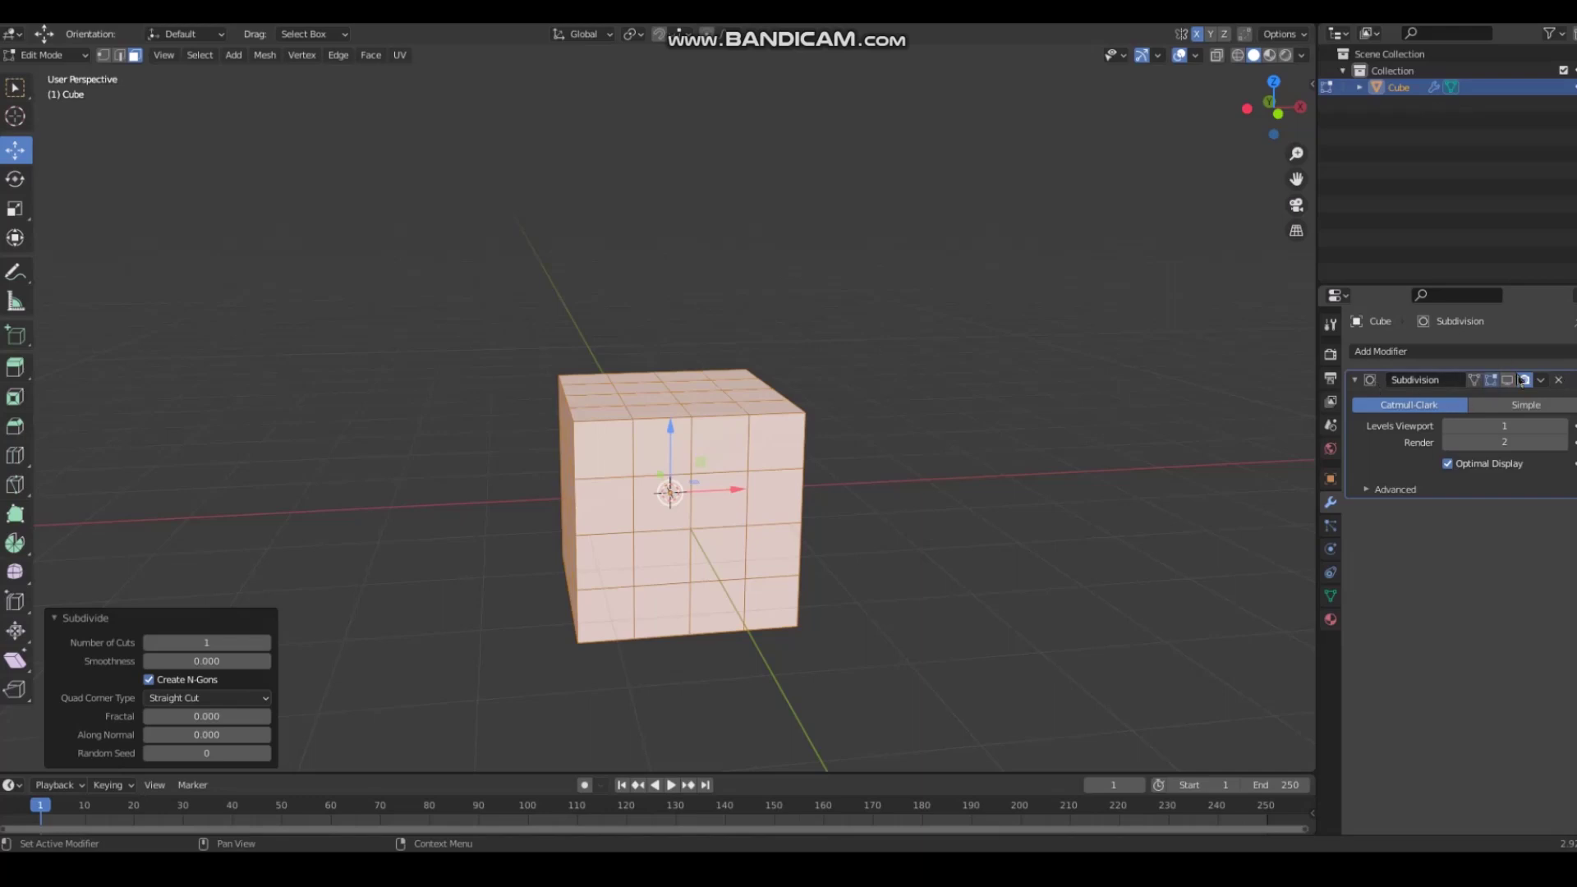
Step: Smooth the vertices of the whole subdivided cube repeatedly until it becomes a rounded, ball-like form
{"action": "middle_click_drag", "start_coordinate": [806, 493], "coordinate": [894, 496]}
{"action": "scroll", "coordinate": [894, 496], "scroll_direction": "up", "scroll_amount": 1}
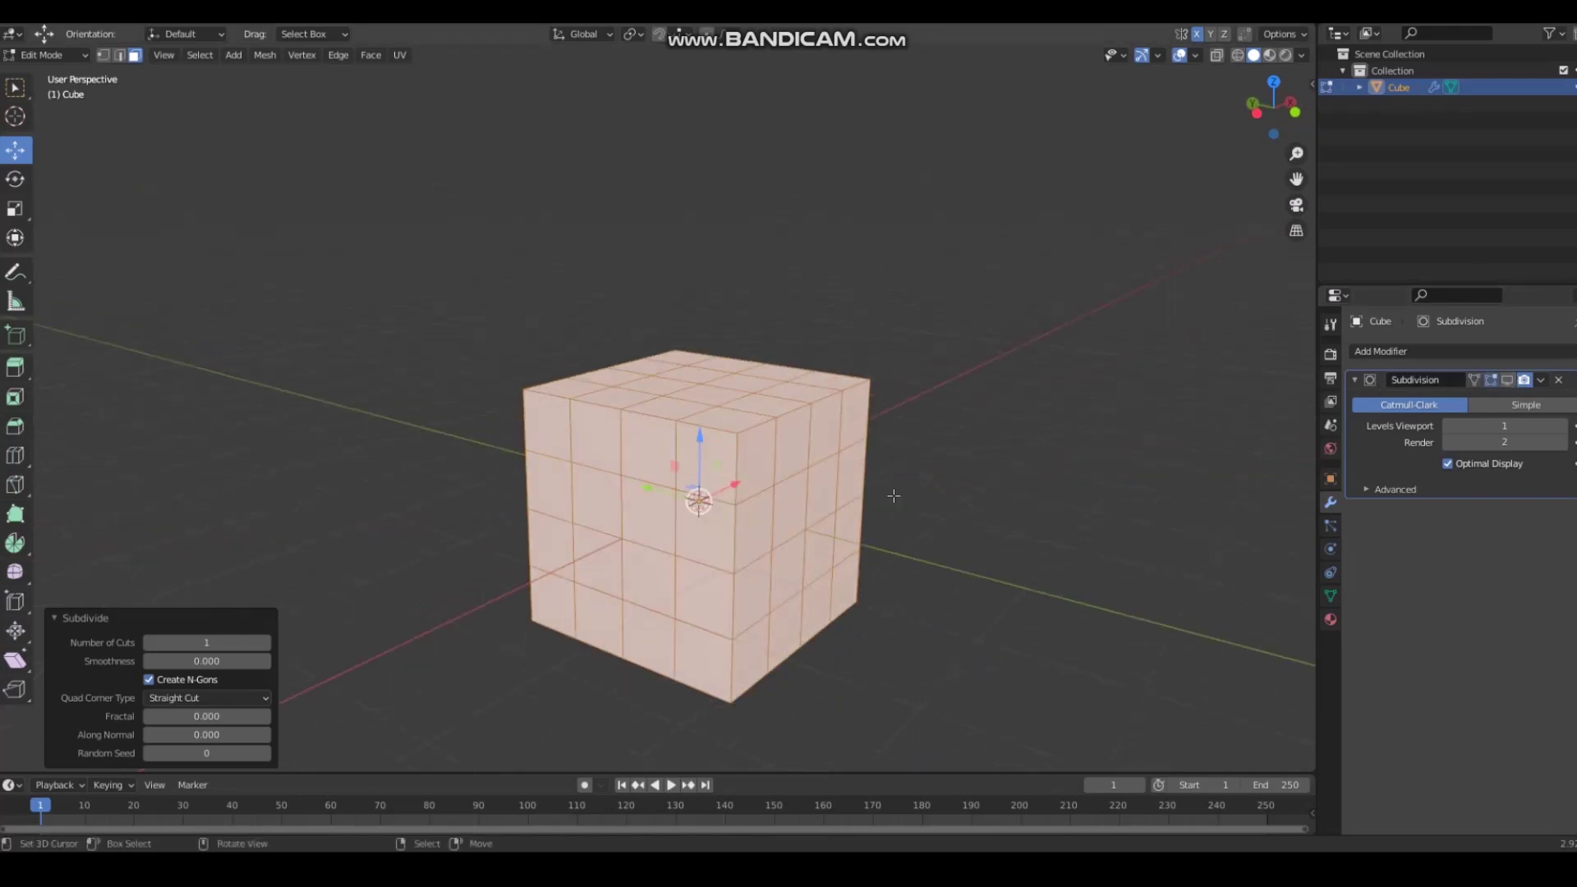
{"action": "key", "text": "ctrl+alt+shift+s"}
{"action": "key", "text": "ctrl+alt+shift+s"}
{"action": "key", "text": "ctrl+alt+shift+s"}
{"action": "key", "text": "ctrl+alt+shift+s"}
{"action": "key", "text": "ctrl+alt+shift+s"}
{"action": "key", "text": "ctrl+alt+shift+s"}
{"action": "key", "text": "ctrl+alt+shift+s"}
{"action": "key", "text": "ctrl+alt+shift+s"}
{"action": "key", "text": "ctrl+alt+shift+s"}
{"action": "key", "text": "ctrl+alt+shift+s"}
{"action": "key", "text": "ctrl+alt+shift+s"}
{"action": "key", "text": "ctrl+alt+shift+s"}
{"action": "key", "text": "ctrl+alt+shift+s"}
{"action": "key", "text": "ctrl+alt+shift+s"}
{"action": "key", "text": "ctrl+alt+shift+s"}
{"action": "key", "text": "ctrl+alt+shift+s"}
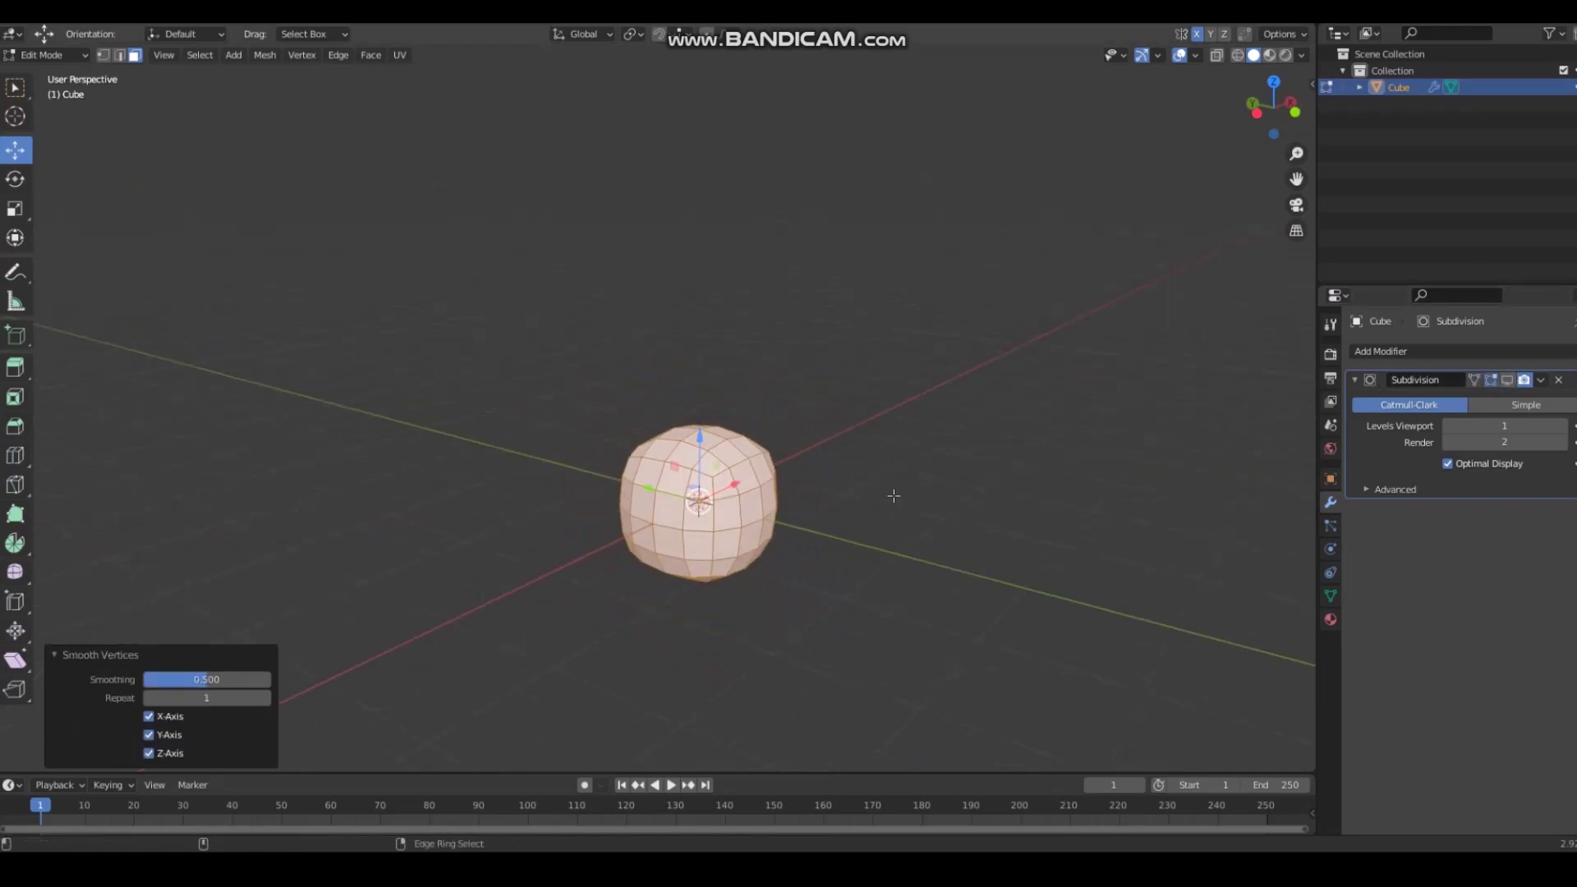
Step: Scale the rounded mesh up by a factor of 2.093
{"action": "key", "text": "s"}
{"action": "left_click", "coordinate": [940, 268]}
{"action": "middle_click_drag", "start_coordinate": [257, 194], "coordinate": [289, 274]}
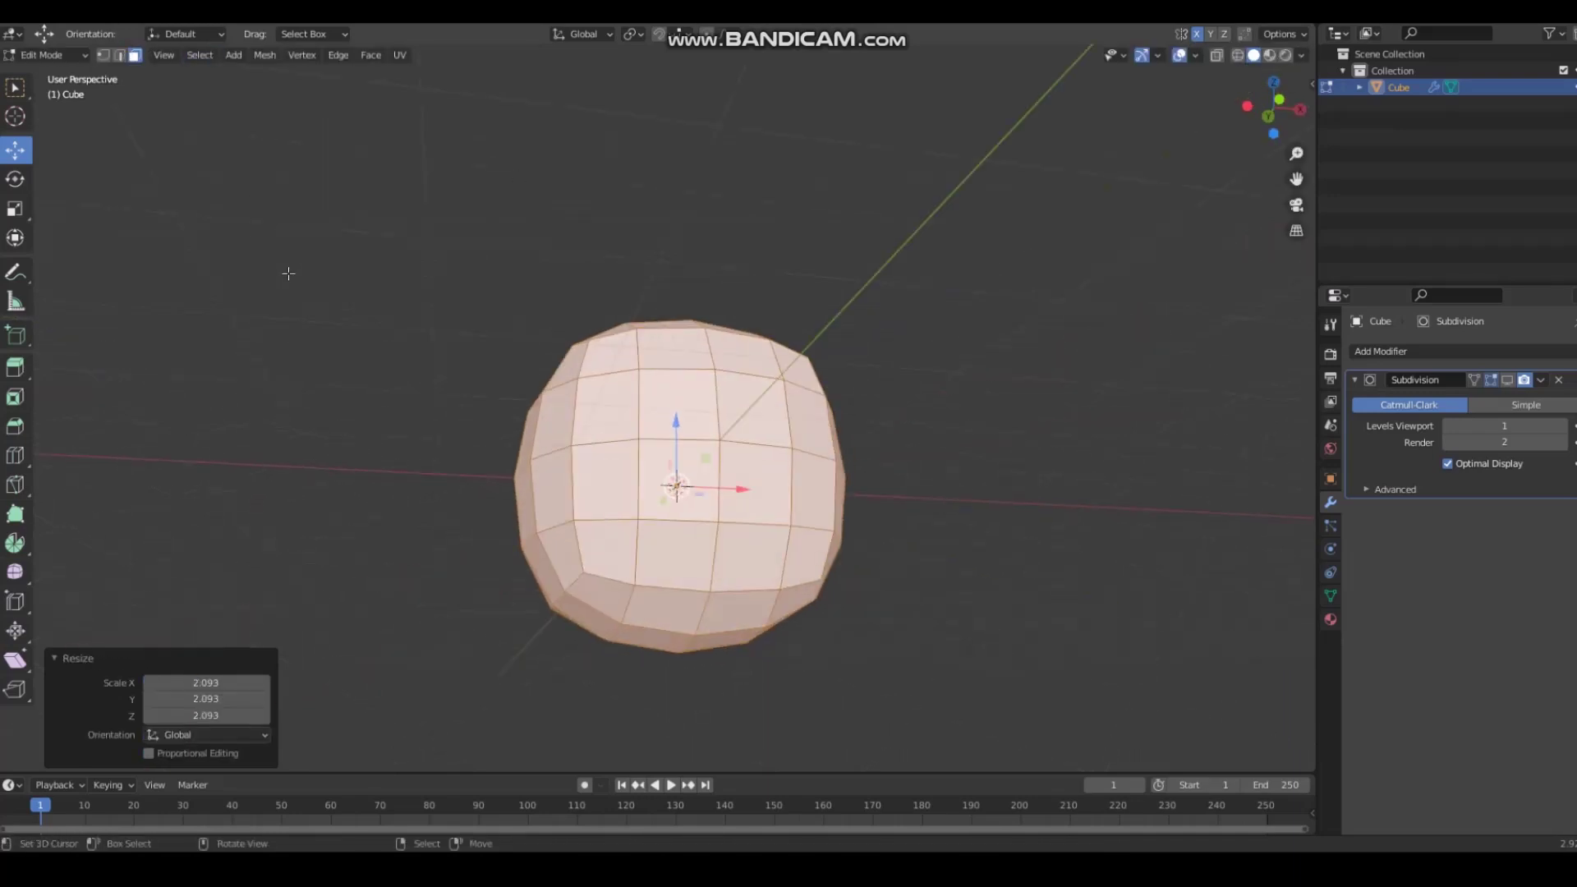
Step: Select only a two-by-two block of lower faces on the front of the rounded mesh and extrude it outward as a snout
{"action": "key", "text": "alt+a"}
{"action": "right_click", "coordinate": [708, 490]}
{"action": "right_click", "coordinate": [695, 545], "text": "shift"}
{"action": "right_click", "coordinate": [773, 552], "text": "shift"}
{"action": "right_click", "coordinate": [744, 490], "text": "shift"}
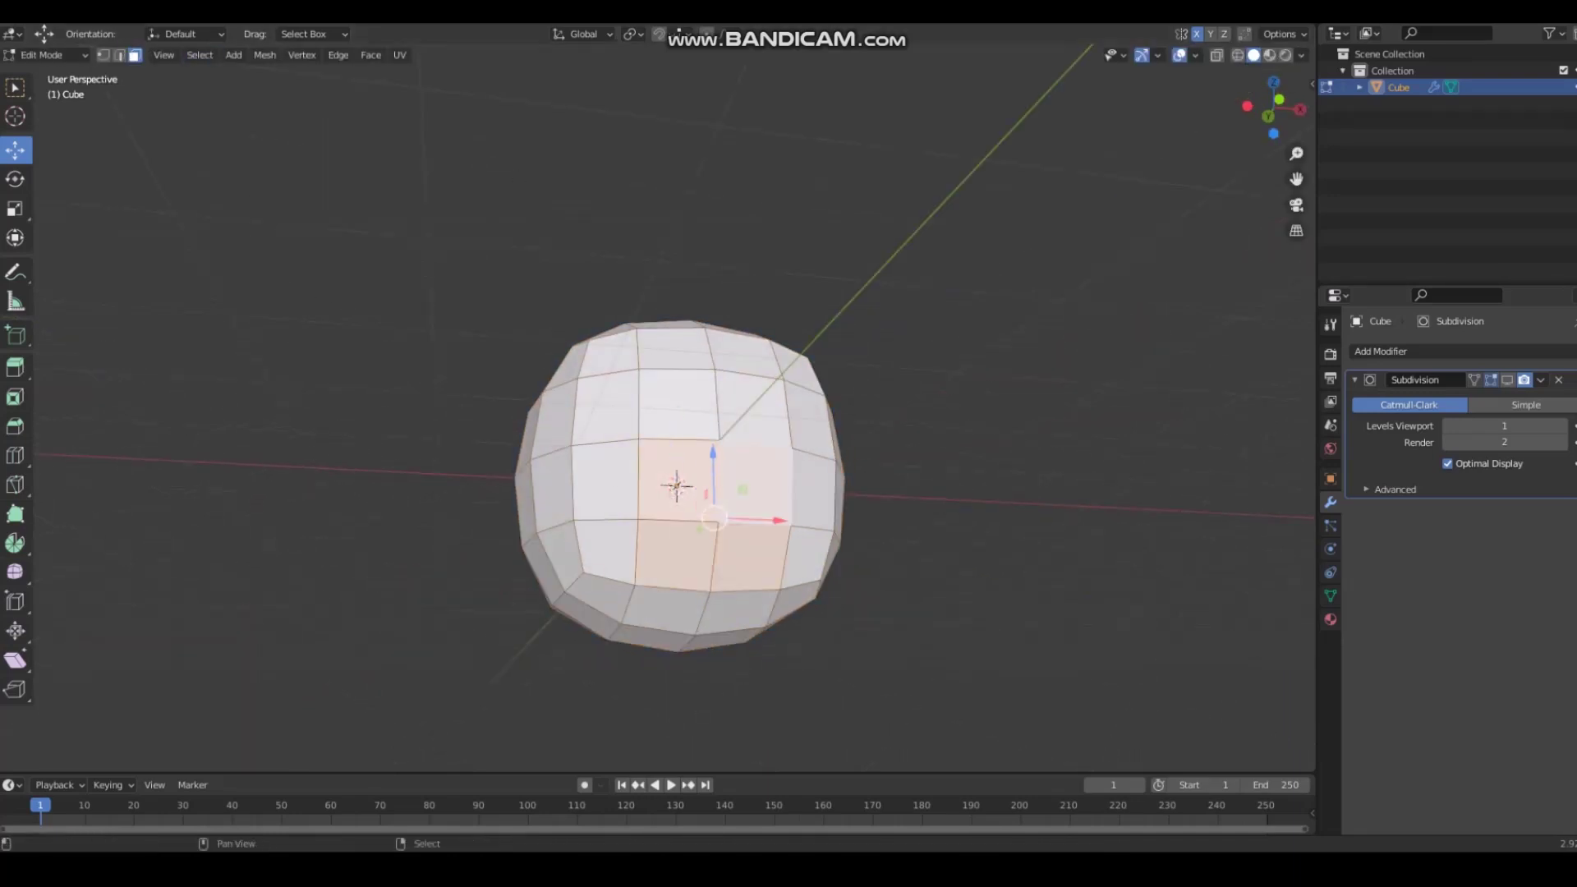
{"action": "left_click", "coordinate": [18, 366]}
{"action": "middle_click_drag", "start_coordinate": [706, 394], "coordinate": [846, 588]}
{"action": "left_click_drag", "start_coordinate": [884, 595], "coordinate": [1052, 672]}
Step: Grow the snout selection twice and extrude the enlarged region 1.0545 m along its normal
{"action": "middle_click_drag", "start_coordinate": [637, 495], "coordinate": [396, 509]}
{"action": "key", "text": "ctrl+KP_Add"}
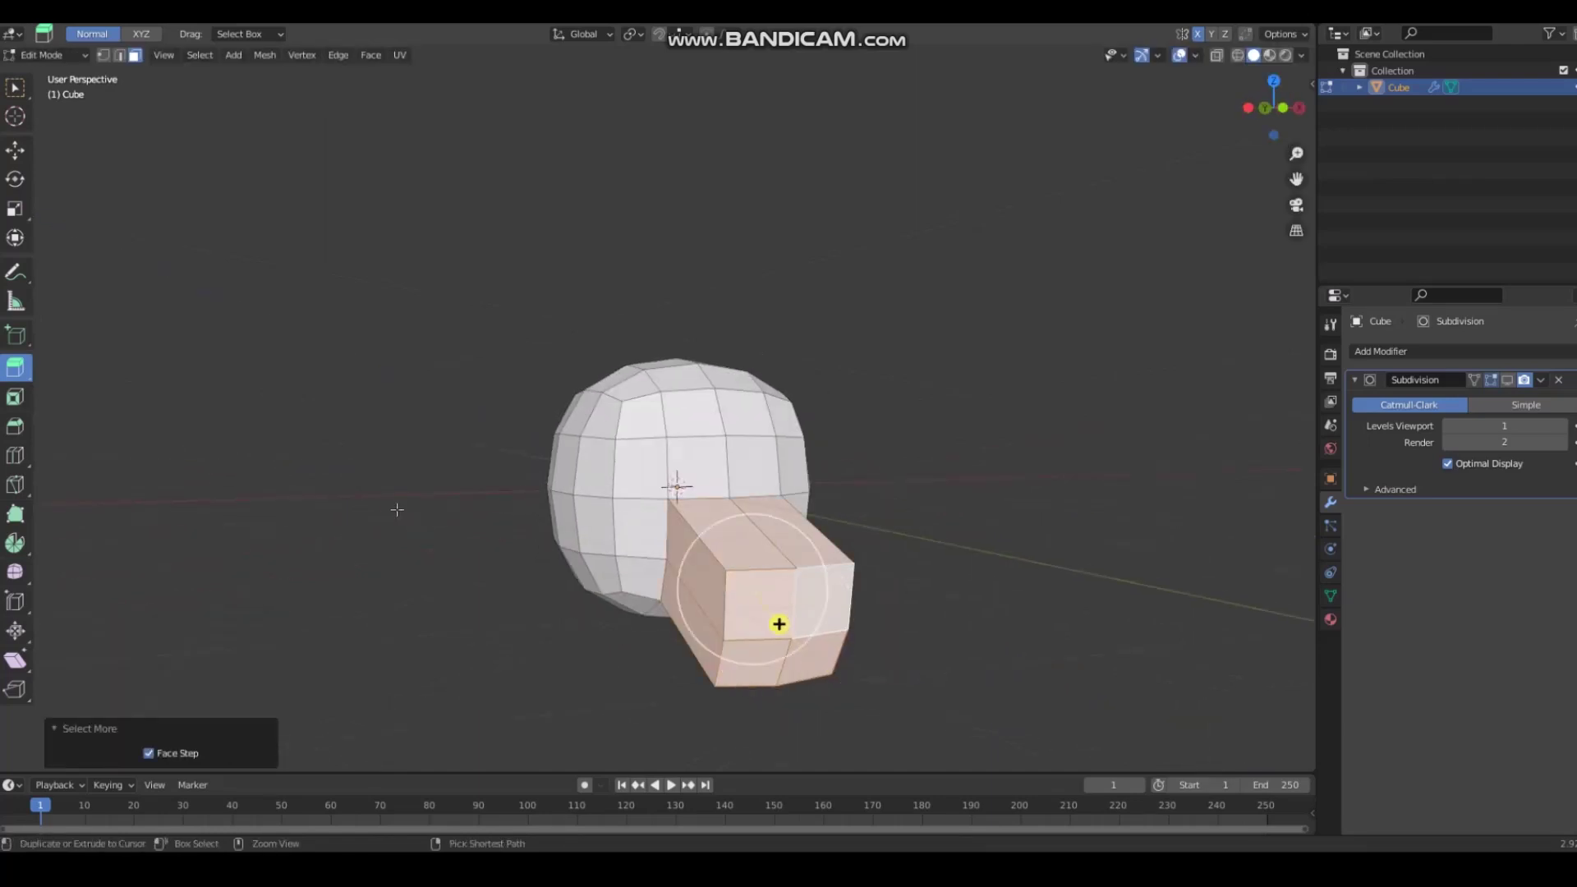
{"action": "key", "text": "ctrl+KP_Add"}
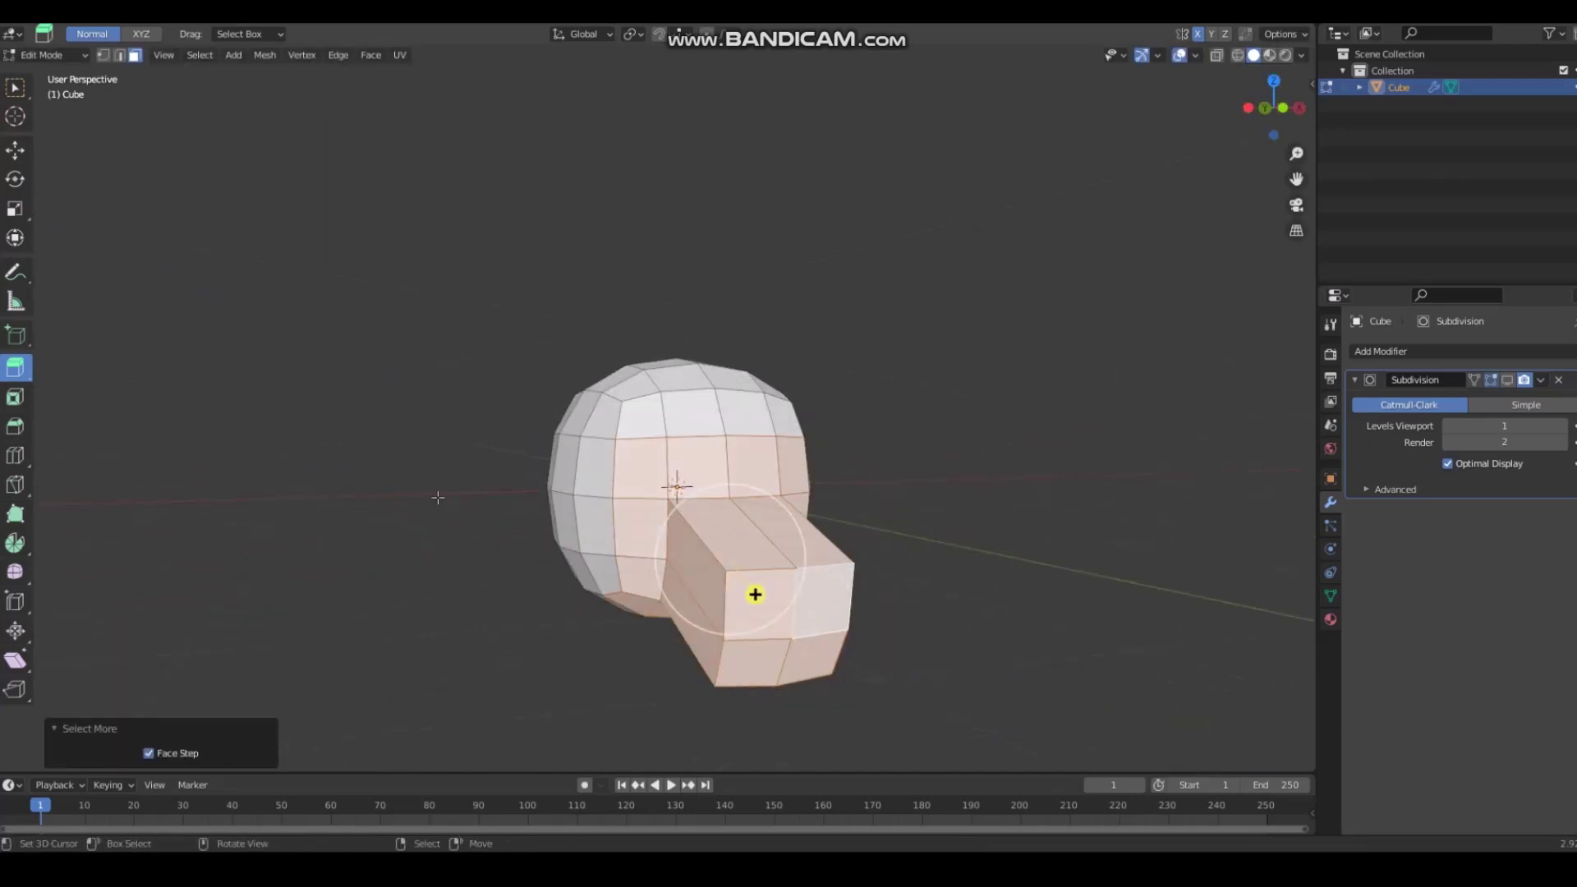
{"action": "middle_click_drag", "start_coordinate": [438, 498], "coordinate": [917, 615]}
{"action": "left_click_drag", "start_coordinate": [880, 572], "coordinate": [967, 612]}
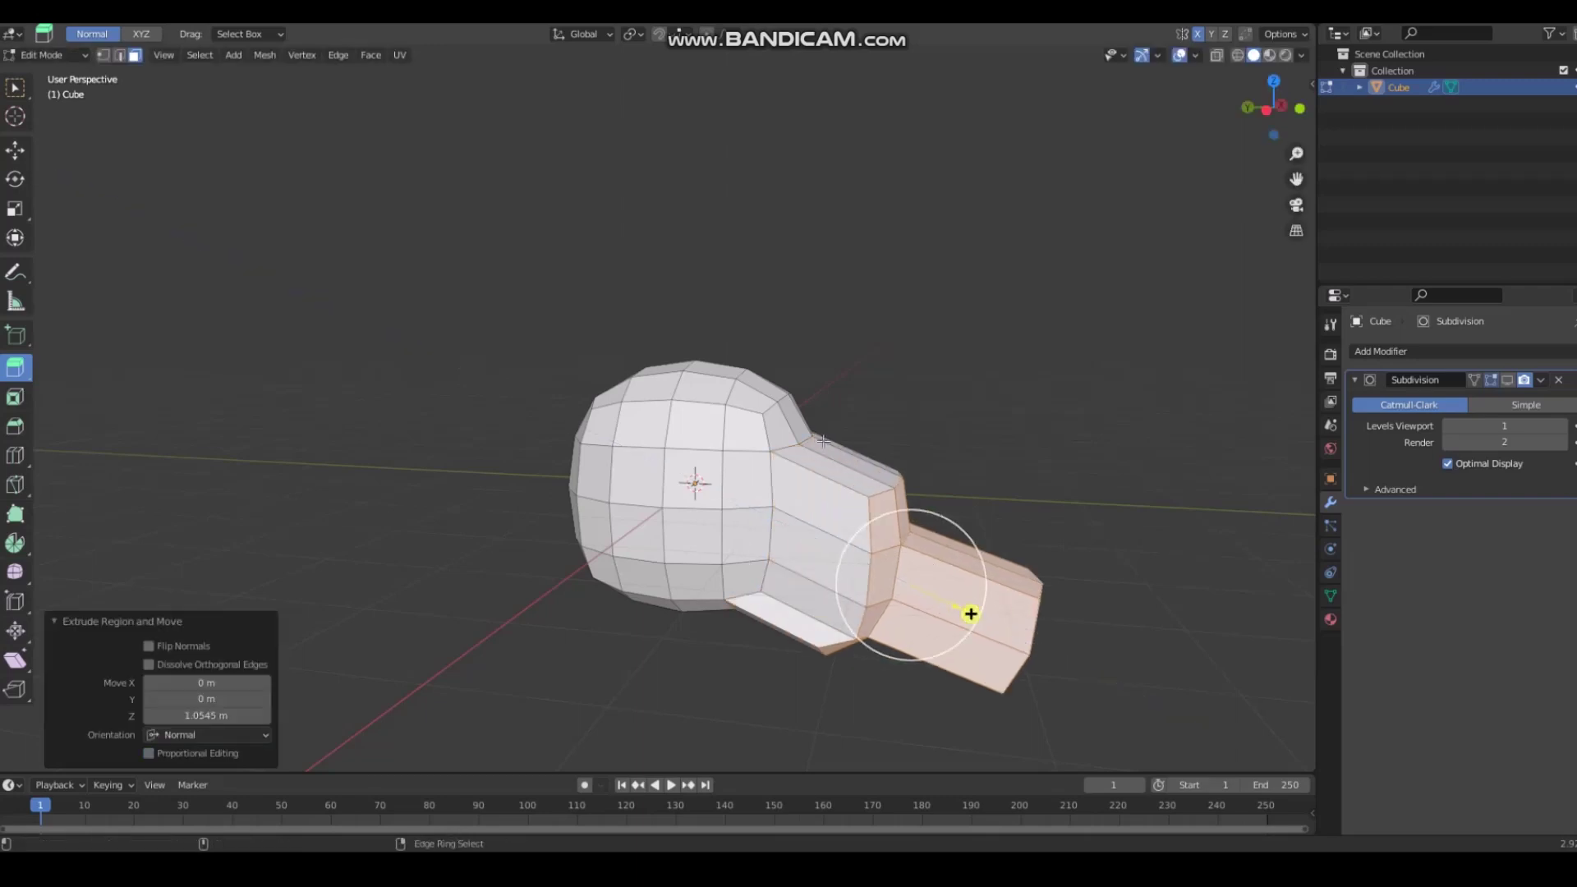
Step: Smooth the vertices of the entire mesh repeatedly so the extruded snout blends into a tapered head
{"action": "key", "text": "ctrl+alt+s"}
{"action": "key", "text": "ctrl+alt+s"}
{"action": "key", "text": "a"}
{"action": "key", "text": "ctrl+alt+s"}
{"action": "key", "text": "ctrl+alt+s"}
{"action": "key", "text": "ctrl+alt+s"}
{"action": "key", "text": "ctrl+alt+s"}
{"action": "key", "text": "ctrl+alt+s"}
{"action": "key", "text": "ctrl+alt+s"}
{"action": "key", "text": "ctrl+alt+s"}
{"action": "key", "text": "ctrl+alt+s"}
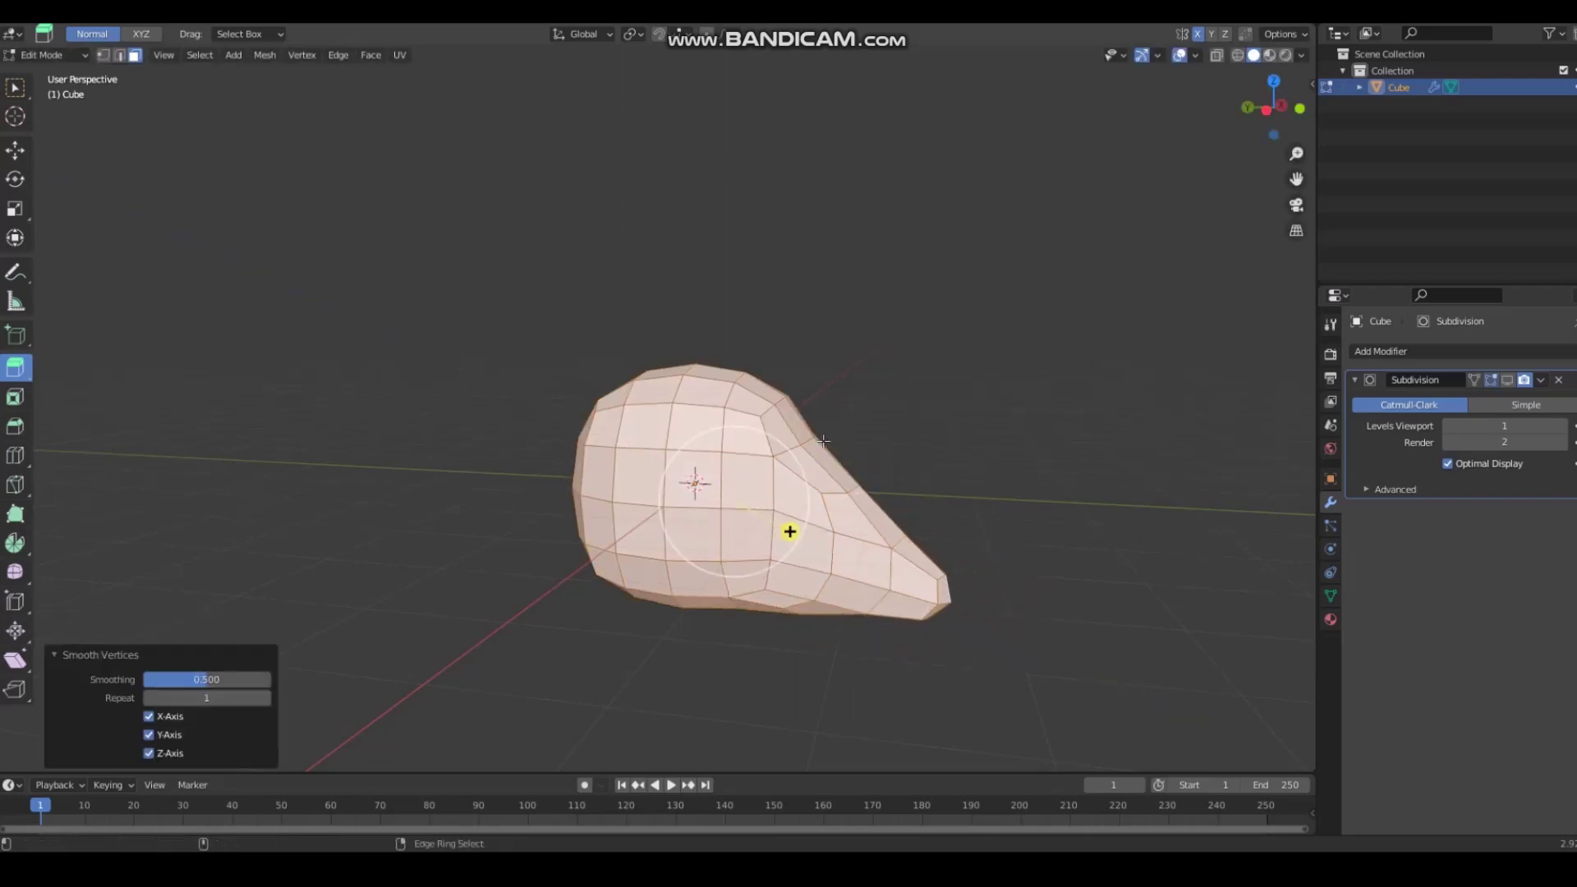
Step: Scale the entire smoothed head mesh and clear the selection
{"action": "key", "text": "s"}
{"action": "left_click", "coordinate": [412, 331]}
{"action": "key", "text": "alt+a"}
Step: Select the underside faces of the head from snout to back with shortest paths and extrude them 0.29767 m downward as a jaw
{"action": "middle_click_drag", "start_coordinate": [354, 327], "coordinate": [58, 279]}
{"action": "middle_click_drag", "start_coordinate": [426, 407], "coordinate": [485, 507]}
{"action": "right_click", "coordinate": [767, 386]}
{"action": "right_click", "coordinate": [580, 391], "text": "ctrl"}
{"action": "right_click", "coordinate": [702, 302], "text": "ctrl"}
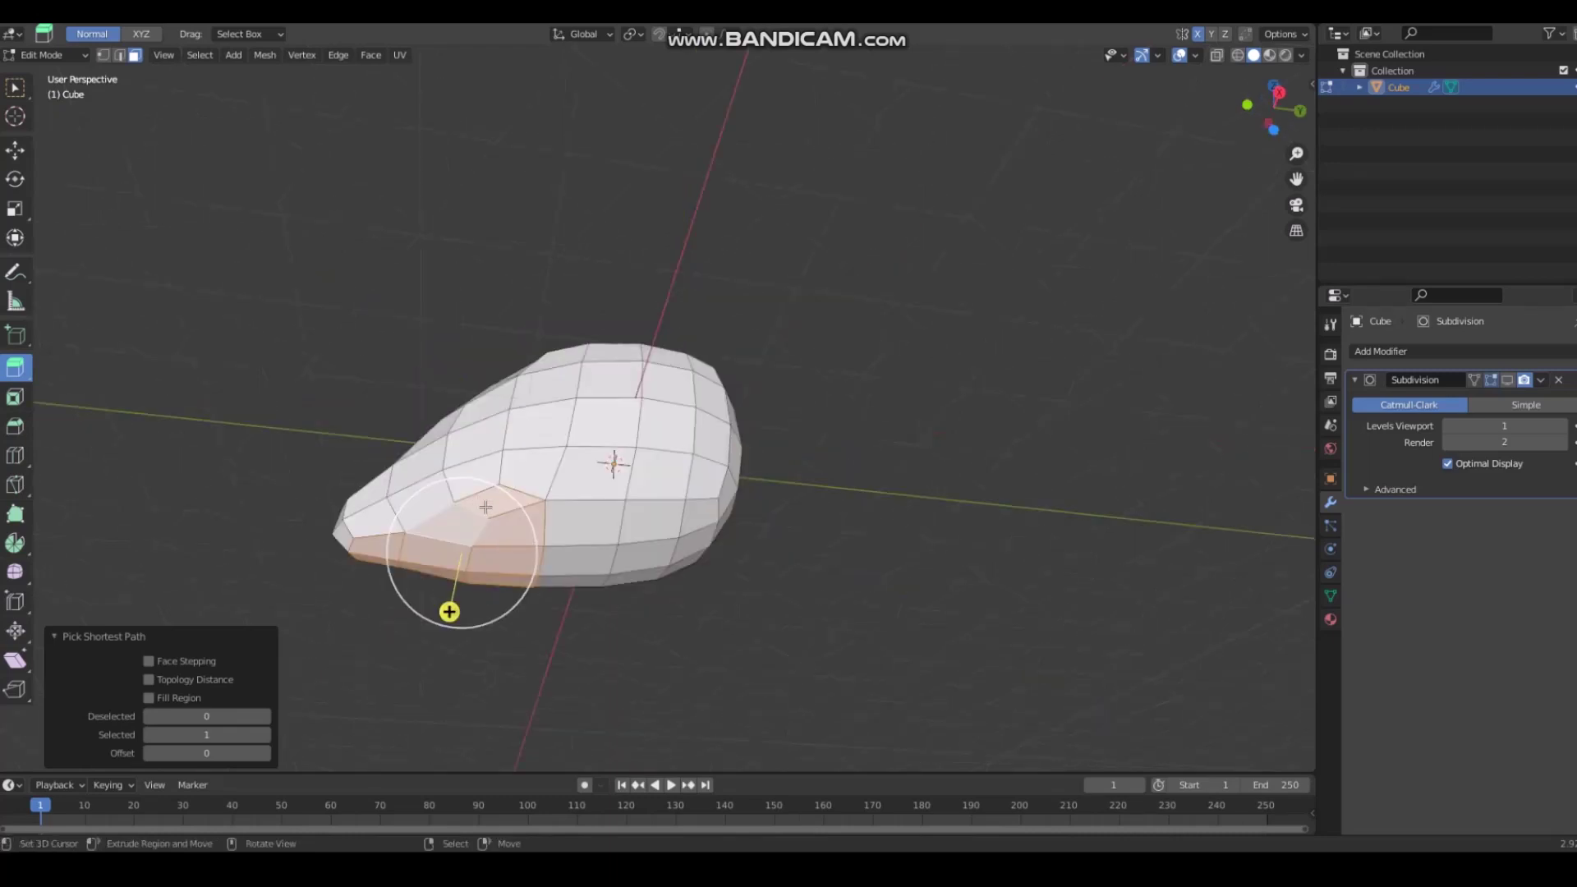
{"action": "right_click", "coordinate": [658, 522], "text": "ctrl"}
{"action": "middle_click_drag", "start_coordinate": [657, 523], "coordinate": [697, 419]}
{"action": "right_click", "coordinate": [693, 440], "text": "ctrl"}
{"action": "right_click", "coordinate": [637, 500], "text": "ctrl"}
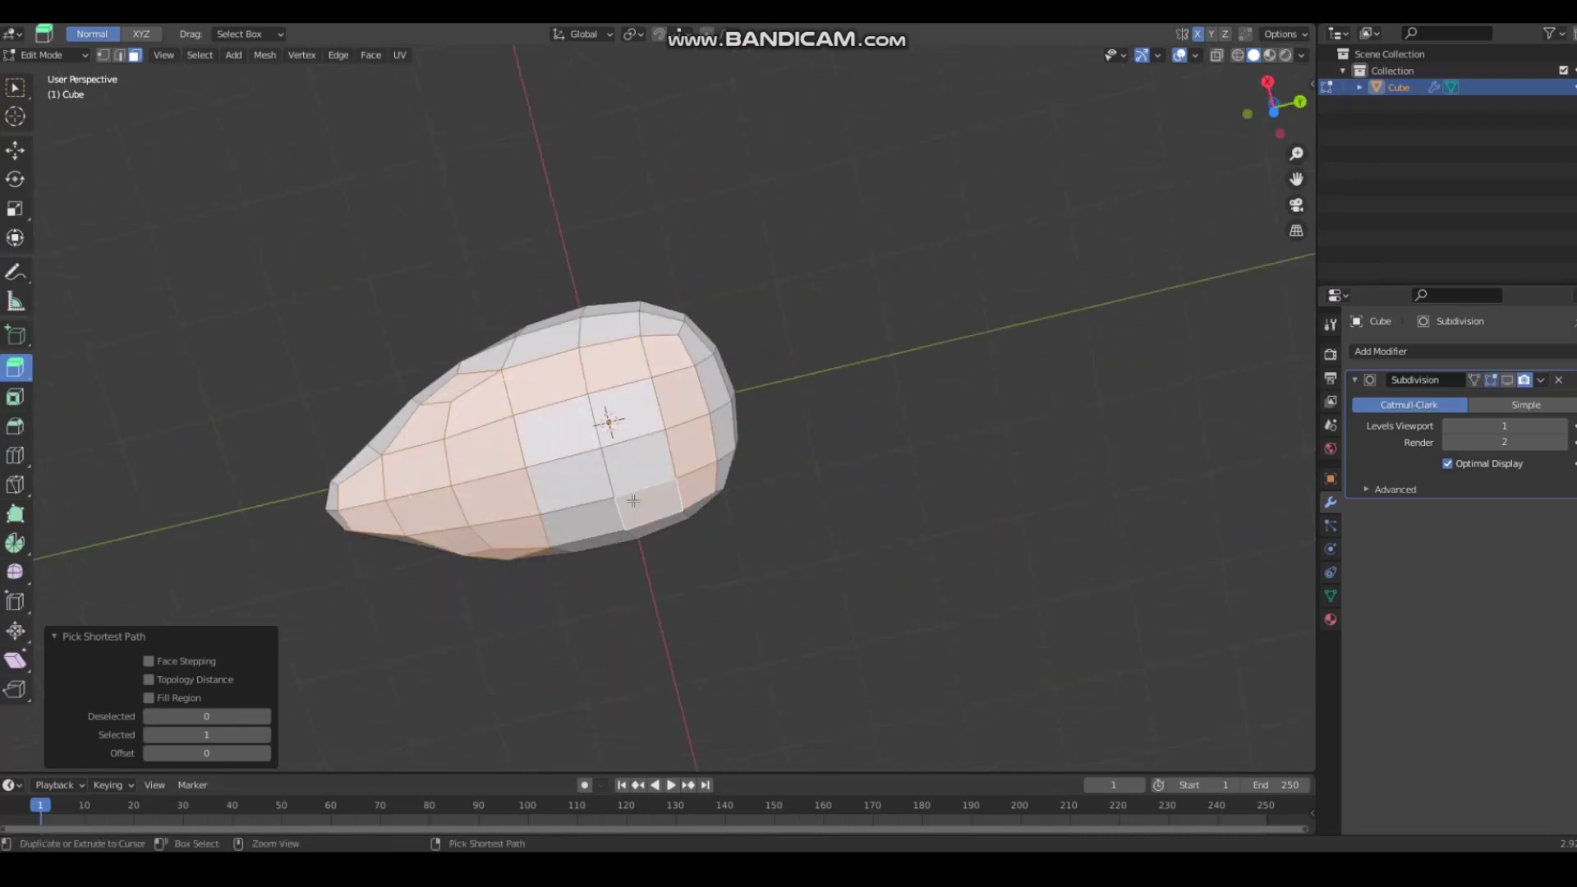
{"action": "right_click", "coordinate": [548, 398], "text": "ctrl"}
{"action": "middle_click_drag", "start_coordinate": [538, 473], "coordinate": [668, 579]}
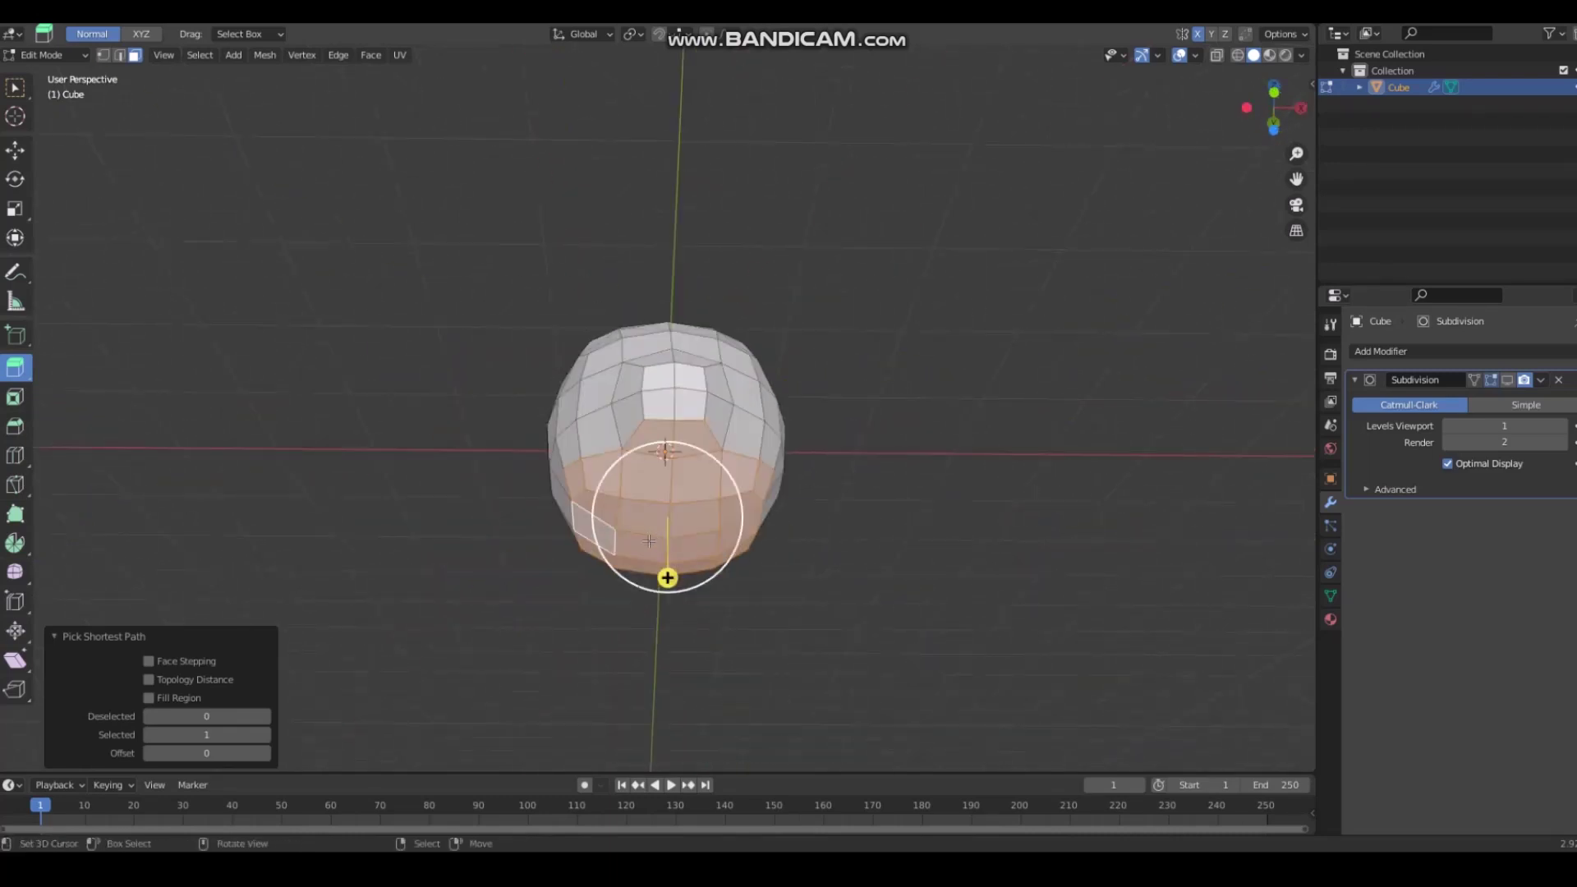
{"action": "left_click_drag", "start_coordinate": [668, 577], "coordinate": [672, 611]}
{"action": "middle_click_drag", "start_coordinate": [485, 480], "coordinate": [590, 523]}
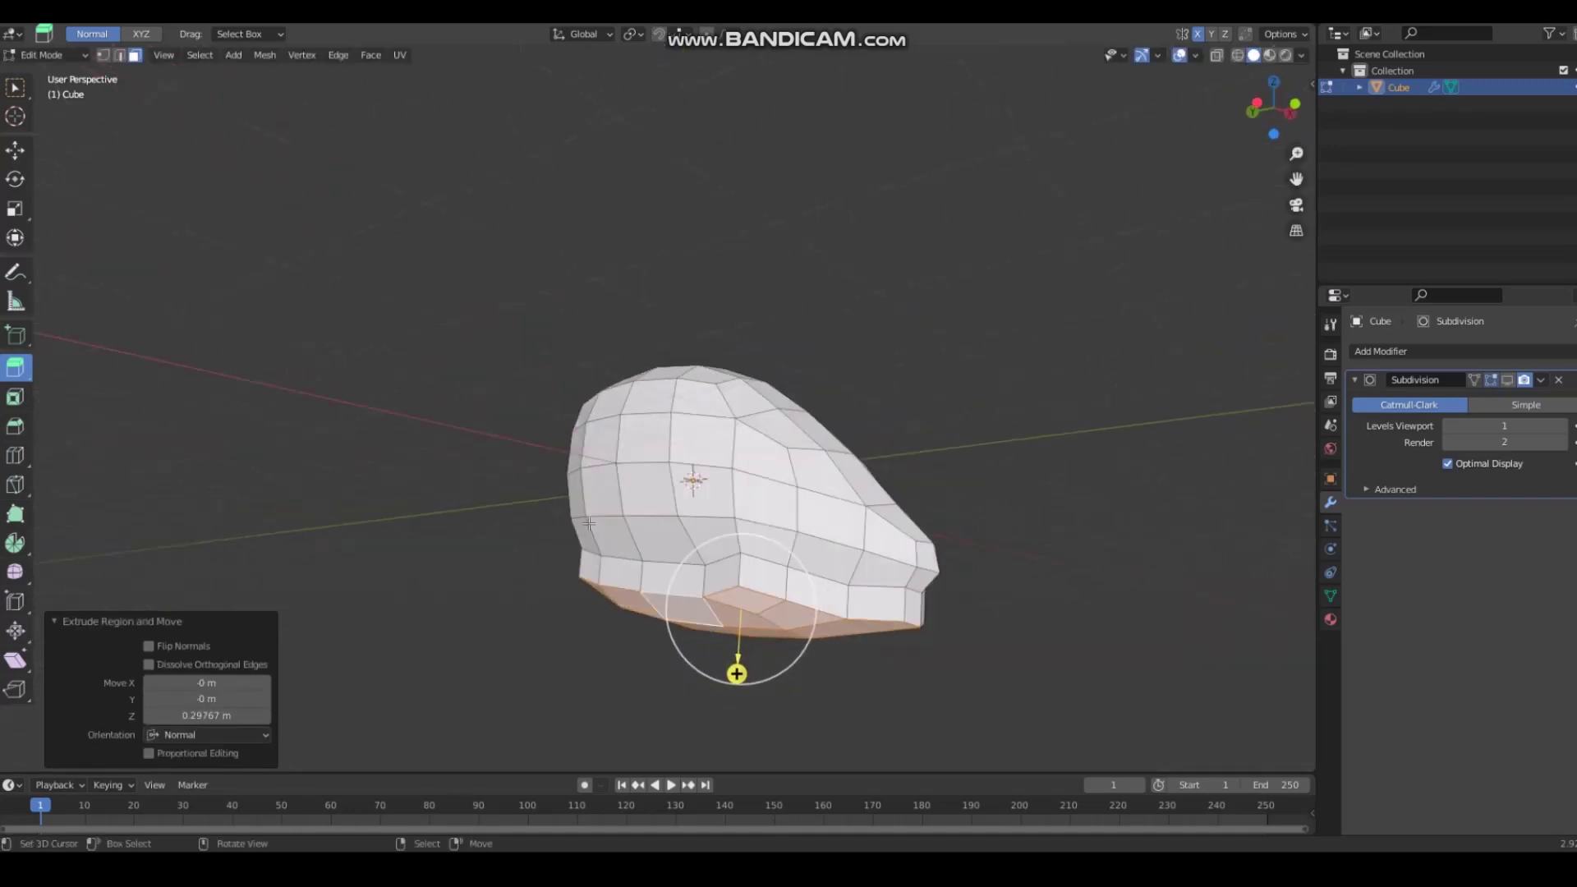
Step: Clear the face selection and, in edge selection mode, select the edge path along the mouth line around the snout
{"action": "key", "text": "ctrl+KP_Add"}
{"action": "key", "text": "alt+a"}
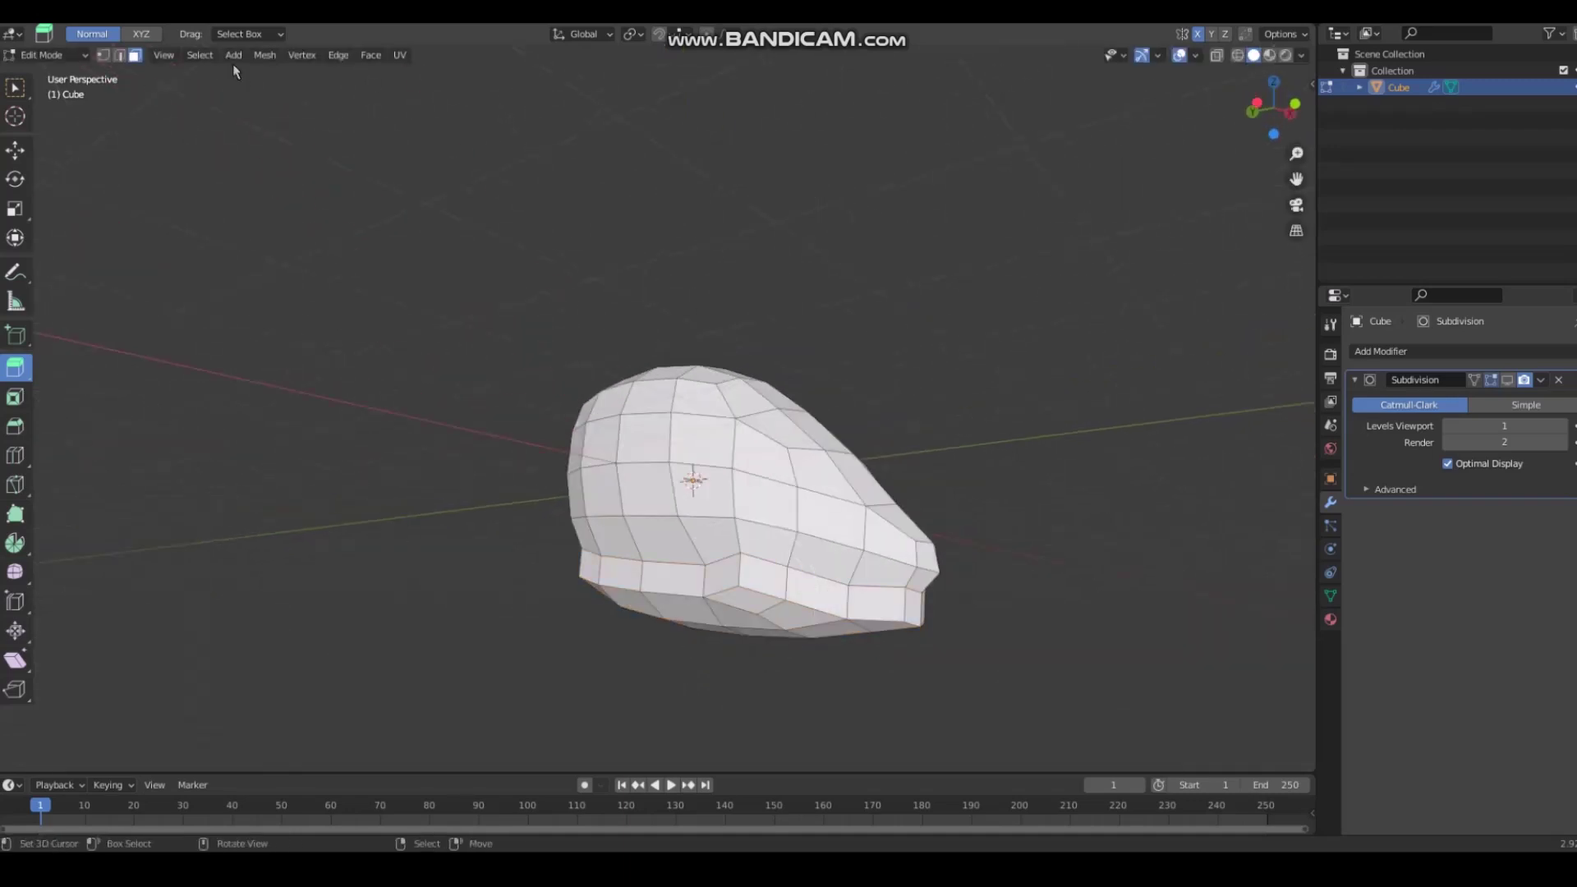
{"action": "left_click", "coordinate": [122, 55]}
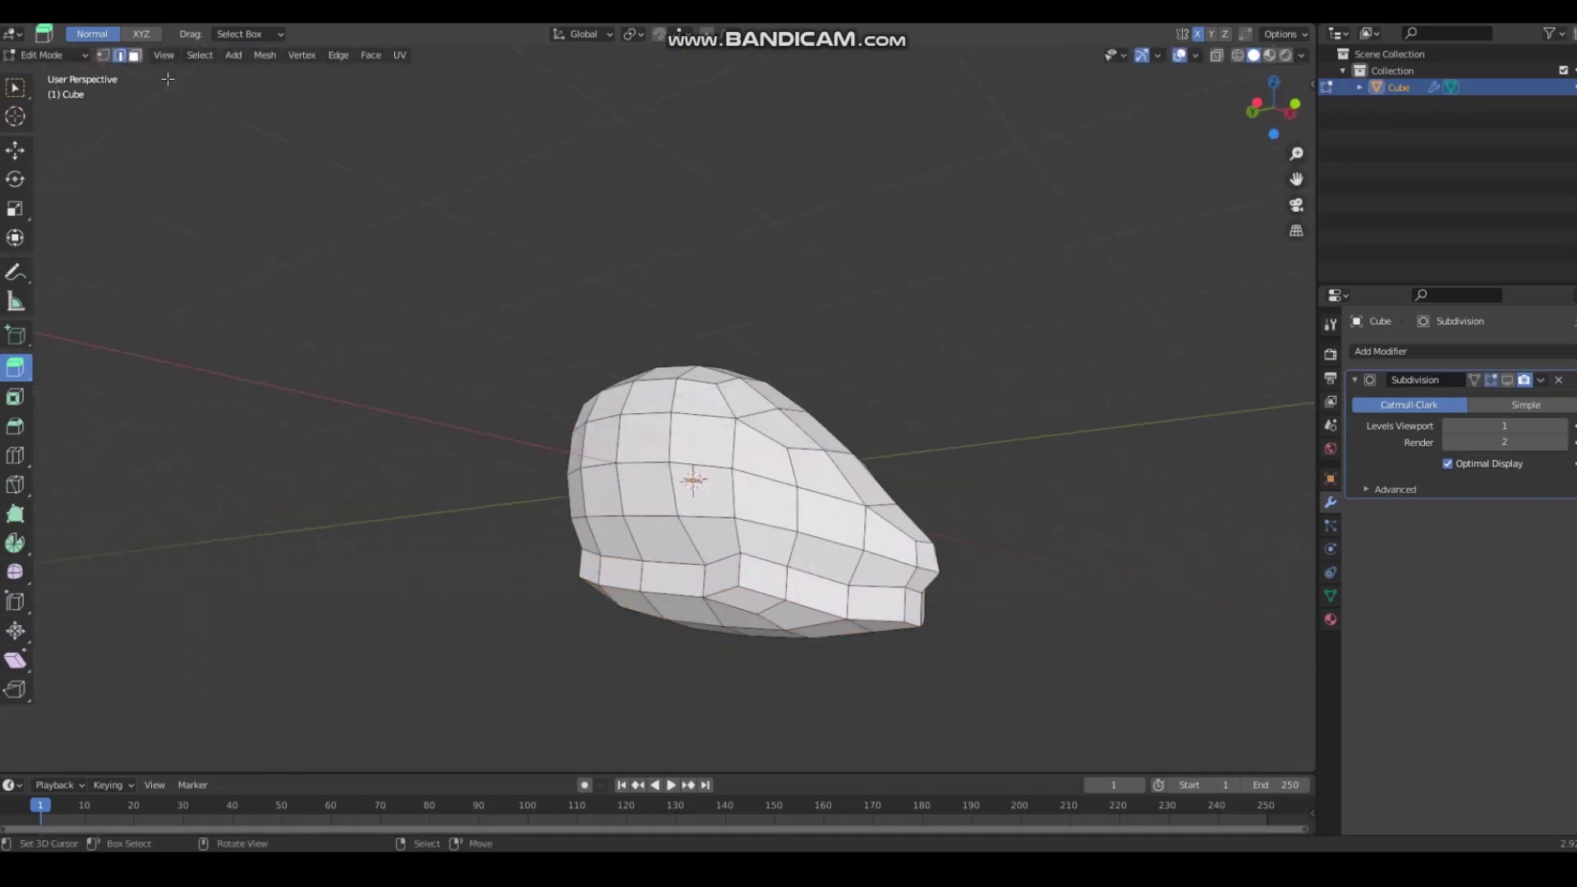
{"action": "left_click", "coordinate": [121, 55]}
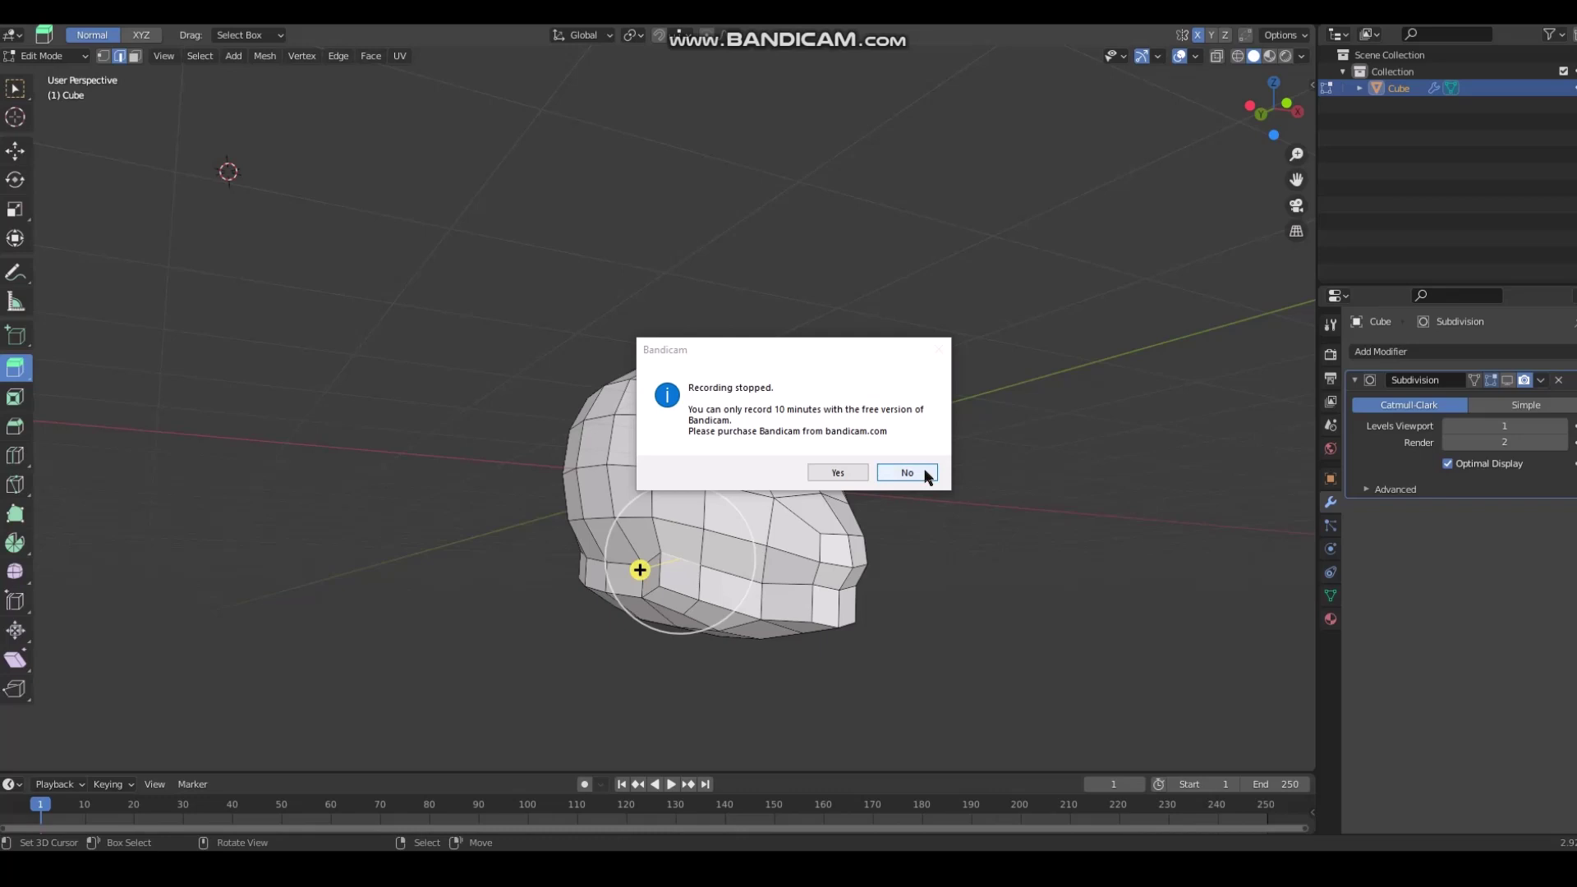
{"action": "left_click", "coordinate": [925, 476]}
{"action": "mouse_move", "coordinate": [690, 544]}
{"action": "middle_mouse_down"}
{"action": "mouse_move", "coordinate": [744, 543]}
{"action": "mouse_move", "coordinate": [673, 547]}
{"action": "middle_mouse_up"}
{"action": "left_click", "coordinate": [798, 595], "text": "ctrl"}
{"action": "middle_click_drag", "start_coordinate": [799, 595], "coordinate": [539, 581]}
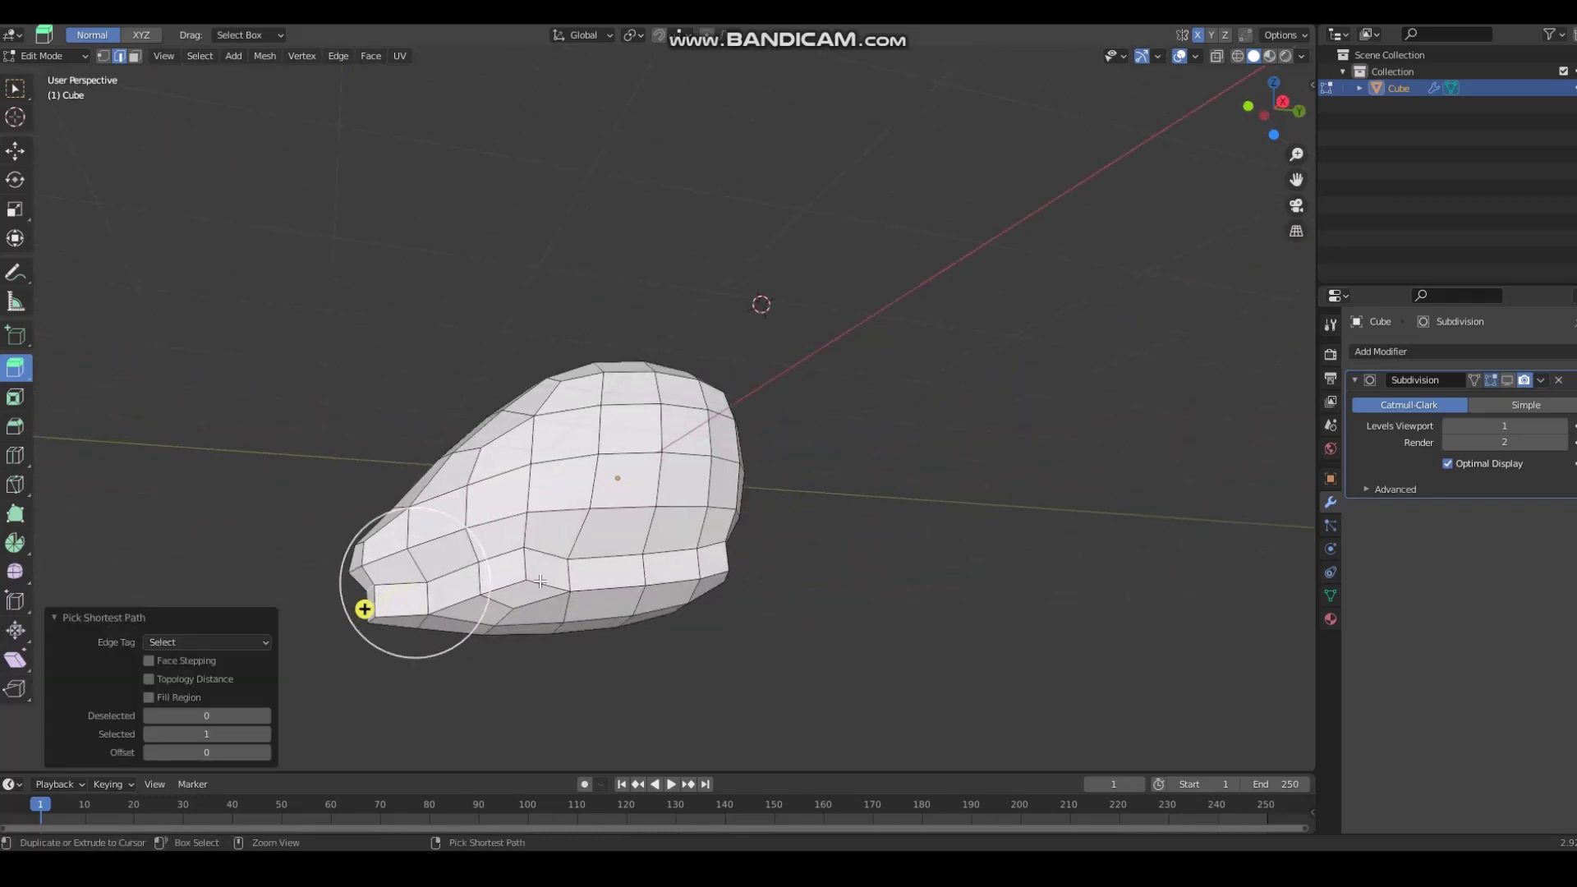
{"action": "middle_click_drag", "start_coordinate": [375, 607], "coordinate": [792, 611]}
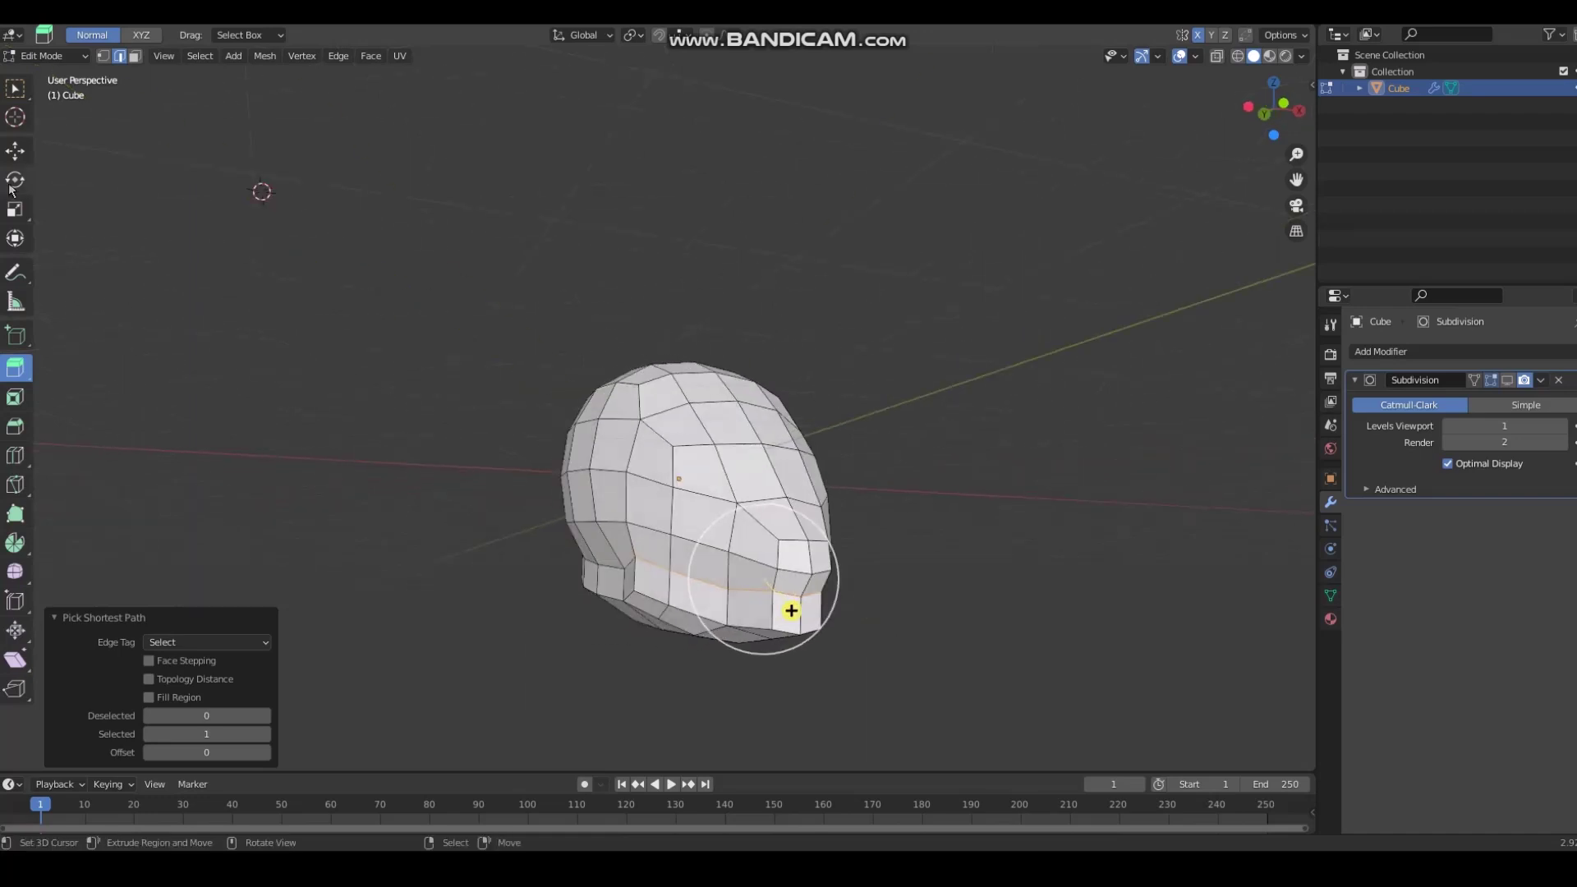
Step: Try a 0.0295 m bevel on the mouth edges with the resulting faces deleted, and undo both operations
{"action": "left_click", "coordinate": [20, 425]}
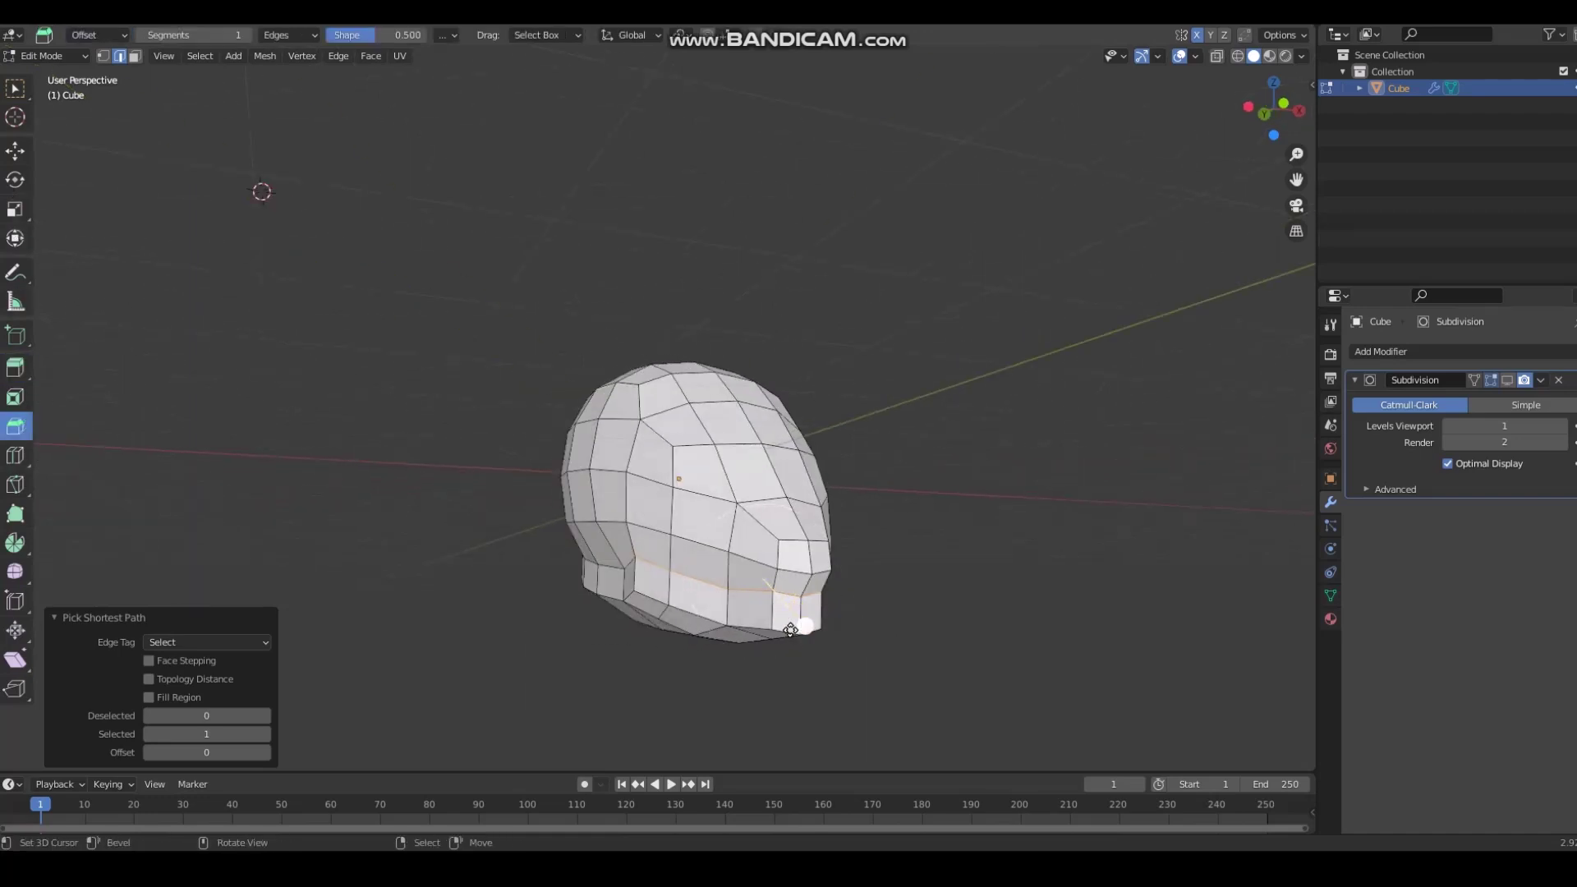
{"action": "left_click_drag", "start_coordinate": [790, 630], "coordinate": [835, 565]}
{"action": "key", "text": "x"}
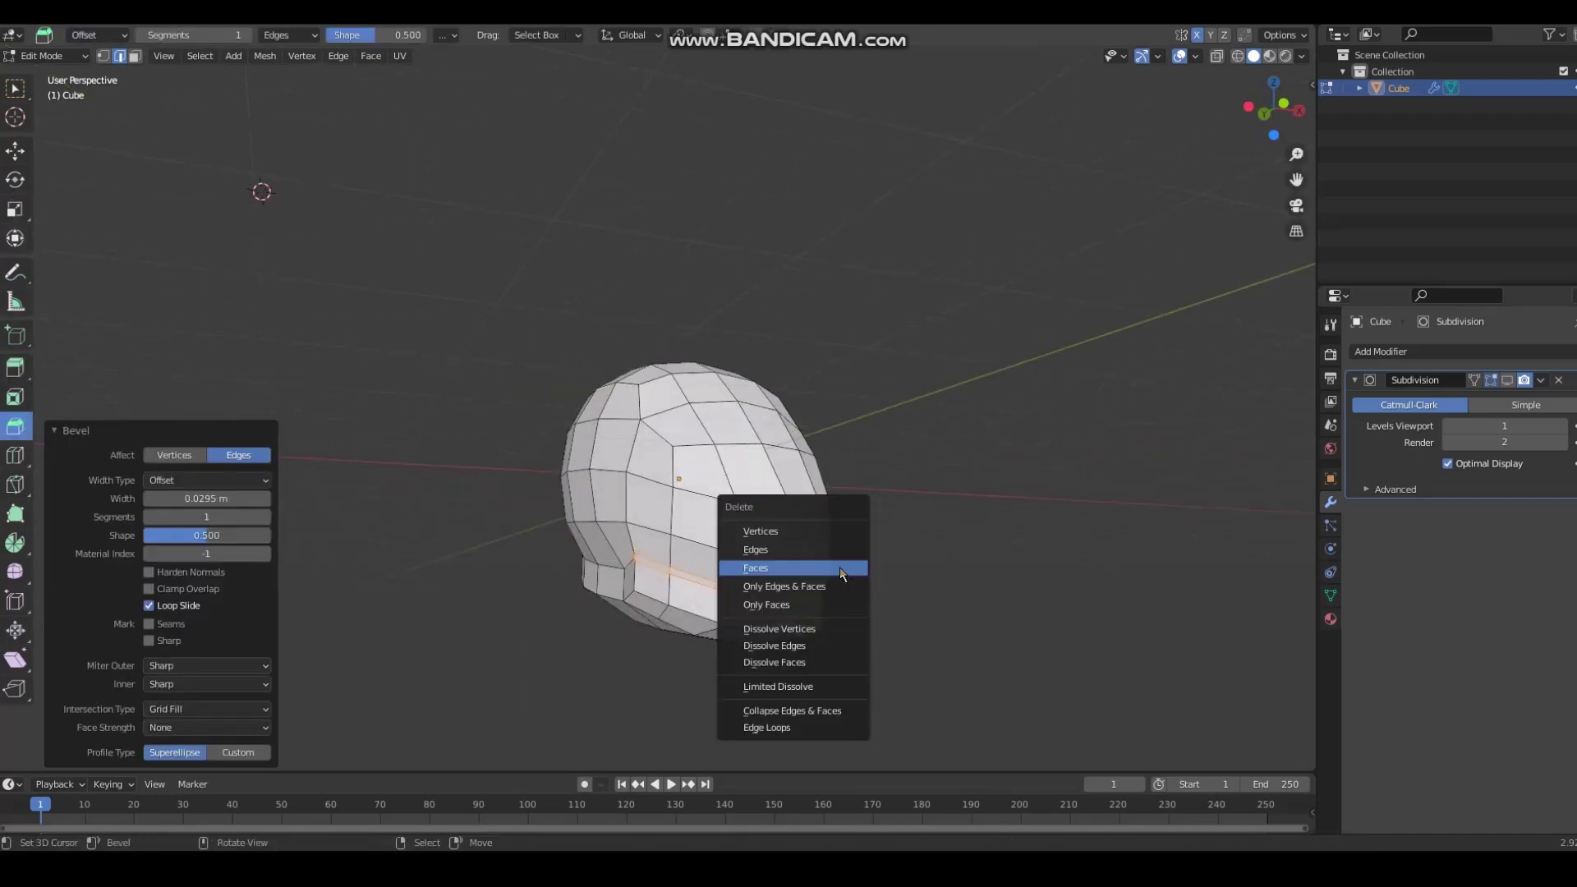
{"action": "left_click", "coordinate": [784, 568]}
{"action": "middle_click_drag", "start_coordinate": [493, 496], "coordinate": [496, 436]}
{"action": "scroll", "coordinate": [496, 436], "scroll_direction": "up", "scroll_amount": 5}
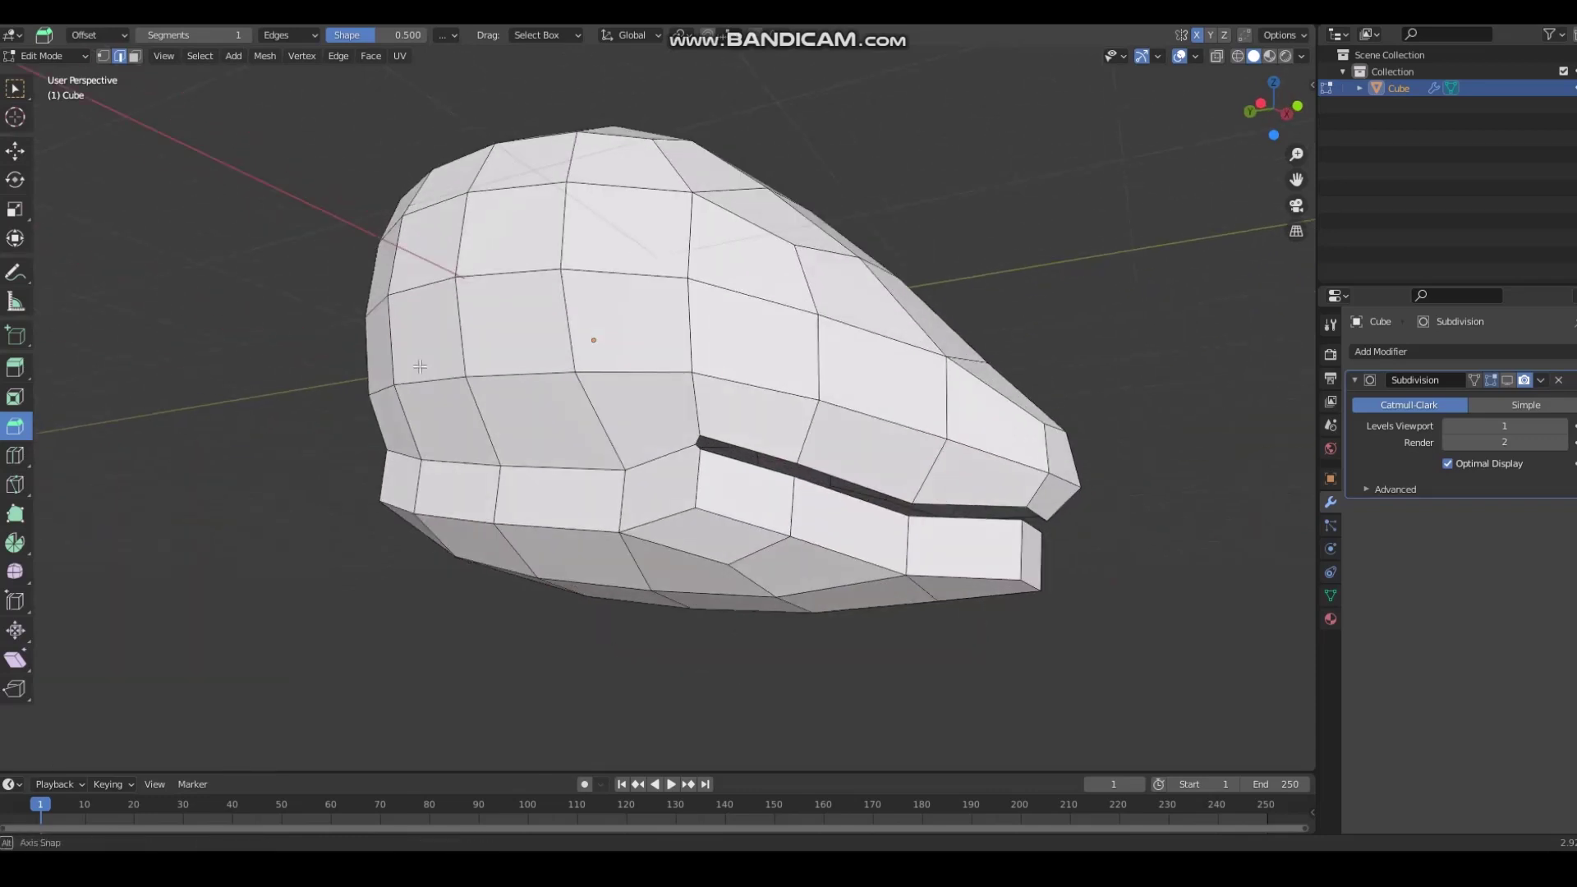
{"action": "key", "text": "ctrl+z"}
{"action": "key", "text": "ctrl+z"}
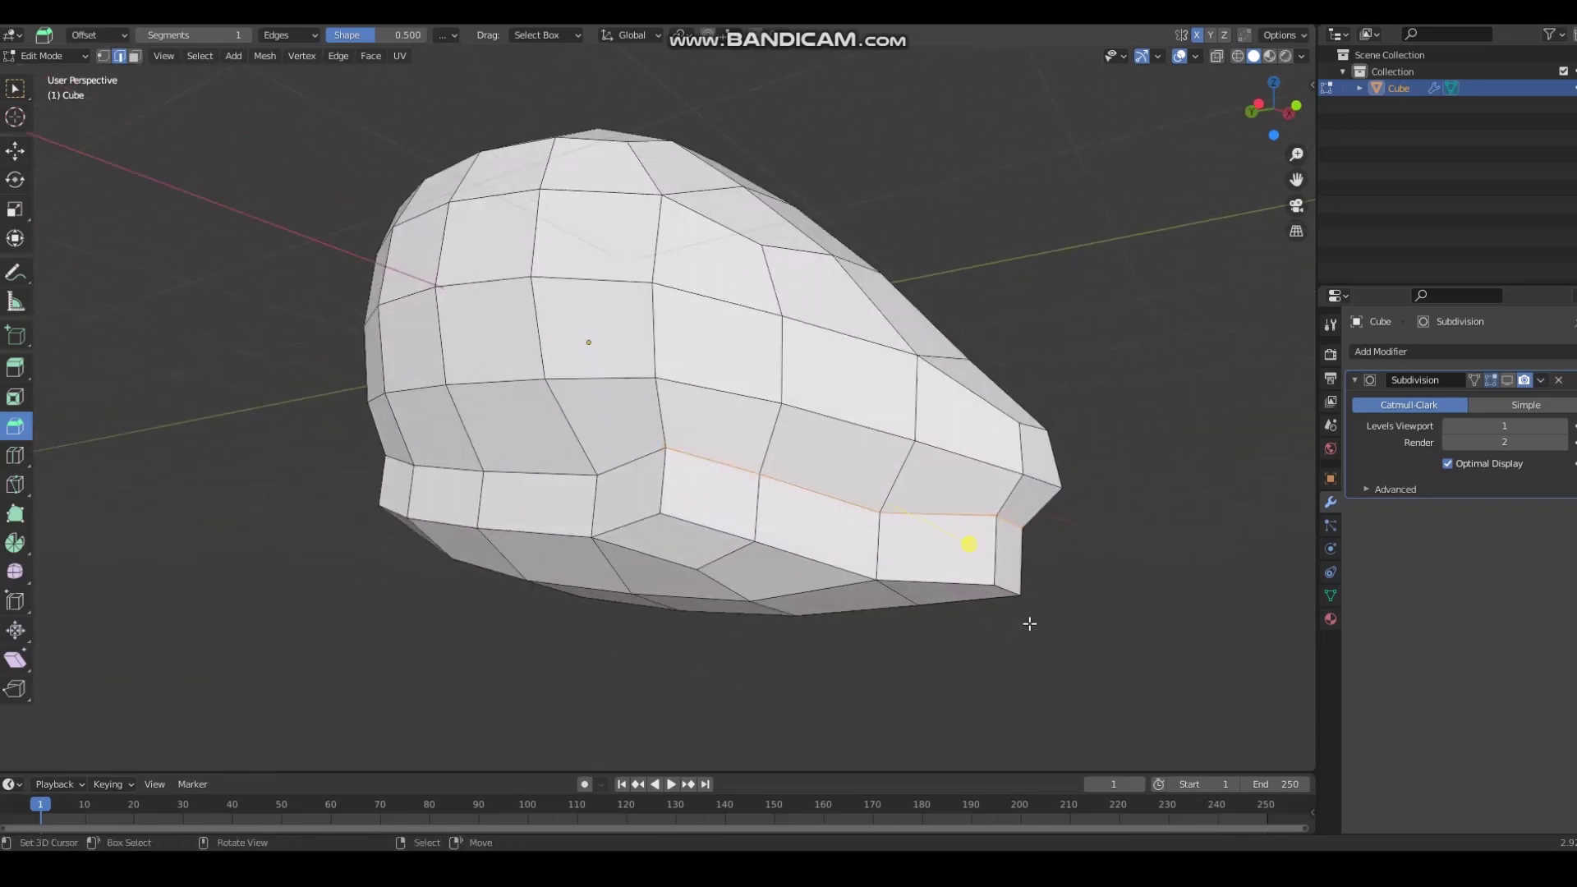
Step: Bevel the mouth-line edges by 0.0736 m with 3 segments
{"action": "mouse_move", "coordinate": [967, 548]}
{"action": "left_mouse_down"}
{"action": "mouse_move", "coordinate": [979, 556]}
{"action": "mouse_move", "coordinate": [972, 535]}
{"action": "left_mouse_up"}
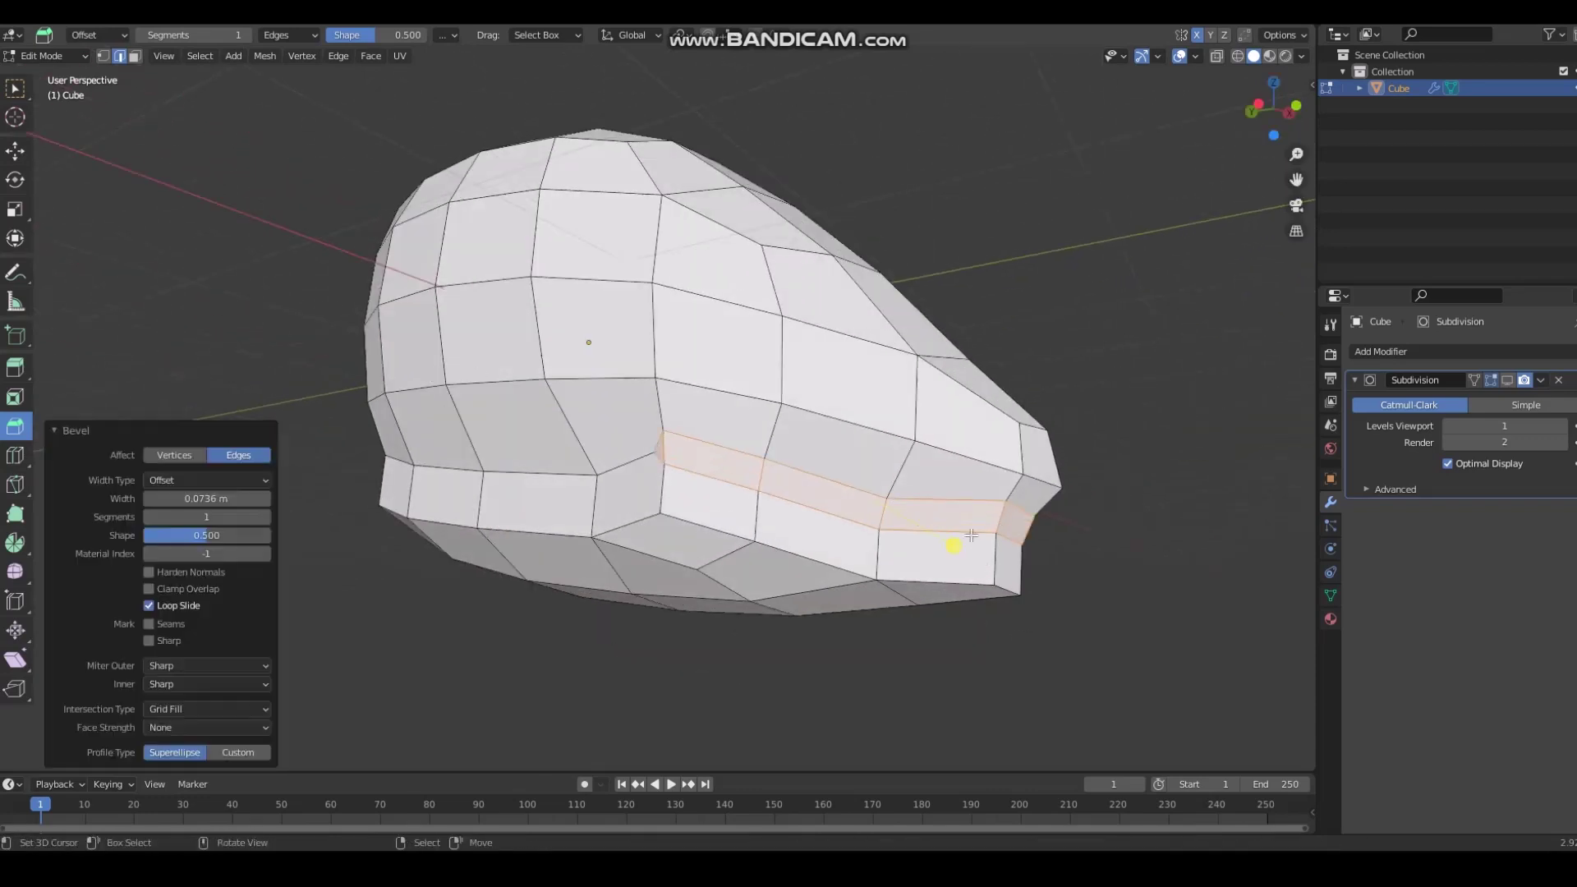
{"action": "right_click", "coordinate": [933, 455]}
{"action": "mouse_move", "coordinate": [198, 516]}
{"action": "left_mouse_down"}
{"action": "mouse_move", "coordinate": [246, 516]}
{"action": "mouse_move", "coordinate": [209, 516]}
{"action": "left_mouse_up"}
{"action": "middle_click_drag", "start_coordinate": [940, 381], "coordinate": [821, 413]}
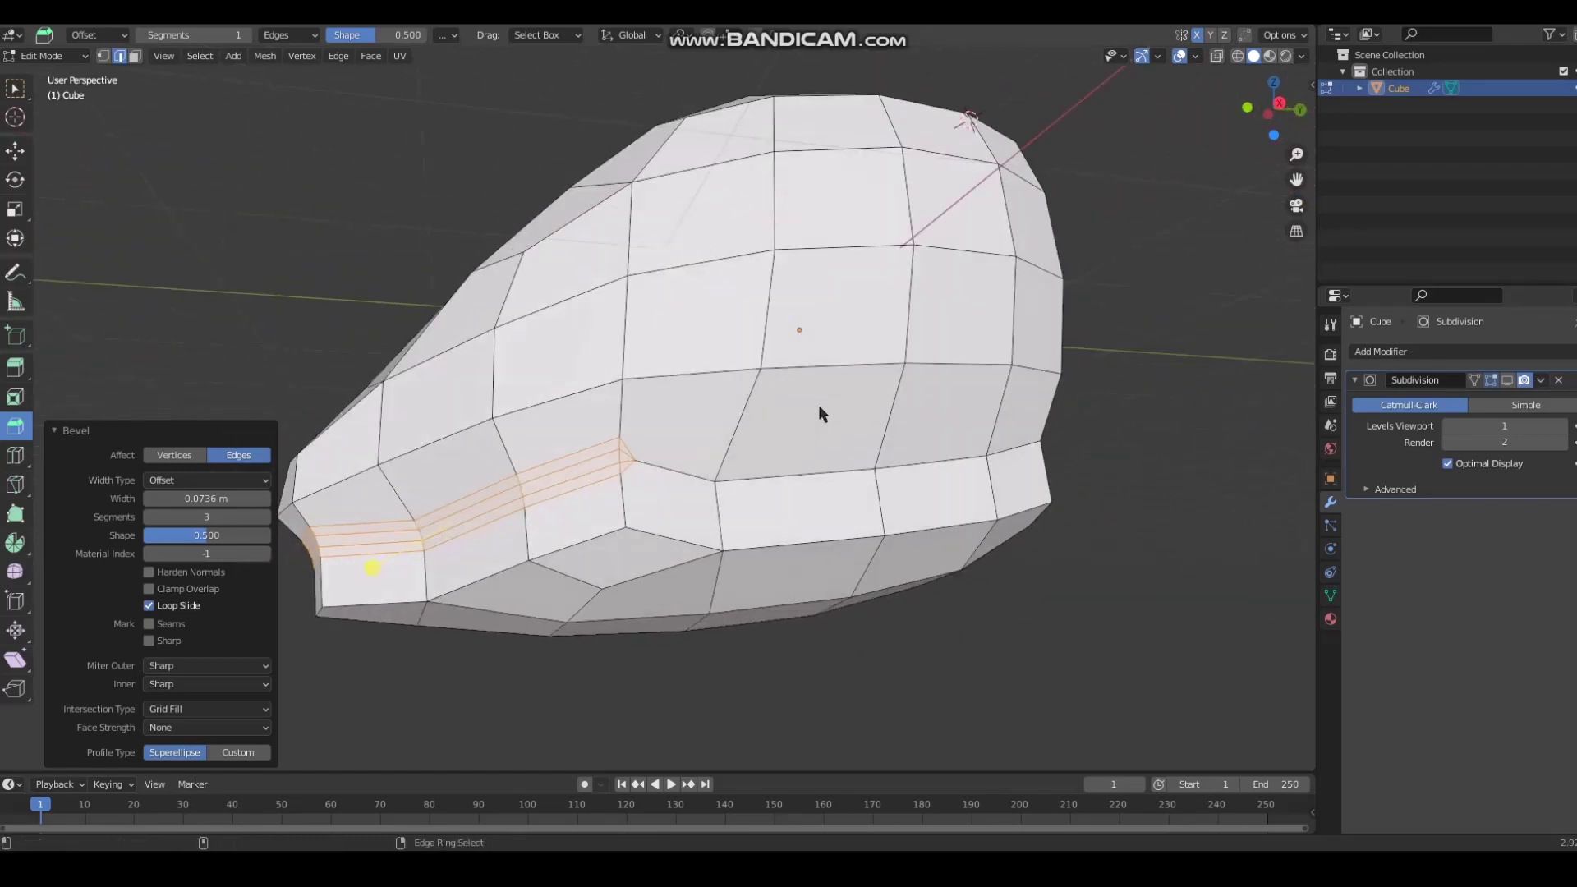
Step: Smooth the vertices of the beveled mouth band twice and clear the selection
{"action": "key", "text": "ctrl+alt+s"}
{"action": "key", "text": "ctrl+alt+s"}
{"action": "right_click", "coordinate": [106, 335]}
{"action": "middle_click_drag", "start_coordinate": [149, 333], "coordinate": [254, 250]}
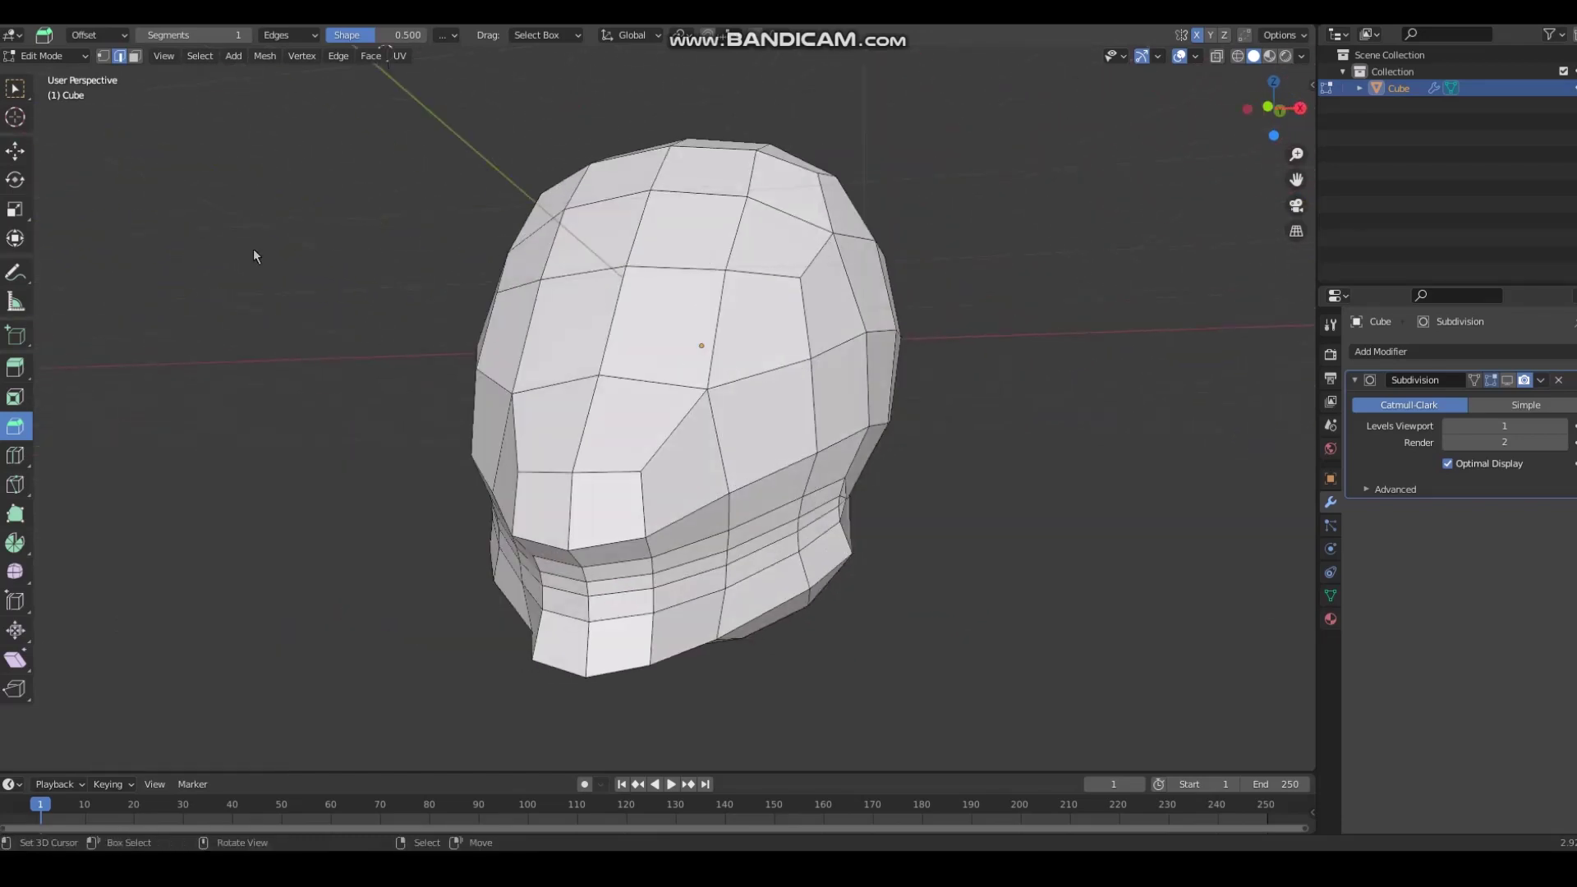
Step: In face selection mode, select the middle row of faces along the beveled mouth band and delete those faces
{"action": "left_click", "coordinate": [135, 55]}
{"action": "middle_click_drag", "start_coordinate": [451, 469], "coordinate": [575, 488]}
{"action": "left_click", "coordinate": [575, 489], "text": "ctrl"}
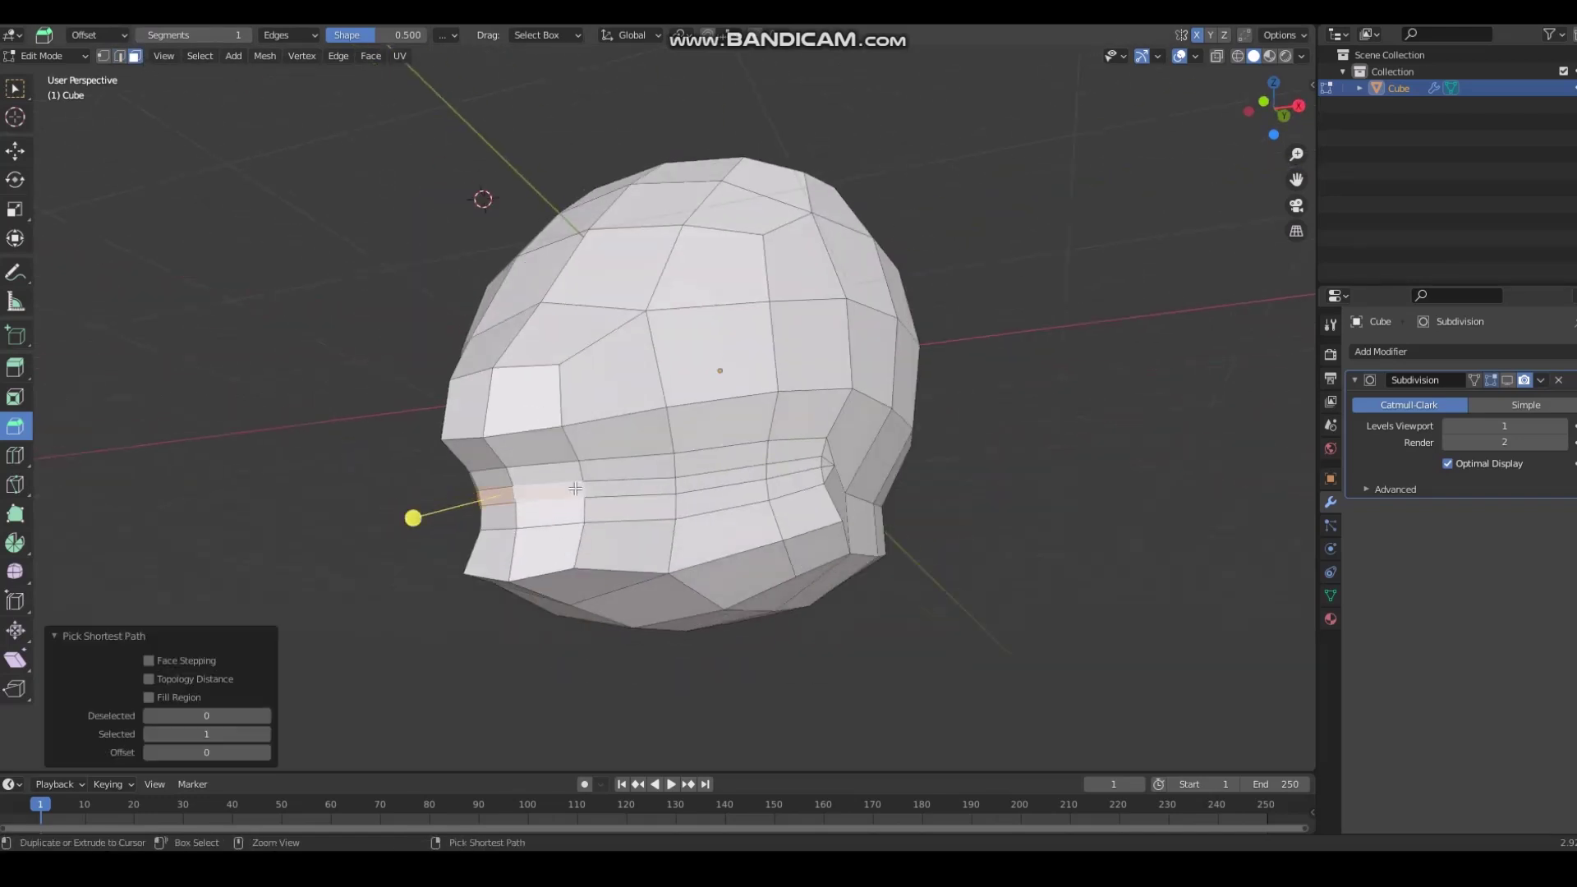
{"action": "left_click", "coordinate": [810, 474], "text": "ctrl"}
{"action": "middle_click_drag", "start_coordinate": [811, 474], "coordinate": [747, 481]}
{"action": "middle_click_drag", "start_coordinate": [636, 499], "coordinate": [687, 450]}
{"action": "key", "text": "x"}
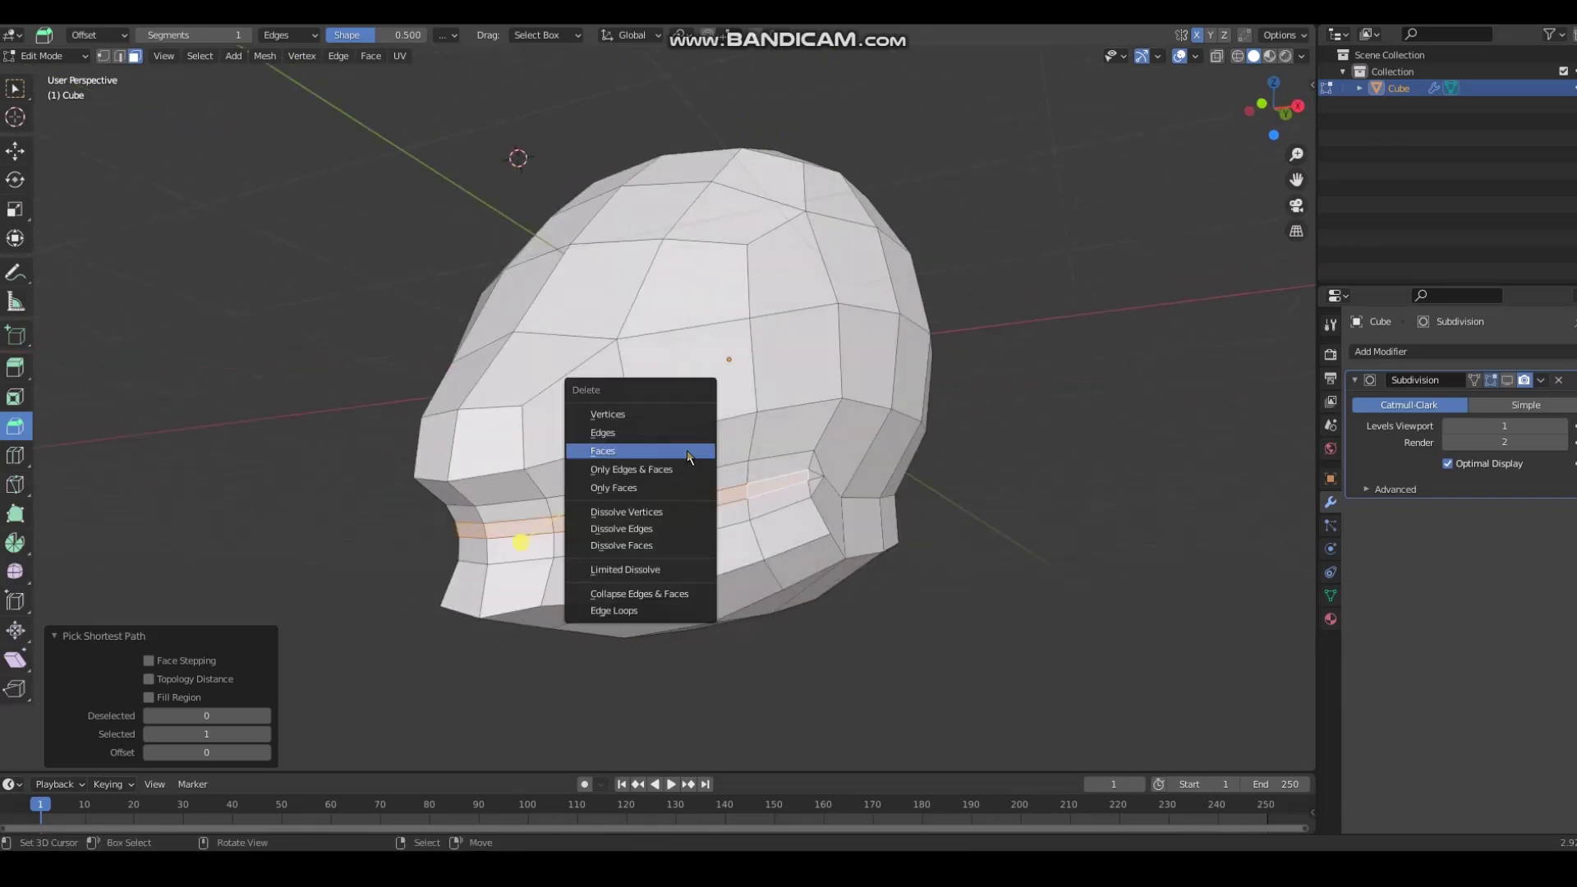
{"action": "left_click", "coordinate": [687, 450]}
Step: Select the whole head, smooth its vertices three times, and clear the selection
{"action": "key", "text": "a"}
{"action": "middle_click_drag", "start_coordinate": [218, 494], "coordinate": [354, 521]}
{"action": "key", "text": "ctrl+alt+s"}
{"action": "key", "text": "ctrl+alt+s"}
{"action": "key", "text": "ctrl+alt+s"}
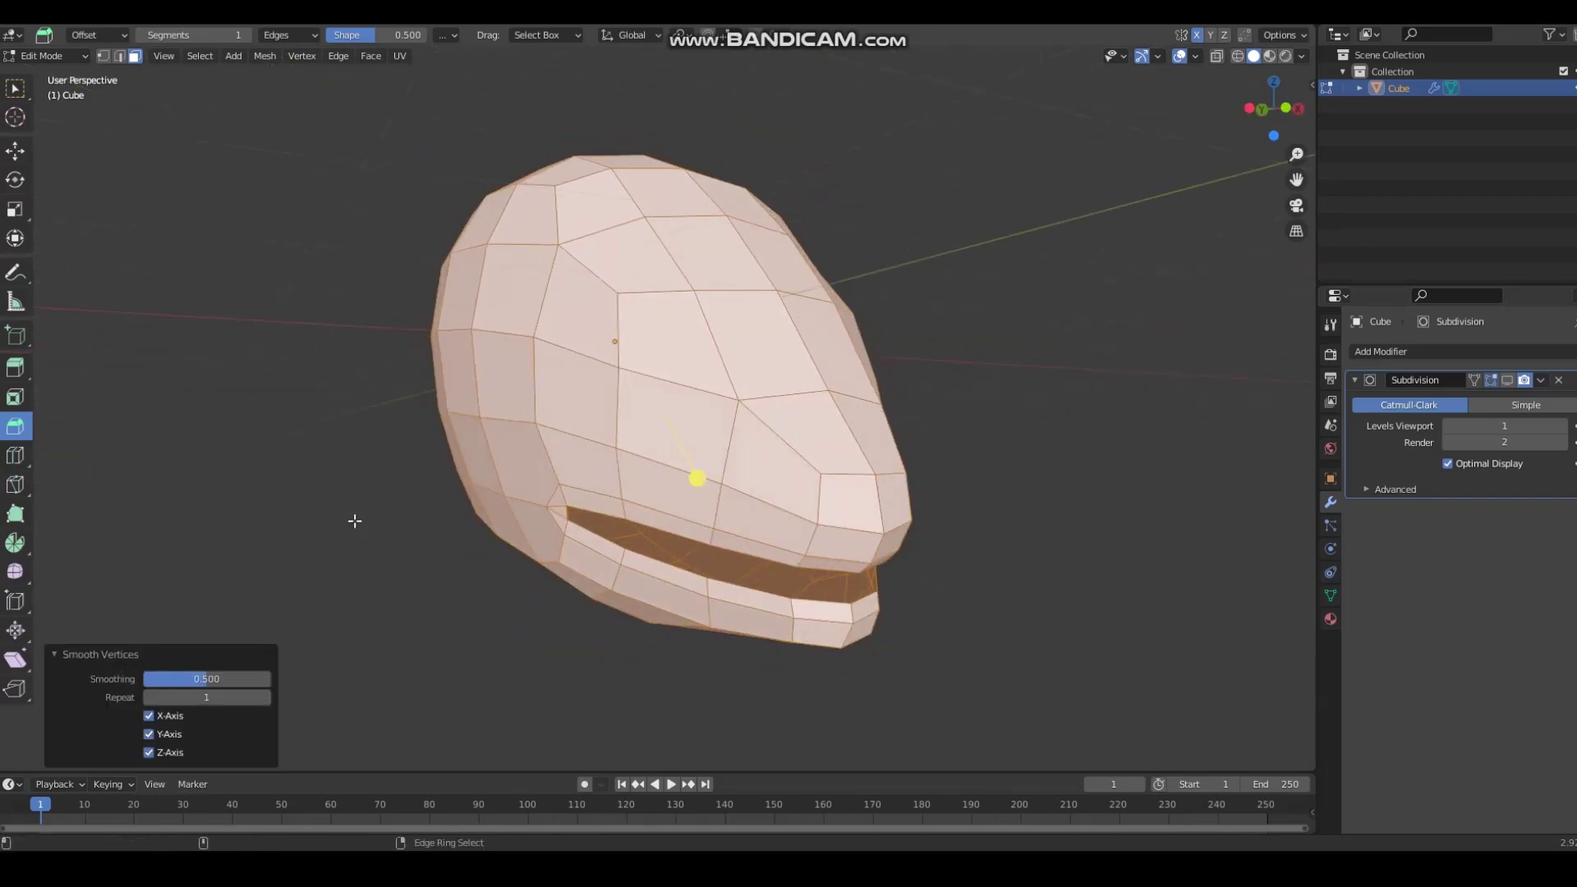
{"action": "key", "text": "alt+a"}
Step: Select the two-by-two face blocks at the eye positions on both sides of the head and extrude them in place at 0 m
{"action": "middle_click_drag", "start_coordinate": [144, 521], "coordinate": [377, 484]}
{"action": "scroll", "coordinate": [384, 348], "scroll_direction": "down", "scroll_amount": 3}
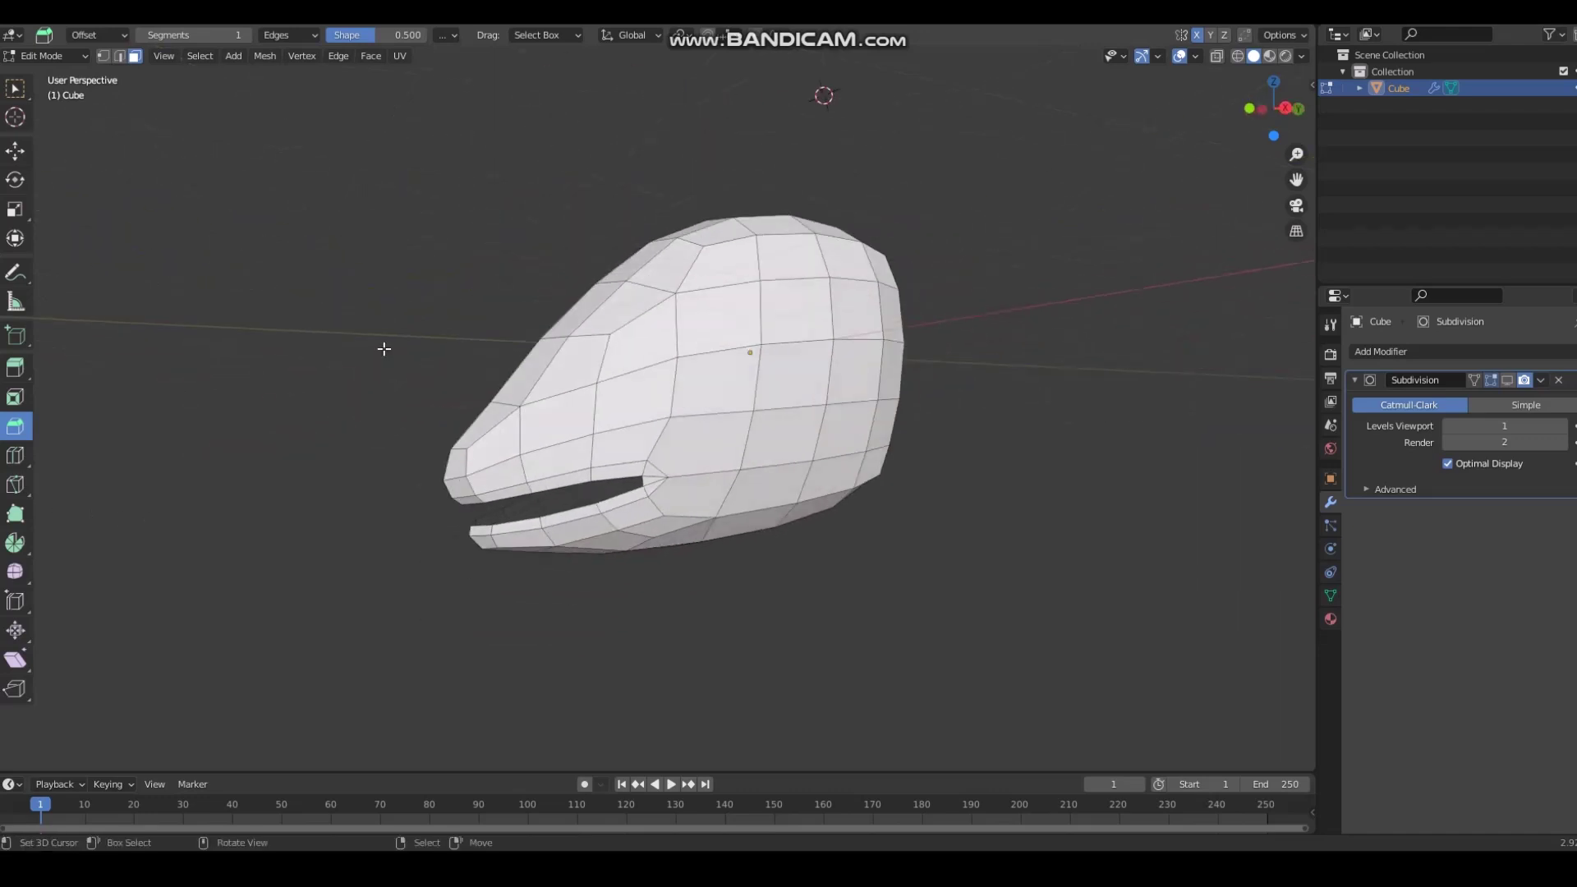
{"action": "middle_click_drag", "start_coordinate": [440, 243], "coordinate": [675, 347]}
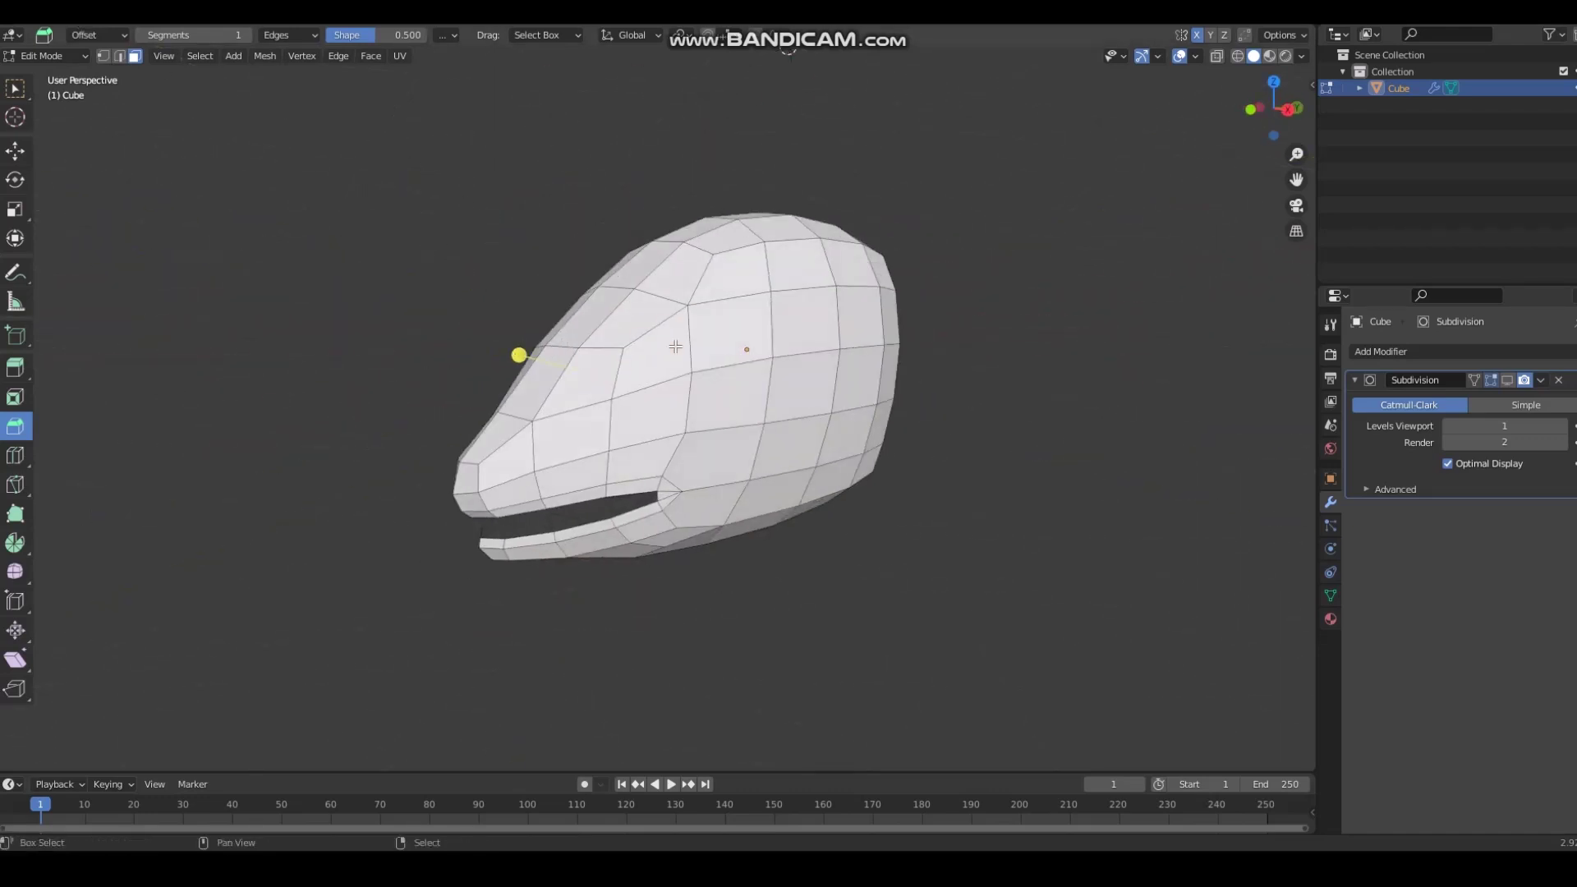
{"action": "middle_click_drag", "start_coordinate": [556, 332], "coordinate": [698, 352]}
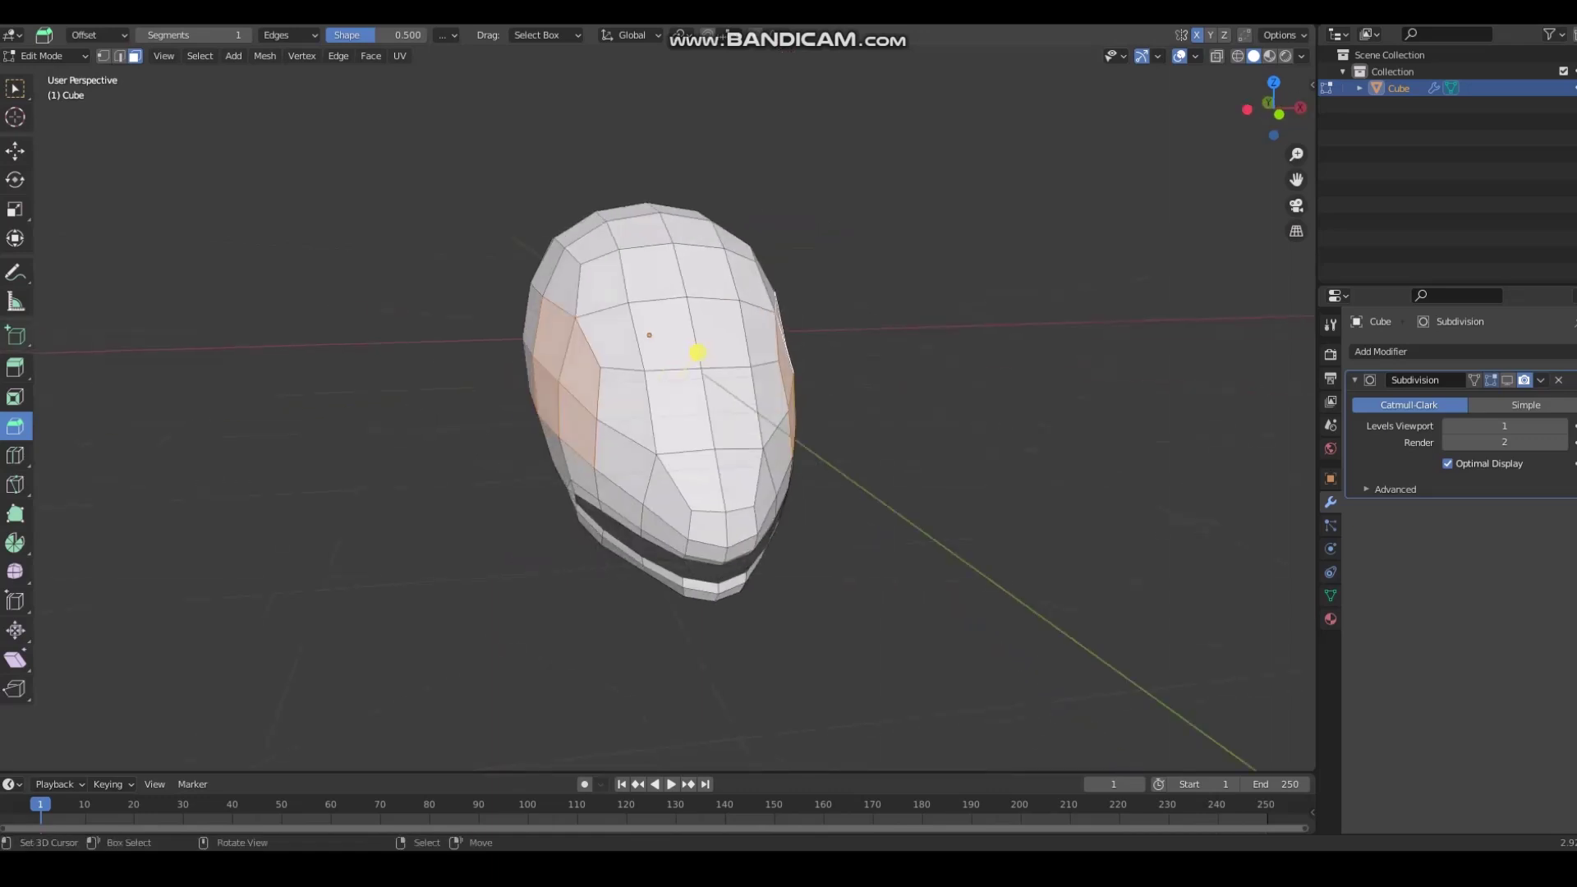
{"action": "left_click", "coordinate": [18, 369]}
{"action": "left_click_drag", "start_coordinate": [688, 362], "coordinate": [612, 604]}
{"action": "right_click", "coordinate": [612, 604]}
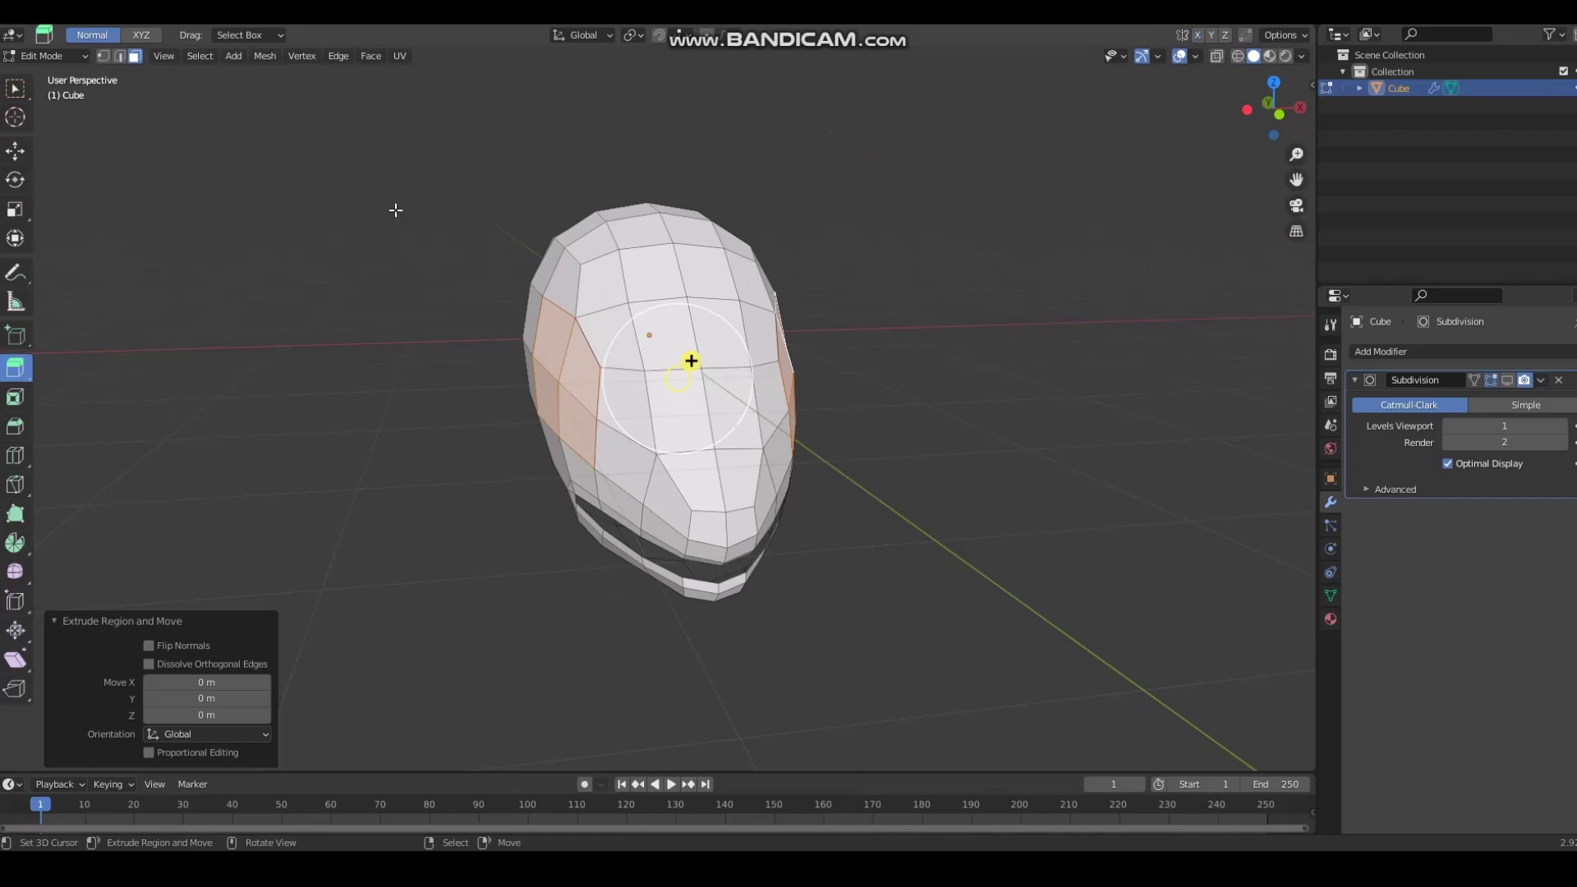
{"action": "key", "text": "s"}
{"action": "right_click", "coordinate": [454, 283]}
{"action": "middle_click_drag", "start_coordinate": [691, 362], "coordinate": [602, 355]}
{"action": "middle_click_drag", "start_coordinate": [746, 202], "coordinate": [387, 310]}
{"action": "key", "text": "s"}
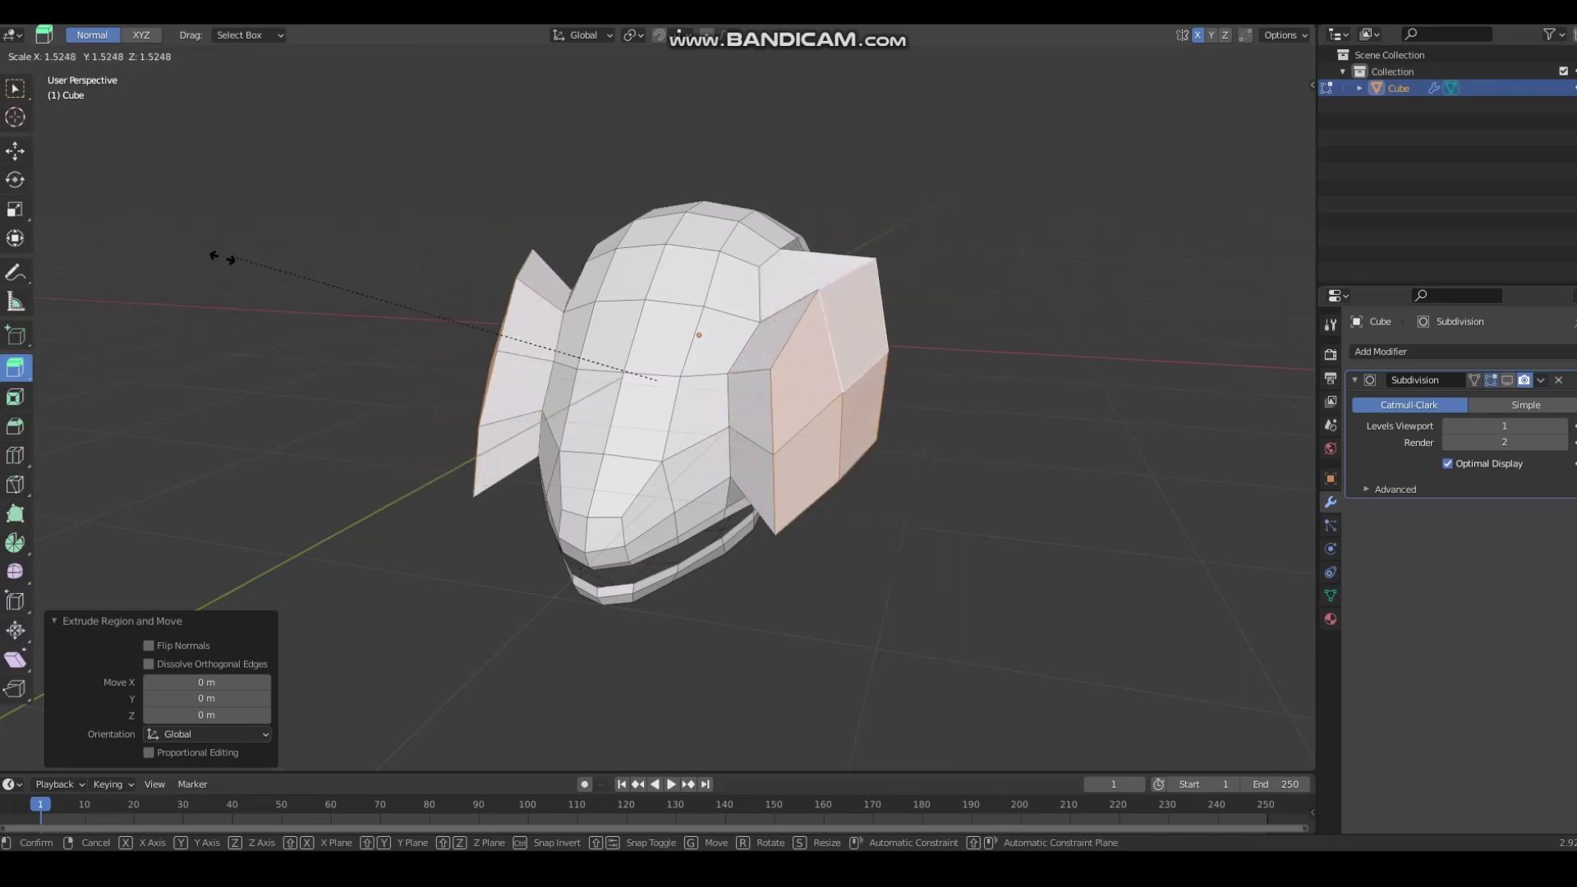
{"action": "right_click", "coordinate": [638, 364]}
{"action": "middle_click_drag", "start_coordinate": [638, 364], "coordinate": [729, 342]}
{"action": "scroll", "coordinate": [740, 329], "scroll_direction": "up", "scroll_amount": 5}
{"action": "key", "text": "s"}
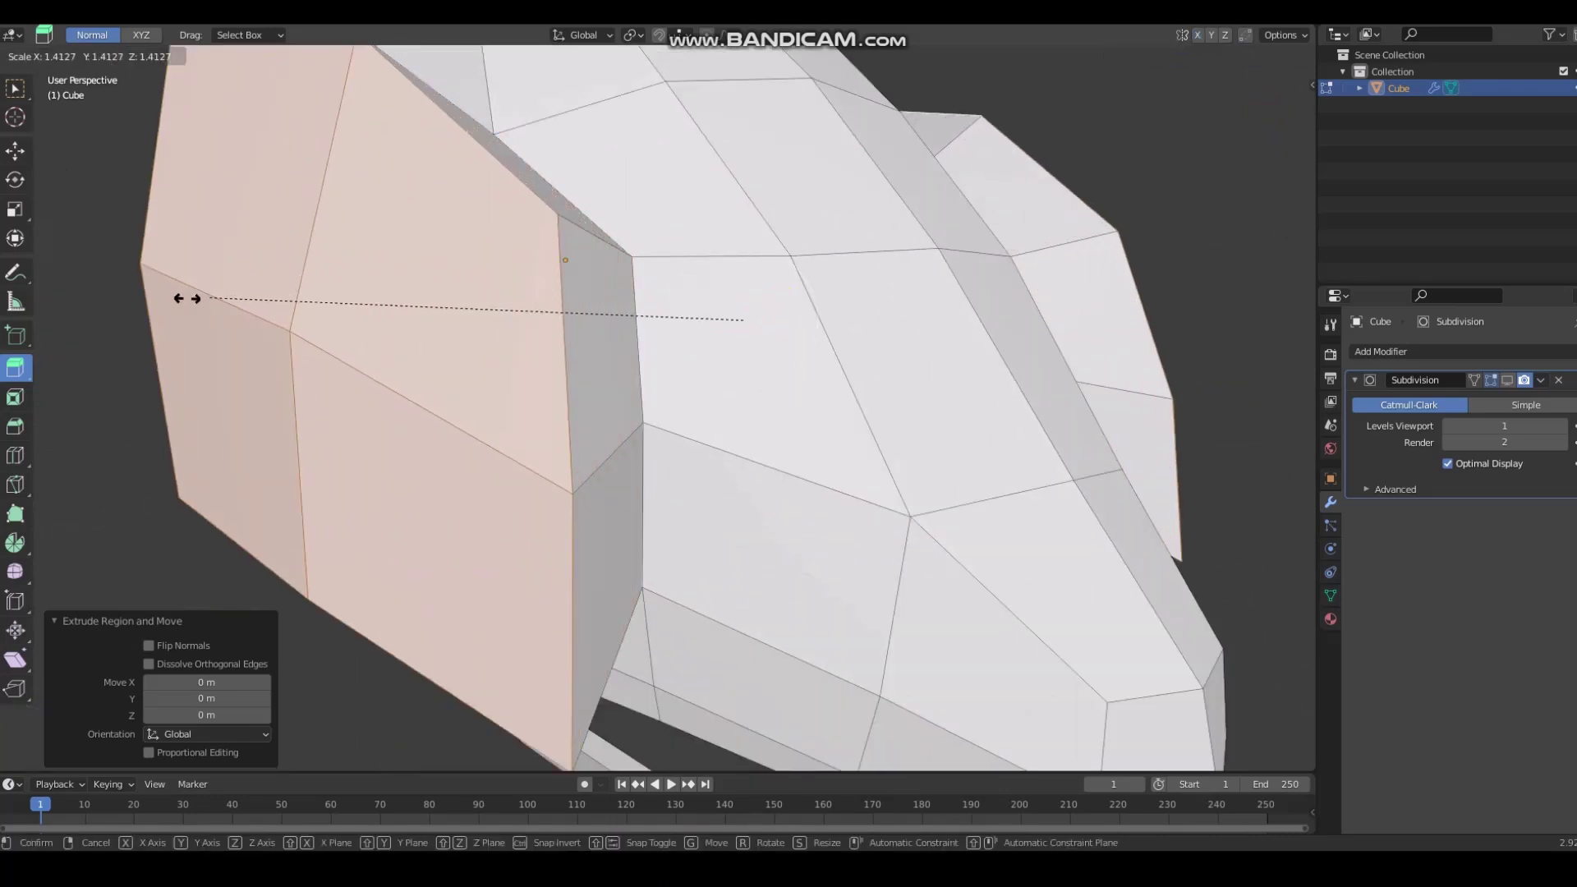
{"action": "right_click", "coordinate": [214, 302]}
Step: Scale the extruded eye faces on both sides by 0.671 to form recessed eye sockets
{"action": "scroll", "coordinate": [402, 386], "scroll_direction": "down", "scroll_amount": 3}
{"action": "middle_click_drag", "start_coordinate": [403, 386], "coordinate": [460, 451]}
{"action": "scroll", "coordinate": [745, 494], "scroll_direction": "up", "scroll_amount": 7}
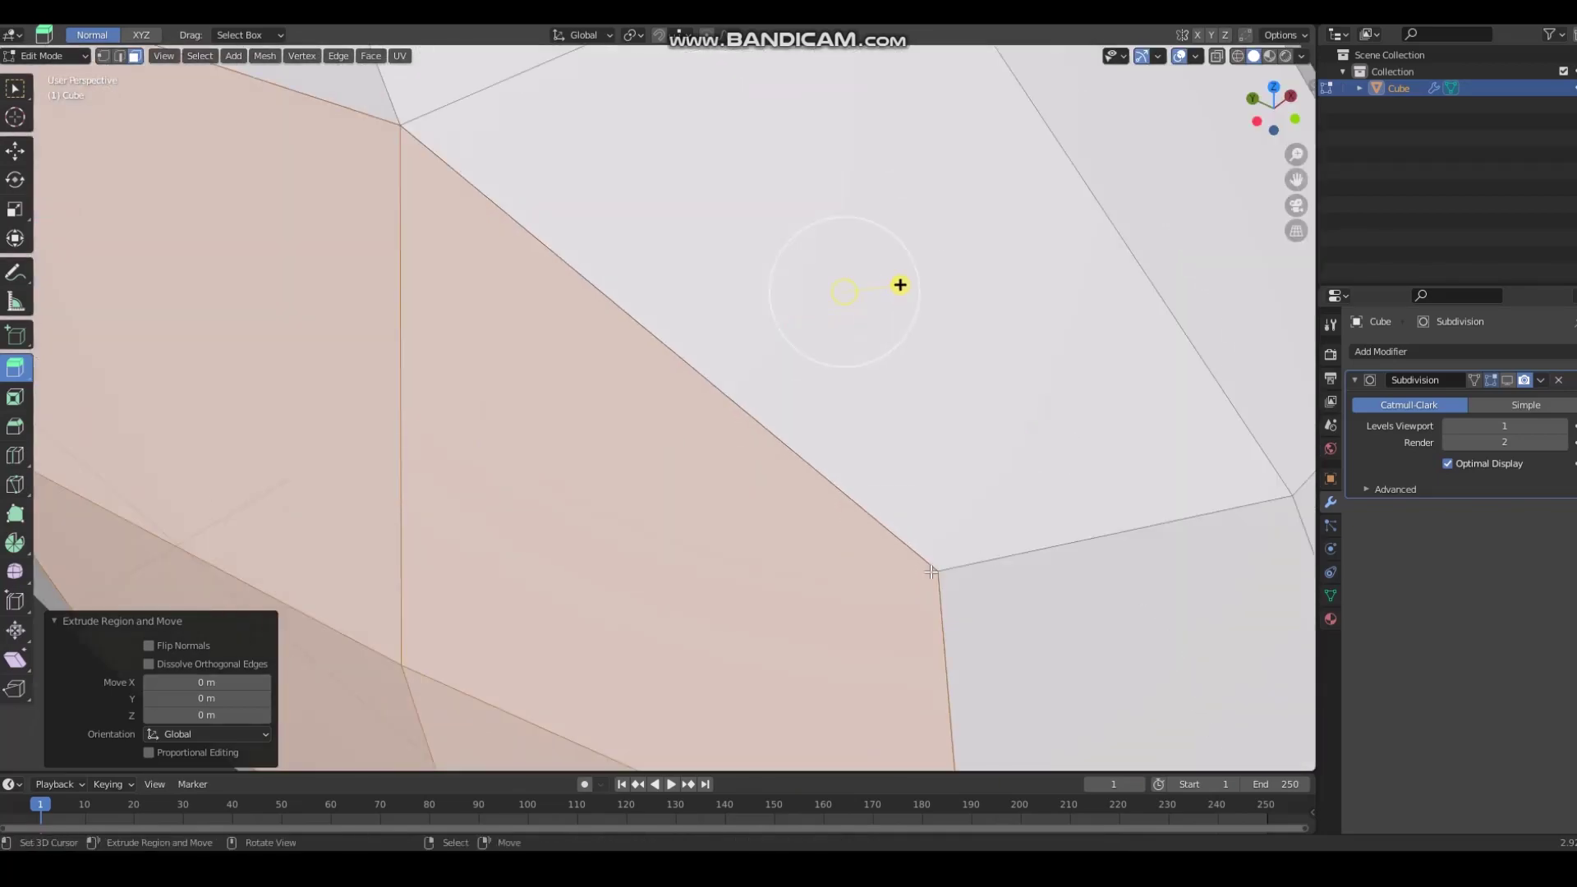
{"action": "scroll", "coordinate": [931, 573], "scroll_direction": "down", "scroll_amount": 8}
{"action": "mouse_move", "coordinate": [673, 403]}
{"action": "middle_mouse_down"}
{"action": "mouse_move", "coordinate": [605, 384]}
{"action": "mouse_move", "coordinate": [662, 377]}
{"action": "middle_mouse_up"}
{"action": "key", "text": "s"}
{"action": "left_click", "coordinate": [537, 326]}
{"action": "middle_click_drag", "start_coordinate": [537, 326], "coordinate": [1005, 150]}
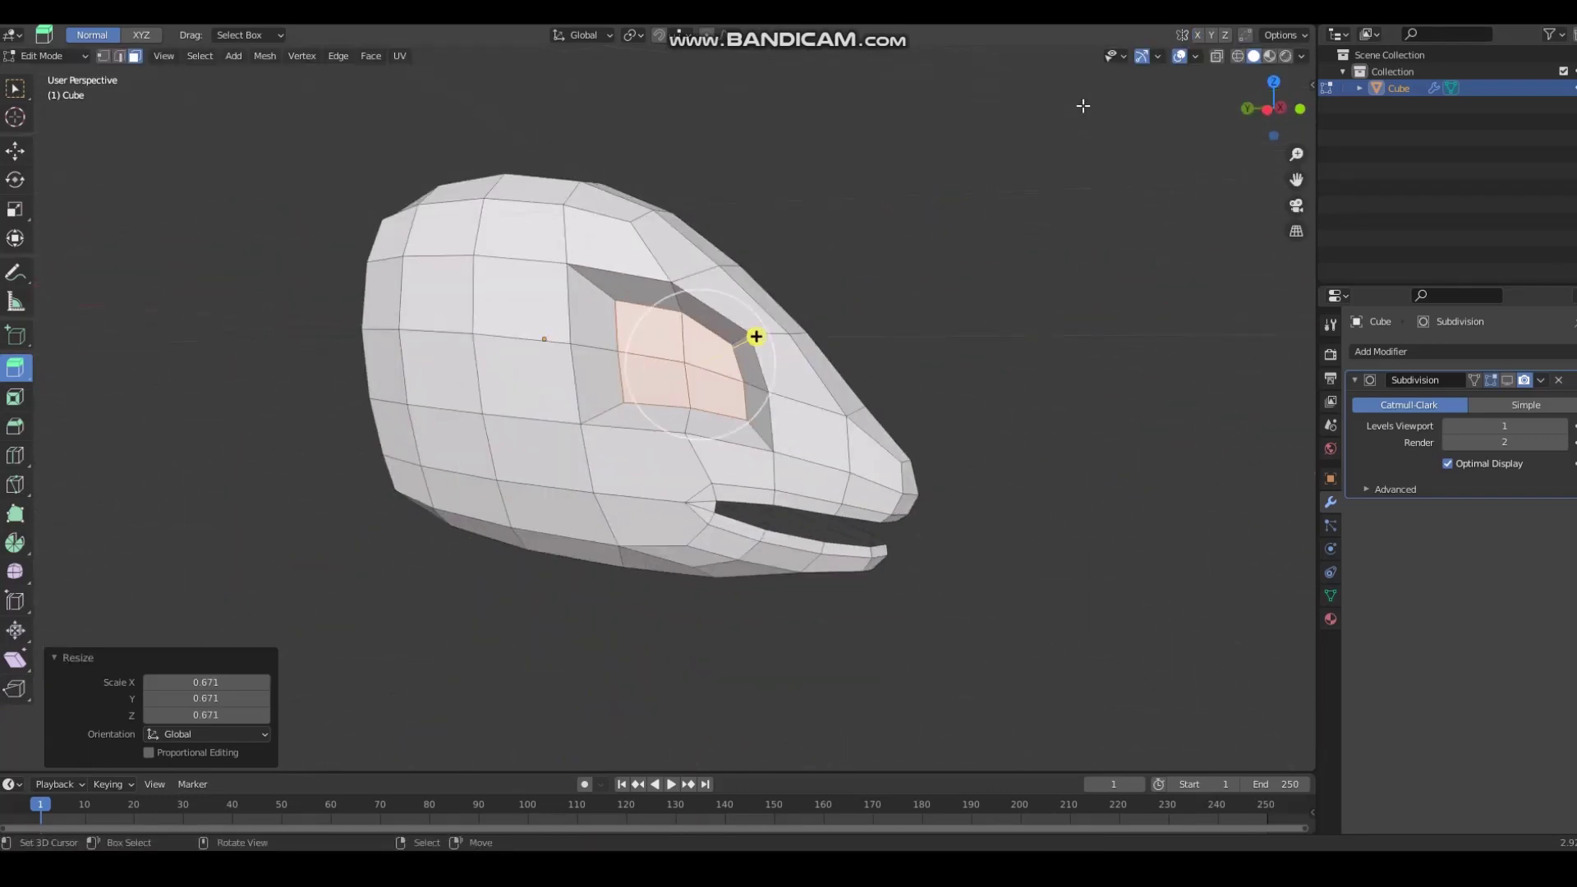
Step: Turn on the Subdivision modifier's display in both Edit Mode and the viewport, and clear the mesh selection
{"action": "key", "text": "a"}
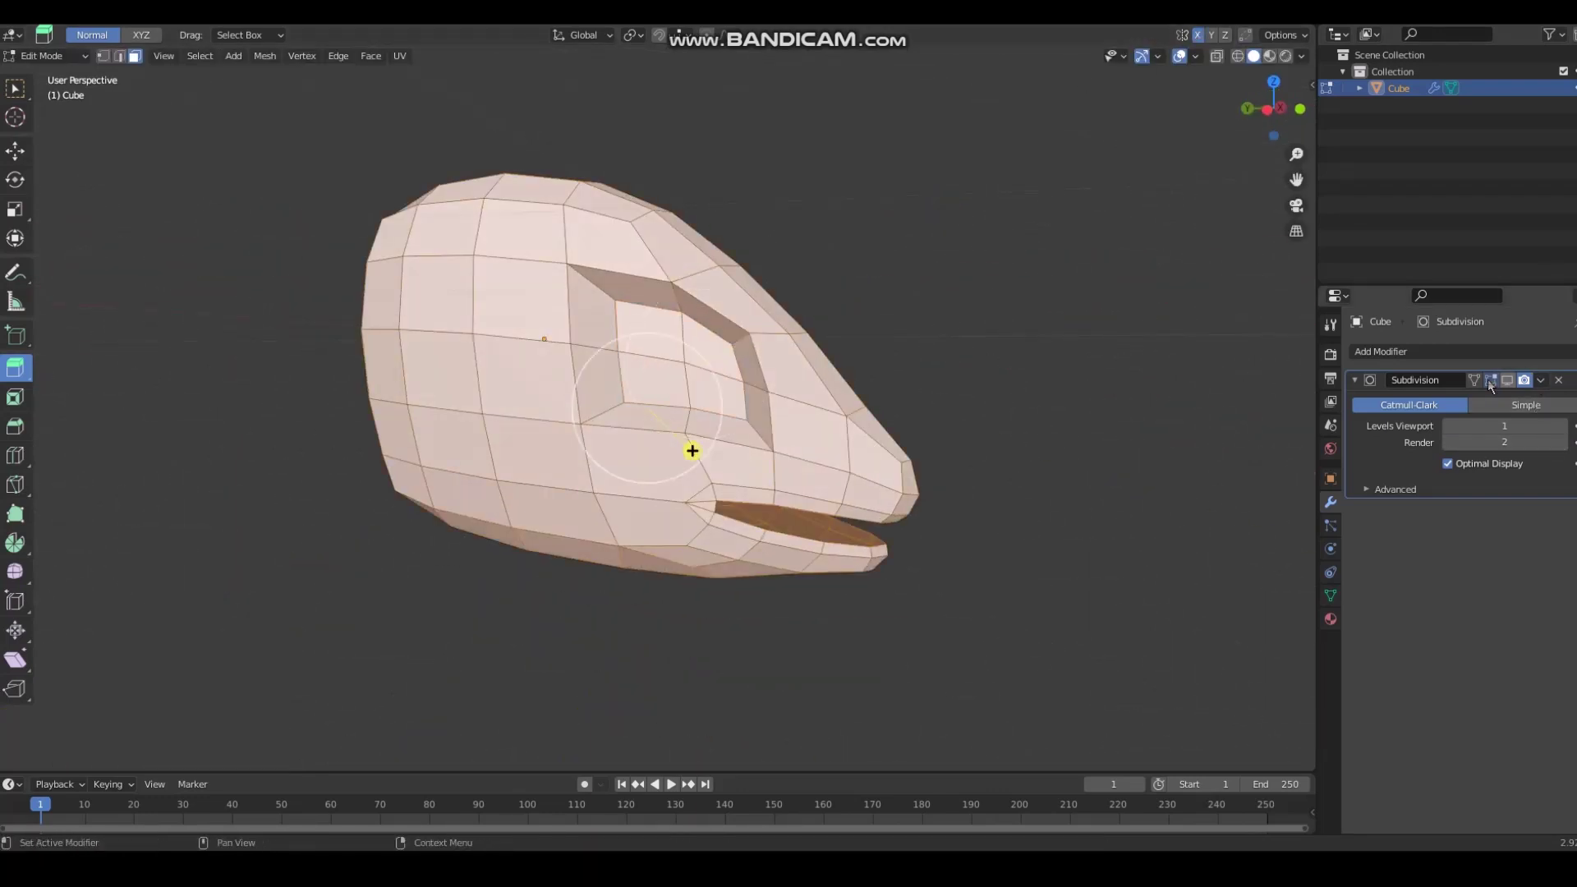
{"action": "left_click", "coordinate": [1490, 381]}
{"action": "middle_click_drag", "start_coordinate": [1155, 362], "coordinate": [499, 278]}
{"action": "key", "text": "alt+a"}
Step: In edge selection mode, select the edge loop running around the head's centre line and scale it by 1.153
{"action": "left_click", "coordinate": [121, 56]}
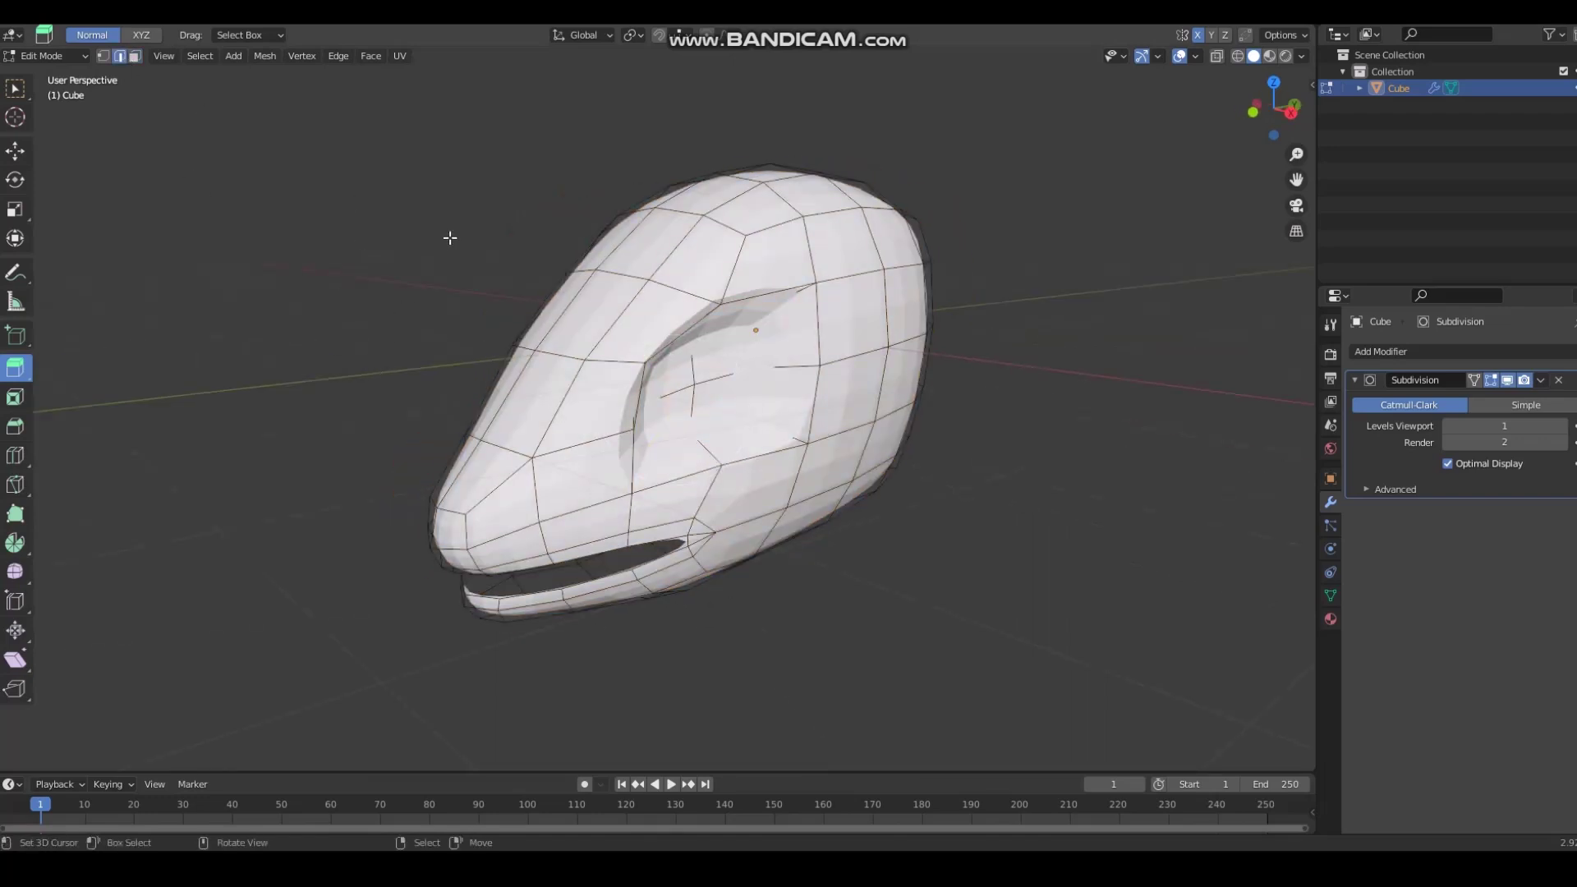
{"action": "middle_click_drag", "start_coordinate": [748, 307], "coordinate": [679, 327]}
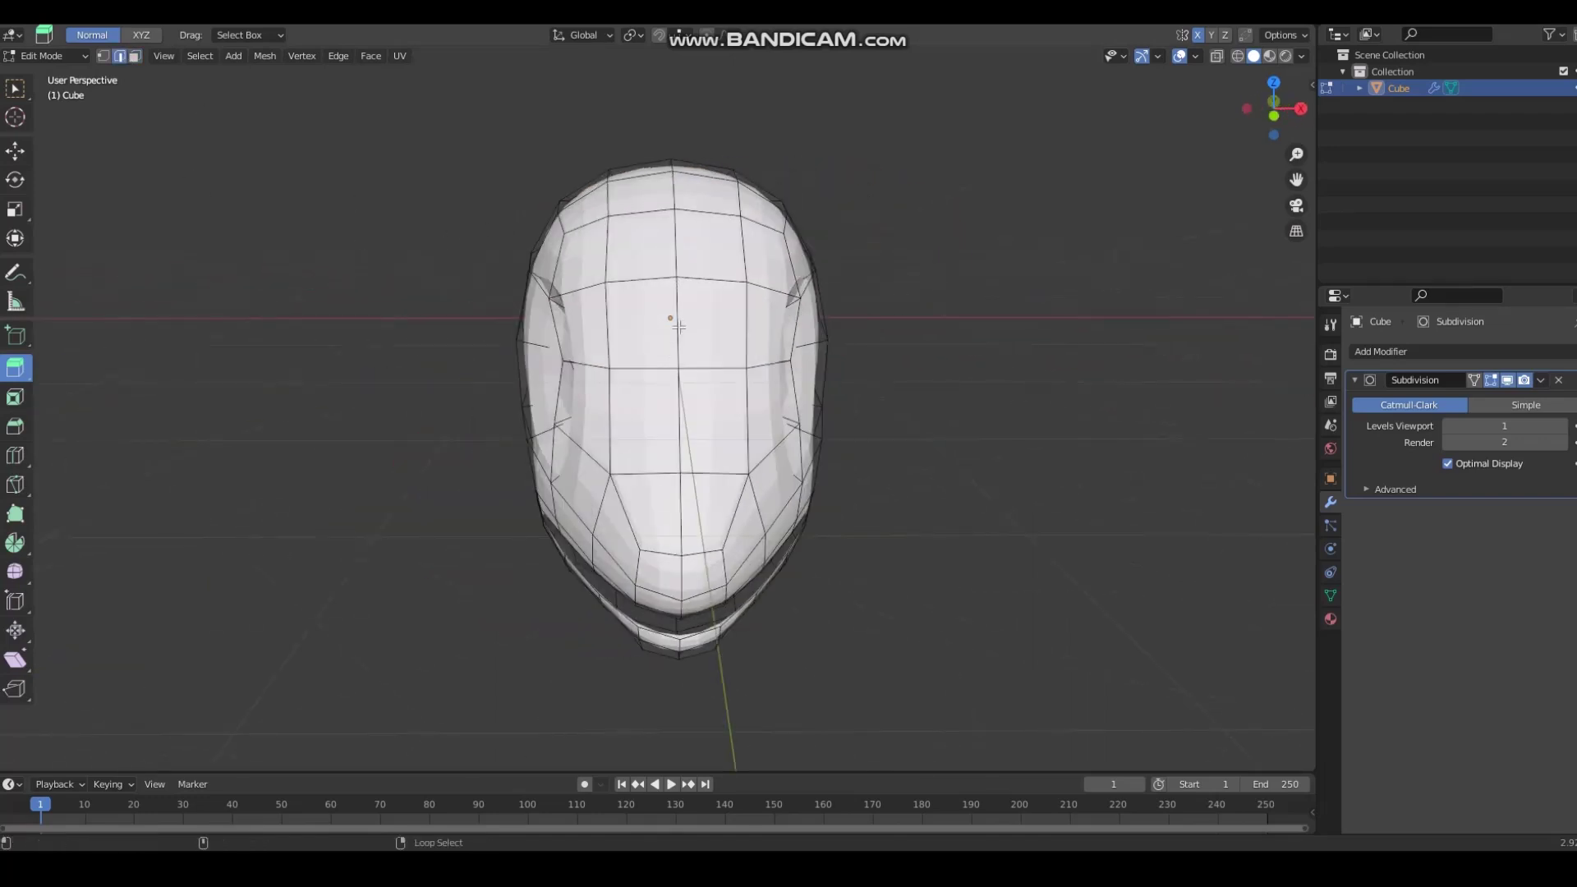
{"action": "middle_click_drag", "start_coordinate": [619, 400], "coordinate": [696, 229]}
{"action": "key", "text": "s"}
{"action": "left_click", "coordinate": [194, 281]}
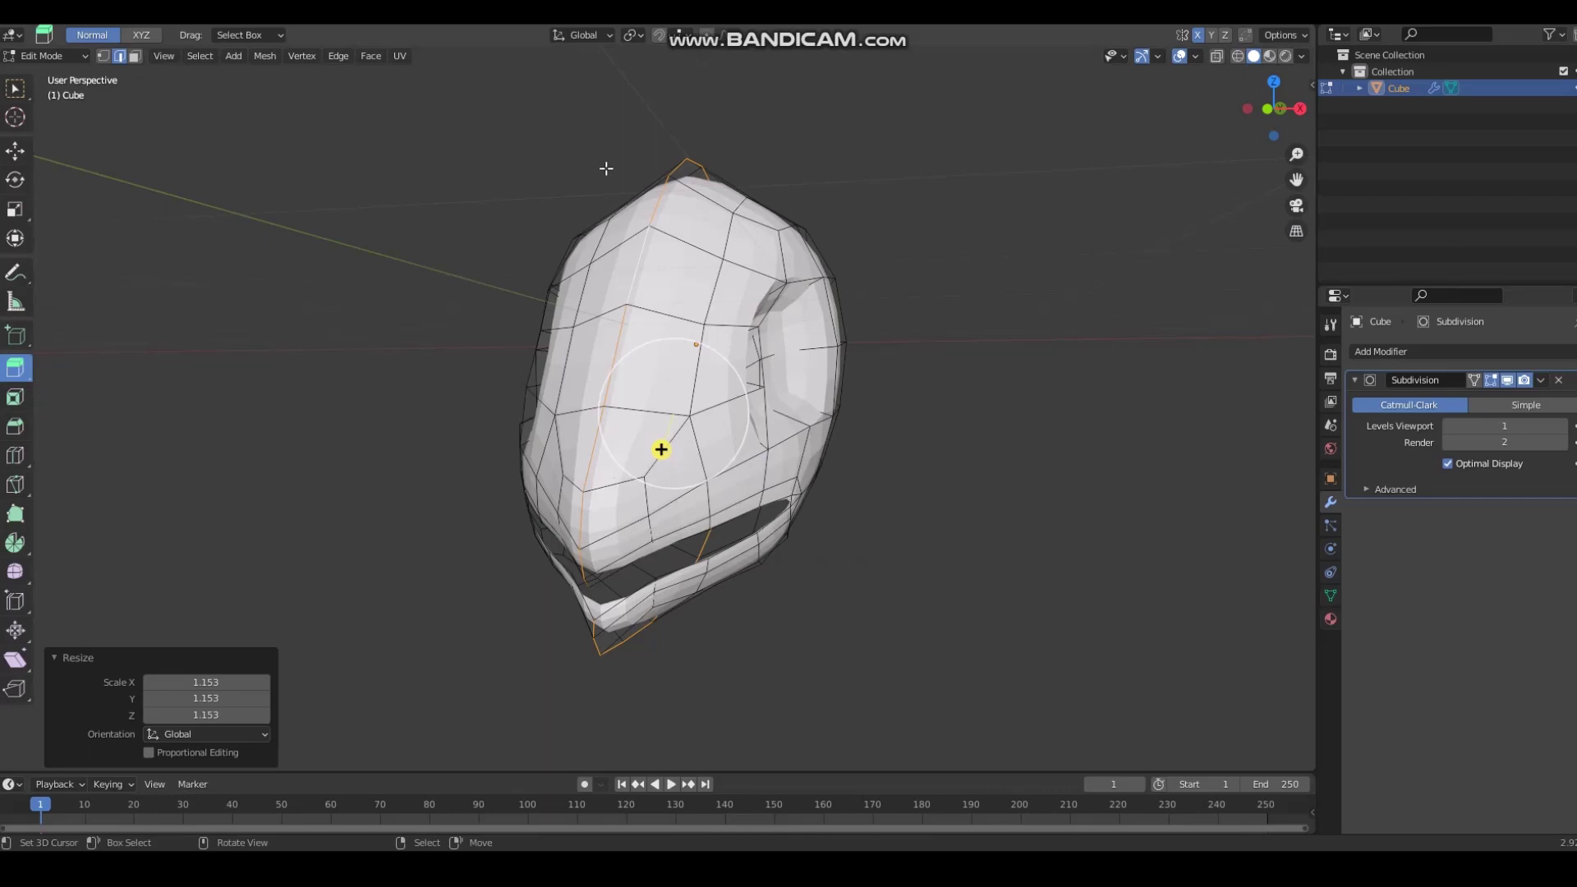
Step: Mark the selected centre-line edges of the head as sharp
{"action": "left_click", "coordinate": [264, 57]}
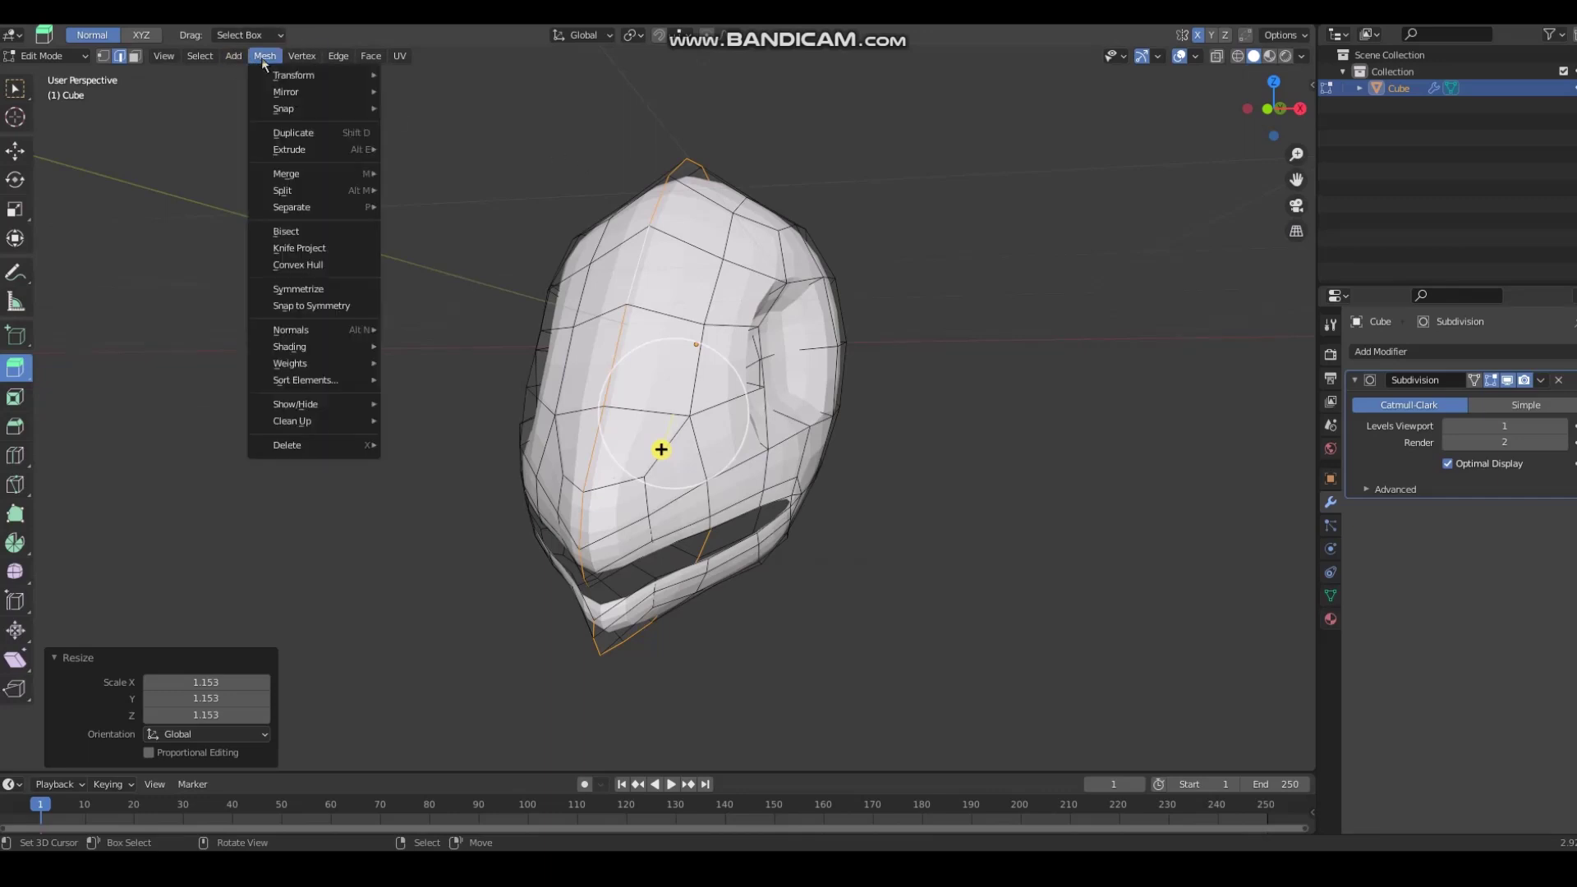
{"action": "left_click", "coordinate": [264, 56]}
{"action": "left_click", "coordinate": [263, 56]}
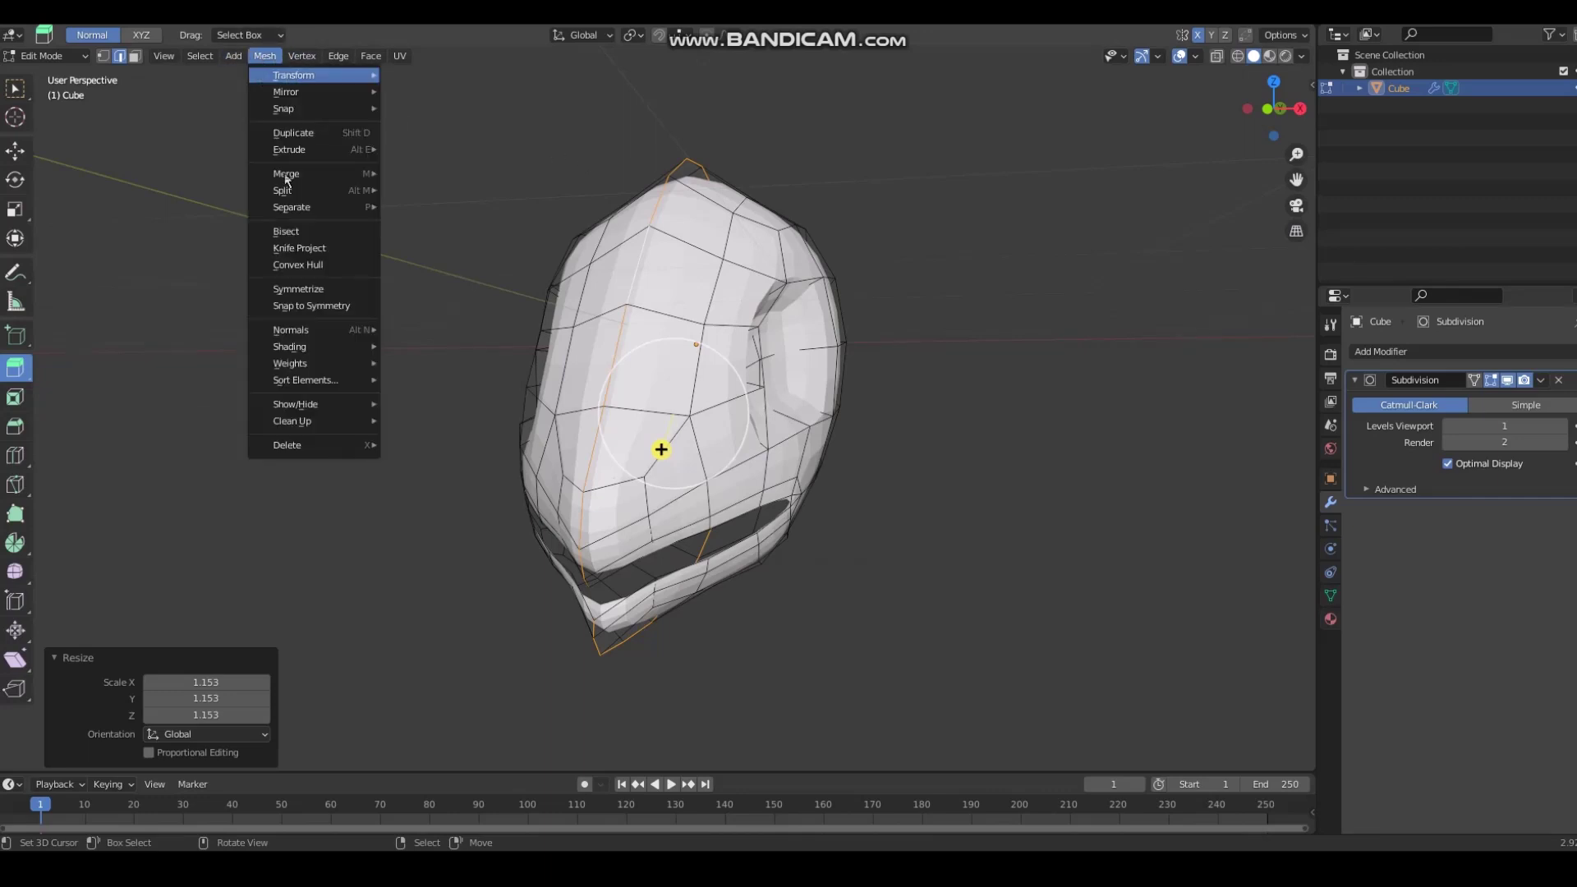
{"action": "mouse_move", "coordinate": [328, 329]}
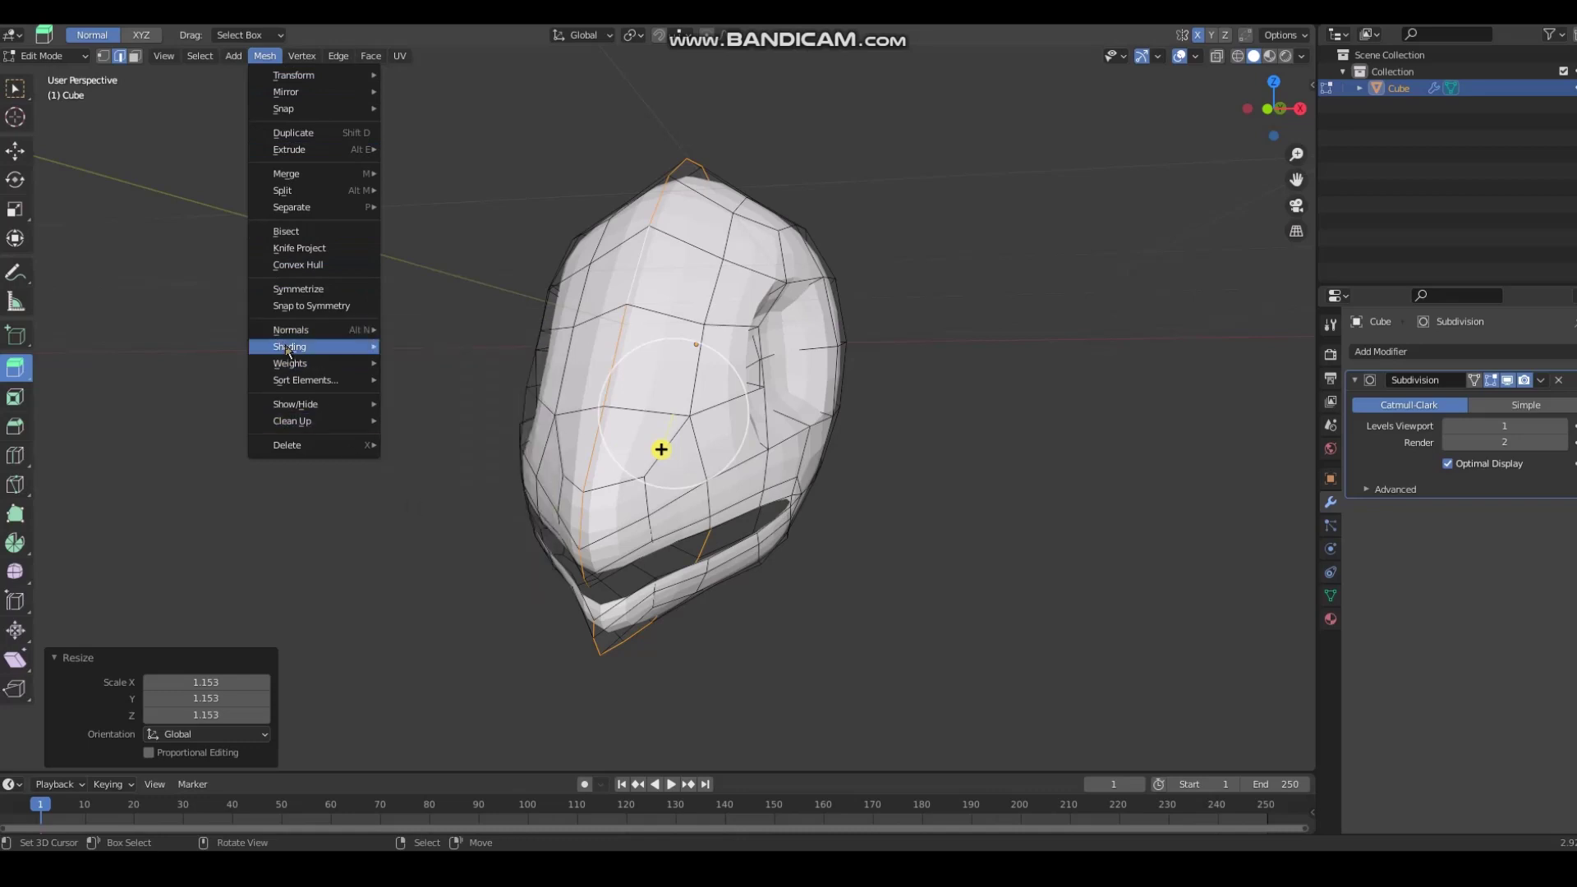
{"action": "mouse_move", "coordinate": [300, 352]}
{"action": "left_click", "coordinate": [442, 406]}
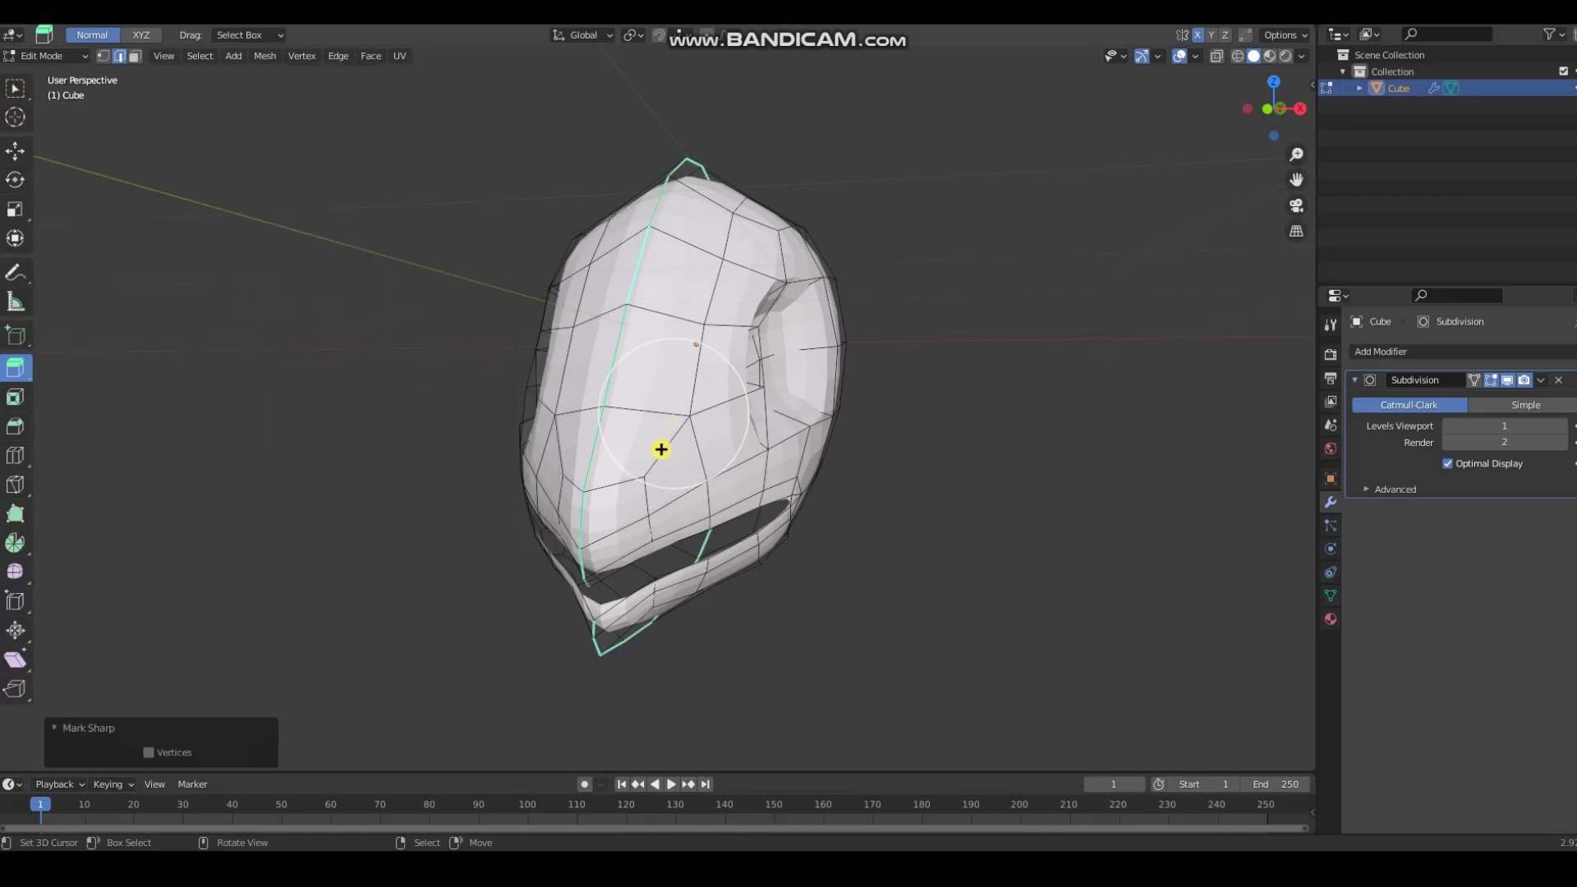
Step: Select the whole head, shade all its faces smooth, and clear the selection
{"action": "key", "text": "a"}
{"action": "left_click", "coordinate": [263, 60]}
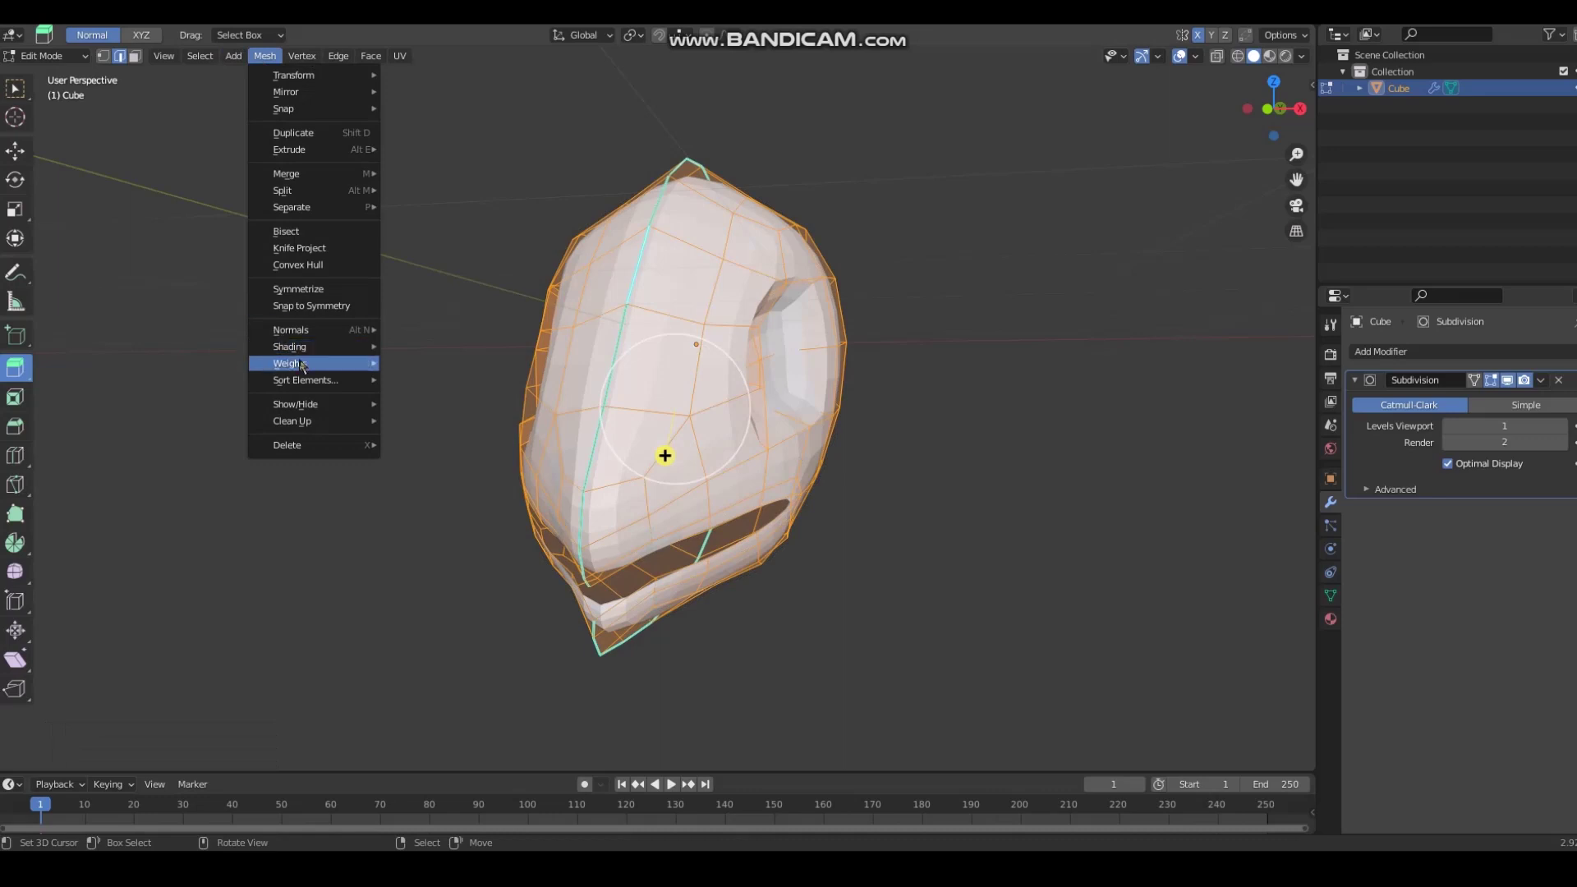
{"action": "mouse_move", "coordinate": [362, 346]}
{"action": "left_click", "coordinate": [414, 346]}
{"action": "key", "text": "alt+a"}
Step: Return to Object Mode and apply the Subdivision modifier to the head
{"action": "left_click", "coordinate": [49, 56]}
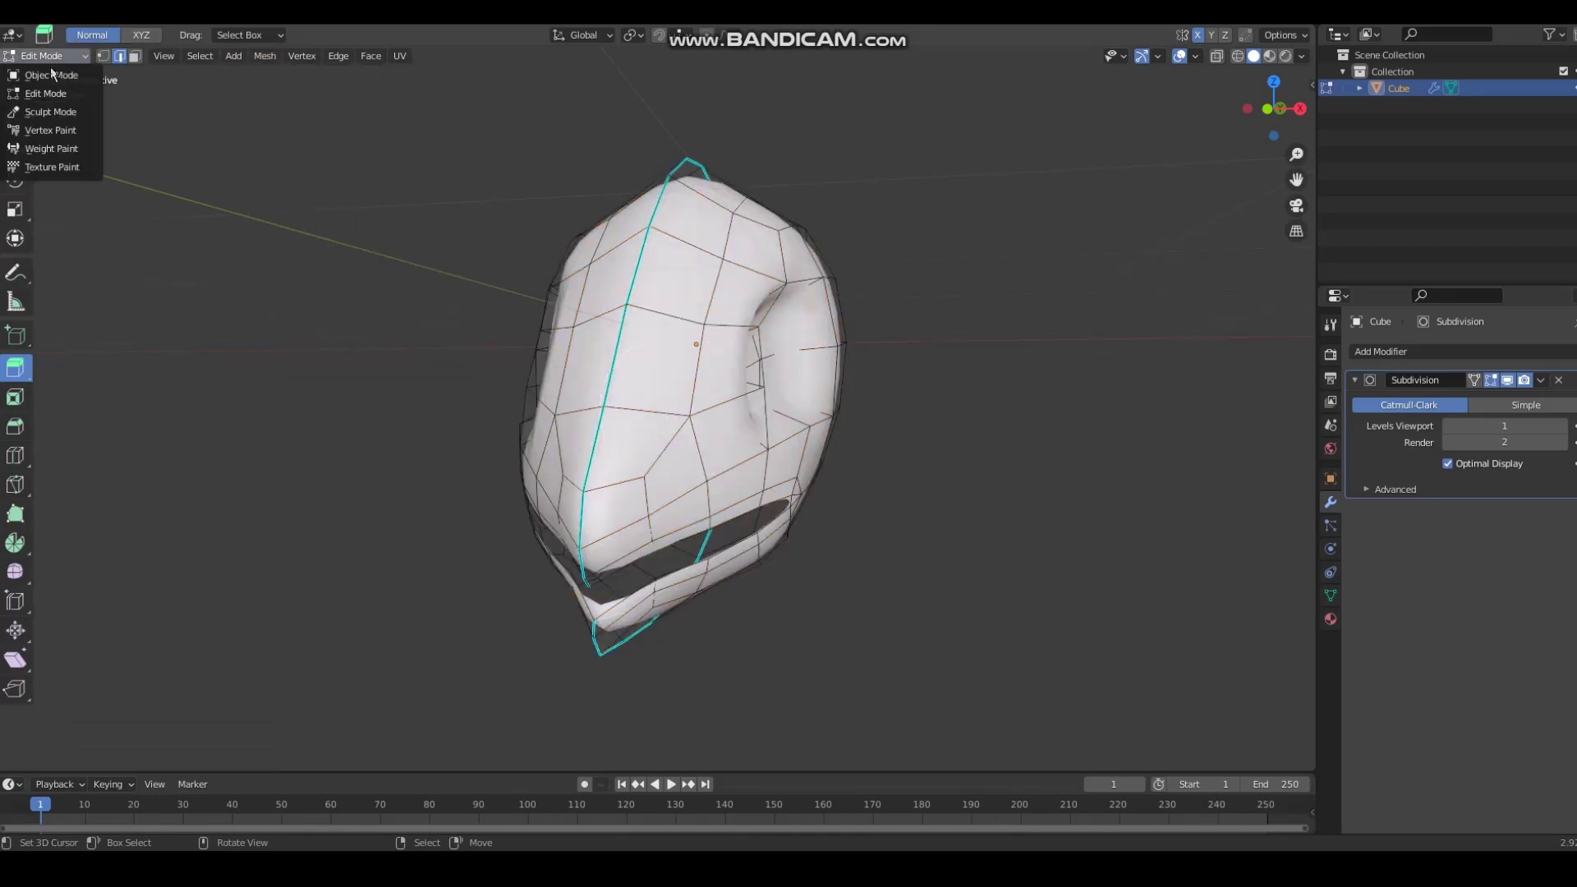
{"action": "left_click", "coordinate": [51, 74]}
{"action": "mouse_move", "coordinate": [280, 253]}
{"action": "middle_mouse_down"}
{"action": "mouse_move", "coordinate": [488, 257]}
{"action": "mouse_move", "coordinate": [296, 261]}
{"action": "middle_mouse_up"}
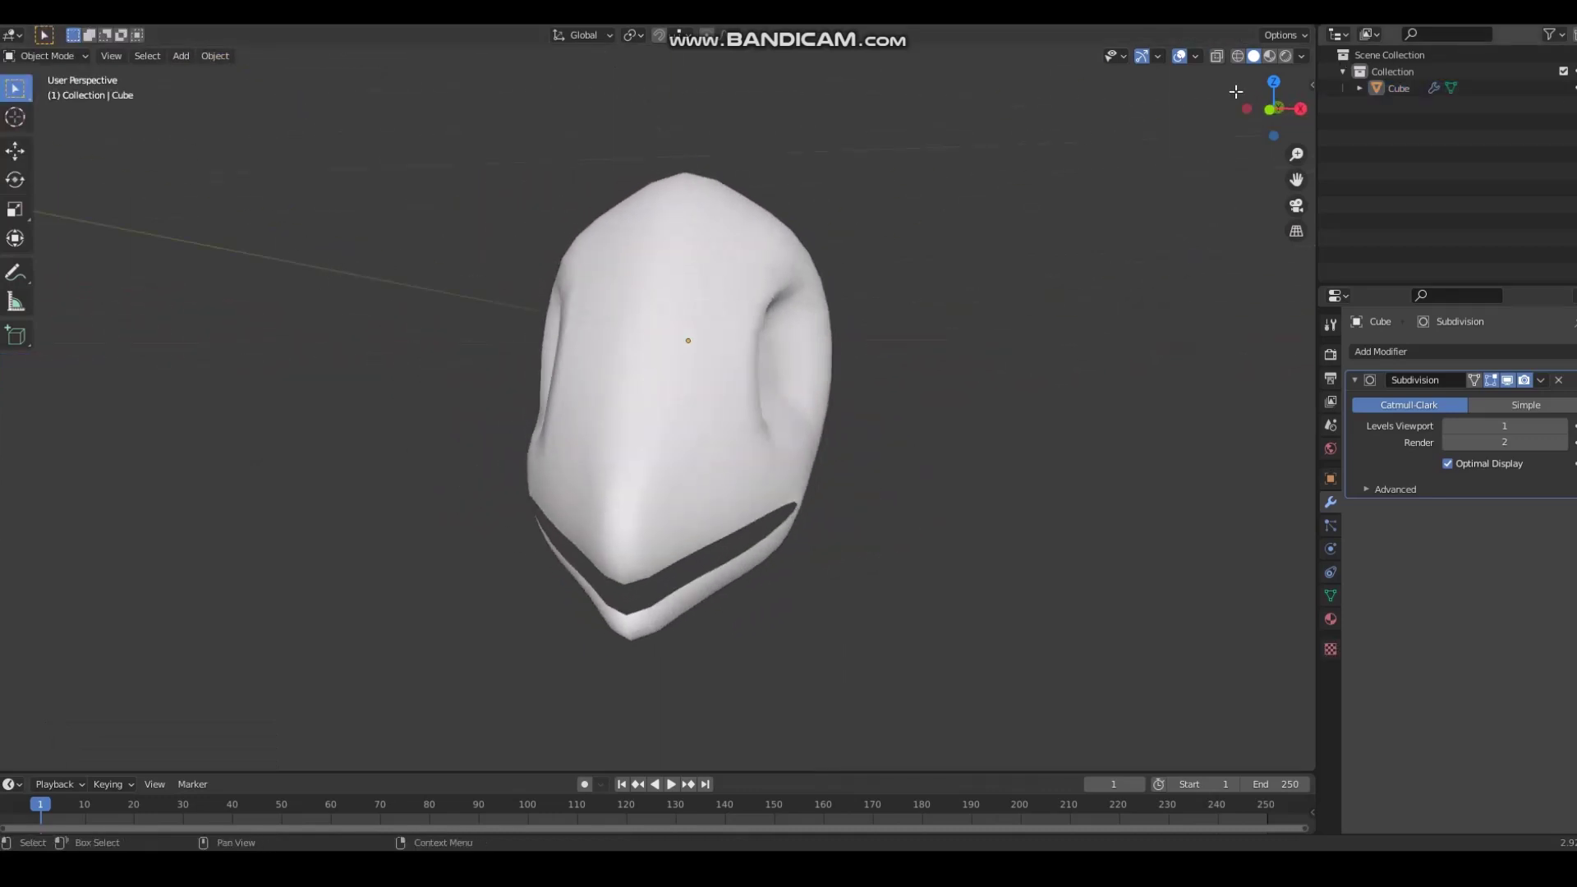
{"action": "left_click", "coordinate": [1542, 381]}
{"action": "left_click", "coordinate": [1507, 411]}
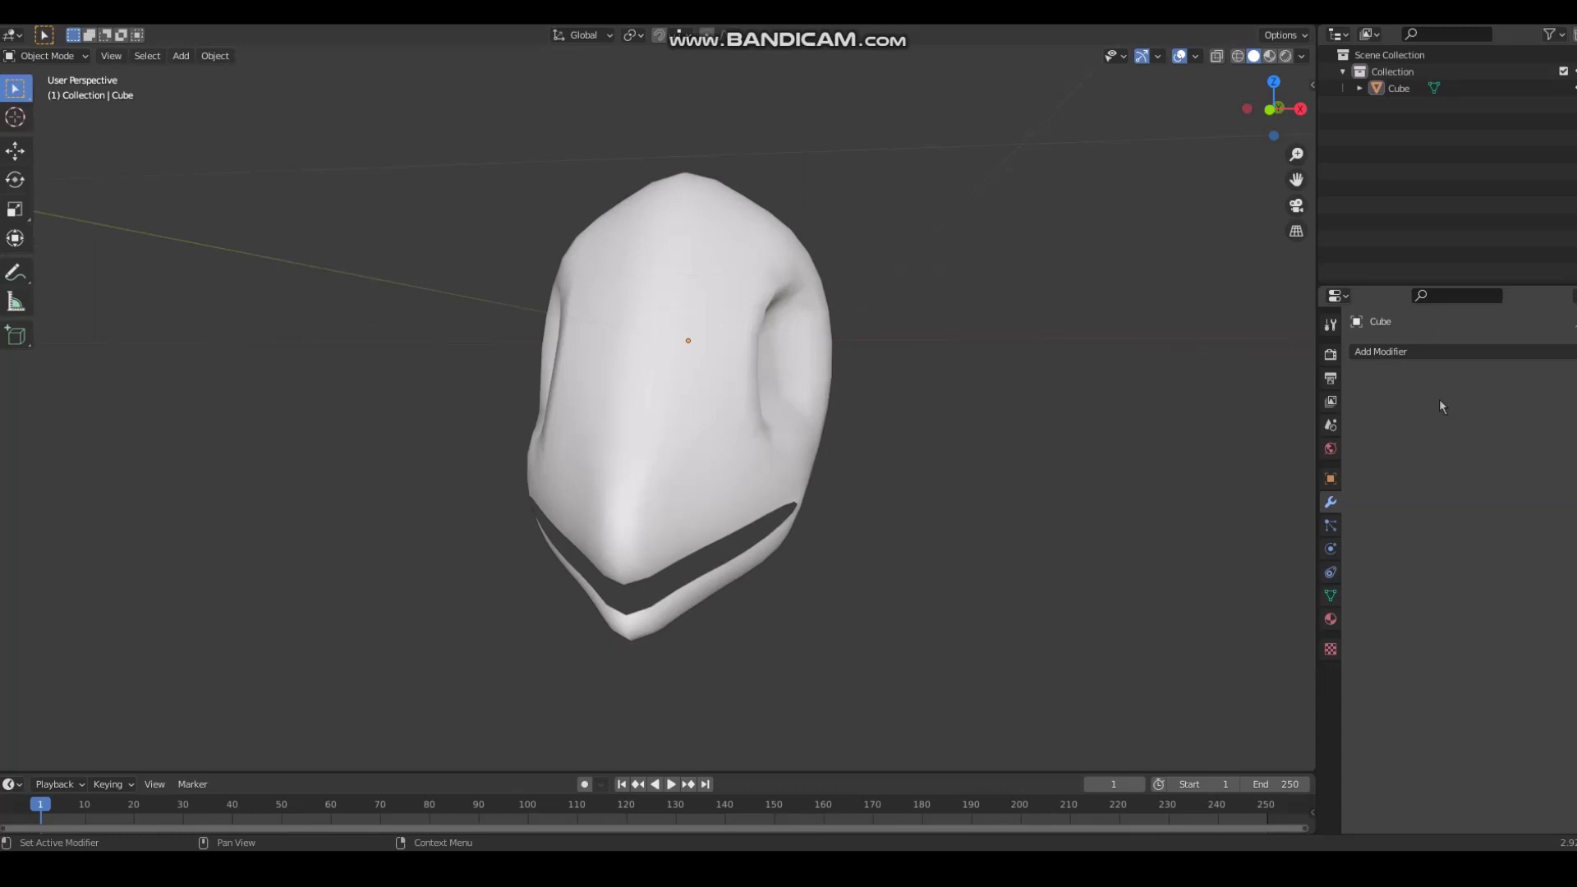
Step: In Edit Mode, select the sharp centre edge loop of the dense mesh and try scaling it by 1.184
{"action": "scroll", "coordinate": [822, 247], "scroll_direction": "up", "scroll_amount": 2}
{"action": "left_click", "coordinate": [47, 56]}
{"action": "left_click", "coordinate": [51, 92]}
{"action": "scroll", "coordinate": [587, 385], "scroll_direction": "down", "scroll_amount": 2}
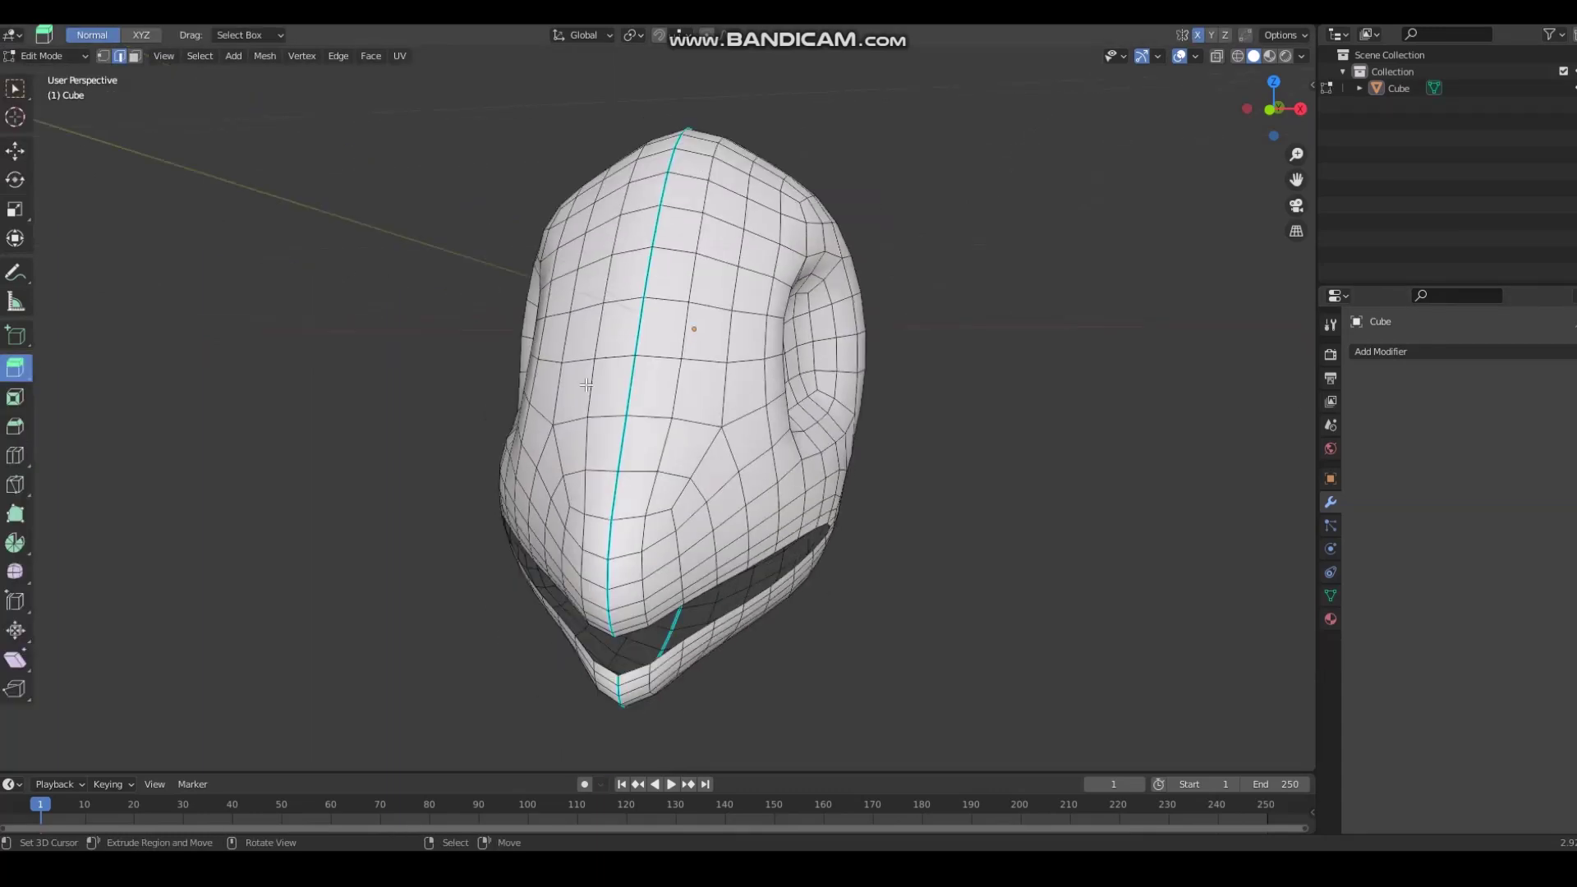
{"action": "right_click", "coordinate": [640, 375], "text": "alt"}
{"action": "key", "text": "s"}
{"action": "left_click", "coordinate": [478, 369]}
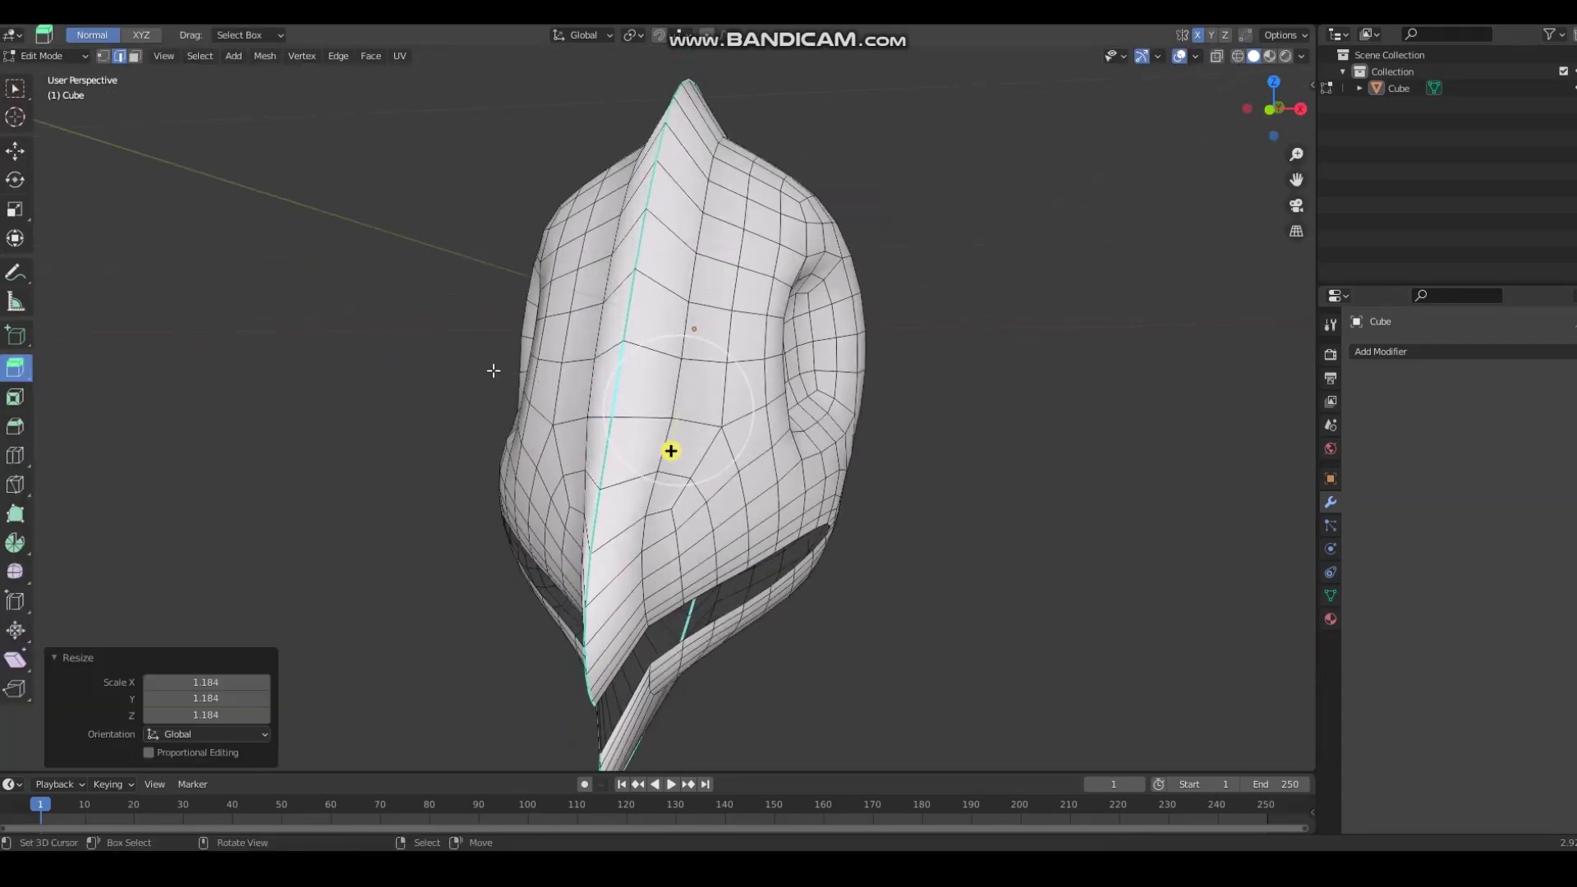
Step: Try scaling the centre edge loop inward to form a groove down the middle of the head
{"action": "key", "text": "s"}
{"action": "right_click", "coordinate": [555, 383]}
{"action": "key", "text": "ctrl+z"}
{"action": "middle_click_drag", "start_coordinate": [359, 380], "coordinate": [509, 374]}
{"action": "scroll", "coordinate": [509, 374], "scroll_direction": "up", "scroll_amount": 2}
Step: Switch to Object Mode and set the solid viewport shading to the multicoloured normal MatCap
{"action": "left_click", "coordinate": [46, 56]}
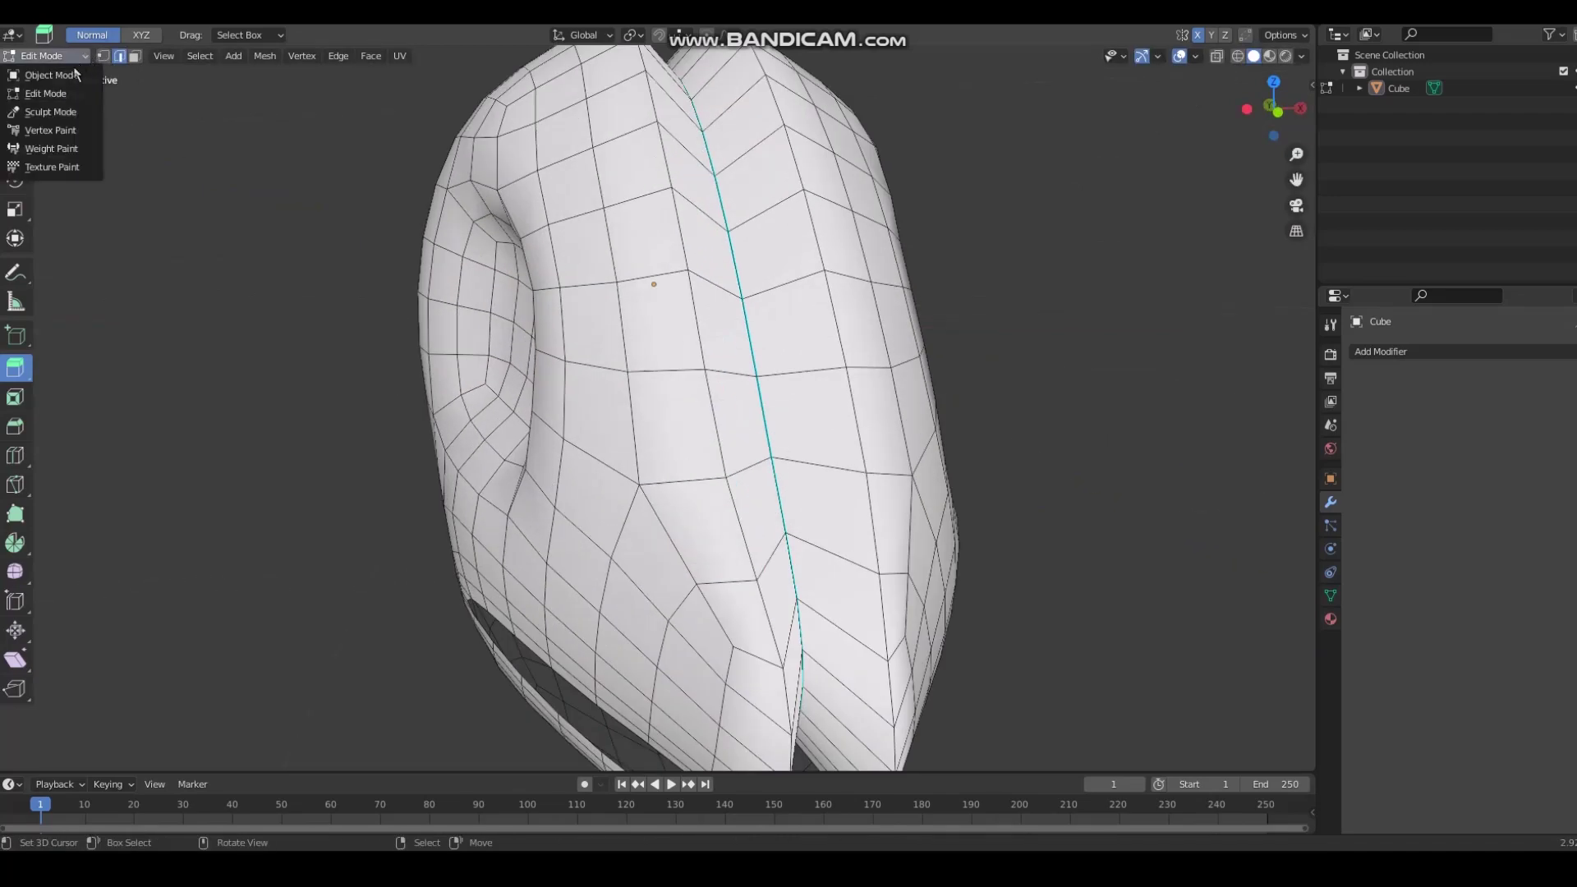
{"action": "left_click", "coordinate": [61, 74]}
{"action": "middle_click_drag", "start_coordinate": [298, 285], "coordinate": [263, 254]}
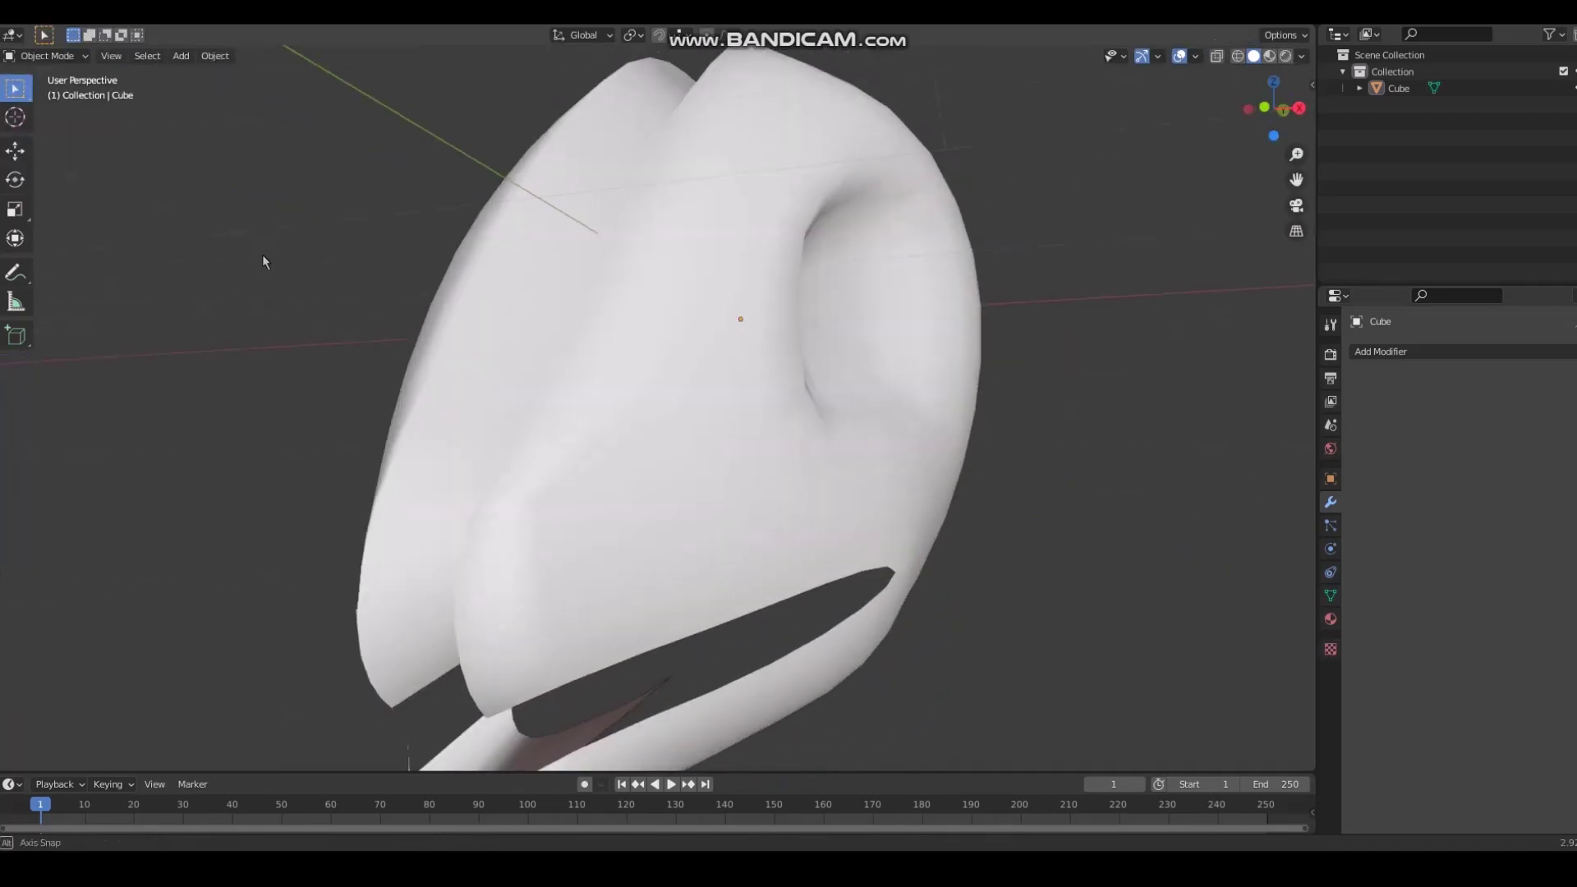
{"action": "left_click", "coordinate": [1302, 56]}
{"action": "left_click", "coordinate": [1287, 136]}
{"action": "left_click", "coordinate": [1287, 176]}
{"action": "left_click", "coordinate": [1295, 232]}
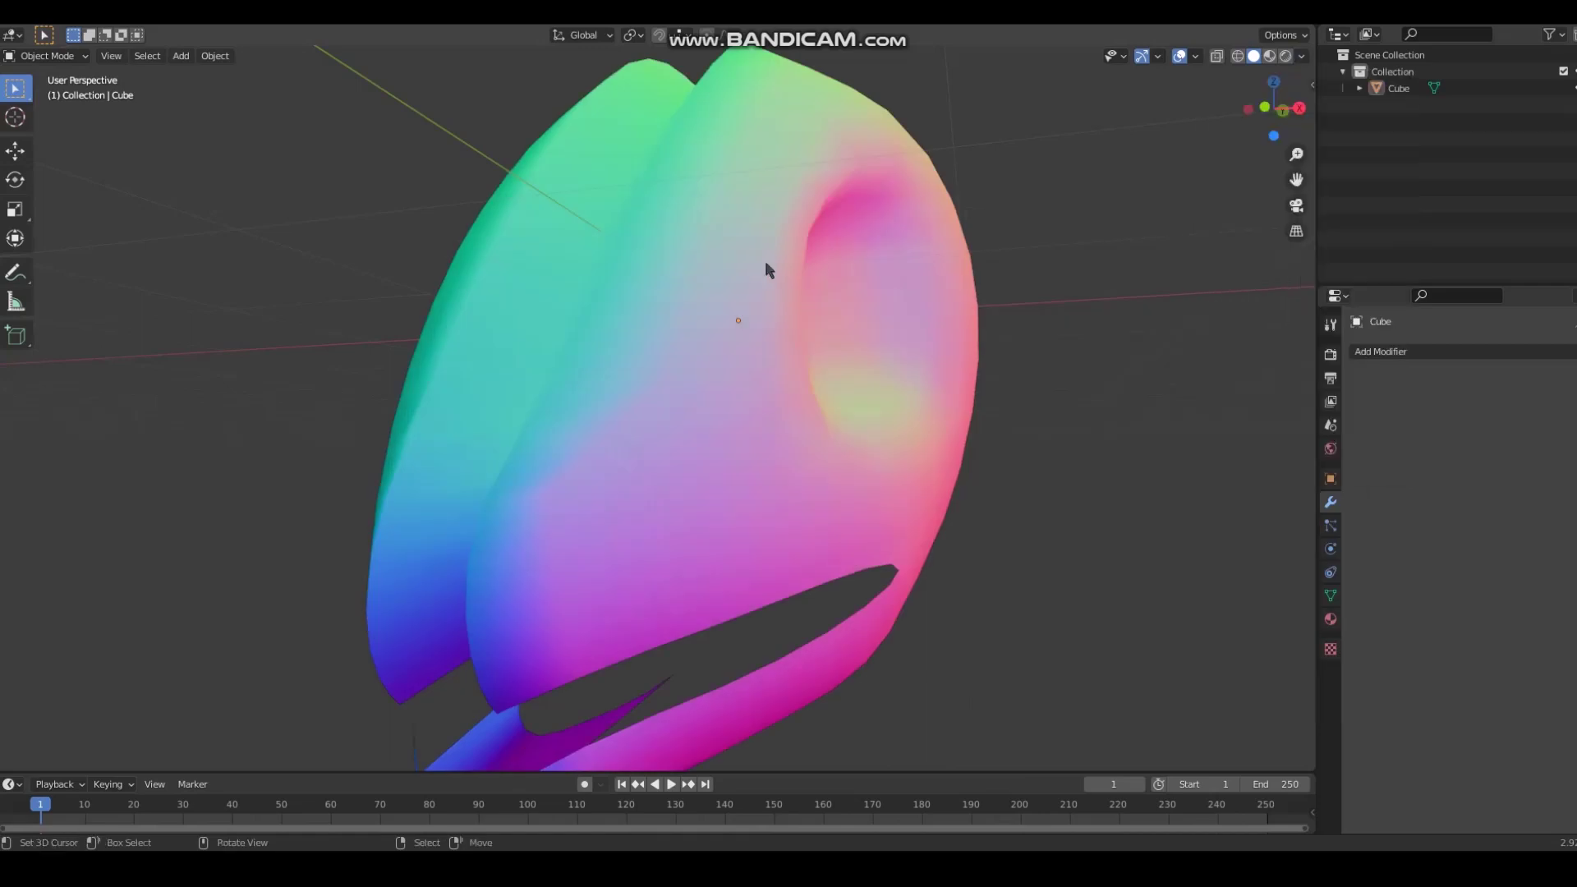
Step: Undo the centre groove and the application of the Subdivision modifier
{"action": "middle_click_drag", "start_coordinate": [767, 264], "coordinate": [978, 262]}
{"action": "key", "text": "Tab"}
{"action": "scroll", "coordinate": [493, 394], "scroll_direction": "down", "scroll_amount": 1}
{"action": "key", "text": "ctrl+z"}
{"action": "scroll", "coordinate": [493, 395], "scroll_direction": "up", "scroll_amount": 1}
{"action": "key", "text": "Tab"}
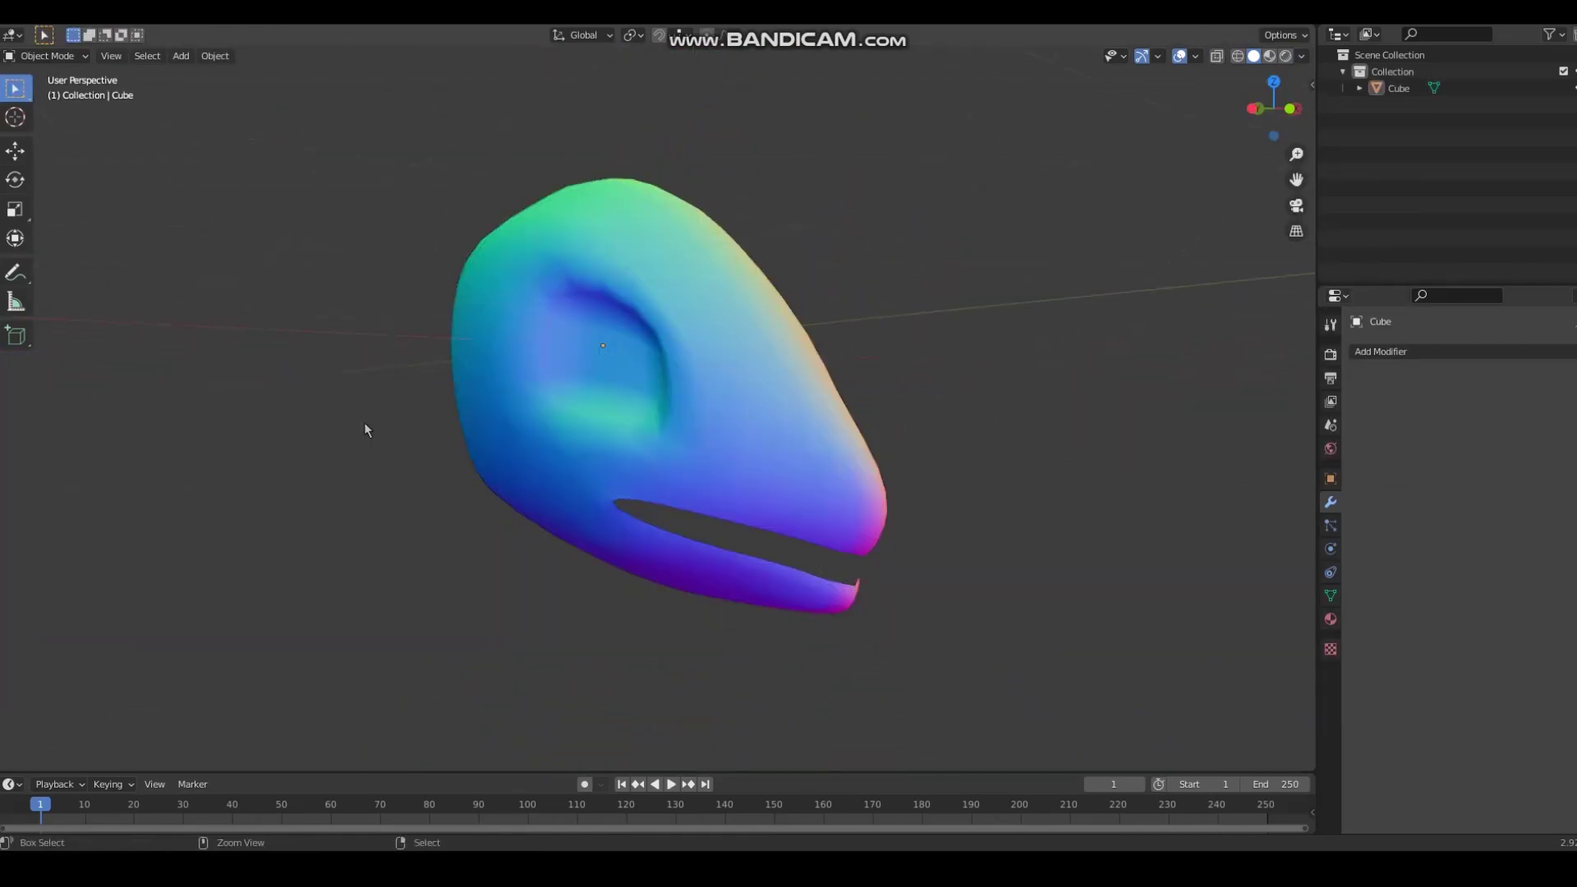
{"action": "key", "text": "ctrl+1"}
{"action": "key", "text": "a"}
{"action": "scroll", "coordinate": [367, 424], "scroll_direction": "up", "scroll_amount": 2}
Step: In Edit Mode, select the edge loops around the outer rims of the eye sockets
{"action": "left_click", "coordinate": [82, 57]}
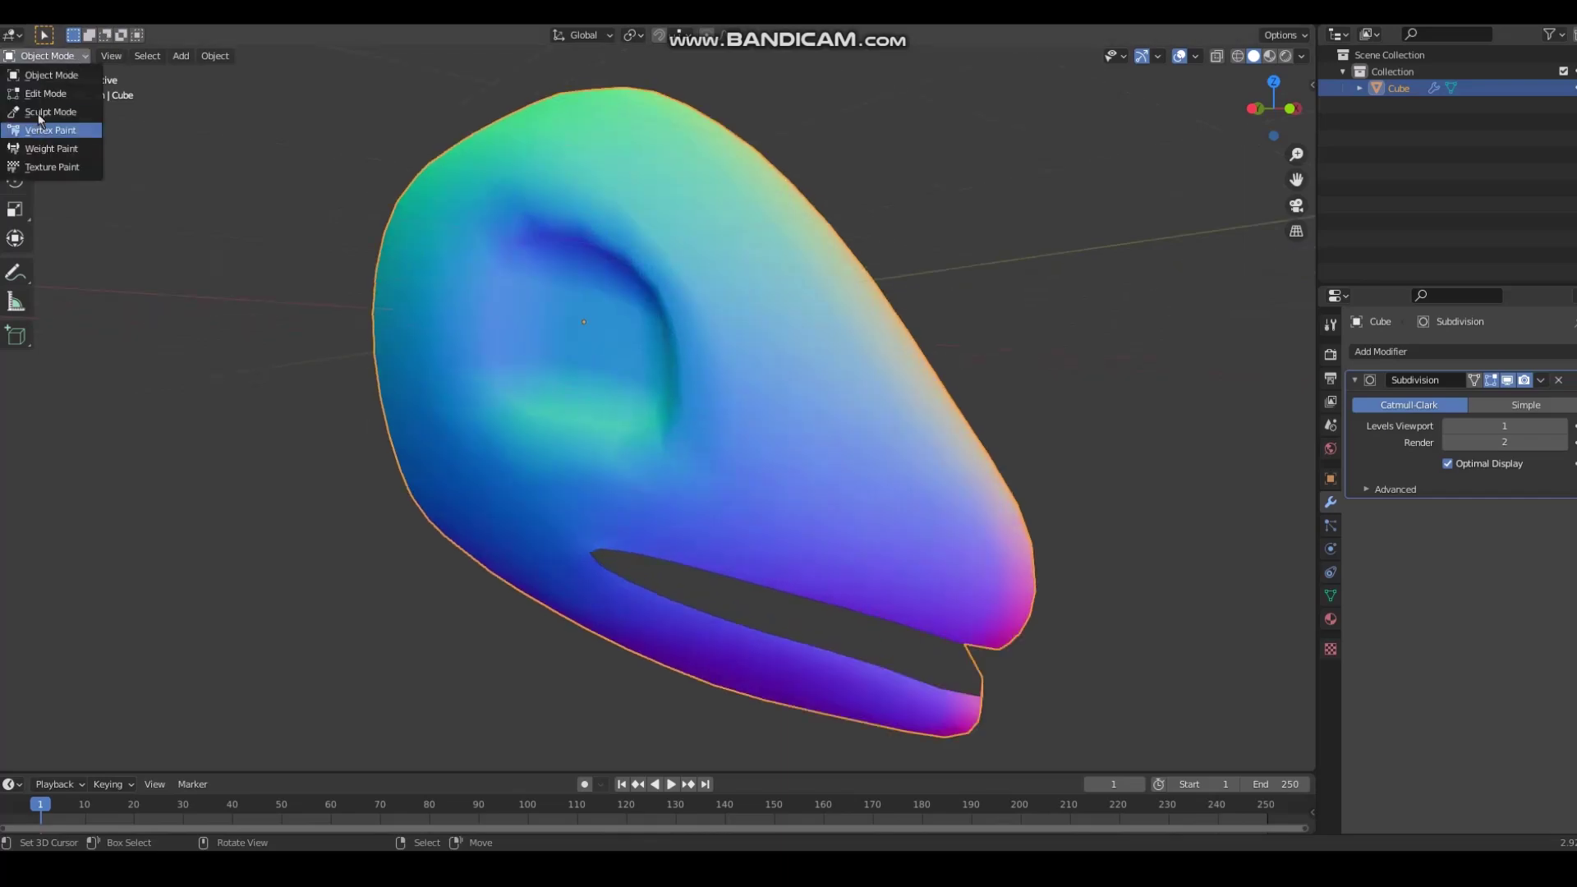
{"action": "left_click", "coordinate": [38, 92]}
{"action": "left_click", "coordinate": [518, 219], "text": "shift"}
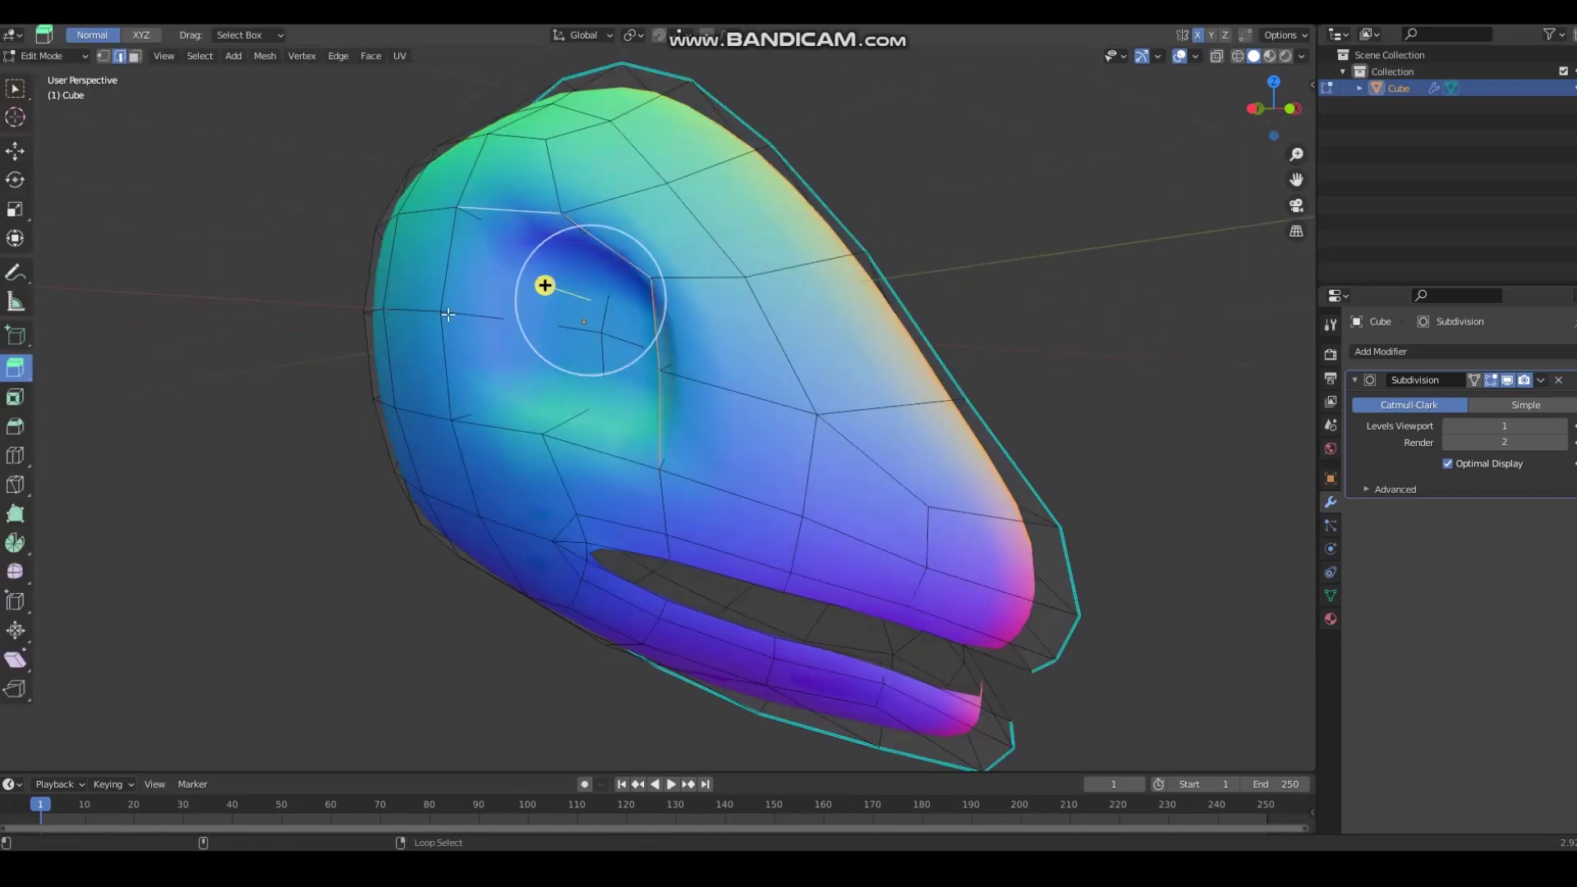
{"action": "middle_click_drag", "start_coordinate": [600, 443], "coordinate": [622, 309]}
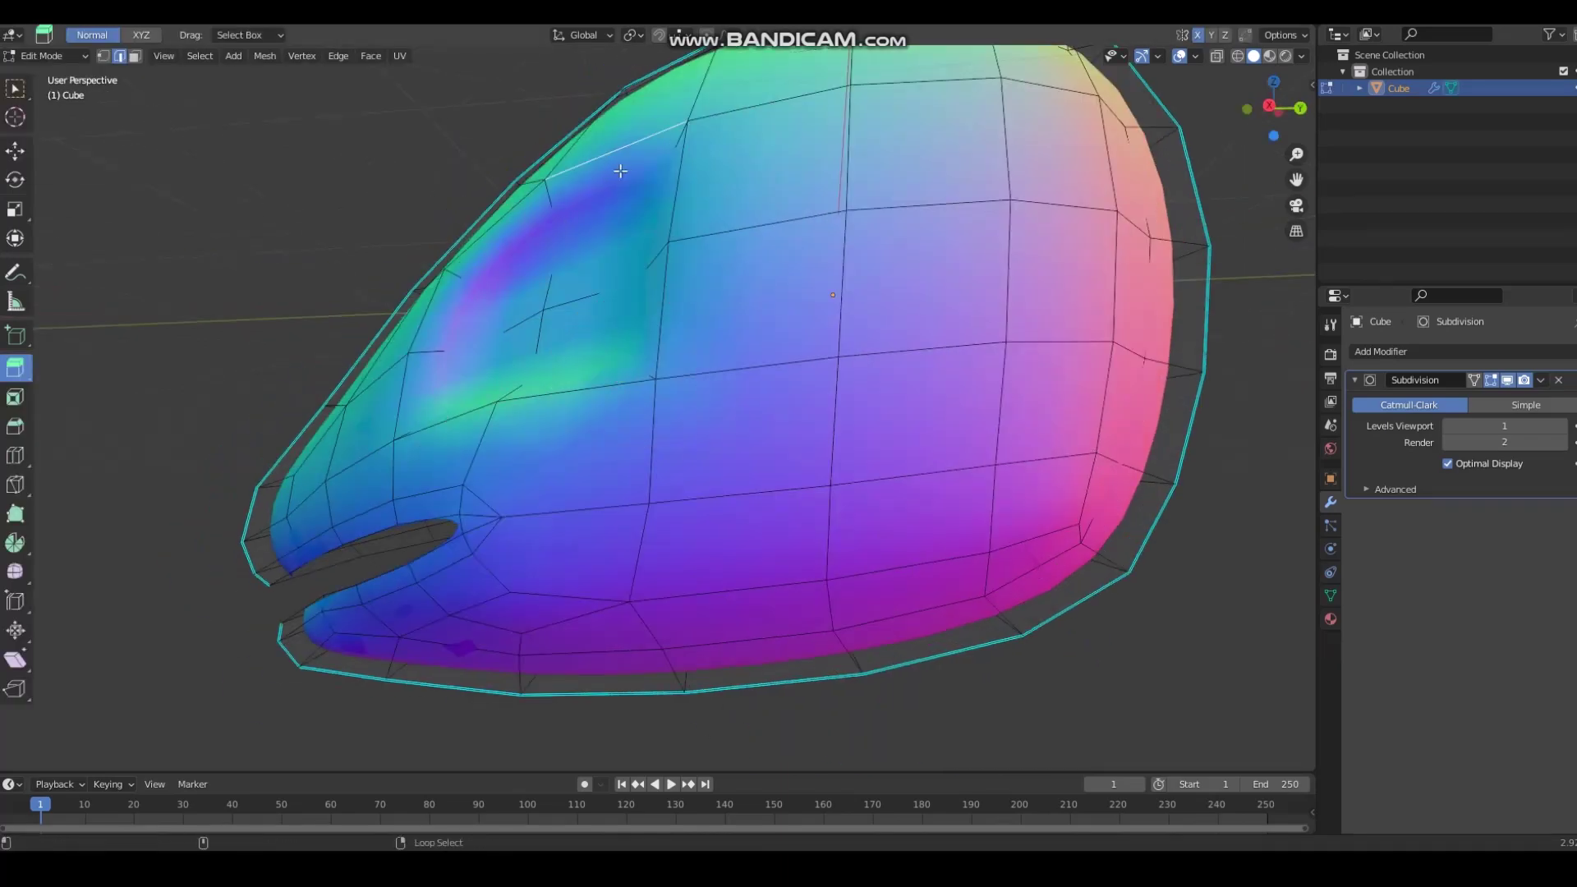
{"action": "left_click", "coordinate": [565, 389], "text": "shift"}
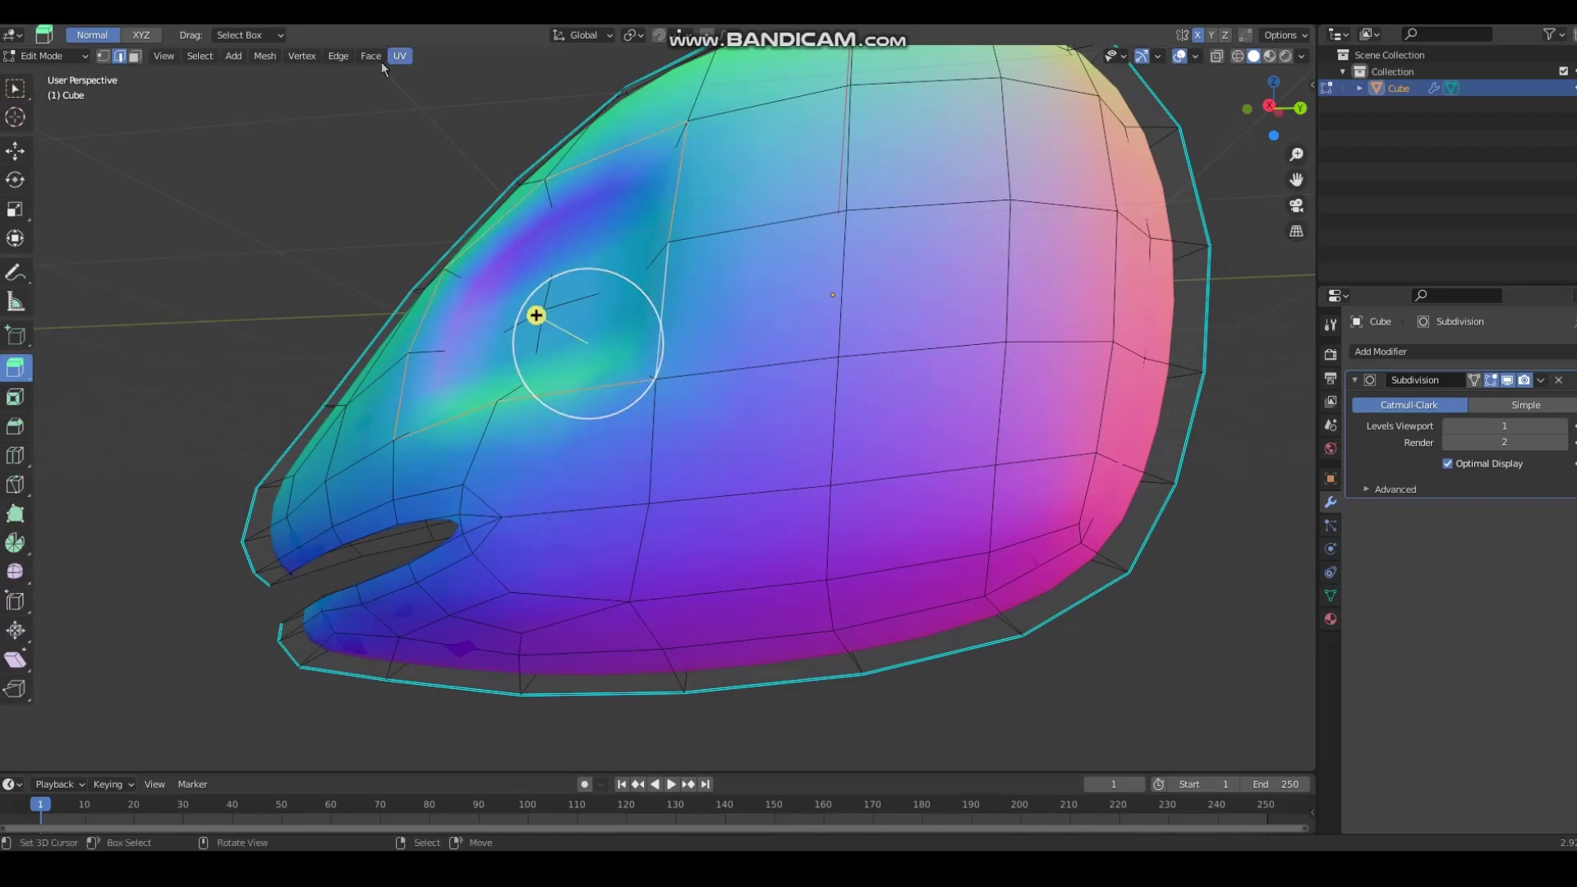
Step: Mark the selected eye-socket rim edges on both sides as sharp
{"action": "middle_click_drag", "start_coordinate": [439, 140], "coordinate": [350, 154]}
{"action": "left_click", "coordinate": [345, 55]}
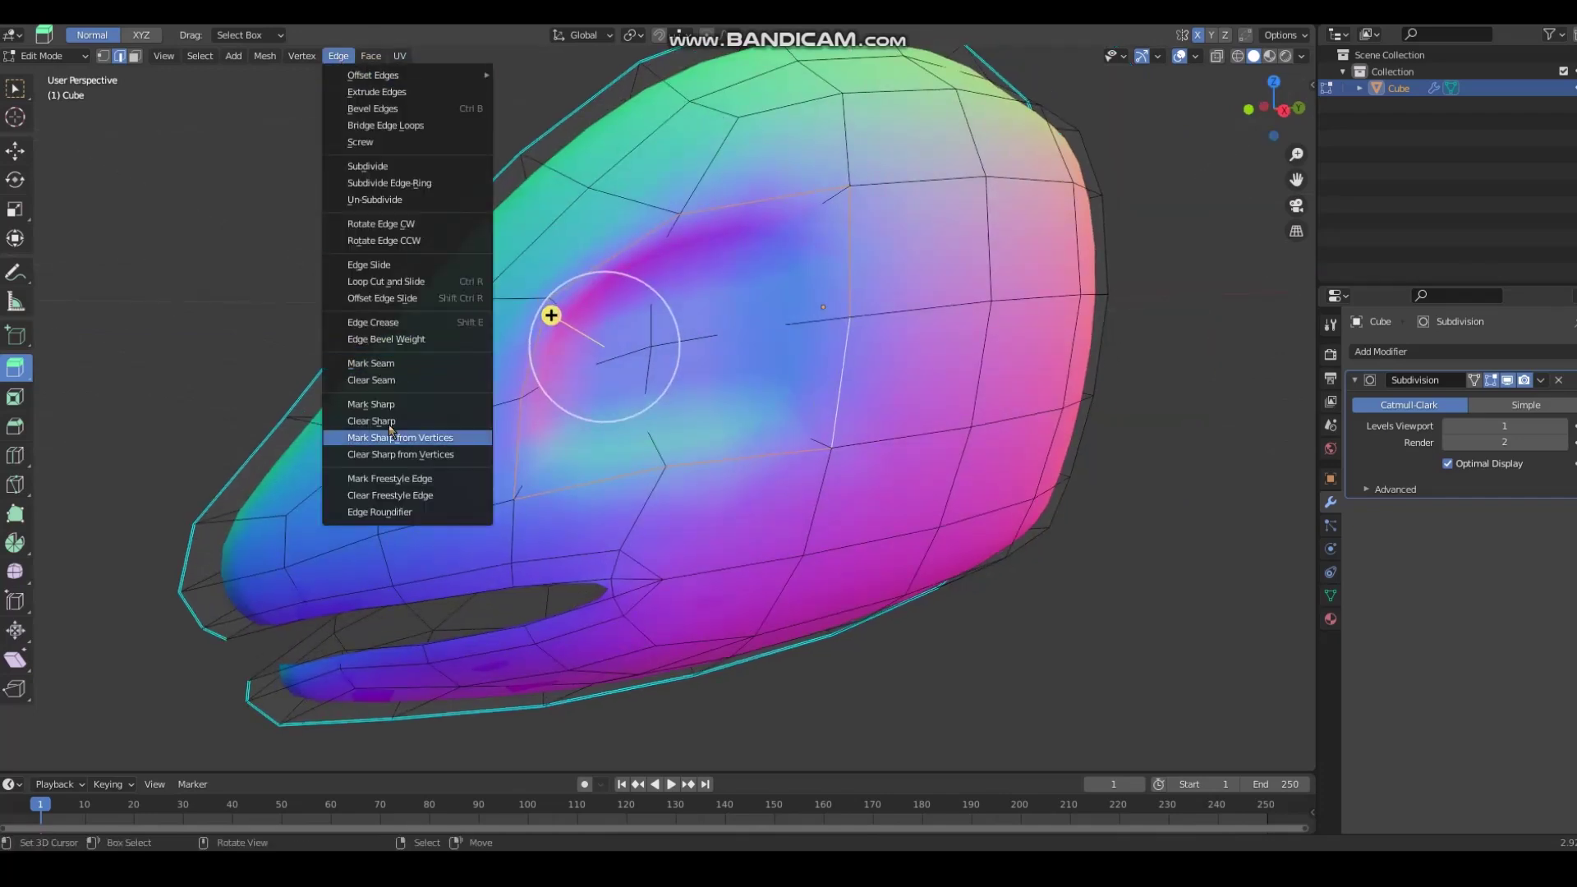
{"action": "left_click", "coordinate": [391, 405]}
{"action": "left_click", "coordinate": [339, 57]}
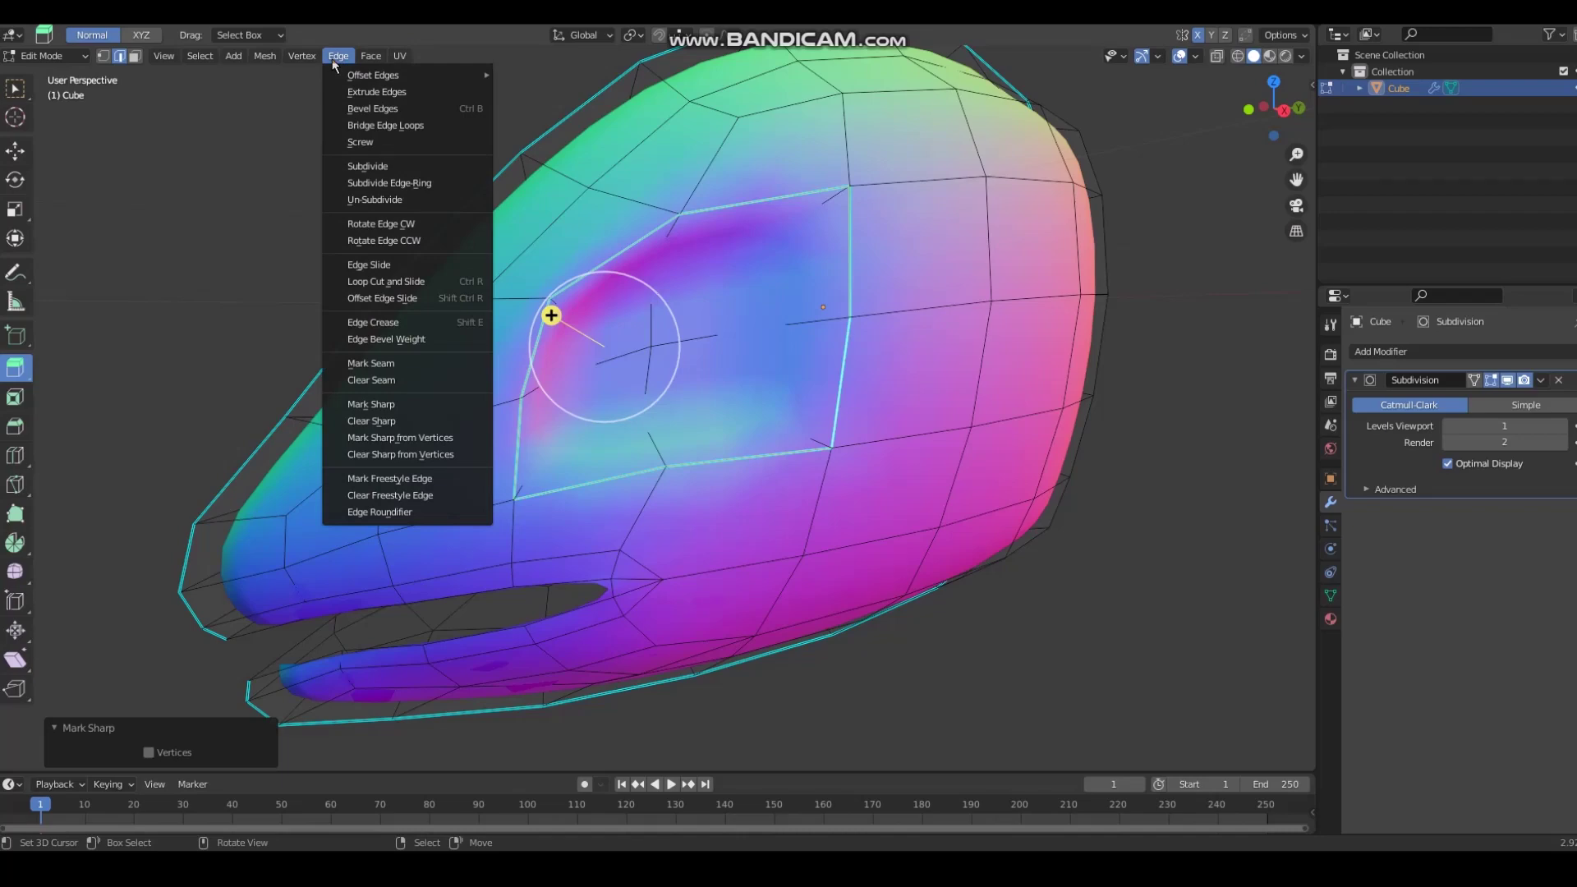
{"action": "left_click", "coordinate": [396, 405]}
Step: Smooth the vertices of the eye-socket rim loops on both sides of the head
{"action": "middle_click_drag", "start_coordinate": [396, 404], "coordinate": [442, 334]}
{"action": "key", "text": "ctrl+alt+s"}
{"action": "key", "text": "ctrl+alt+s"}
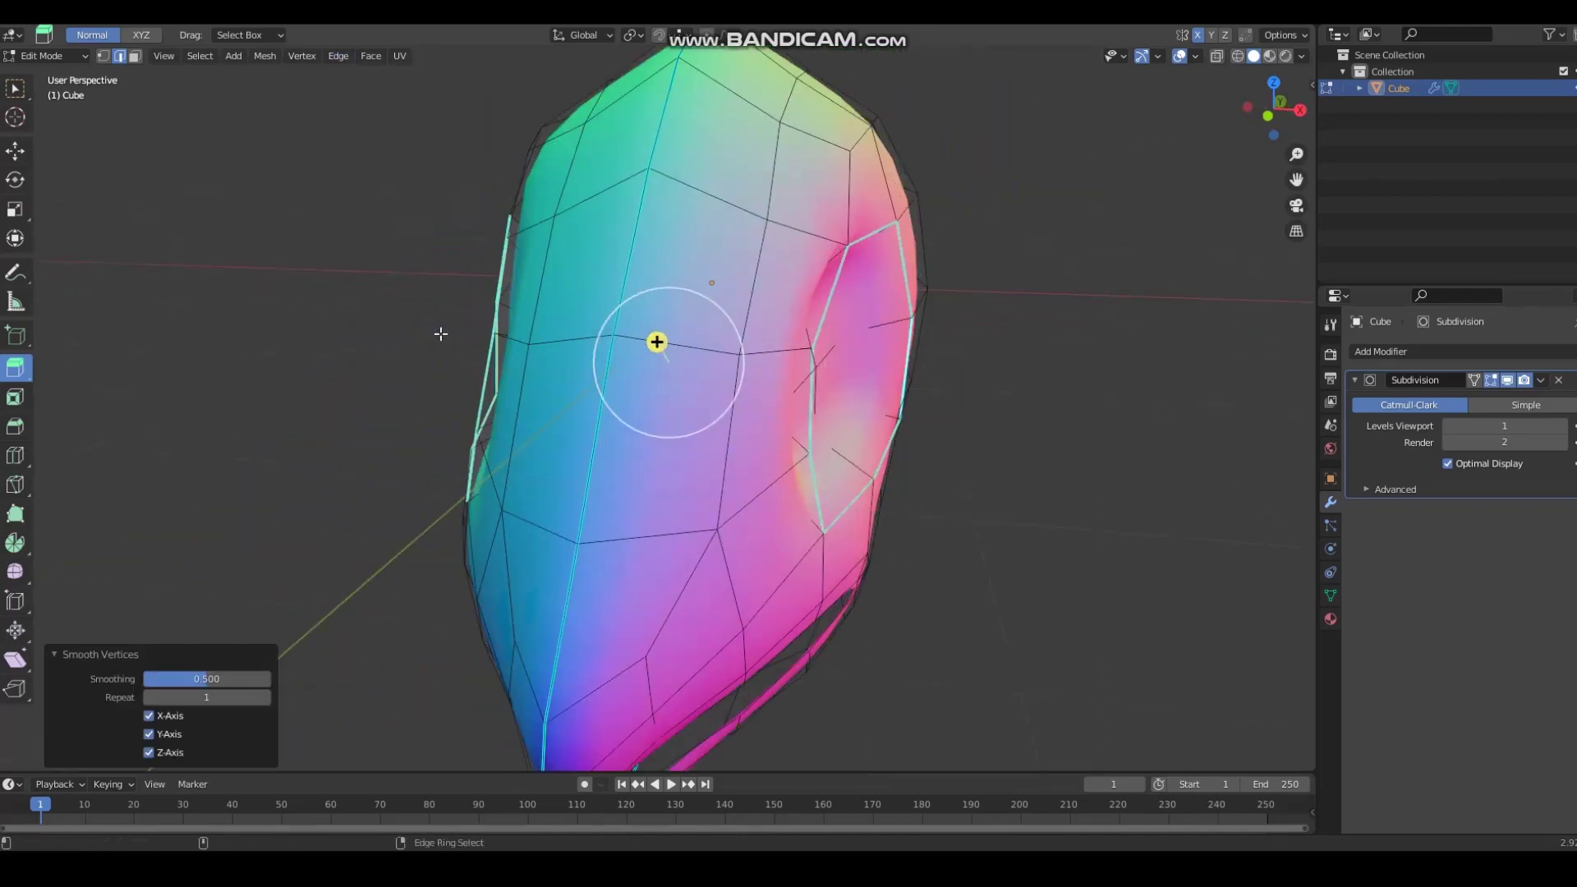
{"action": "key", "text": "ctrl+z"}
Step: Select the whole head, widen it along the X axis with the Scale tool, and clear the selection
{"action": "key", "text": "a"}
{"action": "left_click", "coordinate": [14, 215]}
{"action": "scroll", "coordinate": [657, 403], "scroll_direction": "down", "scroll_amount": 2}
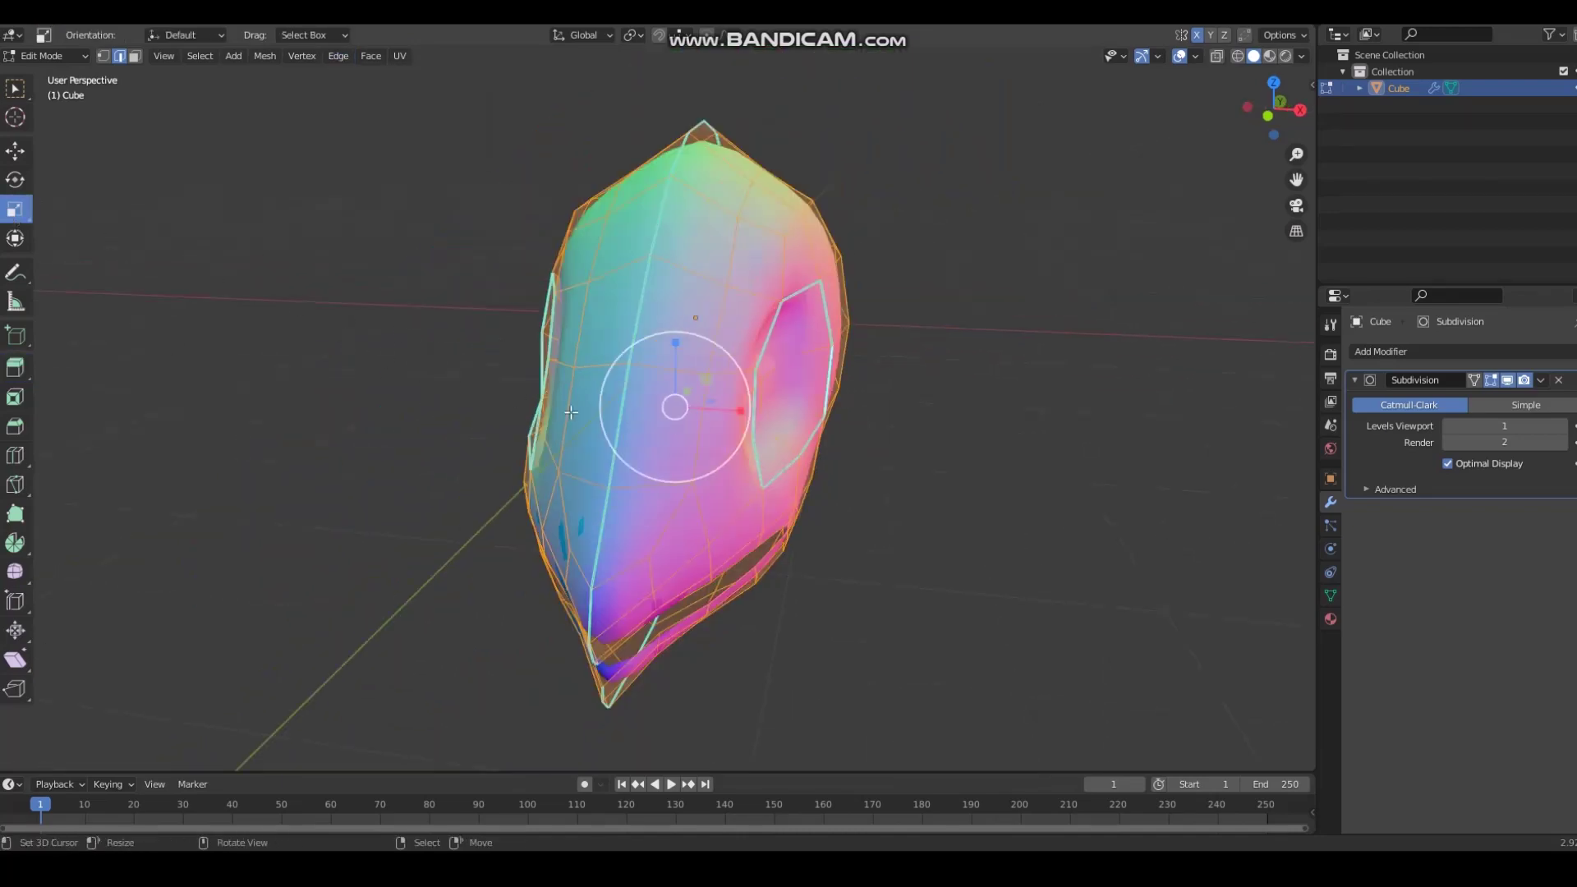
{"action": "middle_click_drag", "start_coordinate": [667, 407], "coordinate": [727, 403]}
{"action": "left_click_drag", "start_coordinate": [735, 404], "coordinate": [770, 408]}
{"action": "right_click", "coordinate": [443, 390]}
{"action": "middle_click_drag", "start_coordinate": [443, 390], "coordinate": [489, 362]}
{"action": "key", "text": "alt+a"}
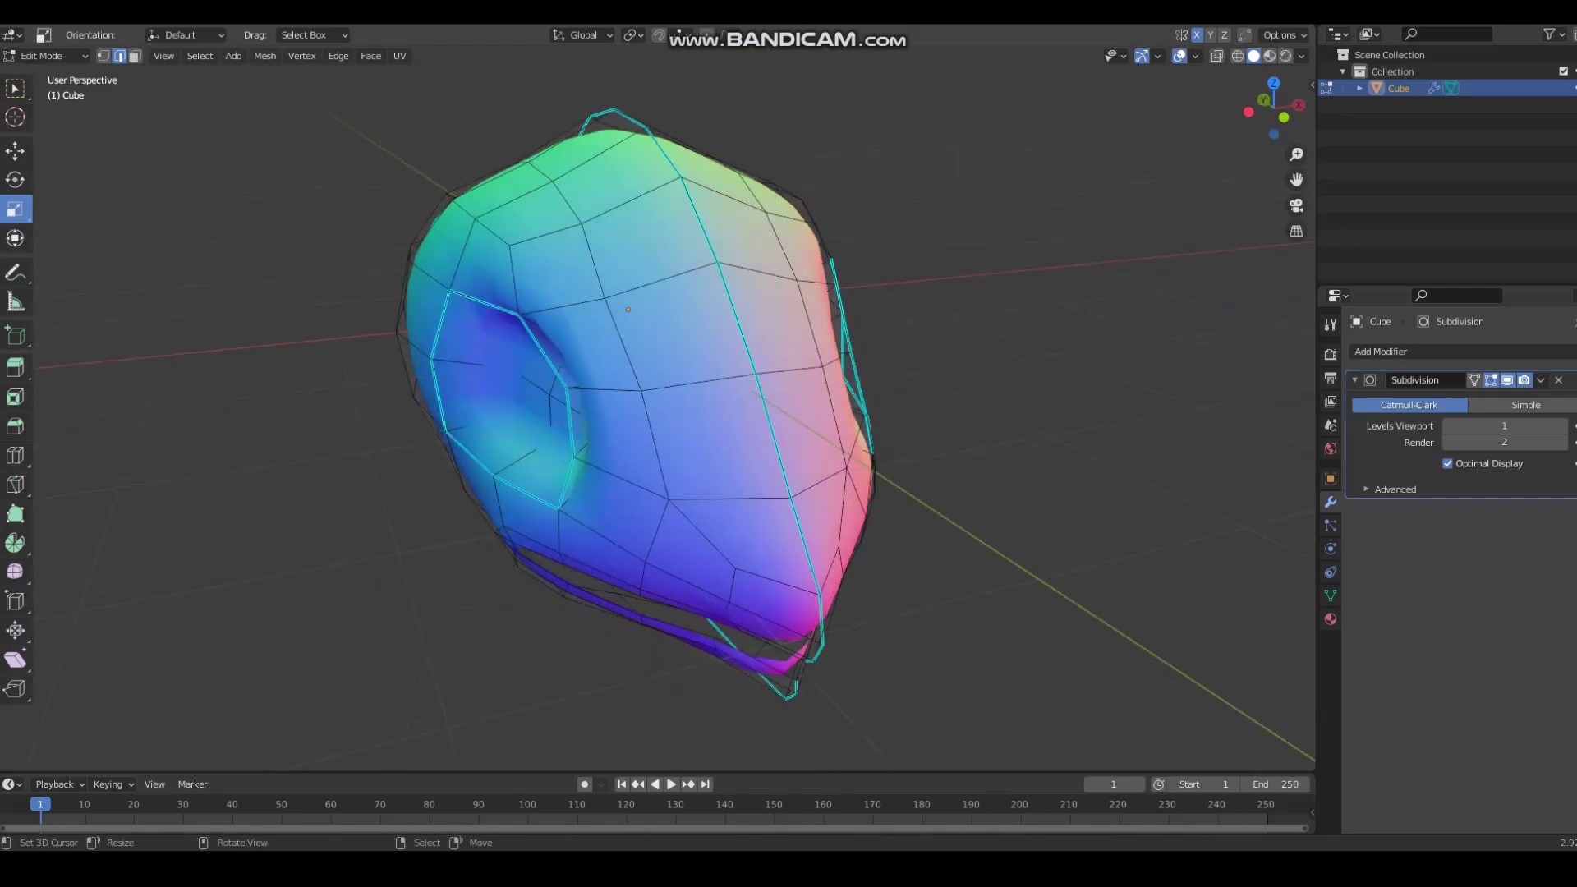
Step: Return to Object Mode and apply the Subdivision modifier to the reshaped head
{"action": "left_click", "coordinate": [72, 57]}
{"action": "scroll", "coordinate": [232, 260], "scroll_direction": "down", "scroll_amount": 3}
{"action": "middle_click_drag", "start_coordinate": [232, 260], "coordinate": [312, 285]}
{"action": "left_click", "coordinate": [46, 59]}
{"action": "left_click", "coordinate": [82, 74]}
{"action": "key", "text": "alt+a"}
{"action": "scroll", "coordinate": [312, 285], "scroll_direction": "up", "scroll_amount": 3}
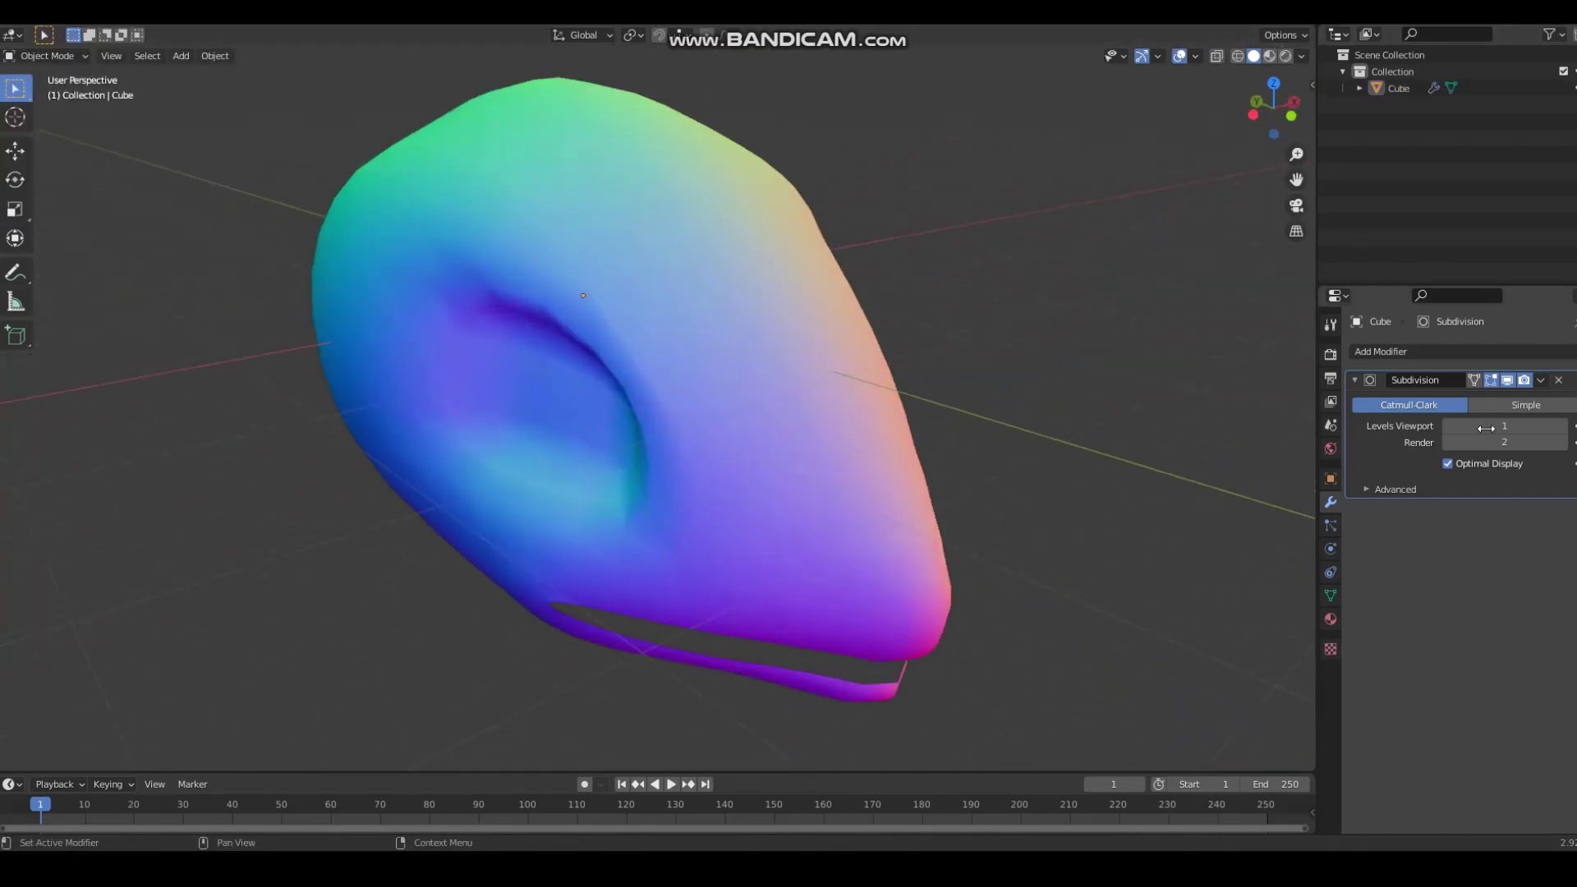
{"action": "left_click", "coordinate": [1543, 380]}
{"action": "left_click", "coordinate": [1479, 398]}
Step: In Edit Mode, select the edge loop inside the eye socket and move it about 0.245 m along X into the head
{"action": "left_click", "coordinate": [46, 56]}
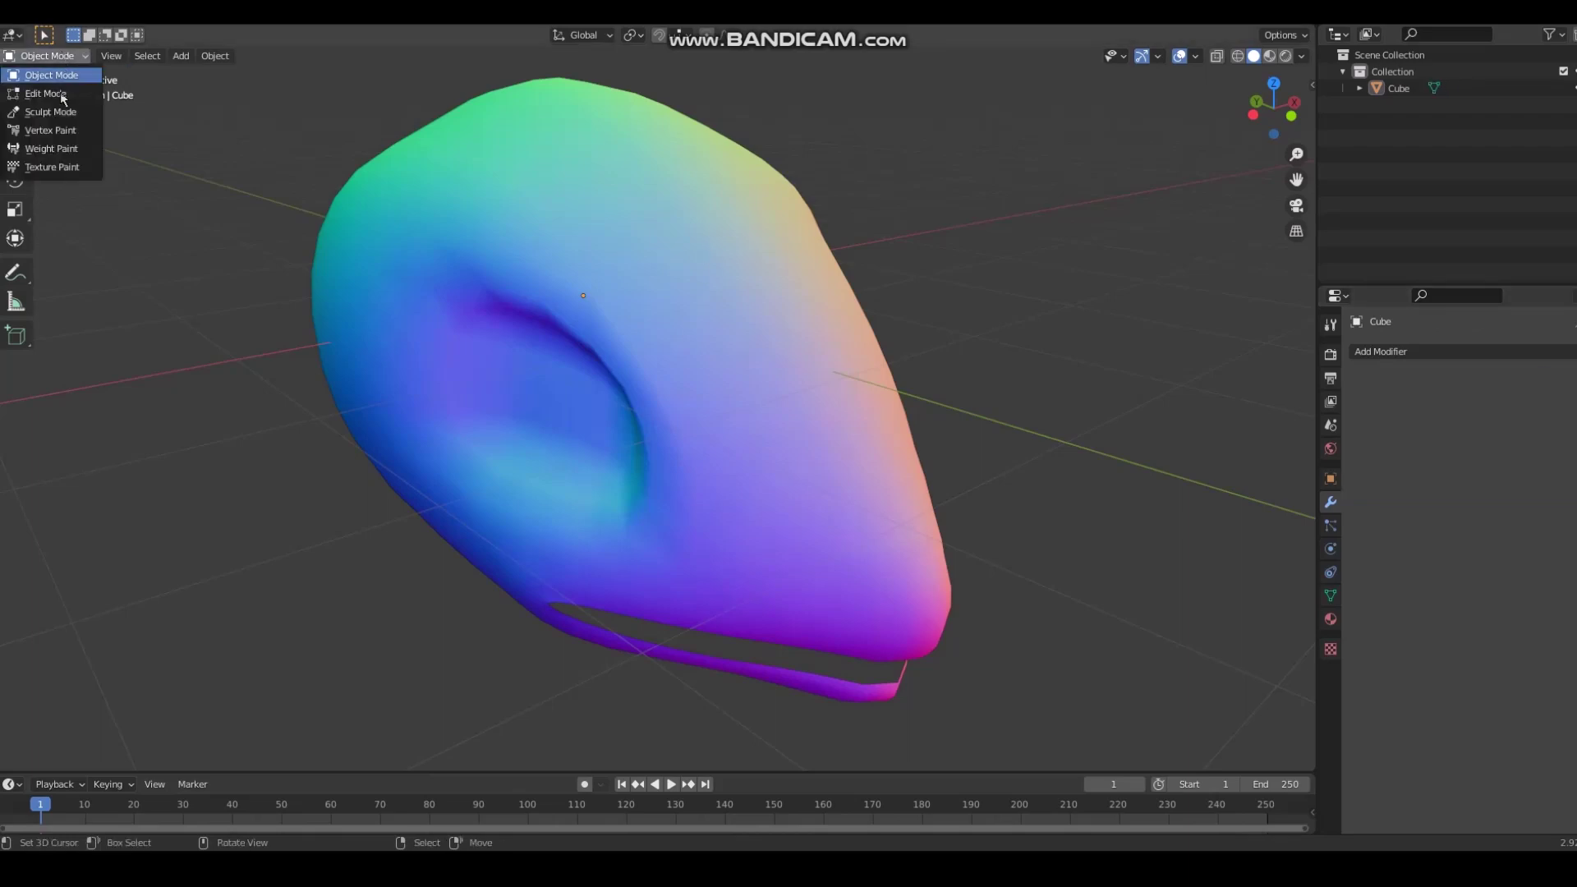
{"action": "left_click", "coordinate": [74, 58]}
{"action": "left_click", "coordinate": [60, 92]}
{"action": "middle_click_drag", "start_coordinate": [276, 370], "coordinate": [341, 327]}
{"action": "left_click", "coordinate": [494, 258], "text": "alt"}
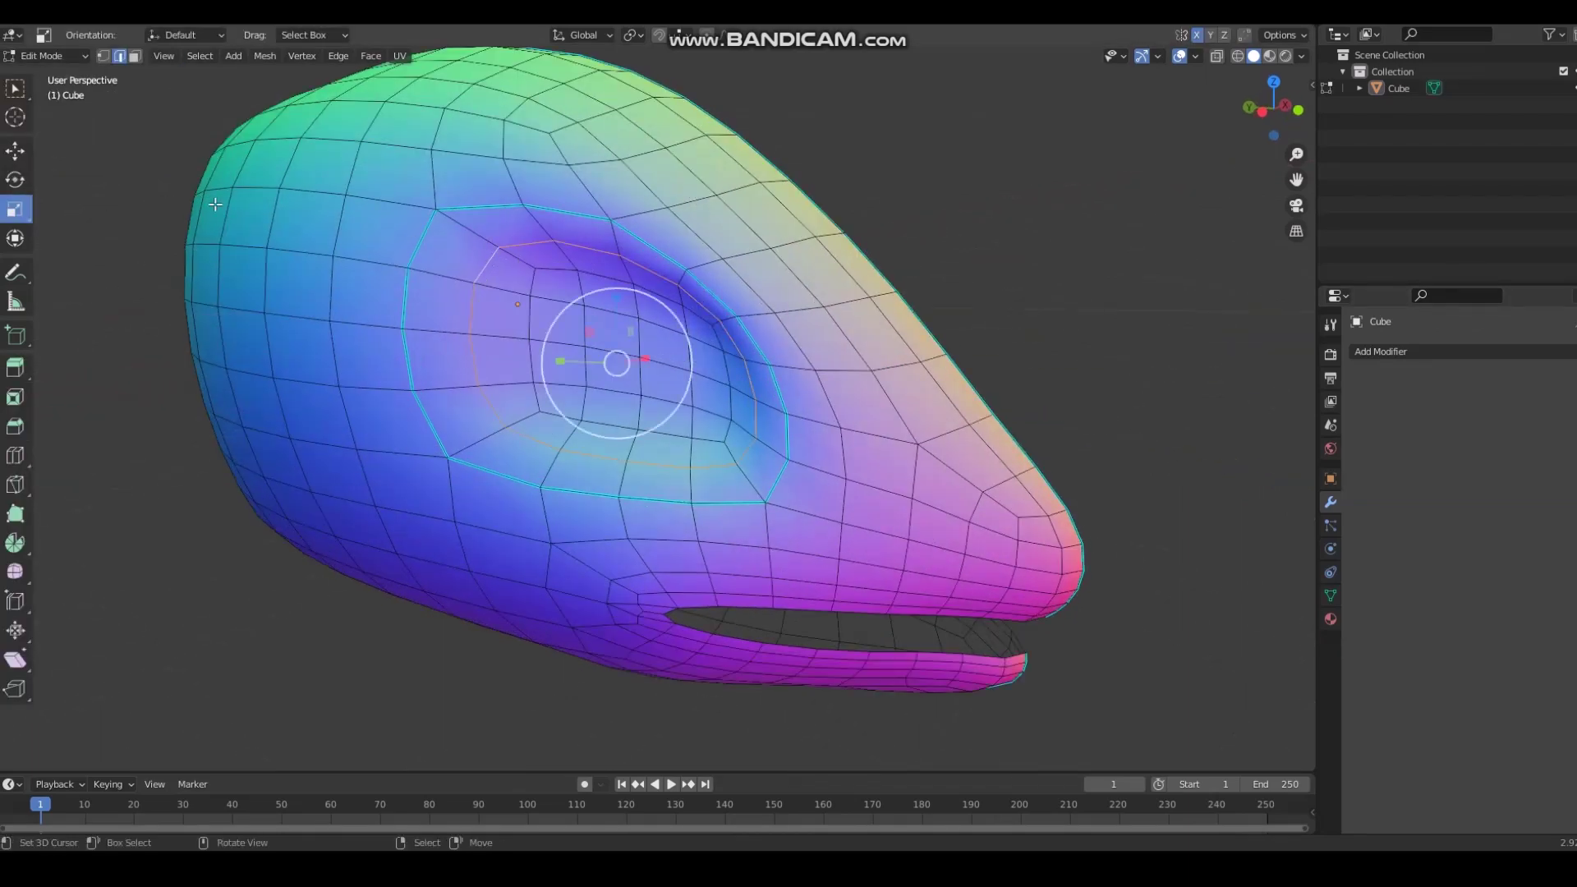
{"action": "left_click", "coordinate": [23, 150]}
{"action": "scroll", "coordinate": [592, 345], "scroll_direction": "down", "scroll_amount": 2}
{"action": "middle_click_drag", "start_coordinate": [591, 346], "coordinate": [729, 384]}
{"action": "left_click_drag", "start_coordinate": [737, 386], "coordinate": [707, 367]}
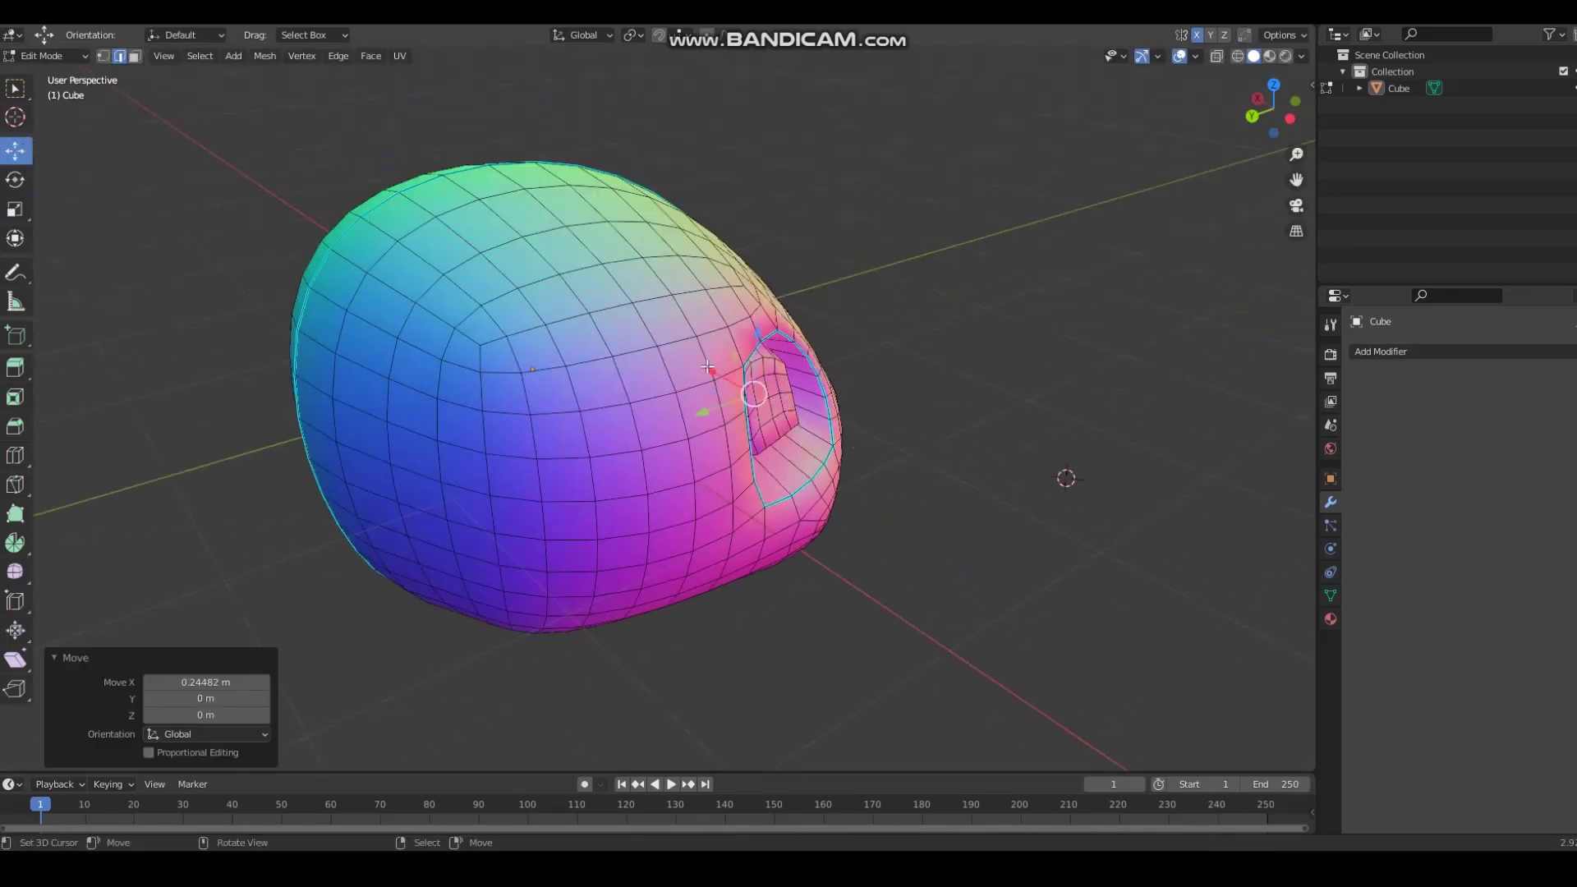
Step: Grow the selection around the inner eye-socket loop, smooth its vertices repeatedly, and clear the selection
{"action": "scroll", "coordinate": [588, 327], "scroll_direction": "up", "scroll_amount": 2}
{"action": "middle_click_drag", "start_coordinate": [707, 366], "coordinate": [530, 303]}
{"action": "key", "text": "ctrl+KP_Add"}
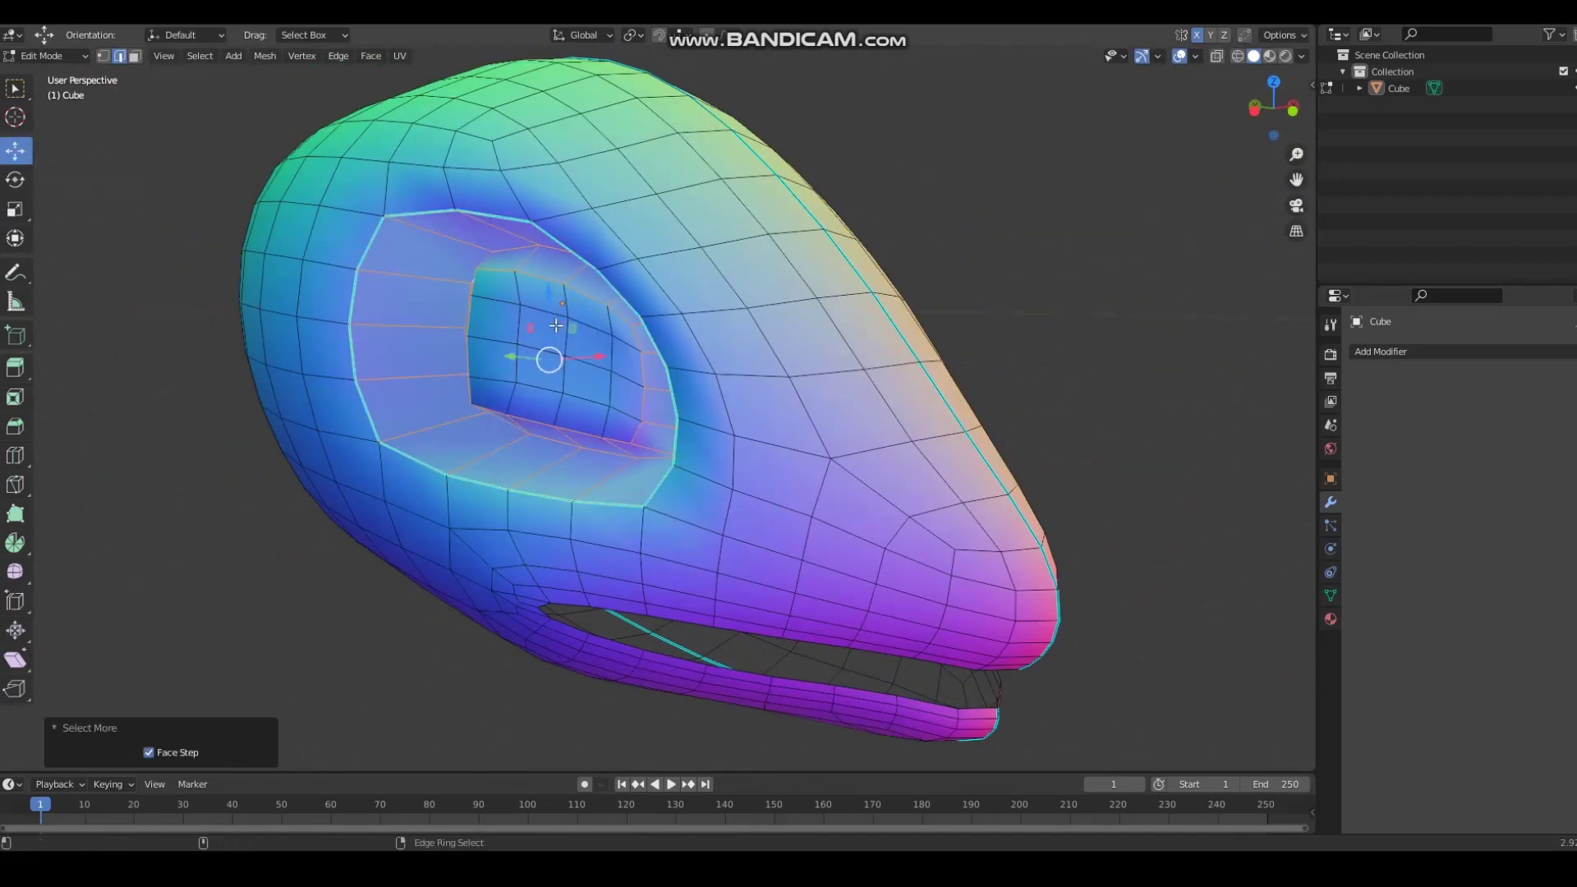
{"action": "key", "text": "shift+r"}
{"action": "key", "text": "shift+r"}
{"action": "right_click", "coordinate": [554, 323]}
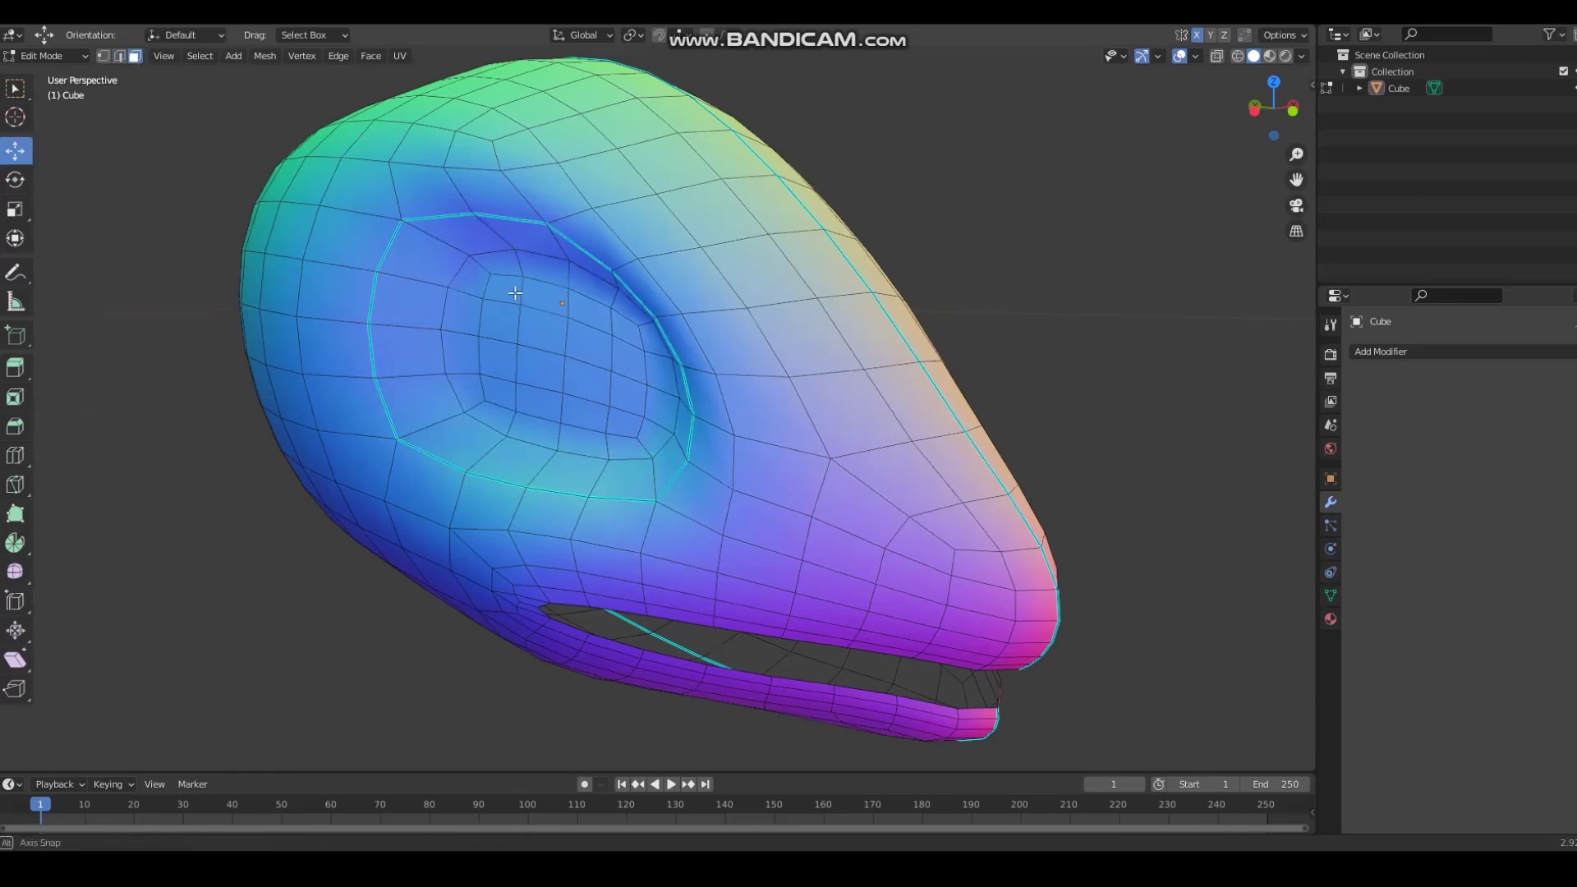
Step: In face selection mode, select the floor faces of the eye sockets and move them about 0.284 m inward along X
{"action": "middle_click_drag", "start_coordinate": [515, 293], "coordinate": [640, 375]}
{"action": "left_click", "coordinate": [655, 361]}
{"action": "left_click", "coordinate": [709, 390], "text": "shift"}
{"action": "key", "text": "ctrl+KP_Add"}
{"action": "key", "text": "ctrl+KP_Add"}
{"action": "key", "text": "g"}
{"action": "left_click", "coordinate": [697, 374]}
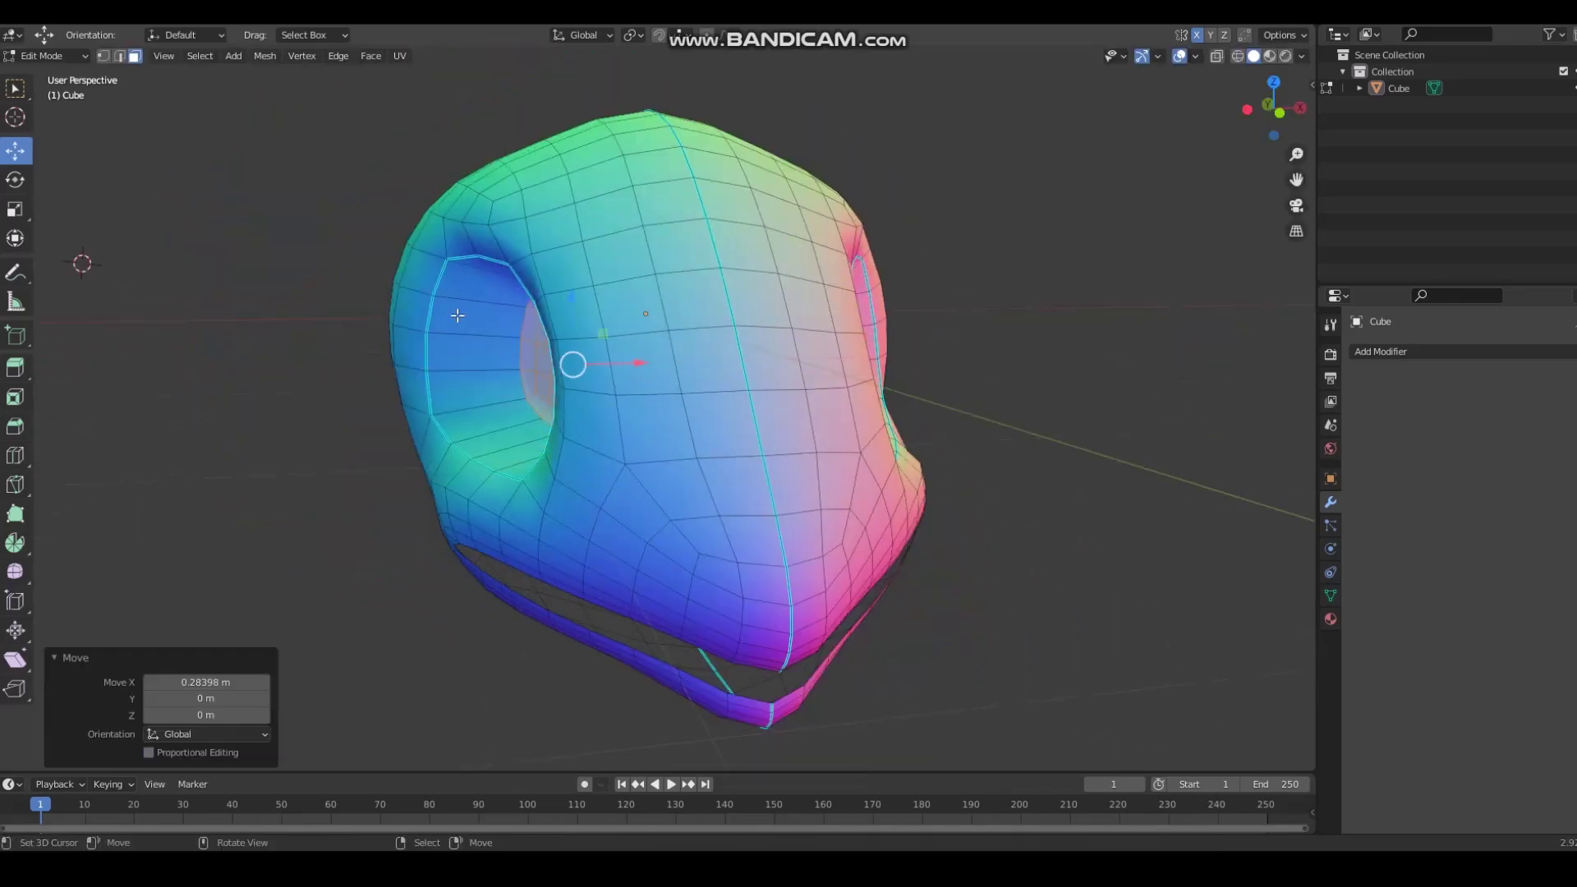
Step: Scale the recessed floor faces of the eye sockets
{"action": "middle_click_drag", "start_coordinate": [458, 313], "coordinate": [559, 317]}
{"action": "key", "text": "s"}
{"action": "left_click", "coordinate": [279, 247]}
Step: Extend the selection over the whole socket interior up to the sharp rim and smooth its vertices repeatedly
{"action": "middle_click_drag", "start_coordinate": [723, 361], "coordinate": [651, 369]}
{"action": "left_click_drag", "start_coordinate": [651, 369], "coordinate": [575, 353]}
{"action": "key", "text": "shift+r"}
{"action": "key", "text": "shift+r"}
{"action": "key", "text": "shift+r"}
{"action": "key", "text": "shift+r"}
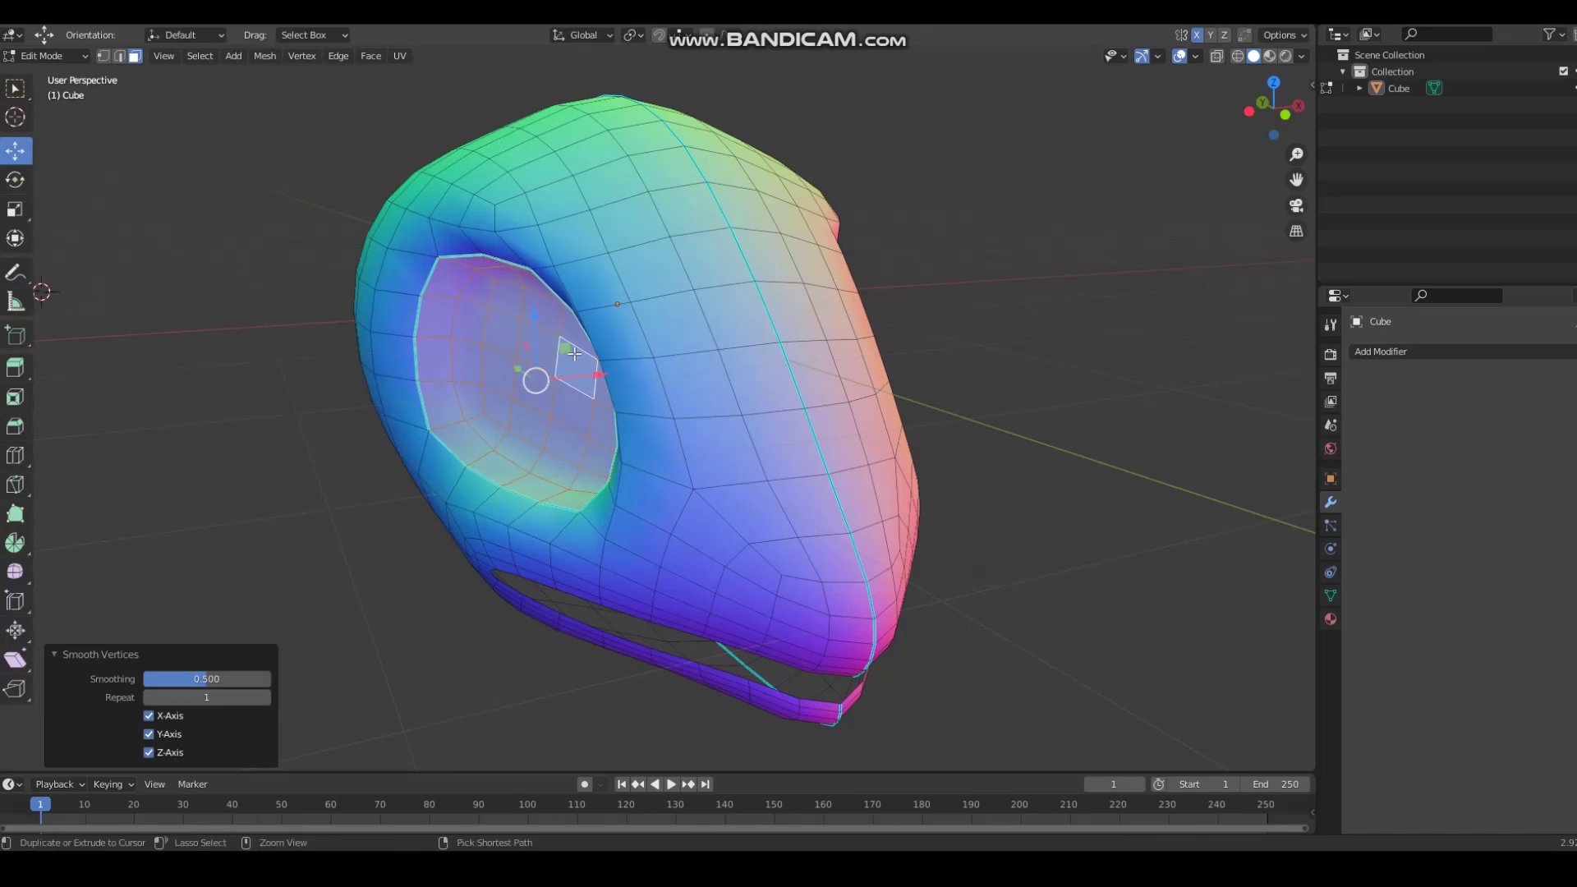
Step: Select the ring of wall faces just inside the eye-socket rims and scale it up by about 1.35
{"action": "left_click", "coordinate": [158, 252]}
{"action": "middle_click_drag", "start_coordinate": [157, 252], "coordinate": [464, 270]}
{"action": "right_click", "coordinate": [506, 320], "text": "alt"}
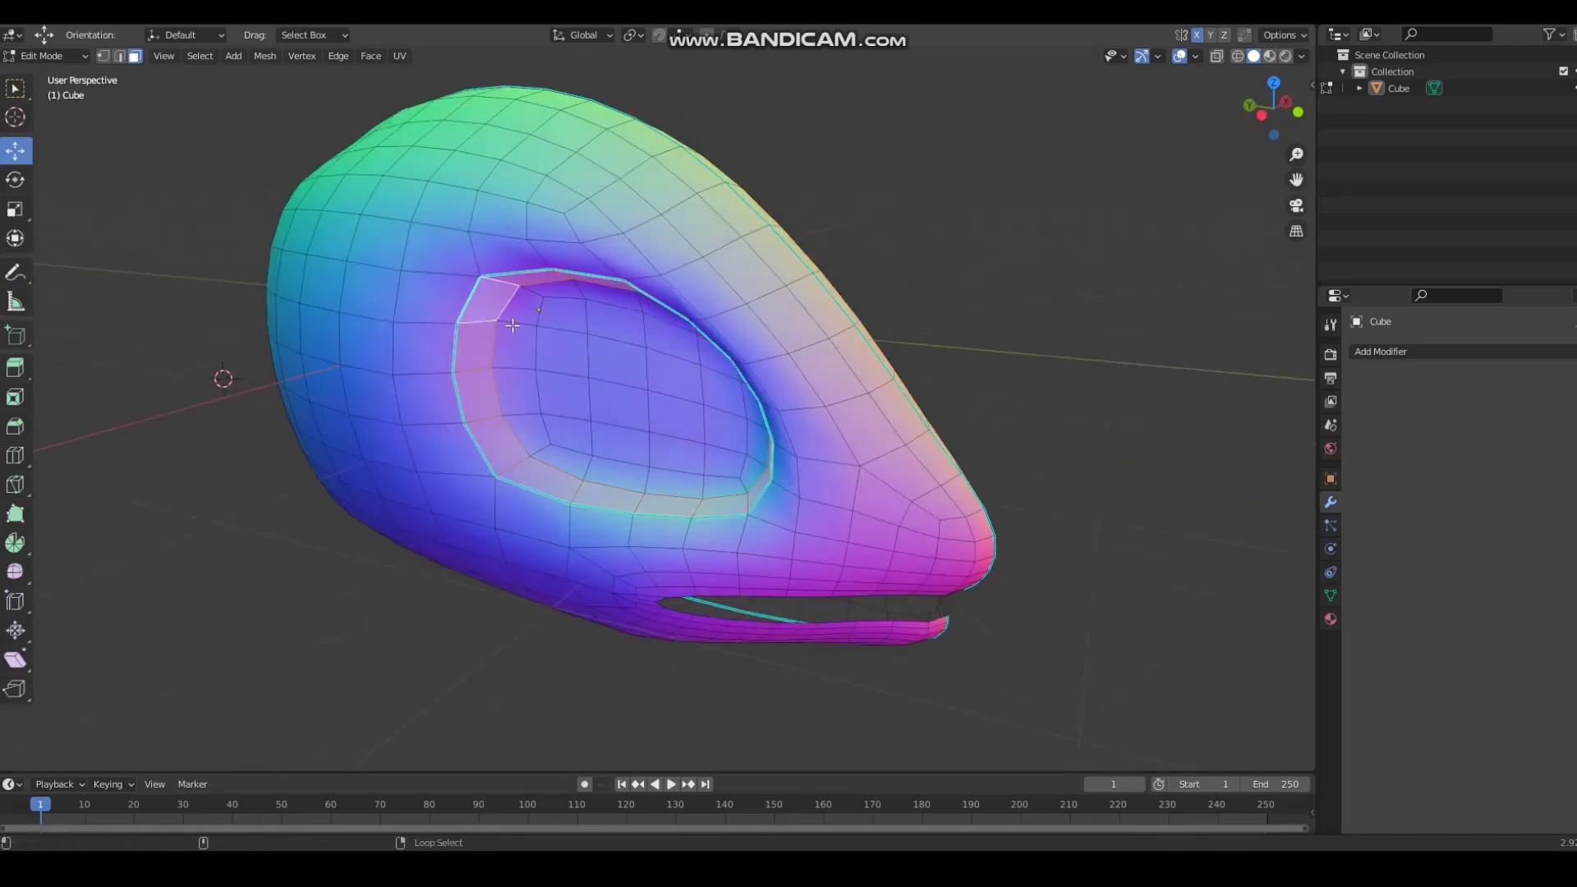
{"action": "right_click", "coordinate": [537, 328]}
{"action": "right_click", "coordinate": [515, 322]}
{"action": "right_click", "coordinate": [515, 321], "text": "alt"}
{"action": "key", "text": "s"}
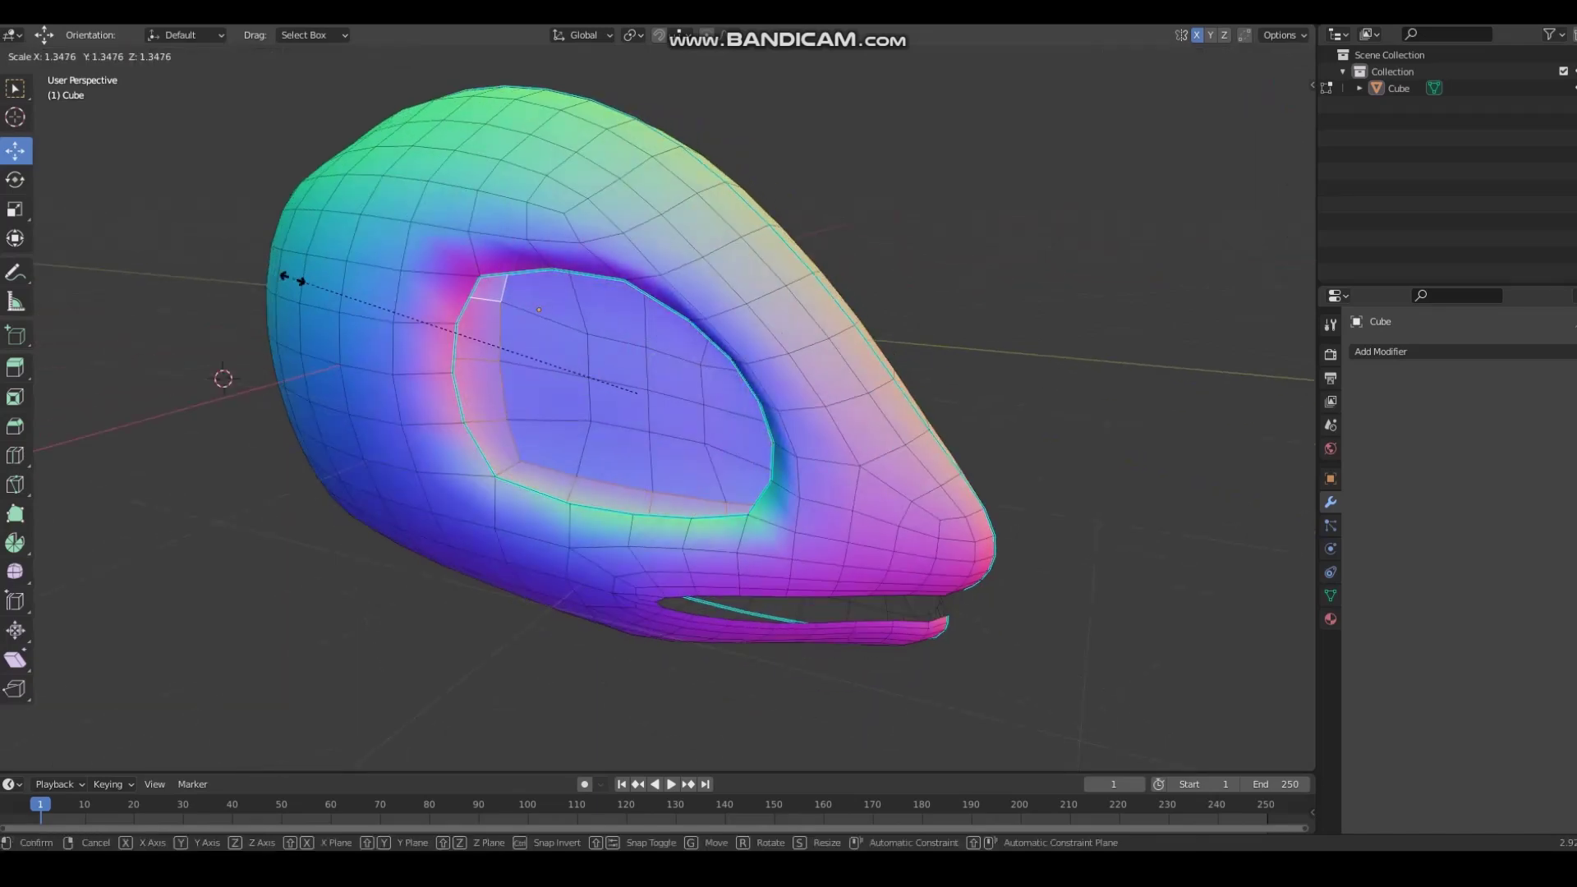
{"action": "left_click", "coordinate": [291, 276]}
{"action": "middle_click_drag", "start_coordinate": [343, 388], "coordinate": [390, 400]}
{"action": "left_click", "coordinate": [958, 633]}
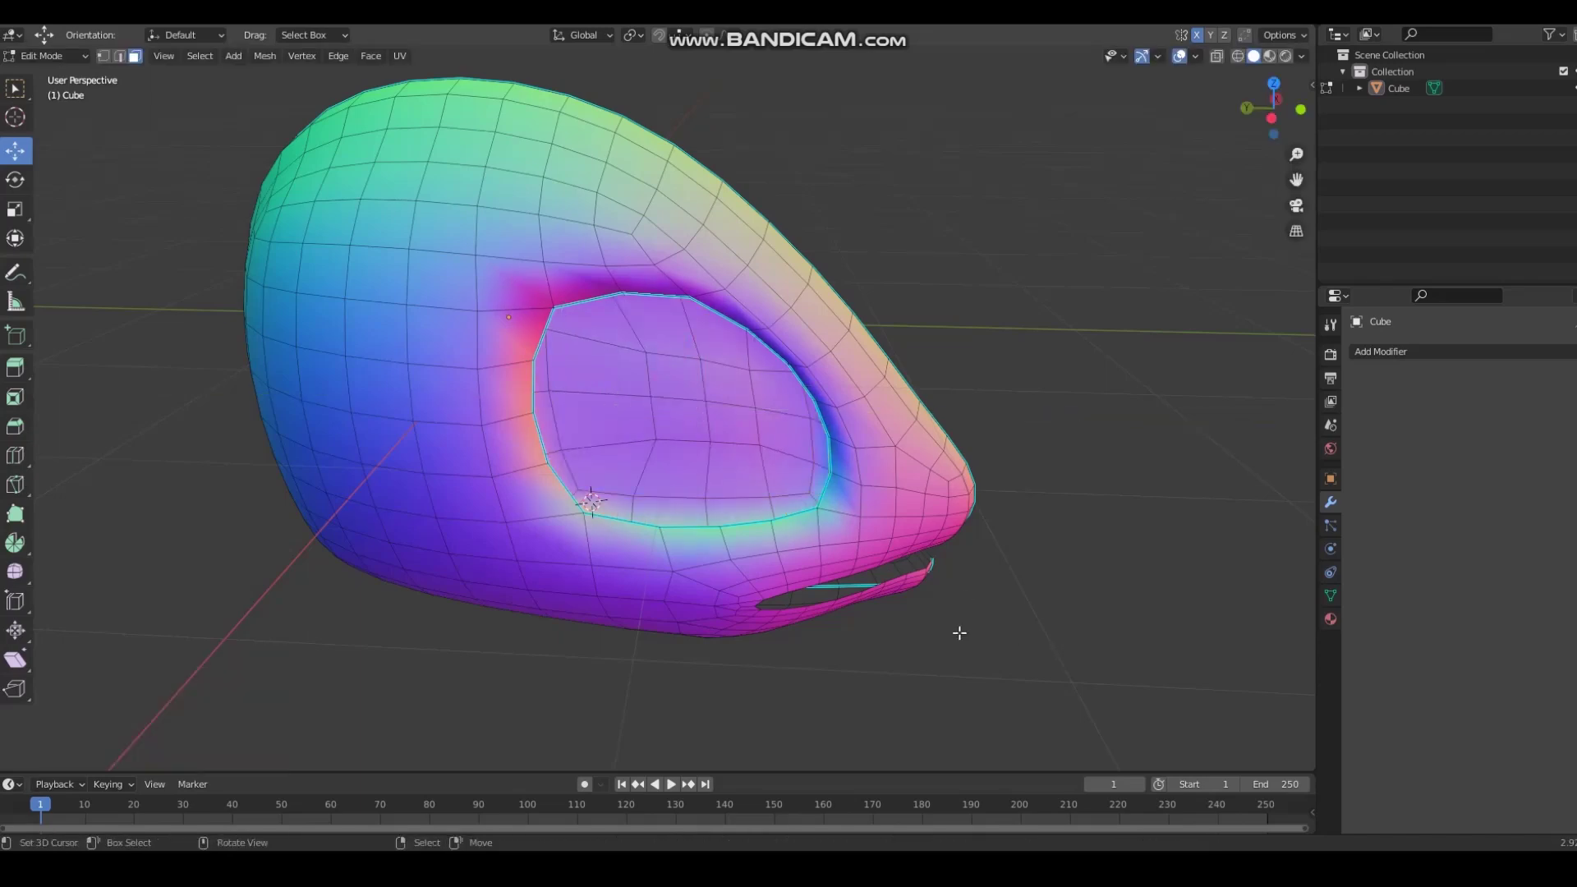
Step: Switch to Object Mode, clear the selection and examine the head from several angles
{"action": "middle_click_drag", "start_coordinate": [958, 633], "coordinate": [105, 257]}
{"action": "left_click", "coordinate": [49, 55]}
{"action": "left_click", "coordinate": [51, 75]}
{"action": "middle_click_drag", "start_coordinate": [264, 355], "coordinate": [223, 381]}
{"action": "scroll", "coordinate": [723, 207], "scroll_direction": "up", "scroll_amount": 5}
{"action": "left_click_drag", "start_coordinate": [696, 544], "coordinate": [804, 468]}
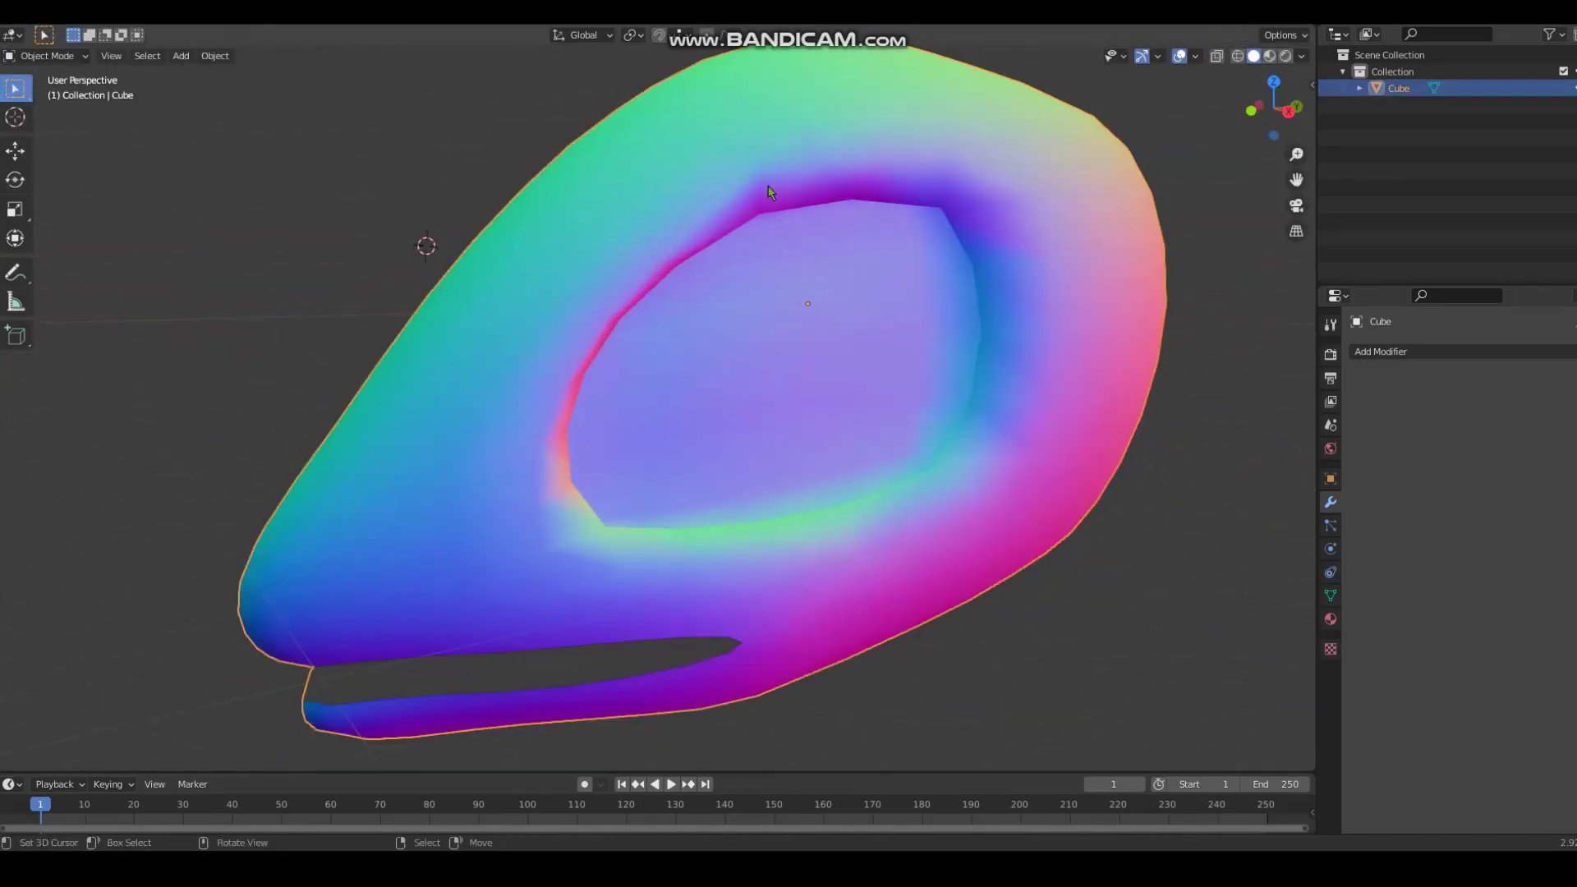
{"action": "scroll", "coordinate": [766, 467], "scroll_direction": "down", "scroll_amount": 5}
{"action": "middle_click_drag", "start_coordinate": [443, 493], "coordinate": [669, 556]}
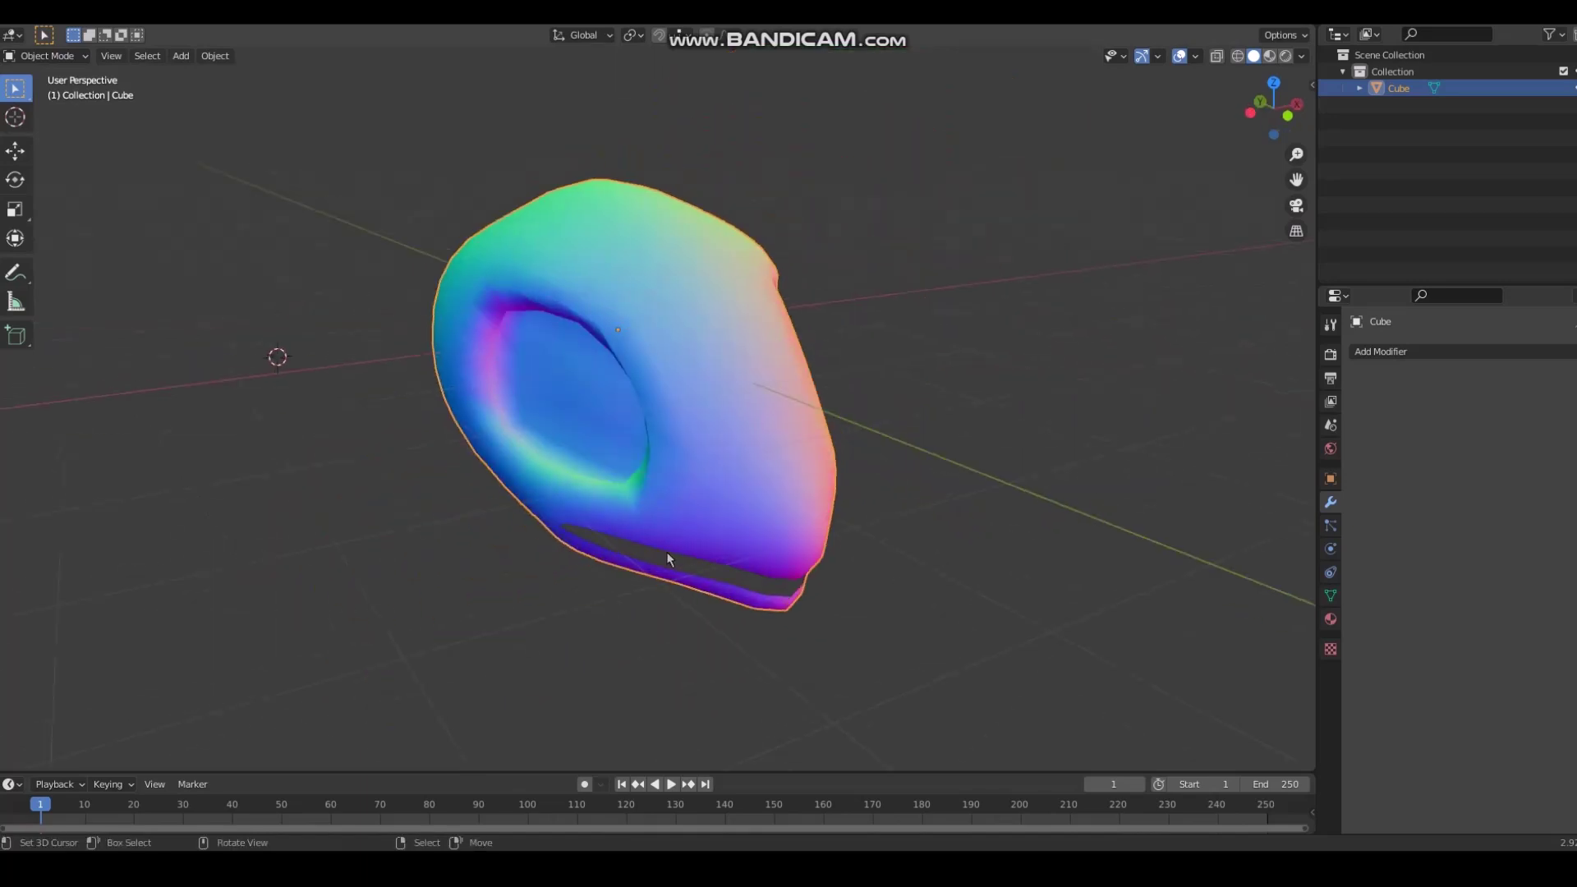
{"action": "left_click", "coordinate": [616, 616]}
{"action": "mouse_move", "coordinate": [617, 616]}
{"action": "middle_mouse_down"}
{"action": "mouse_move", "coordinate": [694, 599]}
{"action": "mouse_move", "coordinate": [651, 567]}
{"action": "mouse_move", "coordinate": [497, 568]}
{"action": "mouse_move", "coordinate": [521, 616]}
{"action": "mouse_move", "coordinate": [627, 606]}
{"action": "middle_mouse_up"}
{"action": "scroll", "coordinate": [662, 535], "scroll_direction": "up", "scroll_amount": 4}
{"action": "scroll", "coordinate": [561, 488], "scroll_direction": "down", "scroll_amount": 4}
{"action": "middle_click_drag", "start_coordinate": [561, 488], "coordinate": [353, 460]}
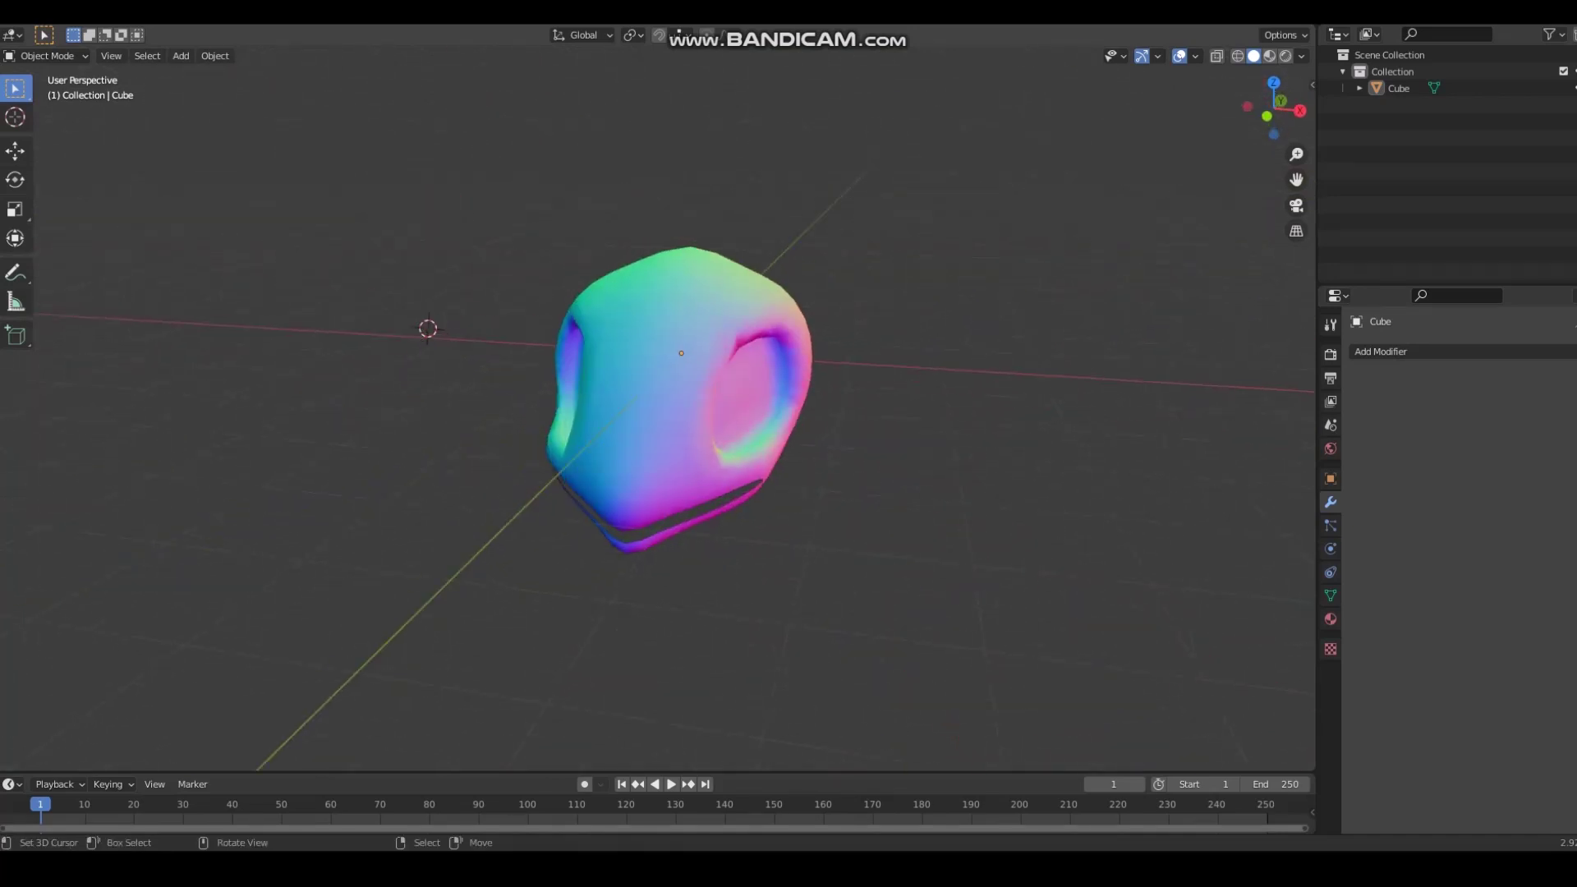
Step: Snap the 3D cursor to the world origin
{"action": "left_click", "coordinate": [215, 56]}
{"action": "mouse_move", "coordinate": [243, 162]}
{"action": "left_click", "coordinate": [483, 249]}
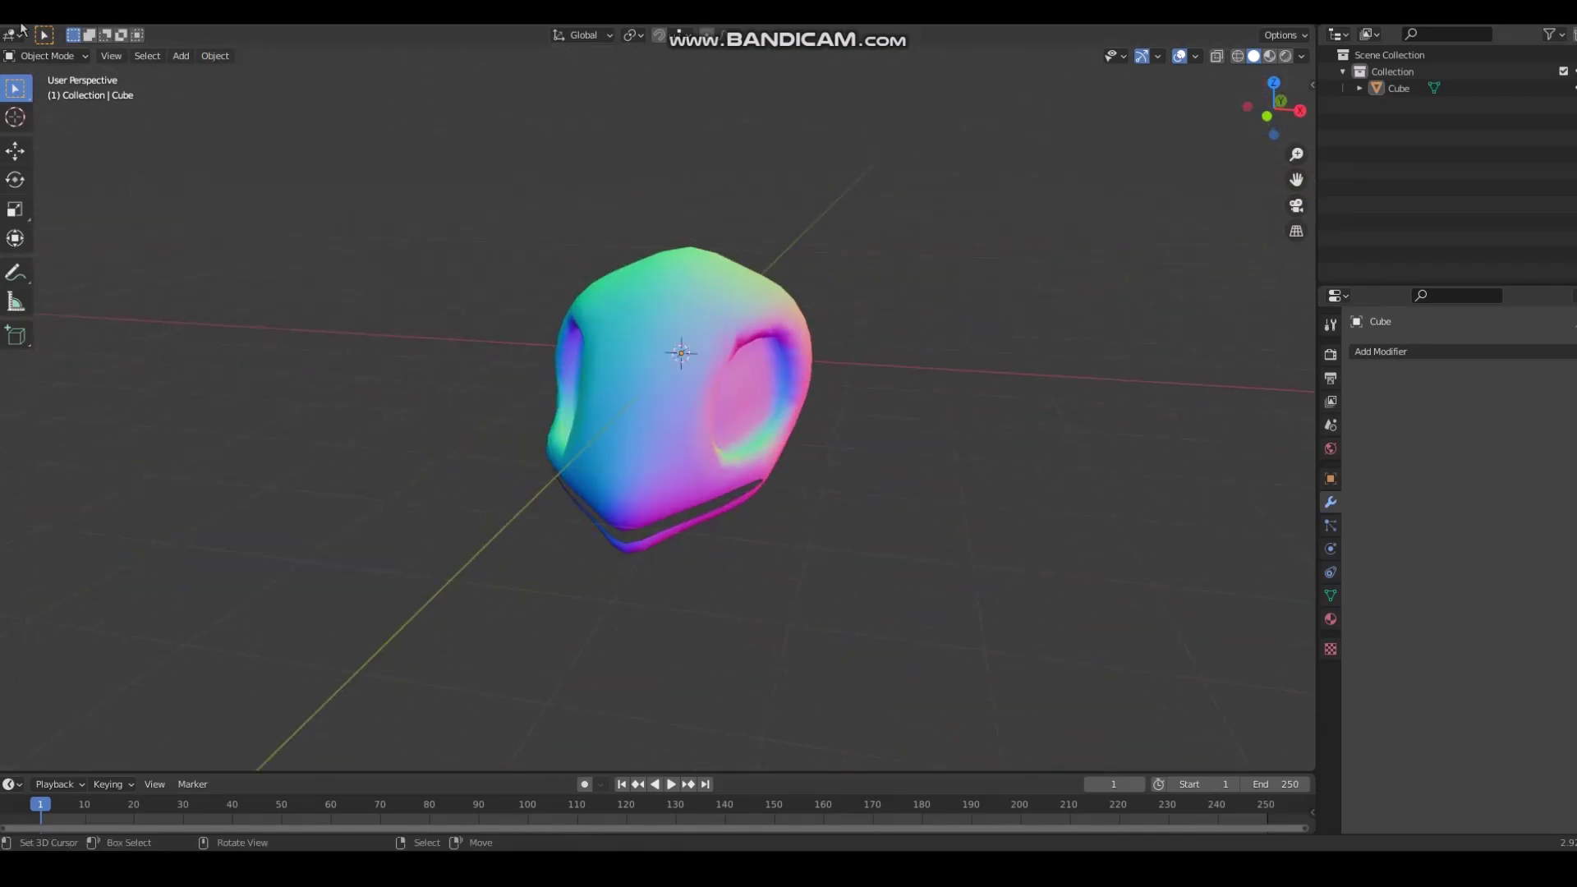
Step: Open the rigged character model in the striped sweater from the recent files
{"action": "left_click", "coordinate": [14, 31]}
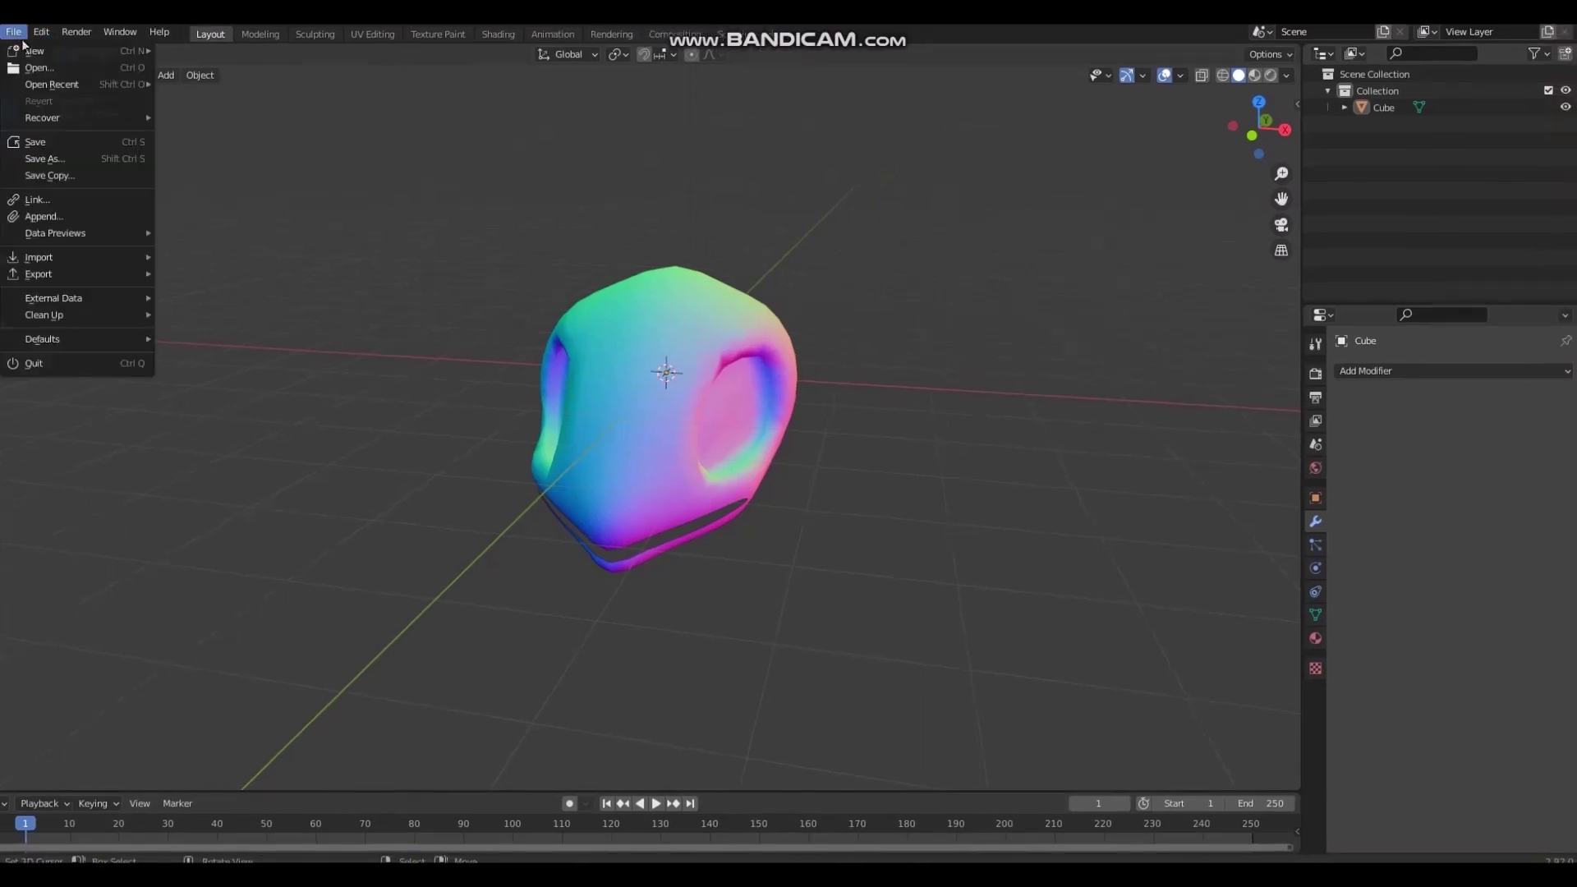
{"action": "mouse_move", "coordinate": [59, 82]}
{"action": "left_click", "coordinate": [228, 122]}
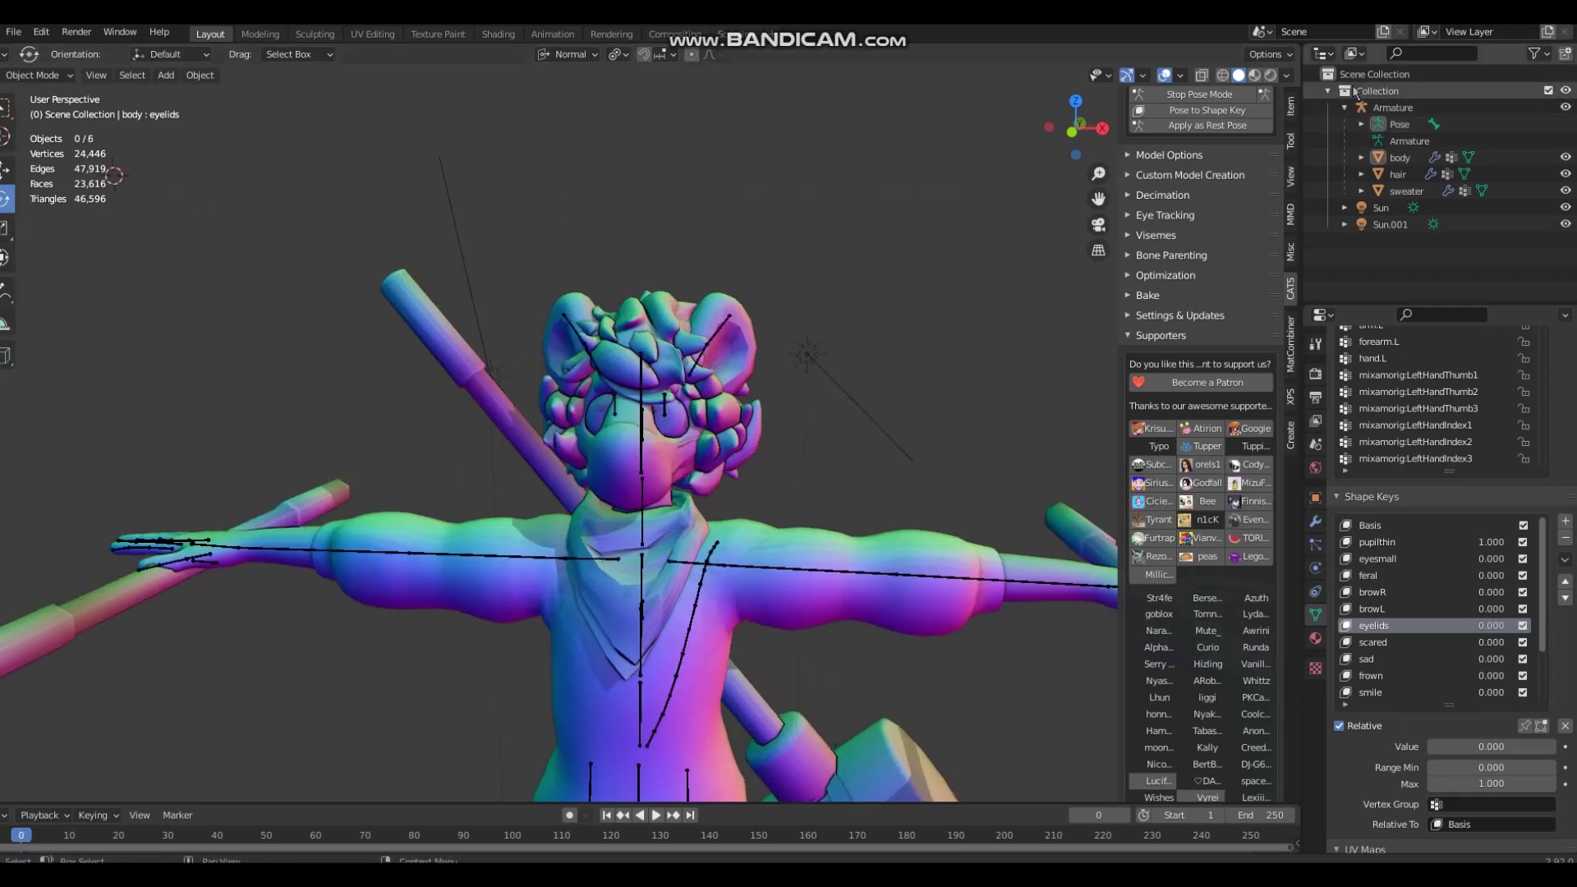
Step: Show the character in Material Preview with its armature hidden and examine the whole body from several angles
{"action": "left_click", "coordinate": [1255, 75]}
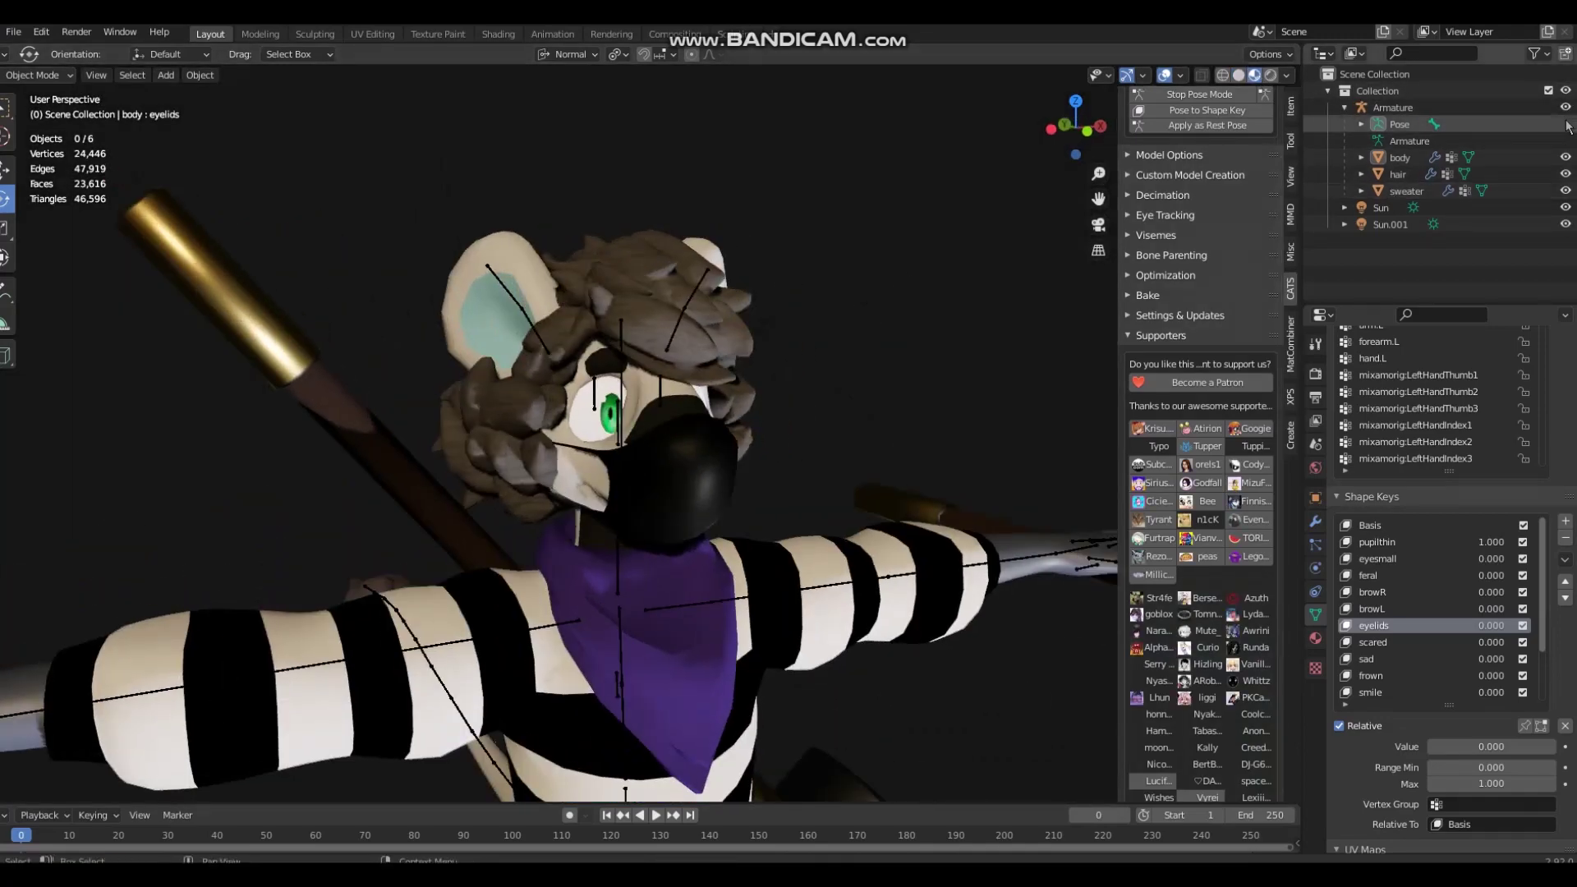
{"action": "left_click", "coordinate": [1566, 107]}
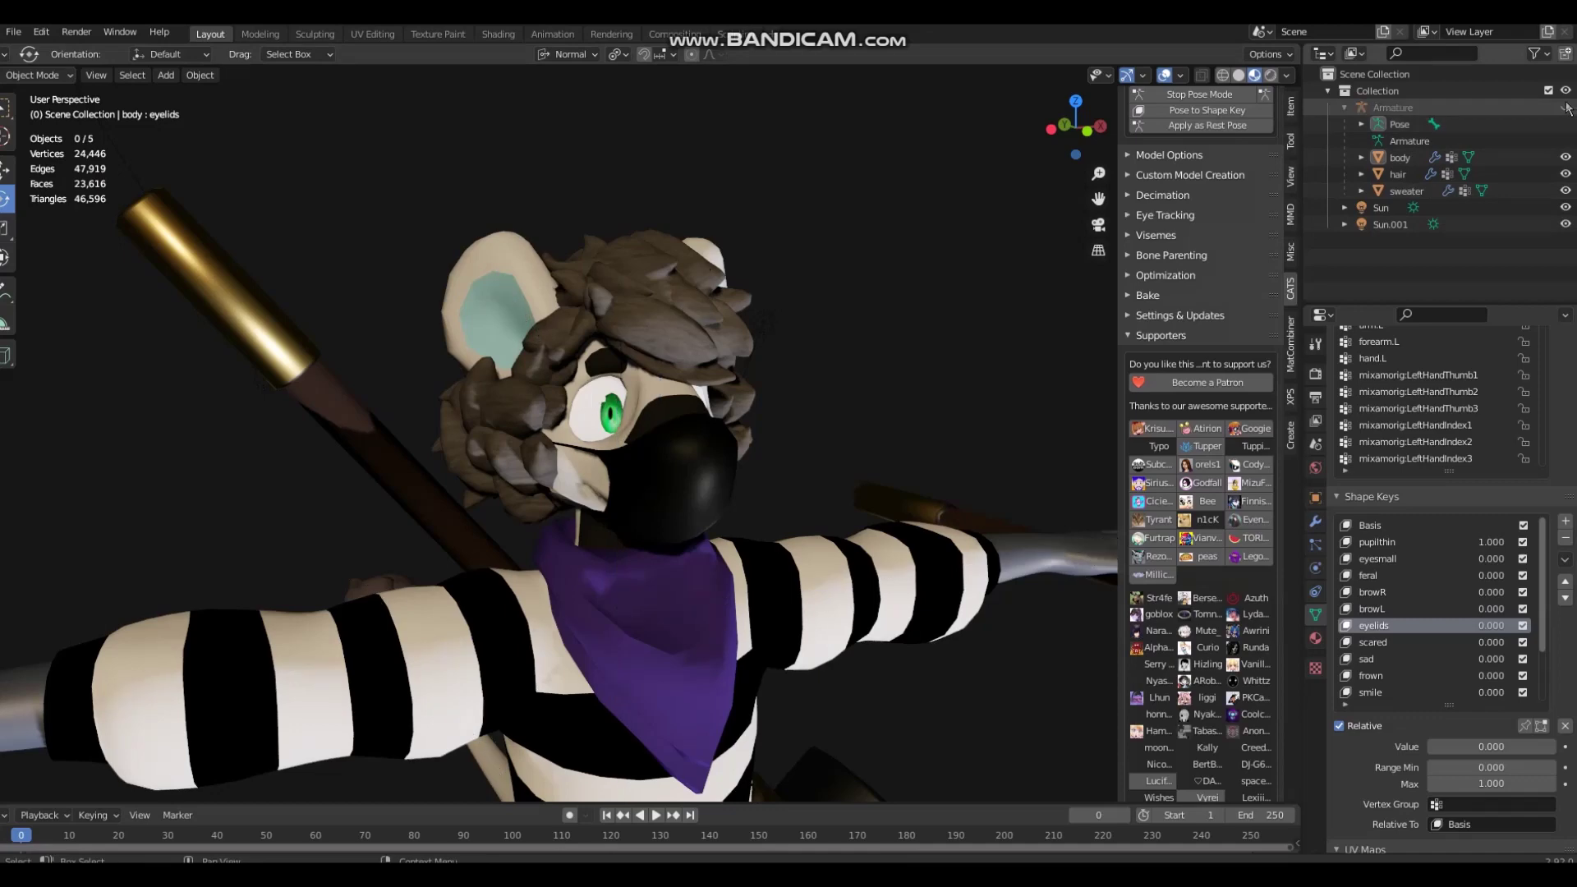
{"action": "middle_click_drag", "start_coordinate": [698, 205], "coordinate": [376, 348]}
{"action": "scroll", "coordinate": [563, 338], "scroll_direction": "down", "scroll_amount": 1}
{"action": "scroll", "coordinate": [423, 364], "scroll_direction": "down", "scroll_amount": 3}
{"action": "middle_click_drag", "start_coordinate": [5, 378], "coordinate": [463, 312]}
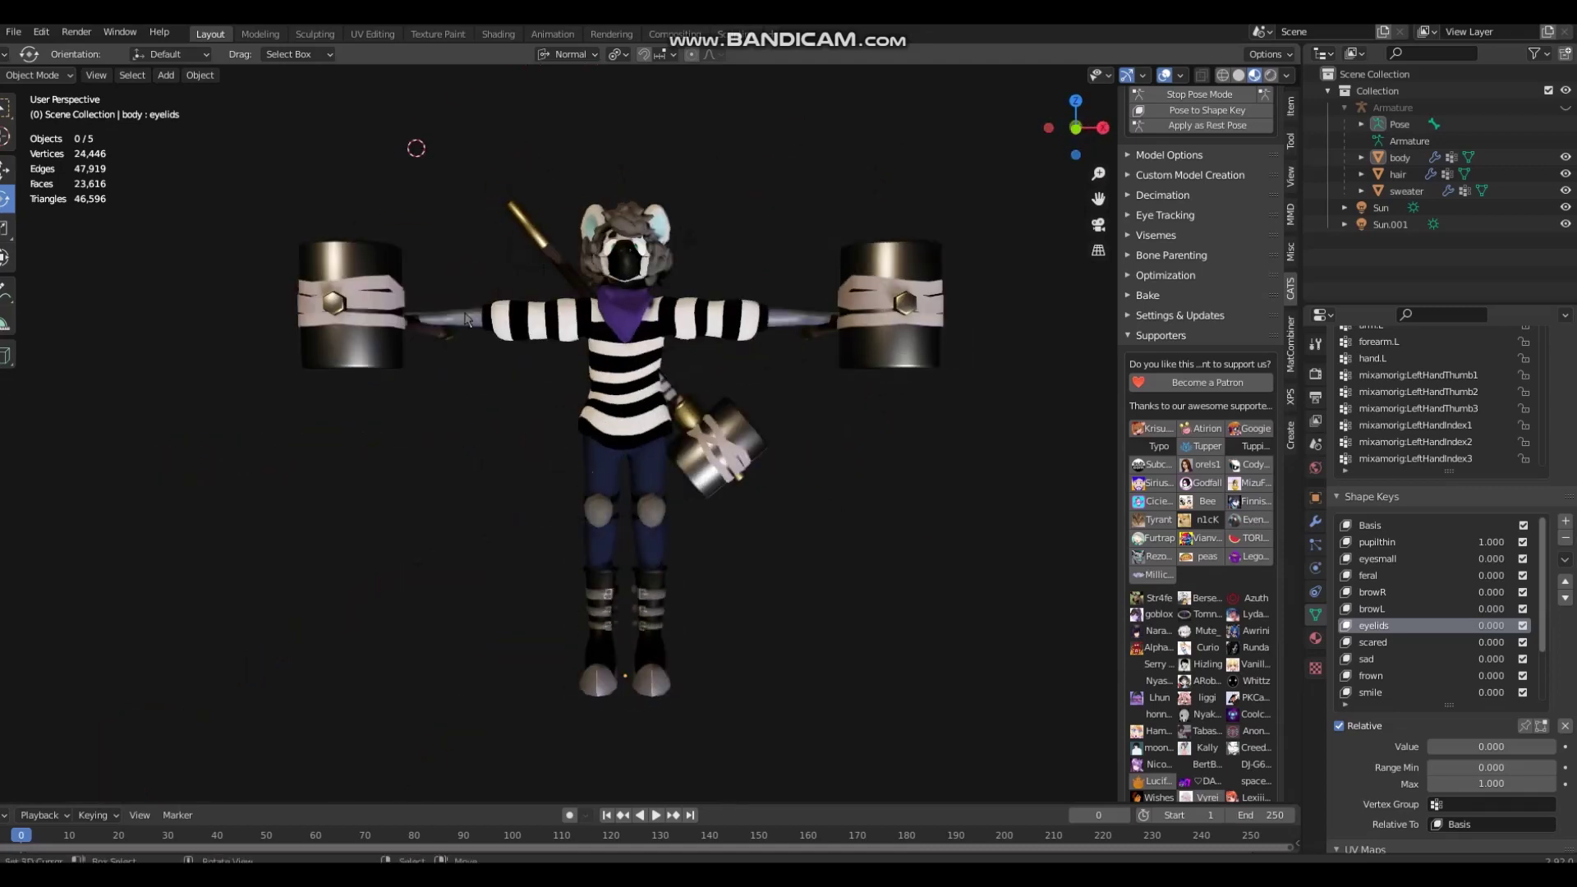
{"action": "middle_click_drag", "start_coordinate": [641, 181], "coordinate": [562, 246]}
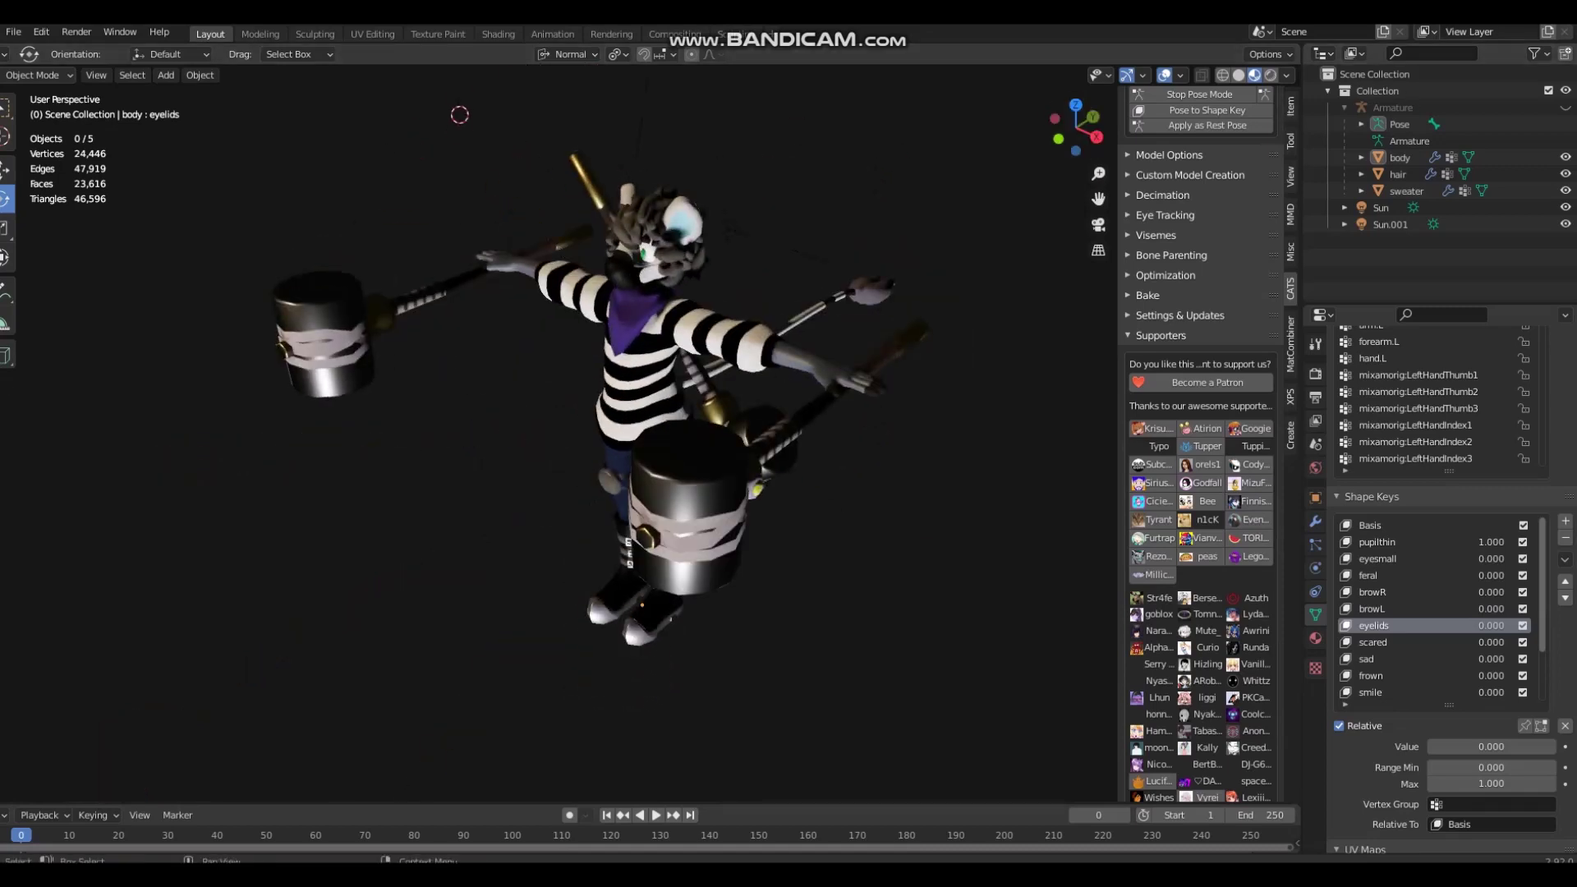